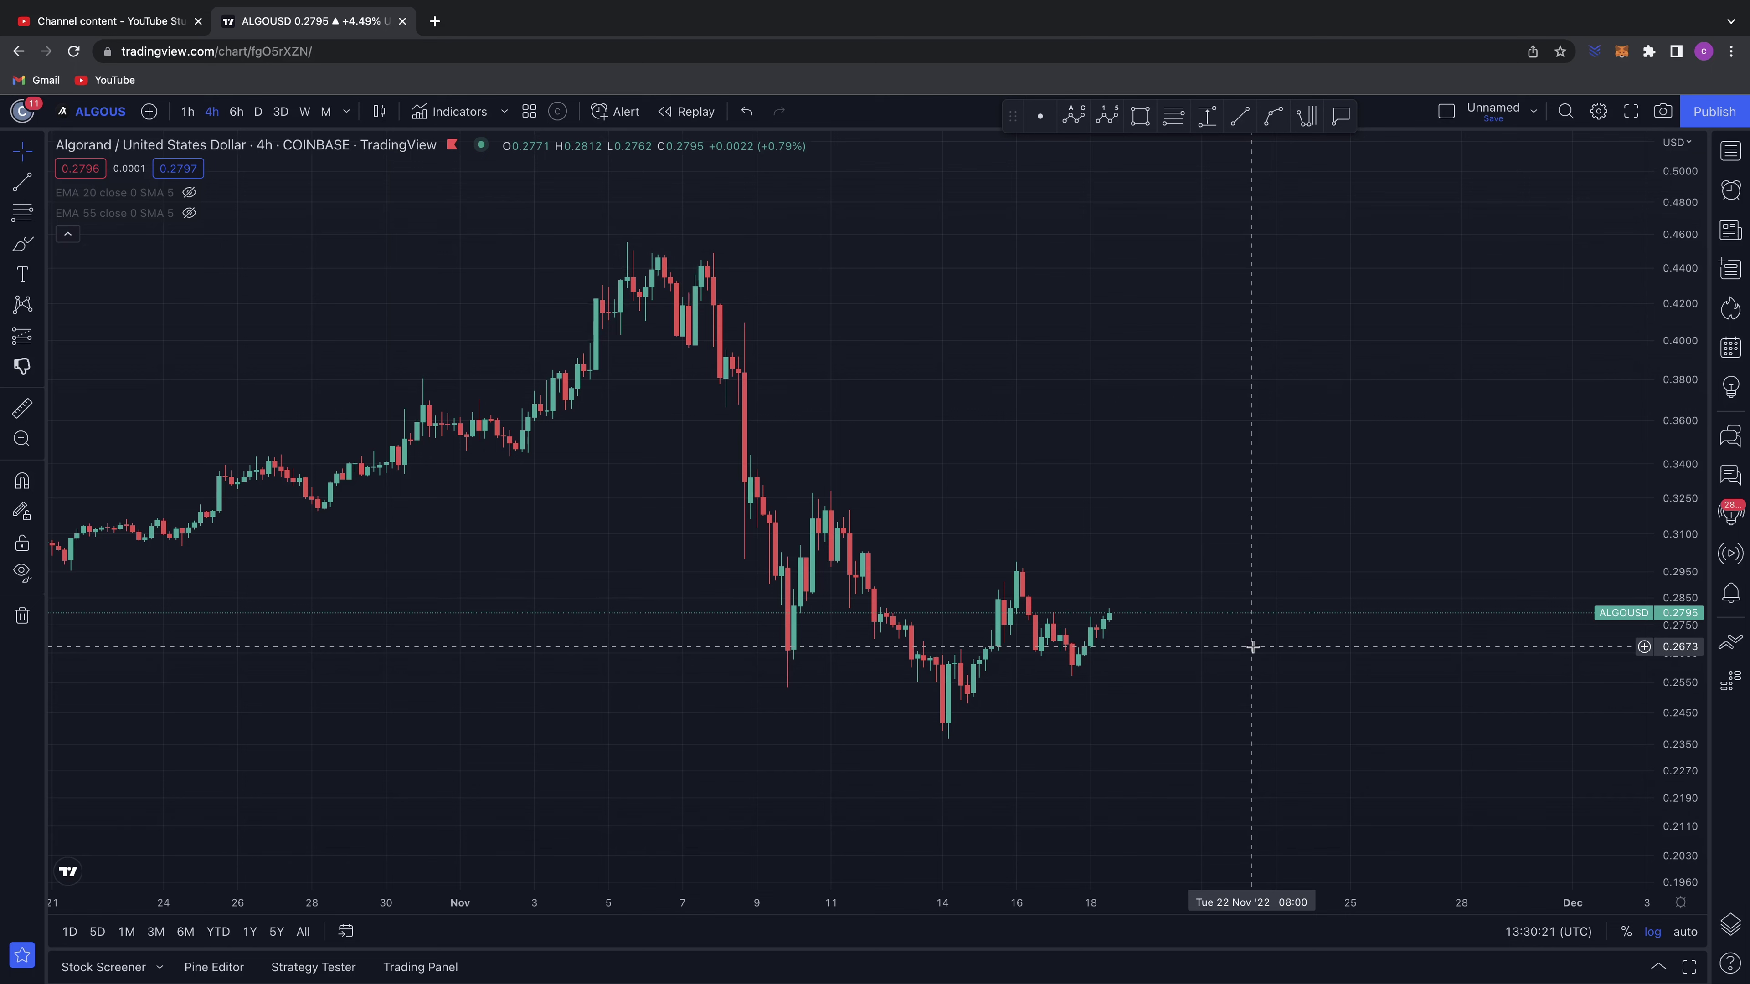
- Draw a descending trend line across the November highs from about 0.3362 on 8 Nov to about 0.2703 on 21 Nov
scroll(1252, 647, down, 3)
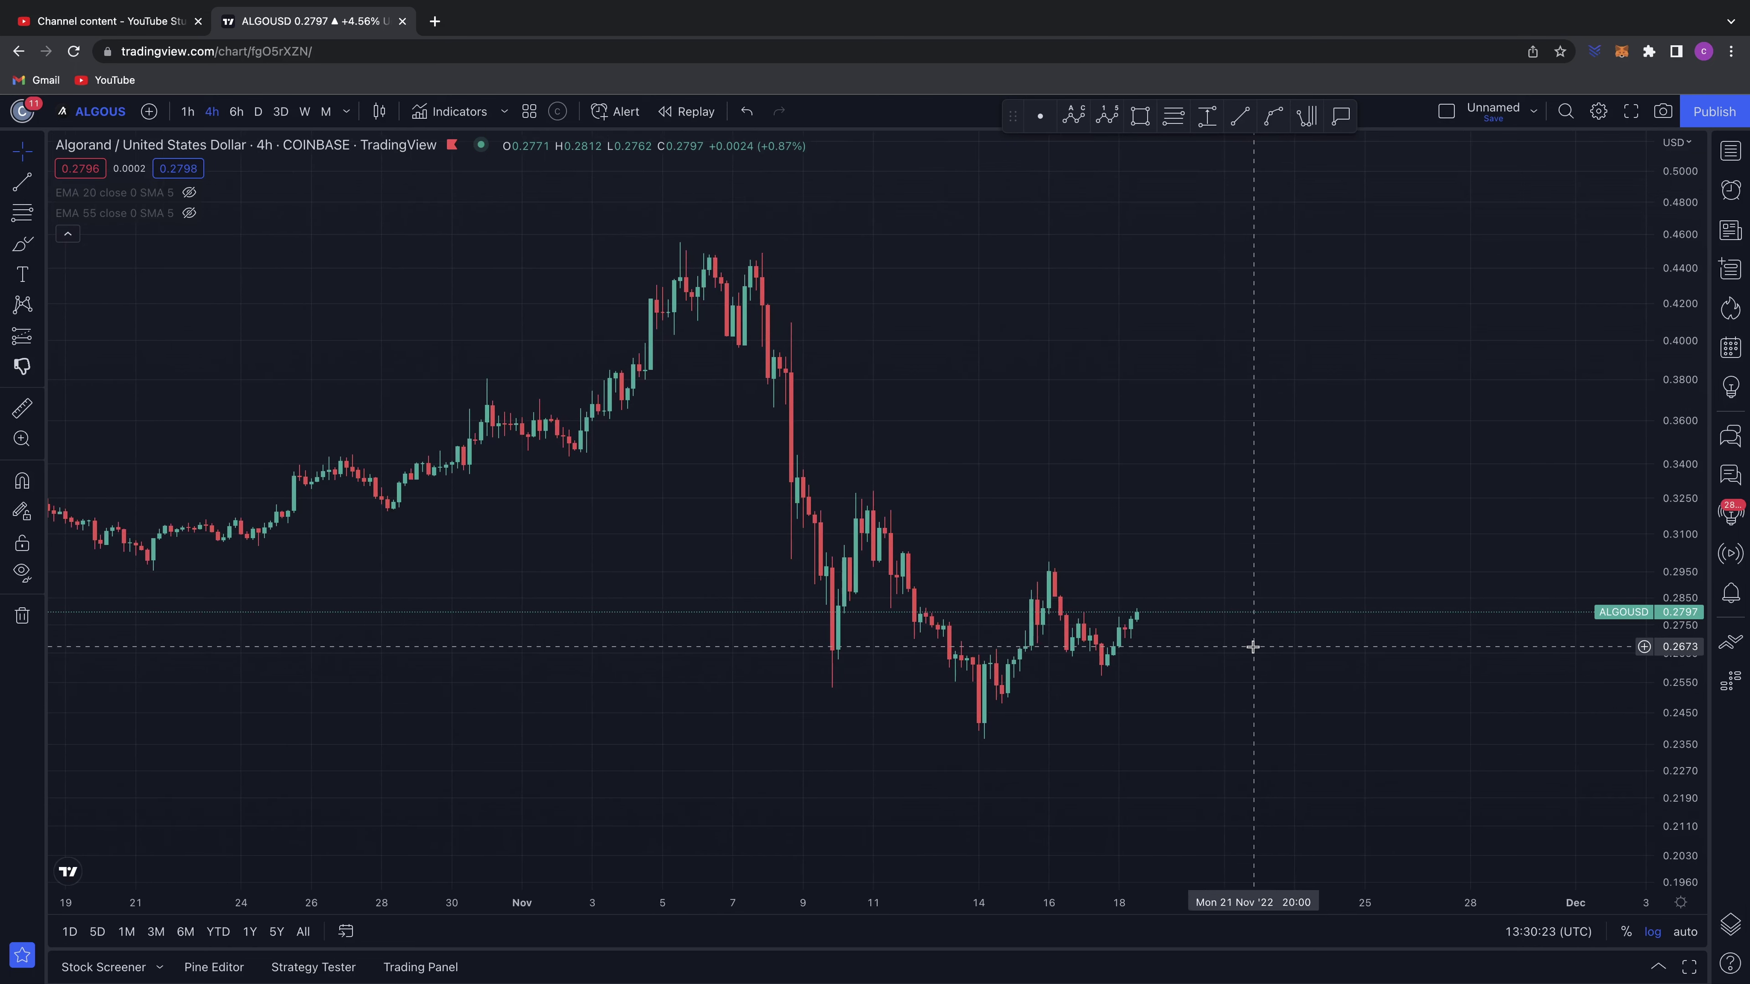
key(alt+t)
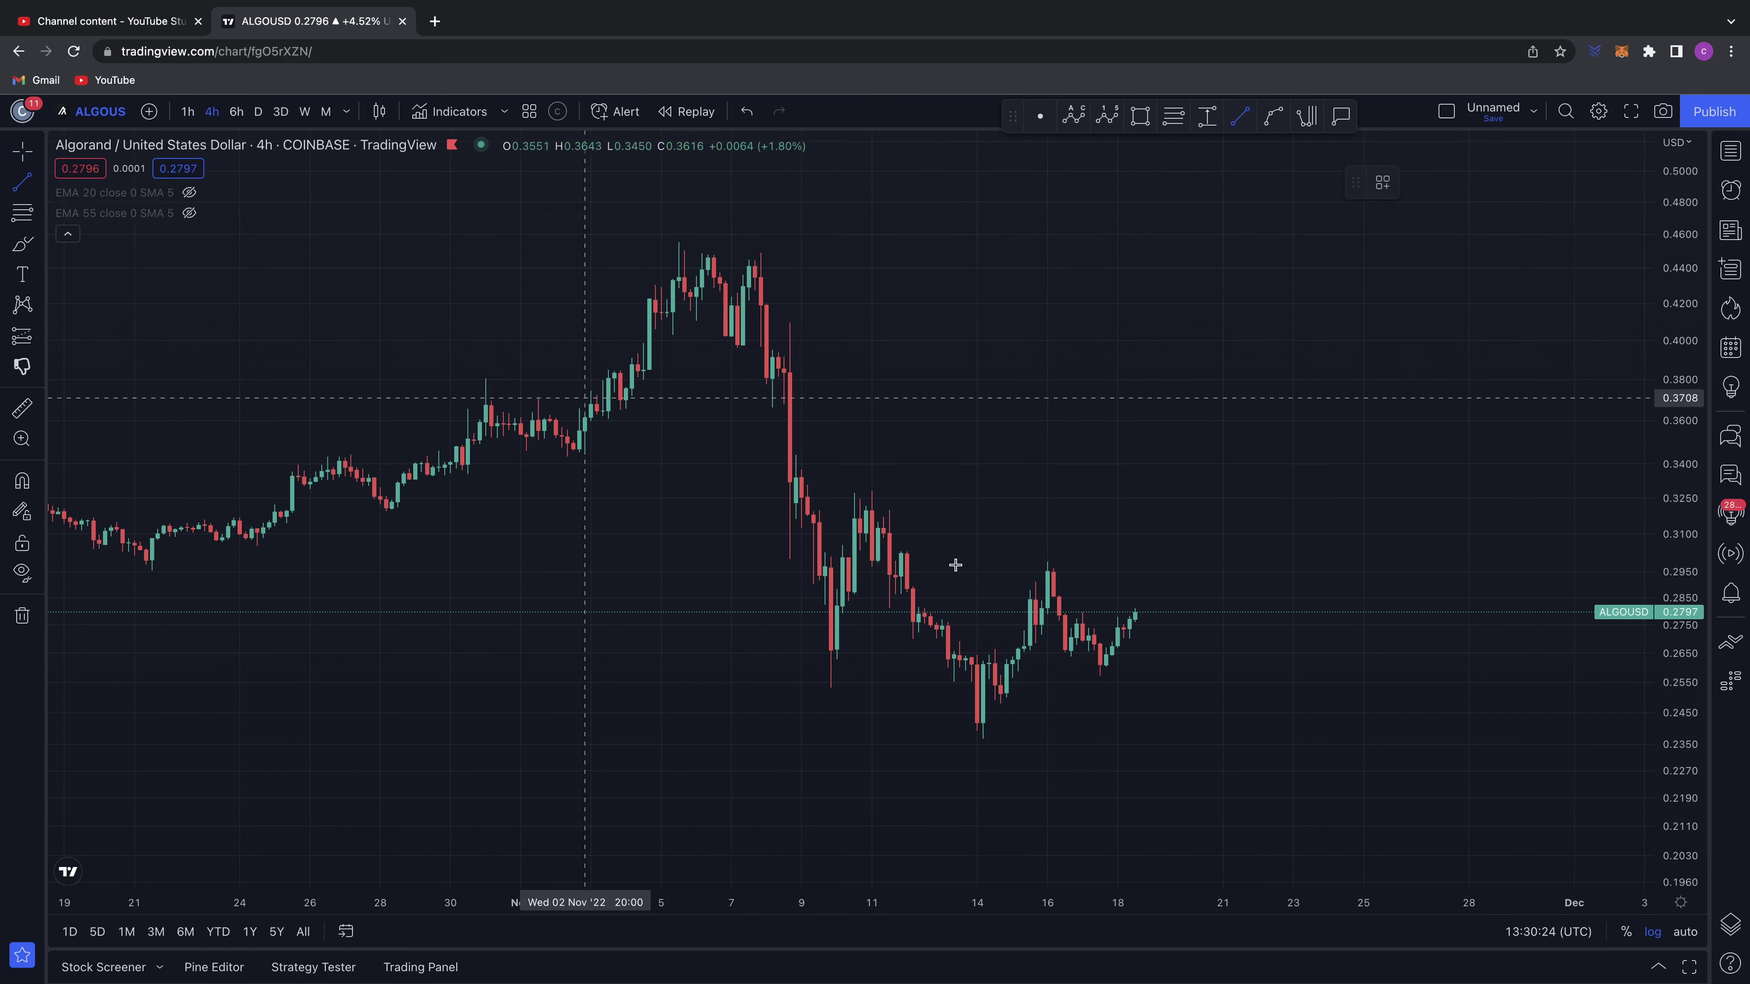
mouse_move(784, 473)
mouse_down()
mouse_move(988, 527)
mouse_move(1208, 637)
mouse_move(1246, 639)
mouse_up()
click(1247, 639)
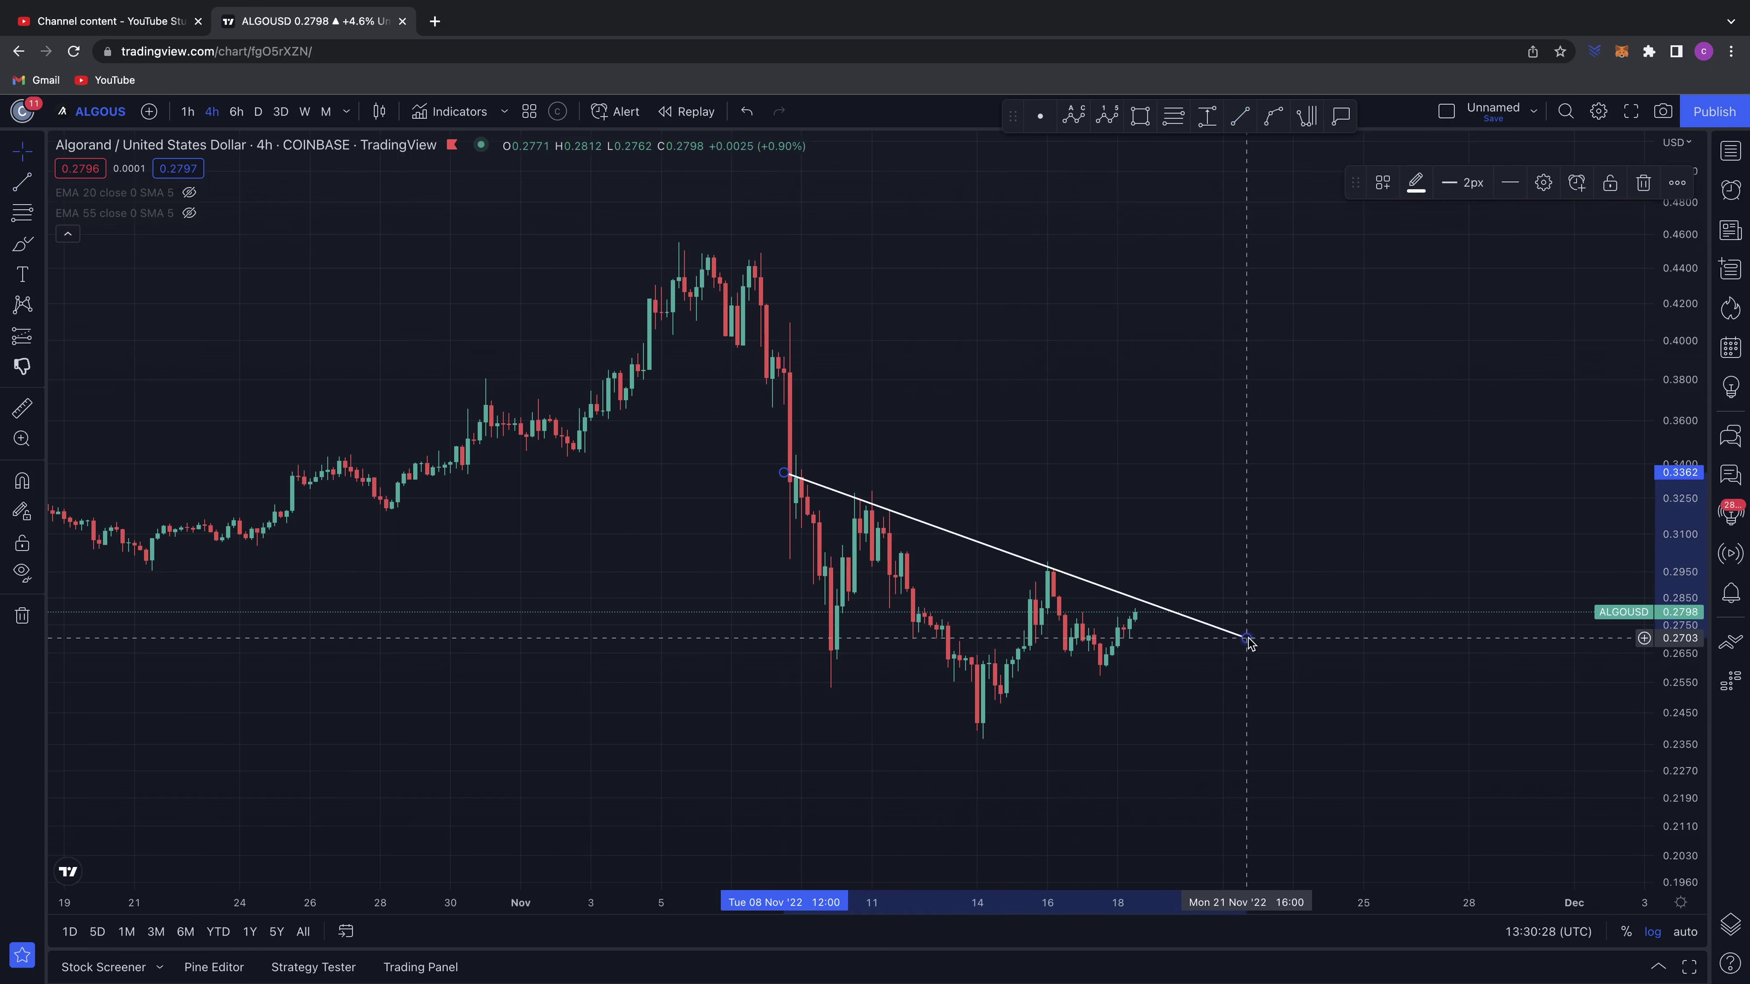
click(1188, 719)
- Trace the swing from the 14 Nov low through the 16 Nov high with the Brush and underline both swing lows with arcs
click(22, 243)
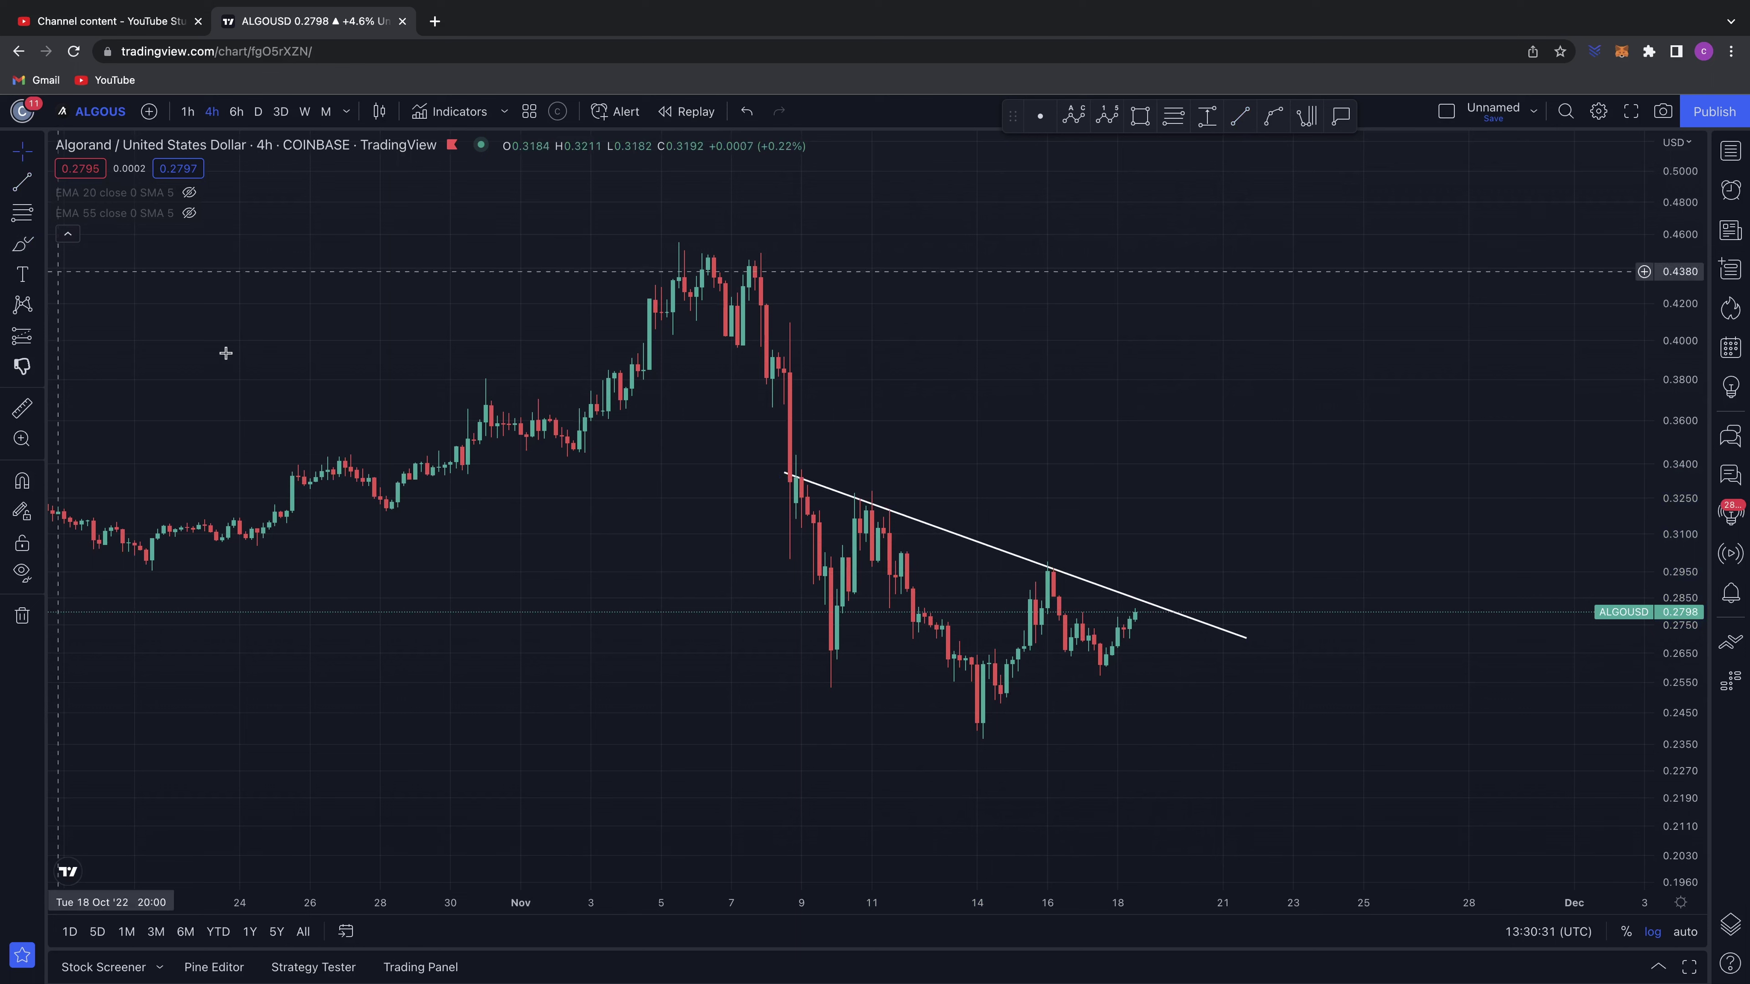
mouse_move(984, 721)
mouse_down()
mouse_move(1035, 589)
mouse_move(1095, 651)
mouse_up()
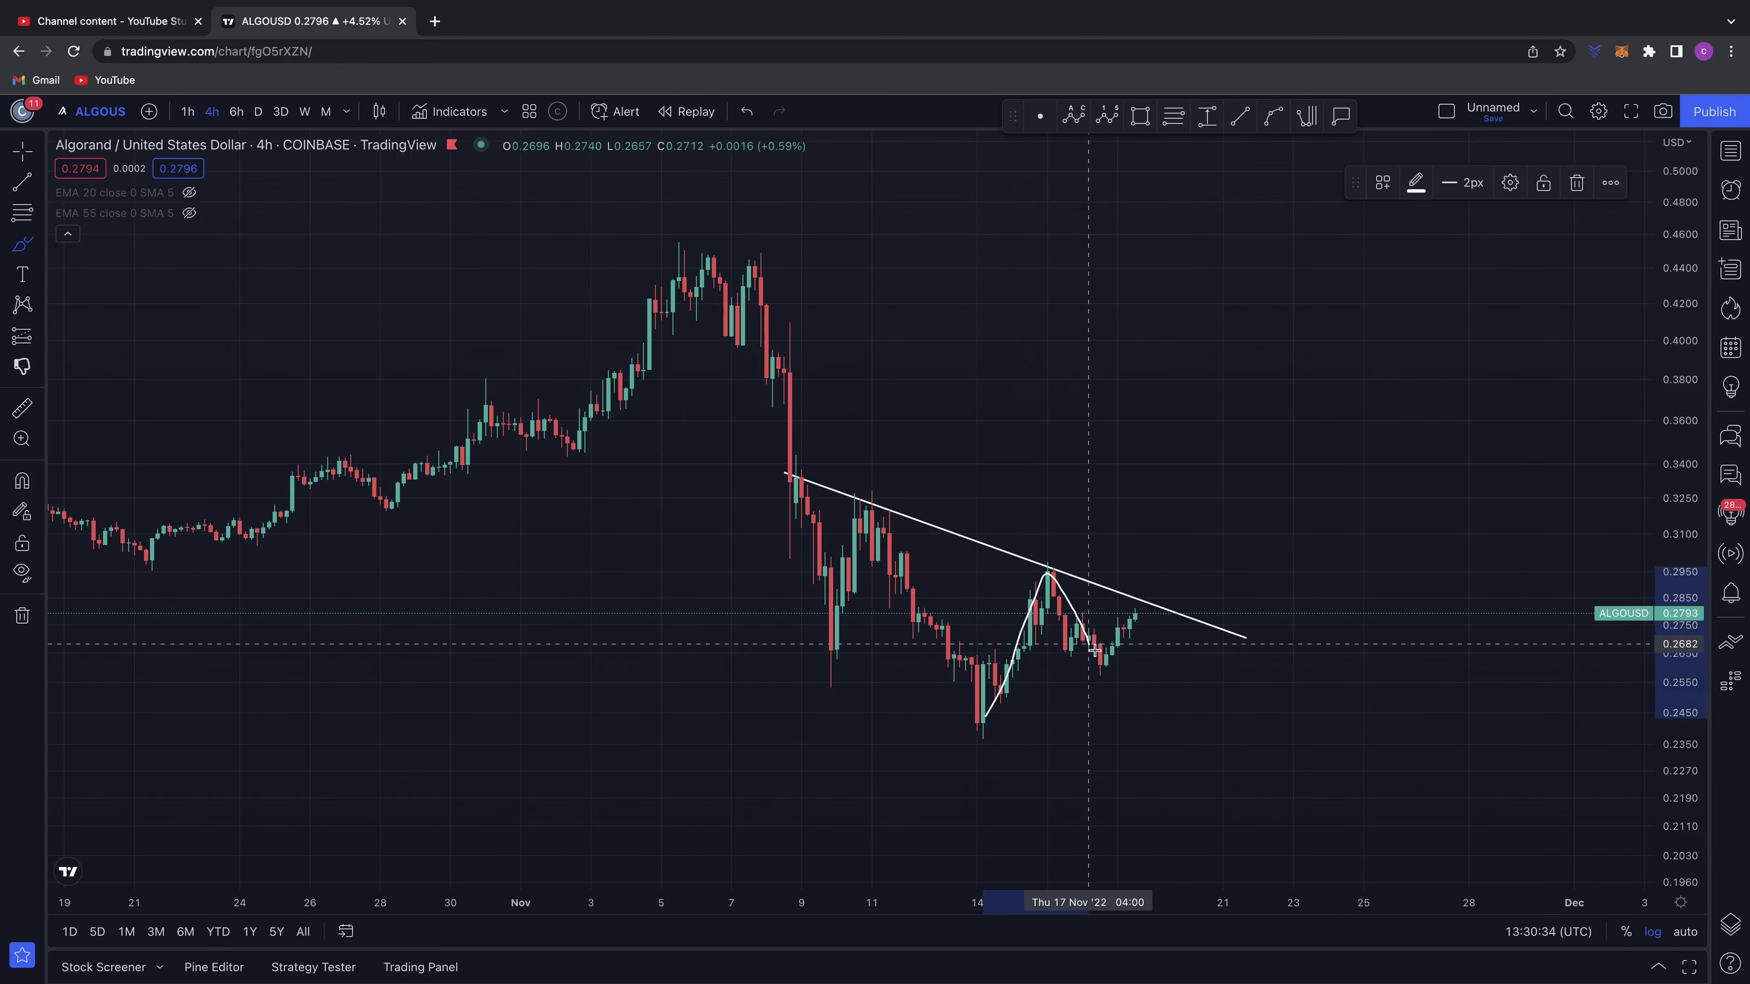
drag(957, 724, 1007, 724)
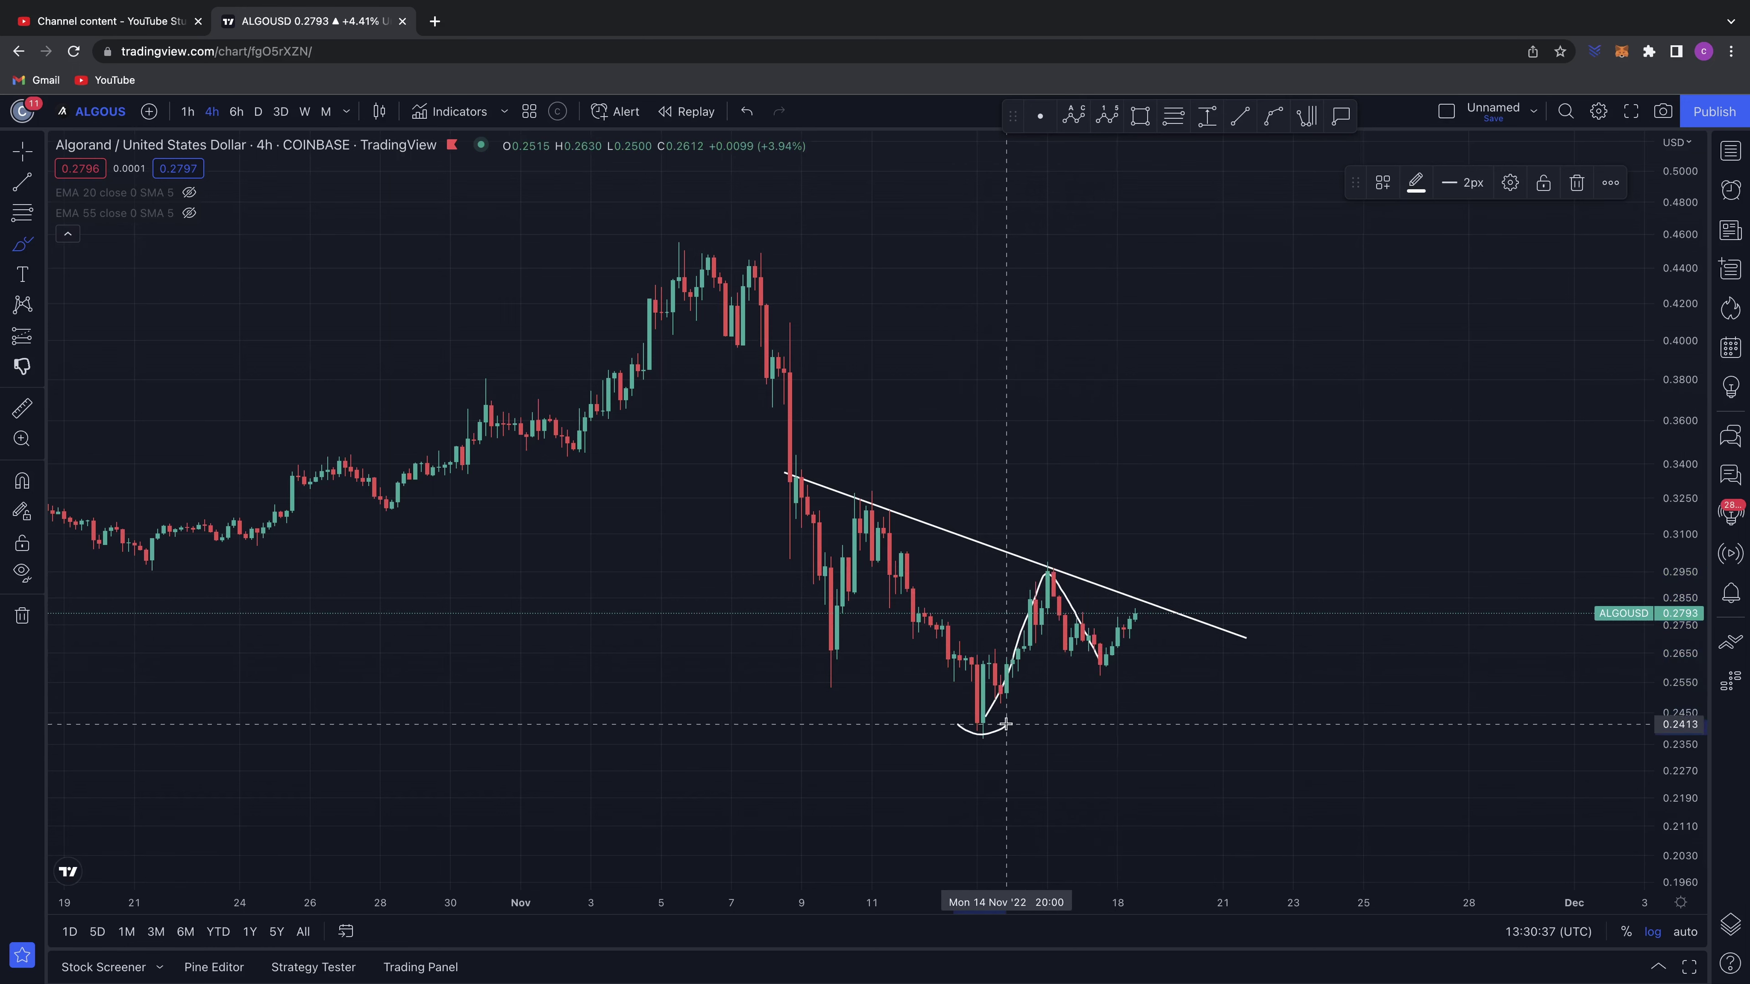
scroll(1013, 720, up, 1)
mouse_move(1076, 670)
mouse_down()
mouse_move(1119, 675)
mouse_move(1118, 588)
mouse_up()
scroll(1106, 672, up, 1)
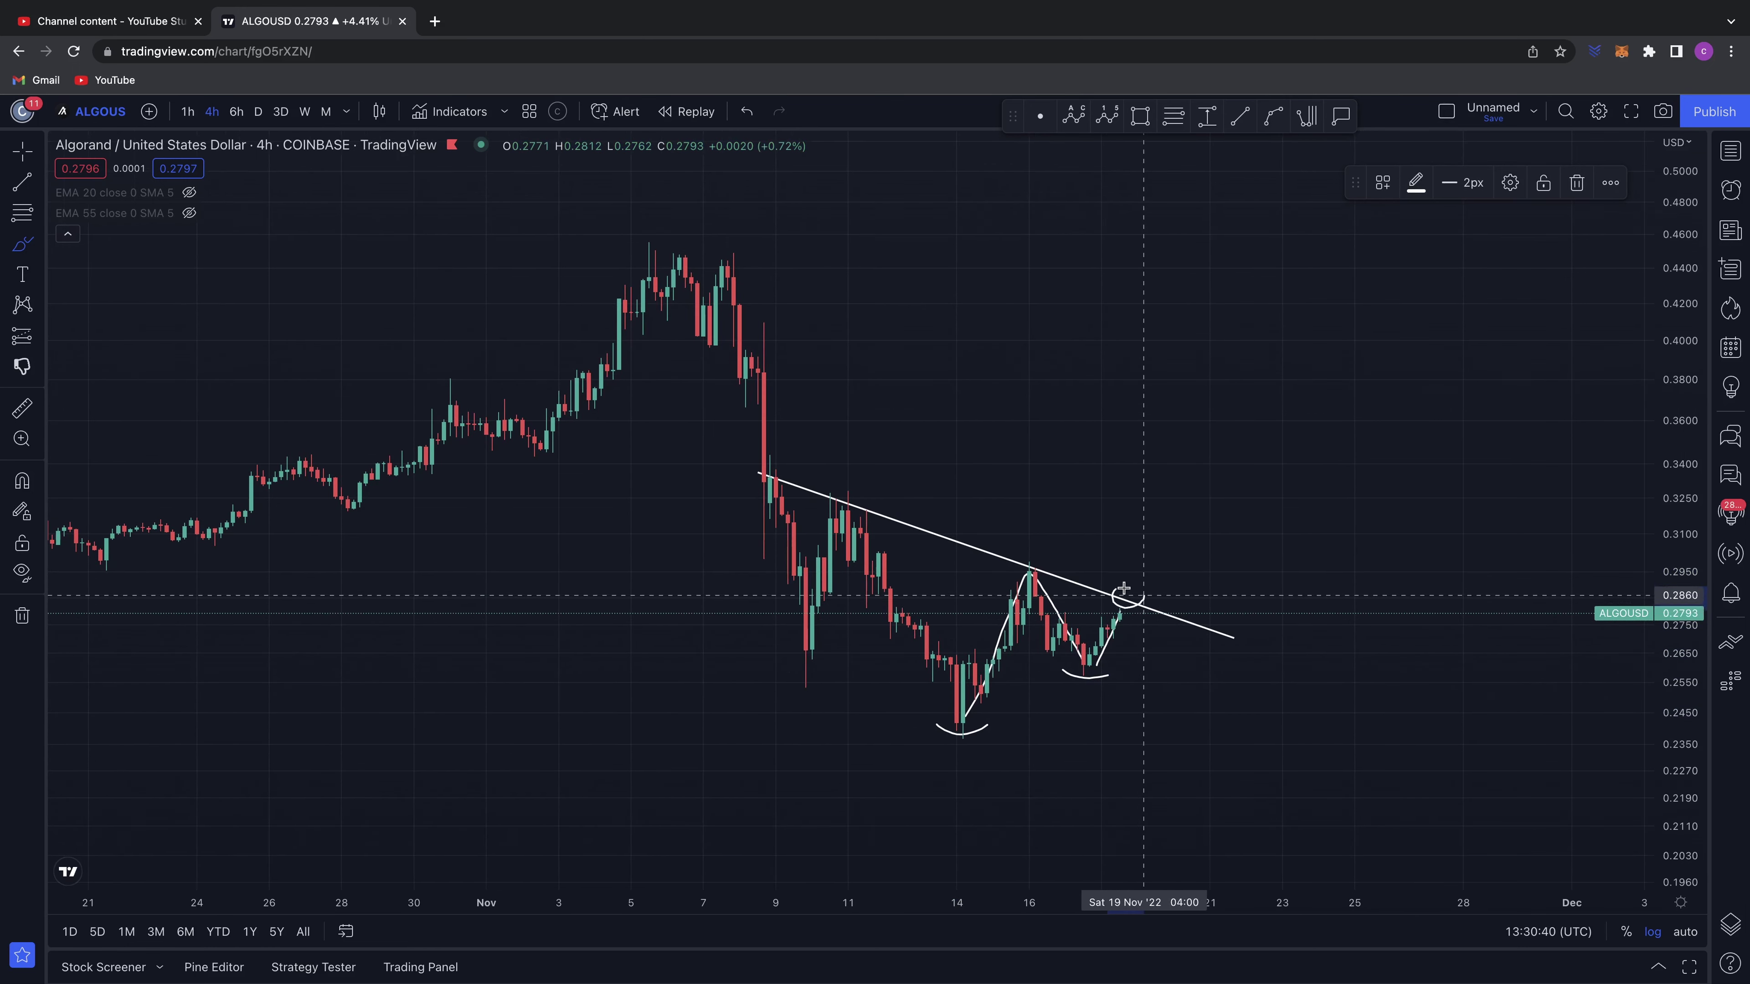
- Circle the price touches along the descending trend line and trace the full price path beneath it with the Brush
mouse_move(1030, 554)
mouse_down()
mouse_move(1015, 568)
mouse_move(1027, 550)
mouse_up()
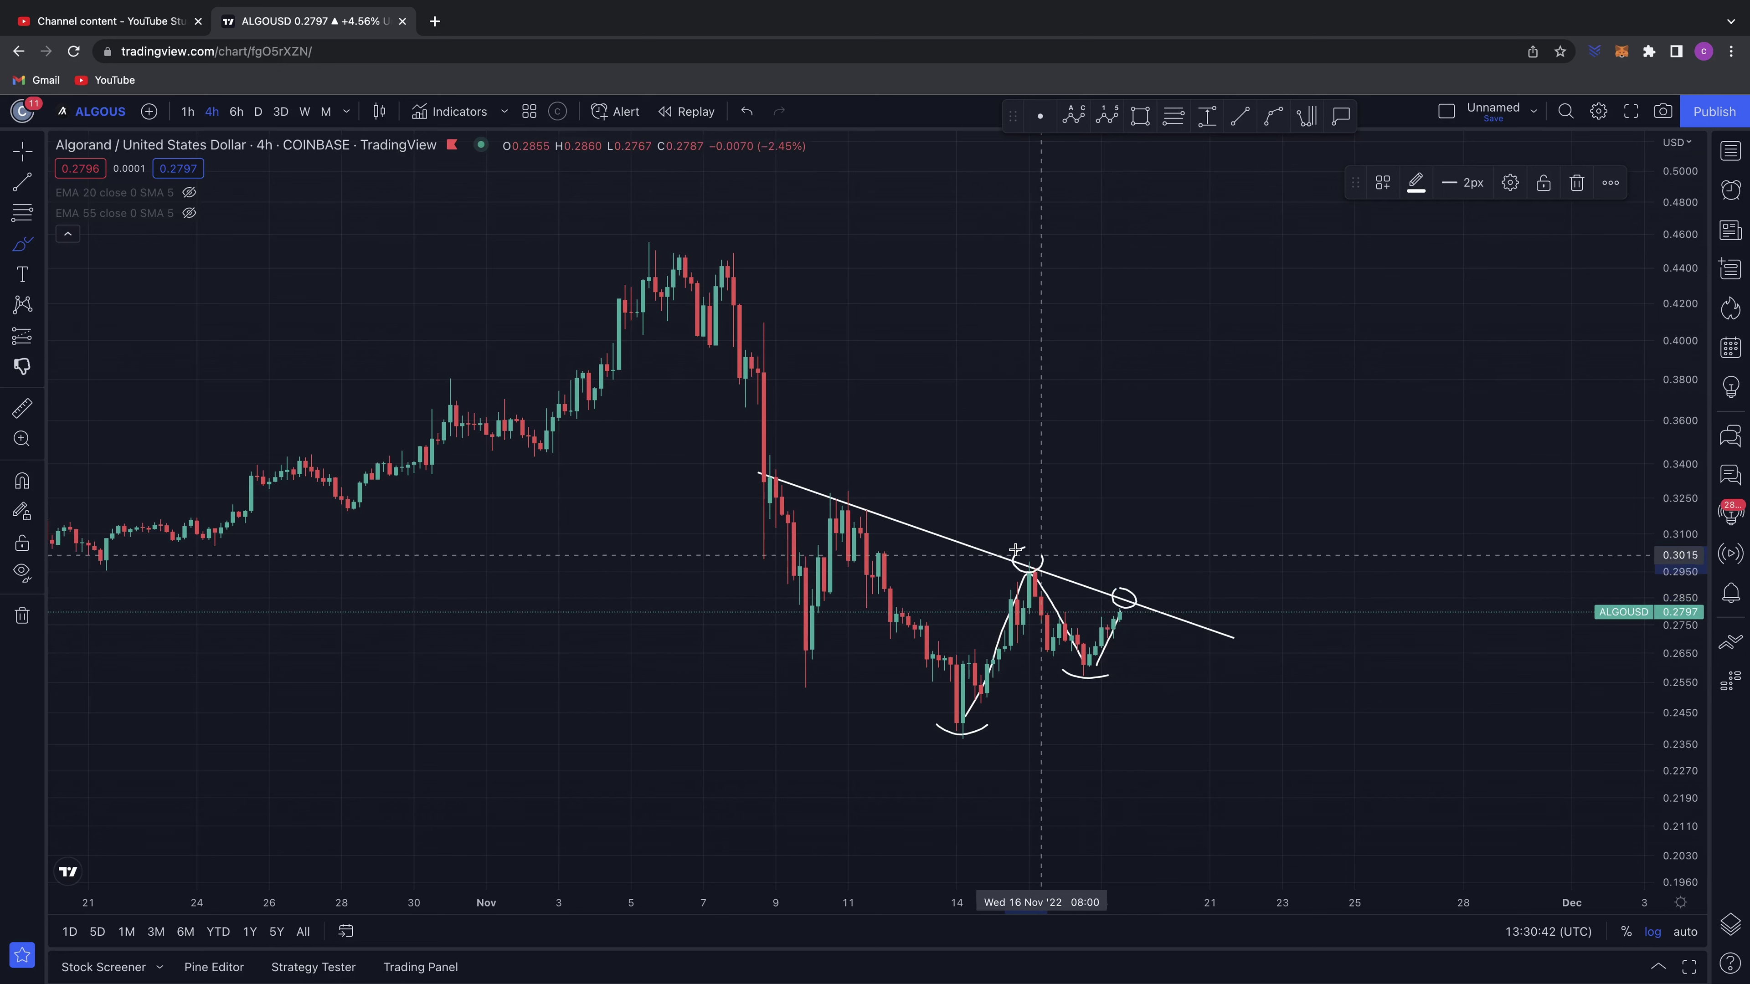
mouse_move(837, 507)
mouse_down()
mouse_move(831, 478)
mouse_move(766, 457)
mouse_move(754, 471)
mouse_move(791, 620)
mouse_move(837, 515)
mouse_move(867, 543)
mouse_up()
mouse_move(889, 612)
mouse_down()
mouse_move(959, 721)
mouse_move(1031, 567)
mouse_up()
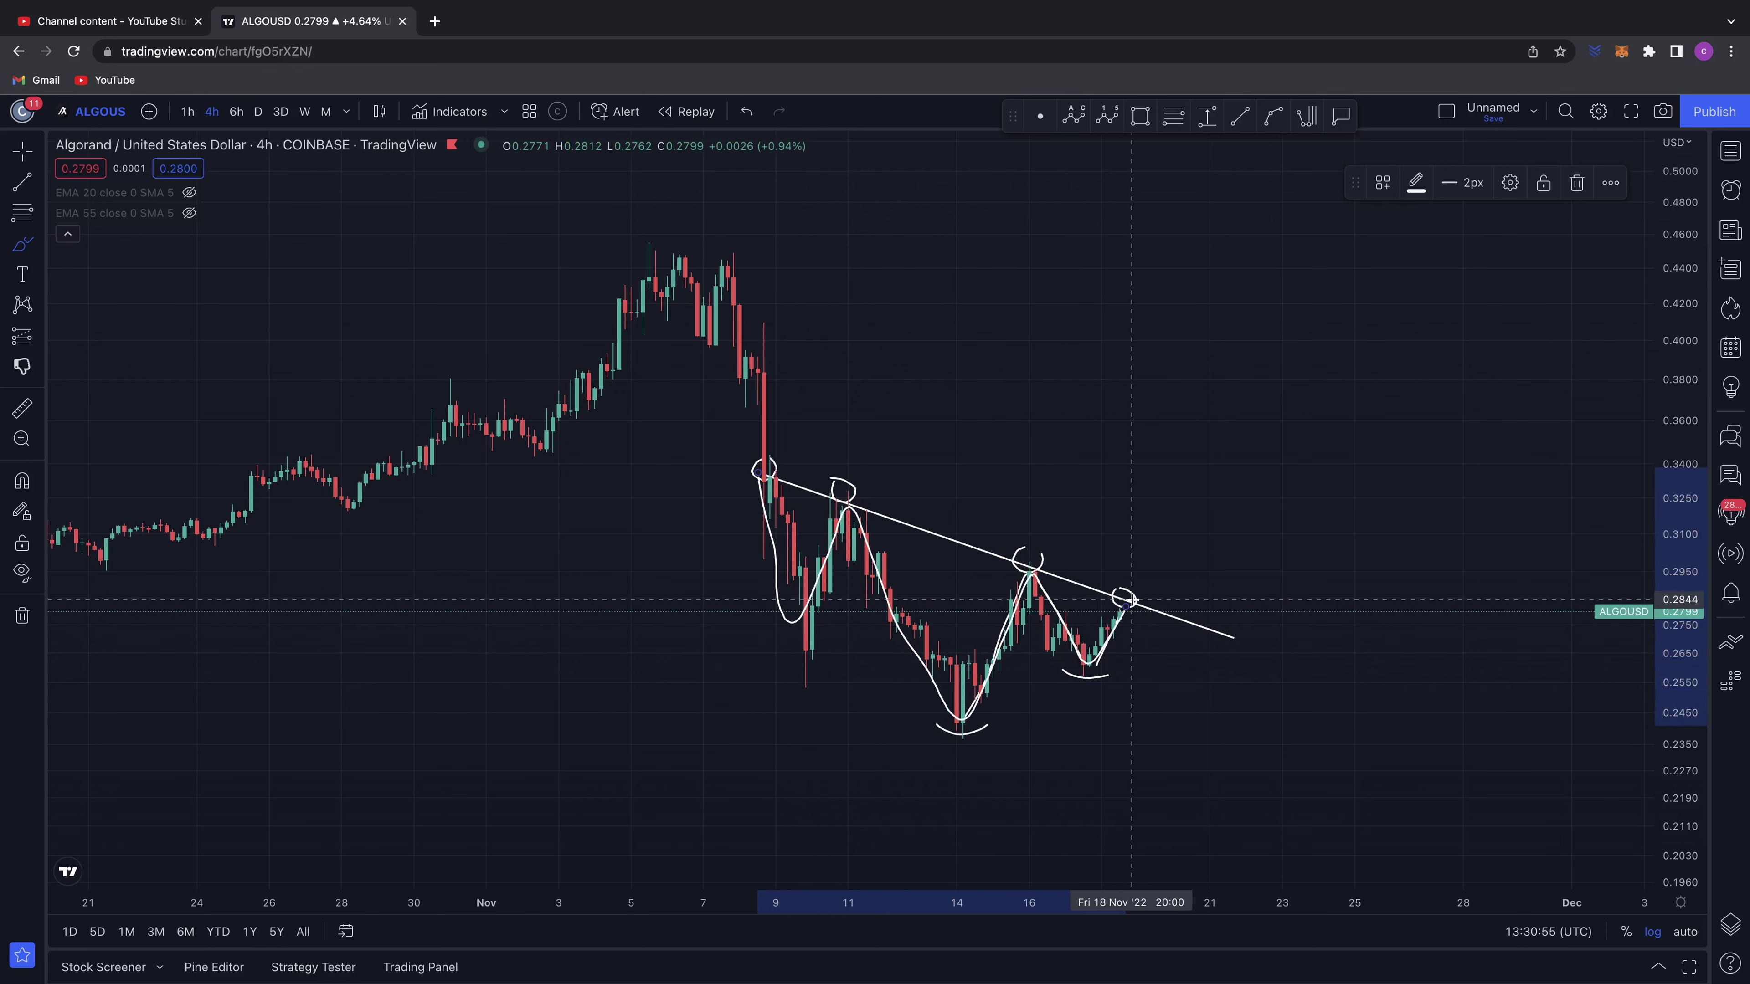
- Undo the brush strokes marking the swings and the trend line touches
key(ctrl+z)
key(ctrl+z)
key(ctrl+z)
key(ctrl+z)
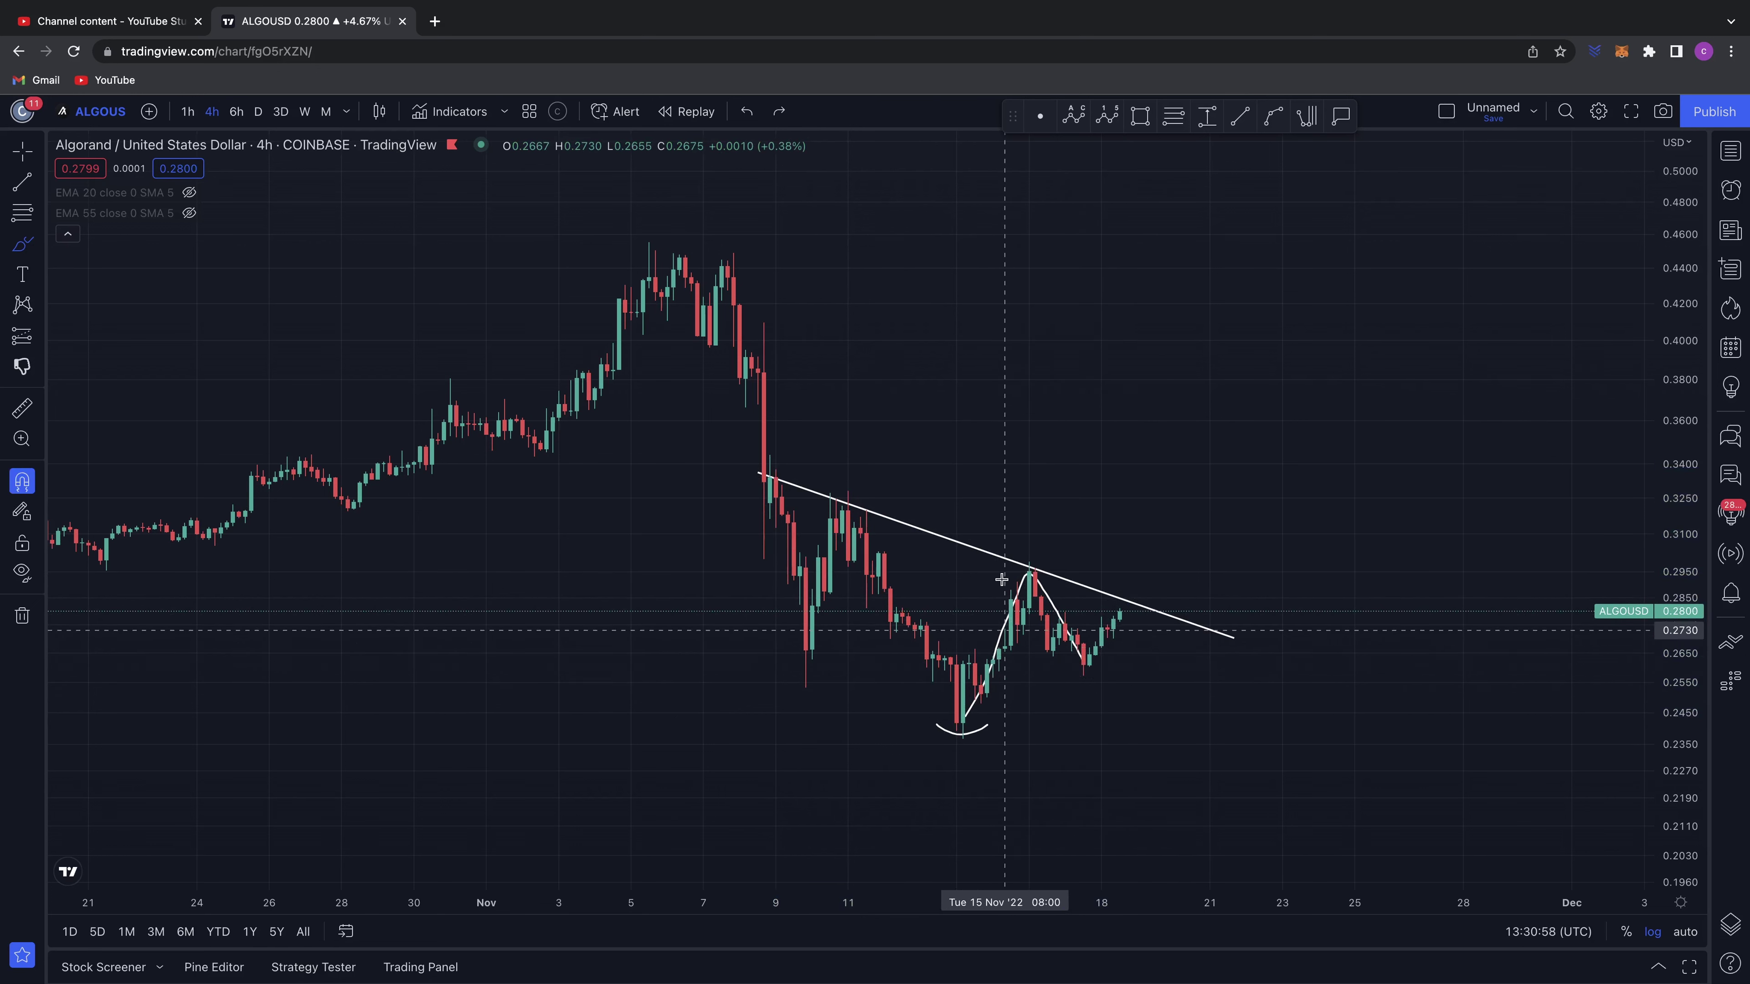
- Sketch a loop around the trend line, a zigzag breakout path and a horizontal line at the 16 Nov high, then undo them
mouse_move(1254, 621)
mouse_down()
mouse_move(1010, 553)
mouse_move(1035, 586)
mouse_move(1179, 645)
mouse_move(1252, 624)
mouse_up()
mouse_move(1111, 627)
mouse_down()
mouse_move(1126, 585)
mouse_move(1186, 562)
mouse_up()
drag(967, 561, 1076, 559)
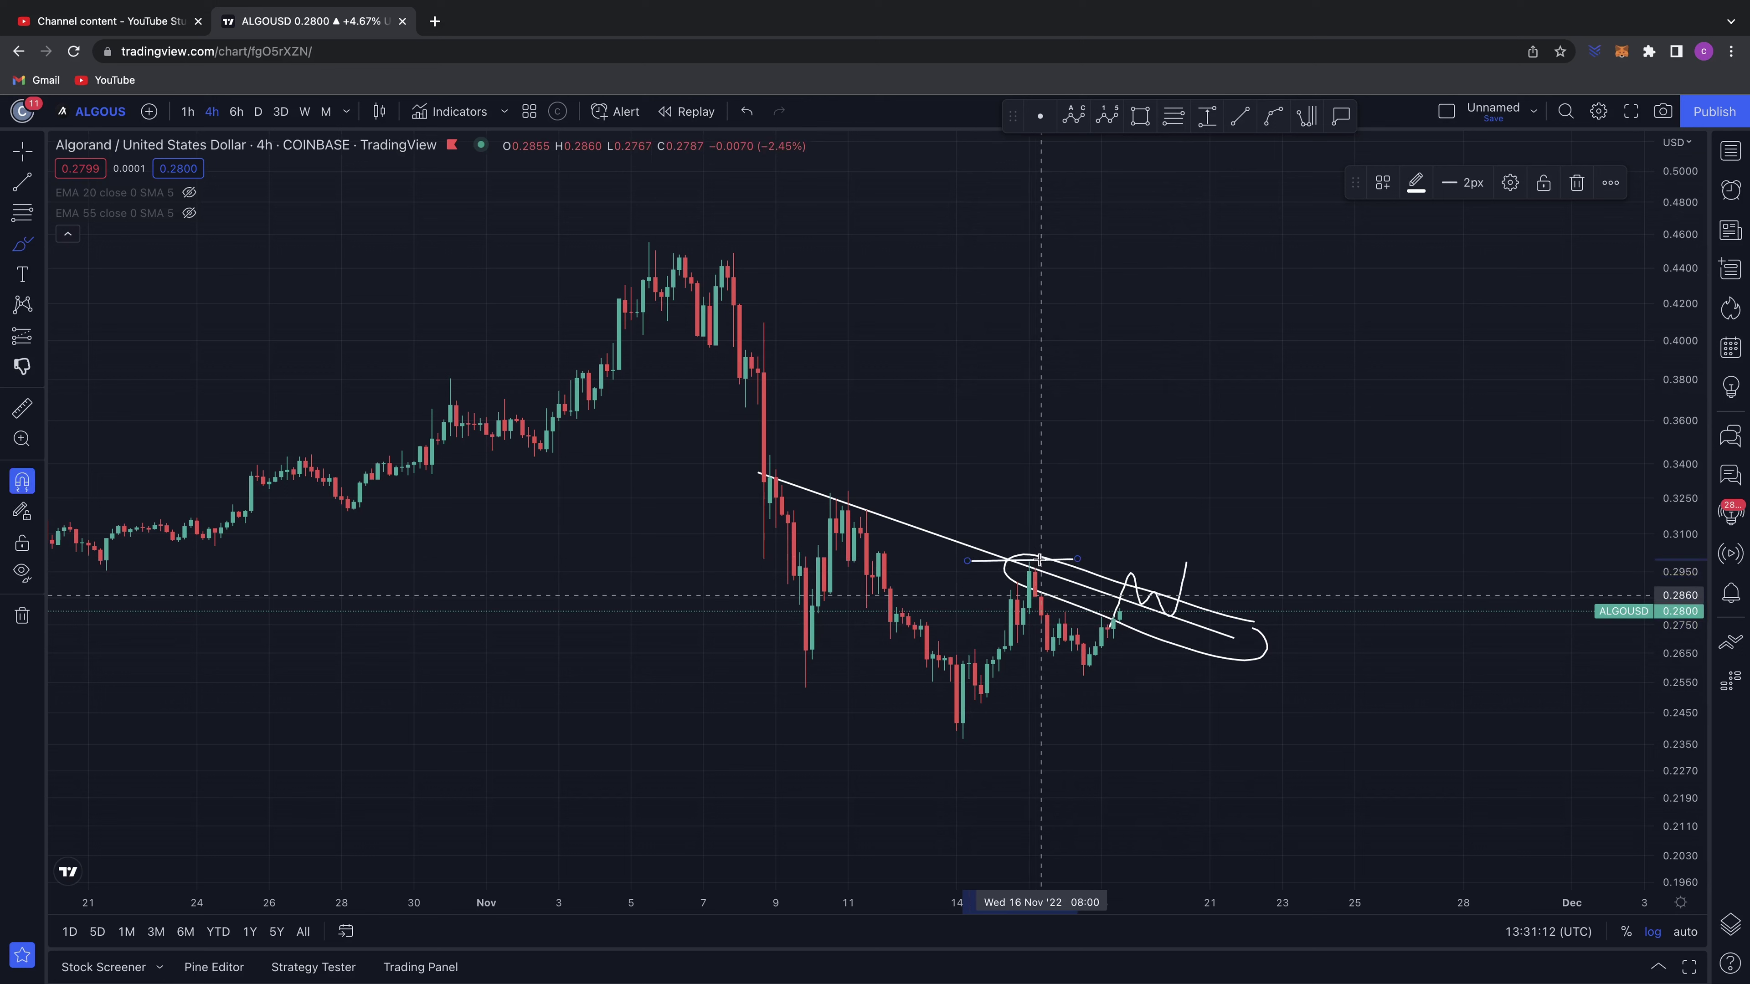
key(ctrl+z)
key(ctrl+z)
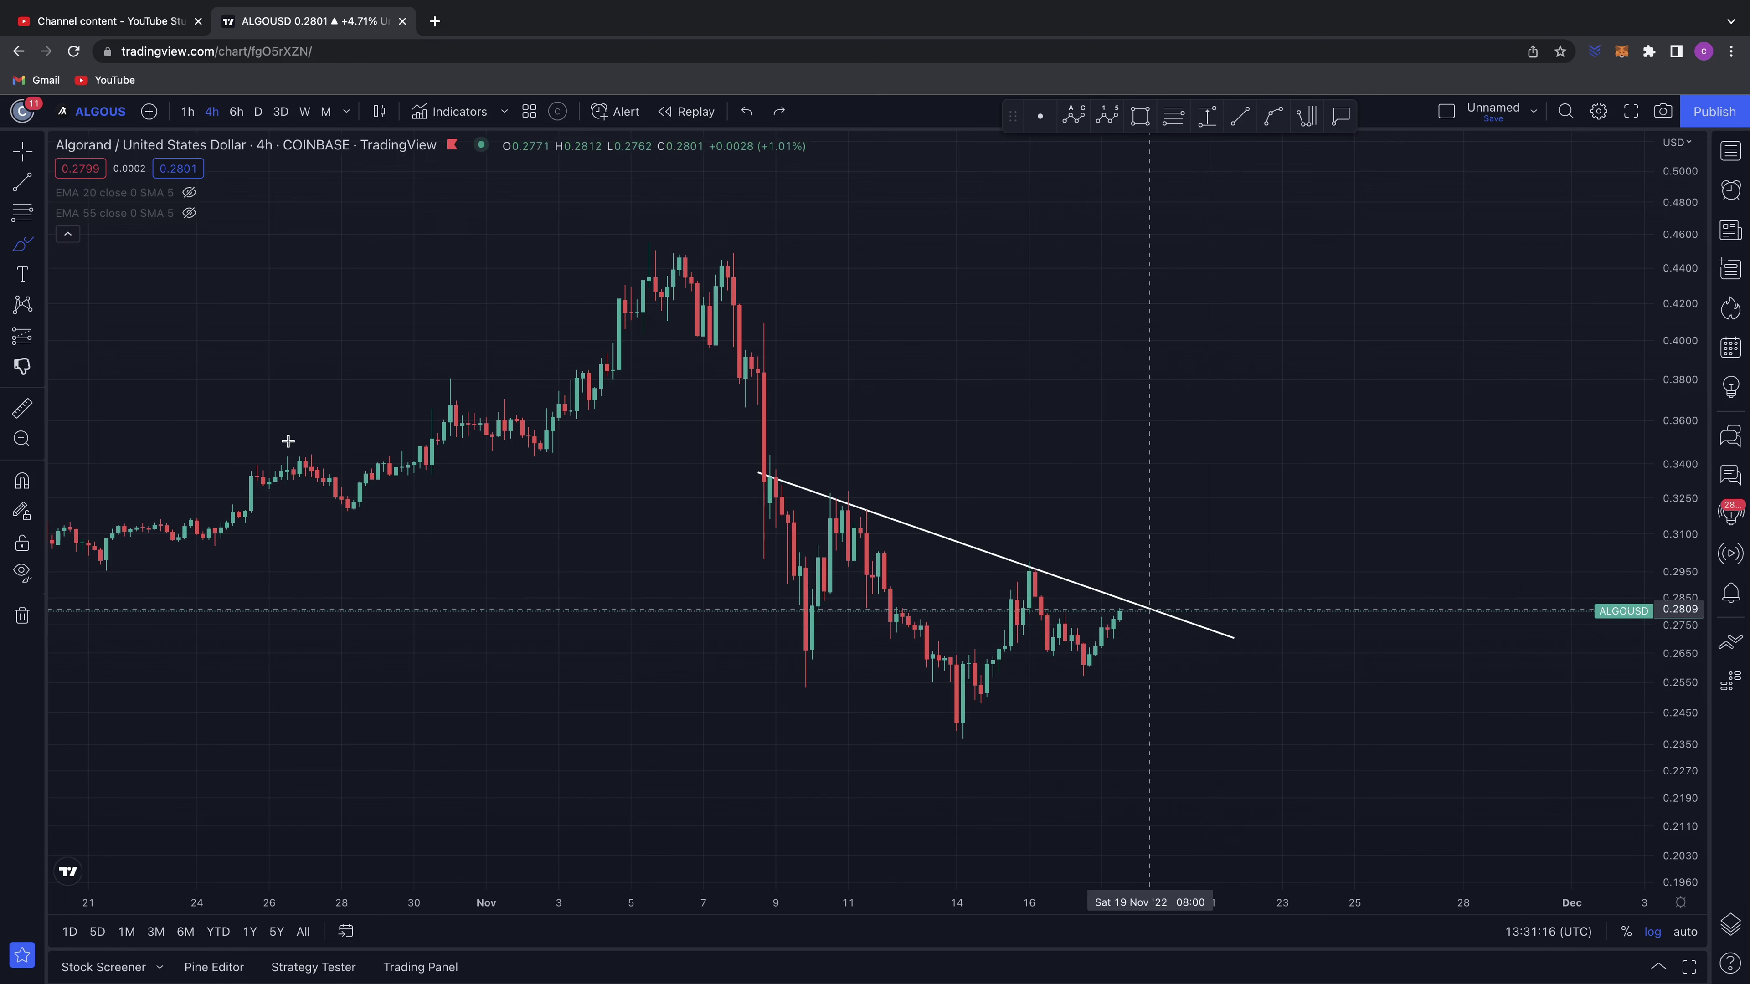
- Place a Fibonacci retracement with level 0 at the 17 Nov low of 0.2573 and level 1 at the 16 Nov high of 0.2991
click(24, 215)
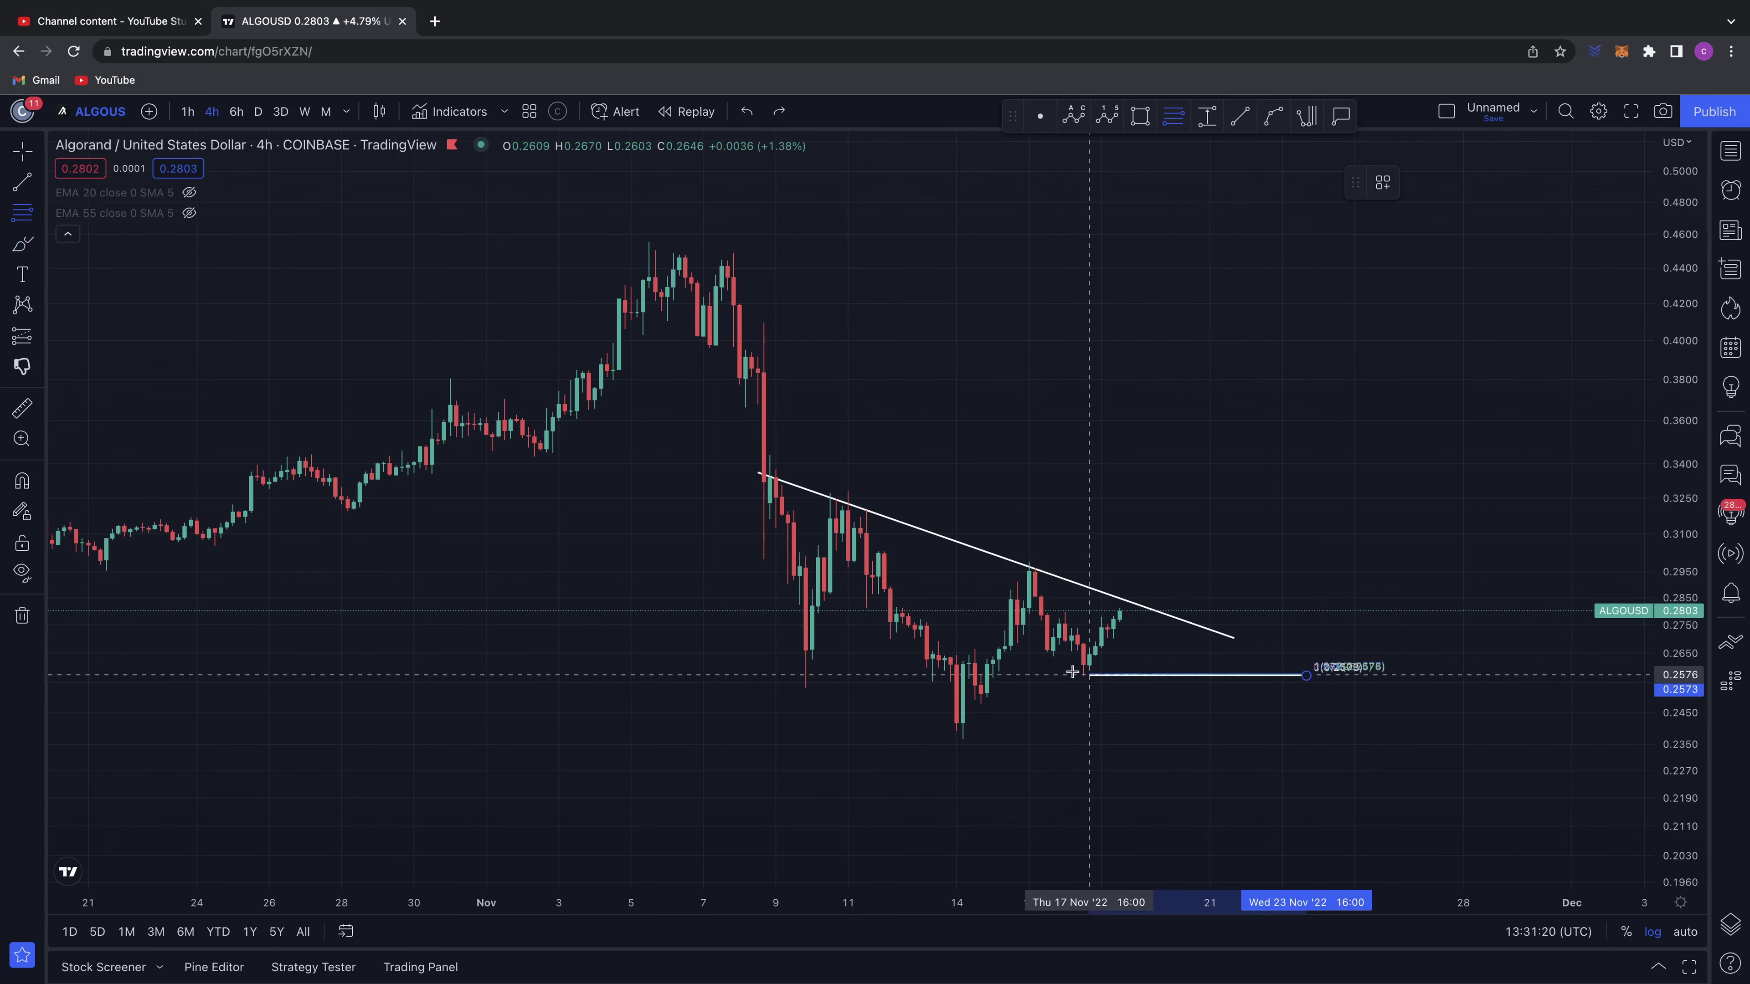
click(998, 562)
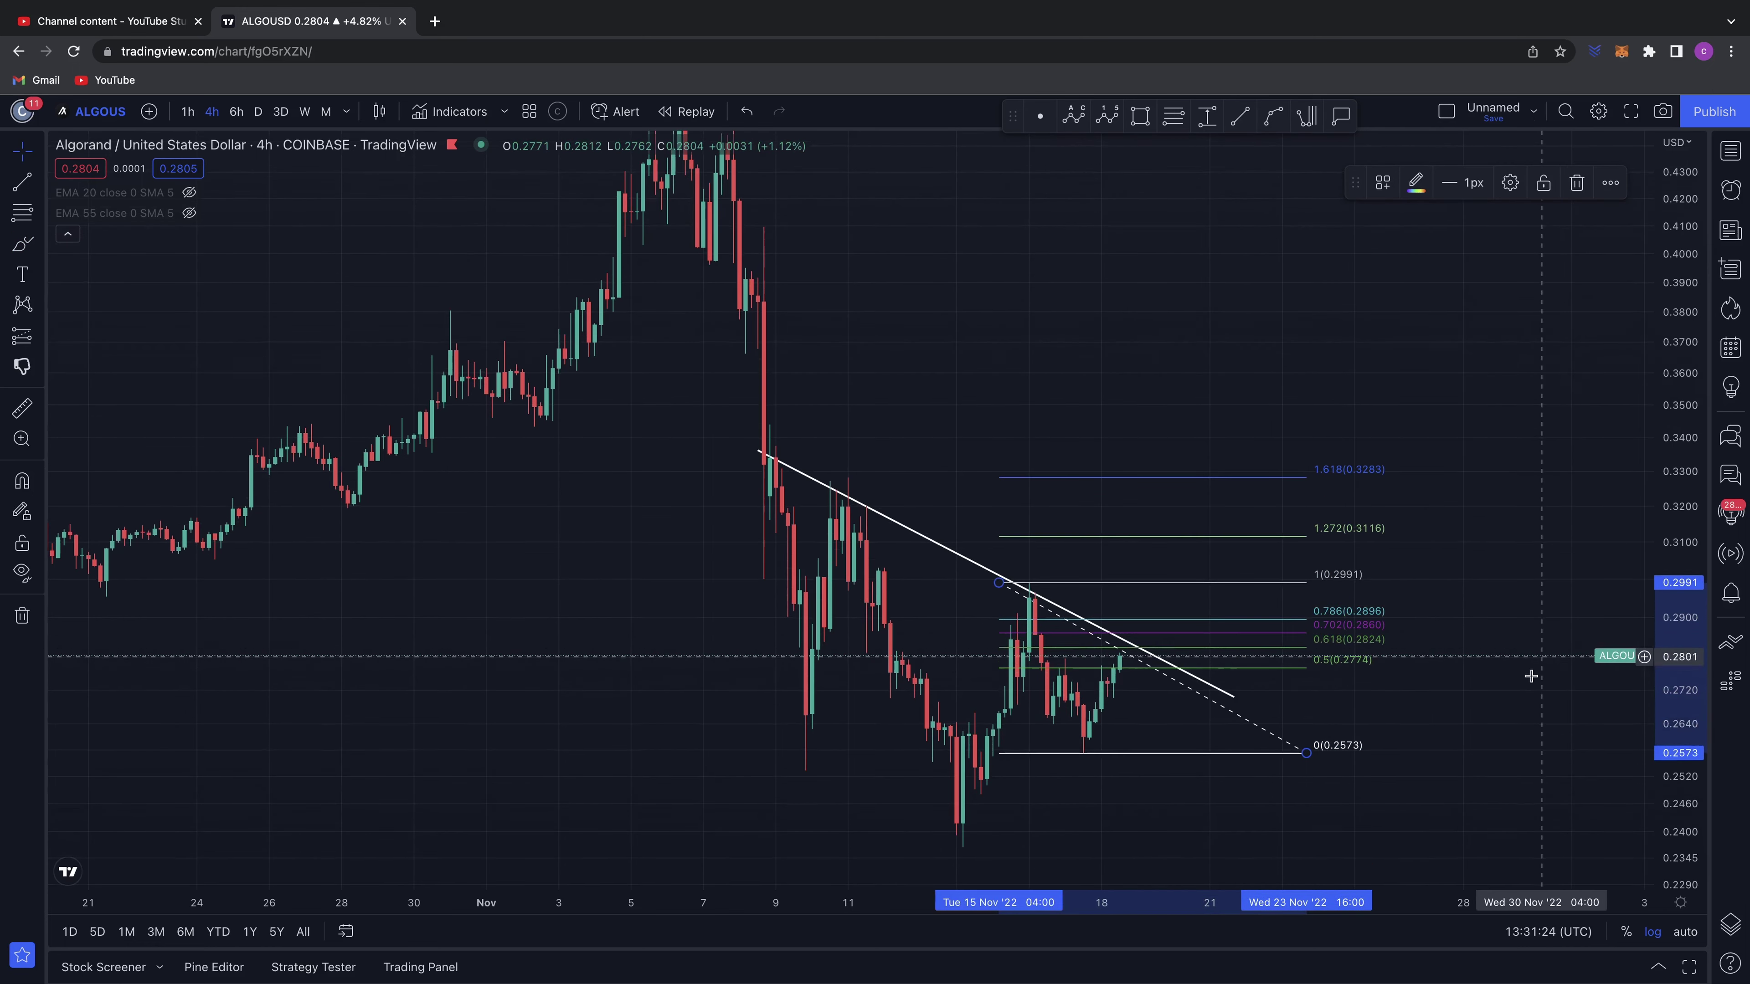
drag(1530, 676, 1443, 654)
scroll(1308, 710, up, 3)
drag(1306, 688, 1297, 652)
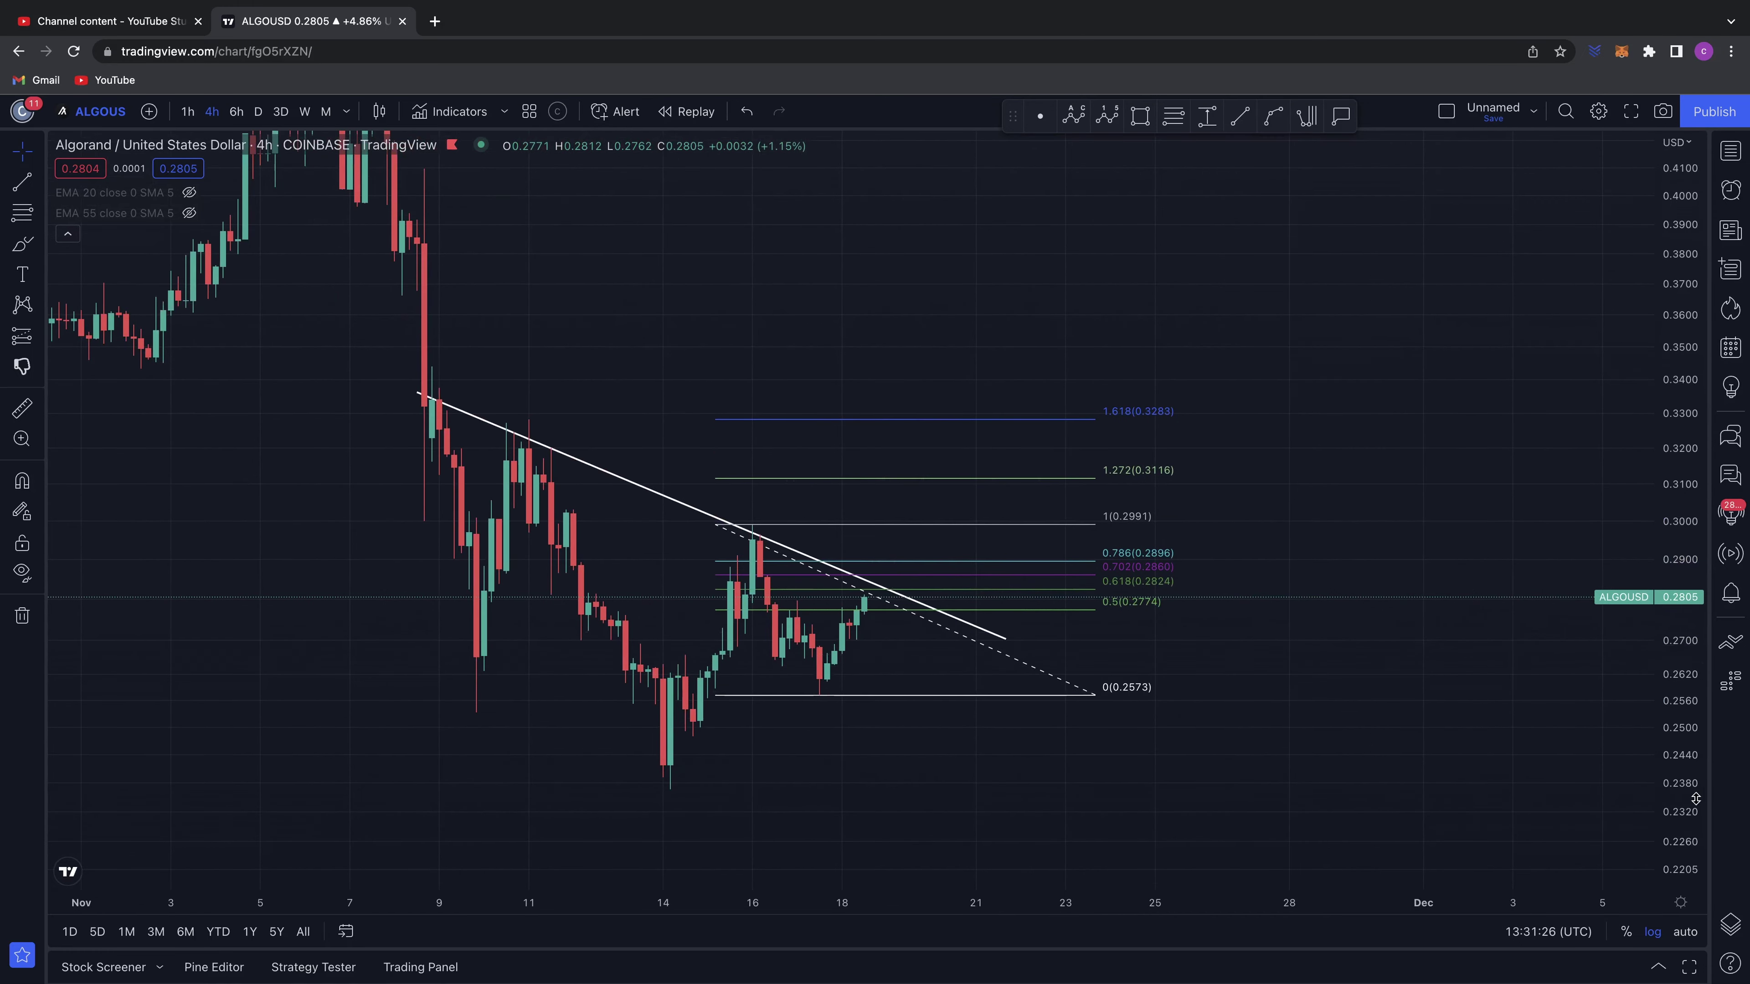
drag(1697, 799, 1688, 766)
- Mark the 14 Nov low, the 16 Nov high and the 17 Nov higher low with brush arcs
click(24, 245)
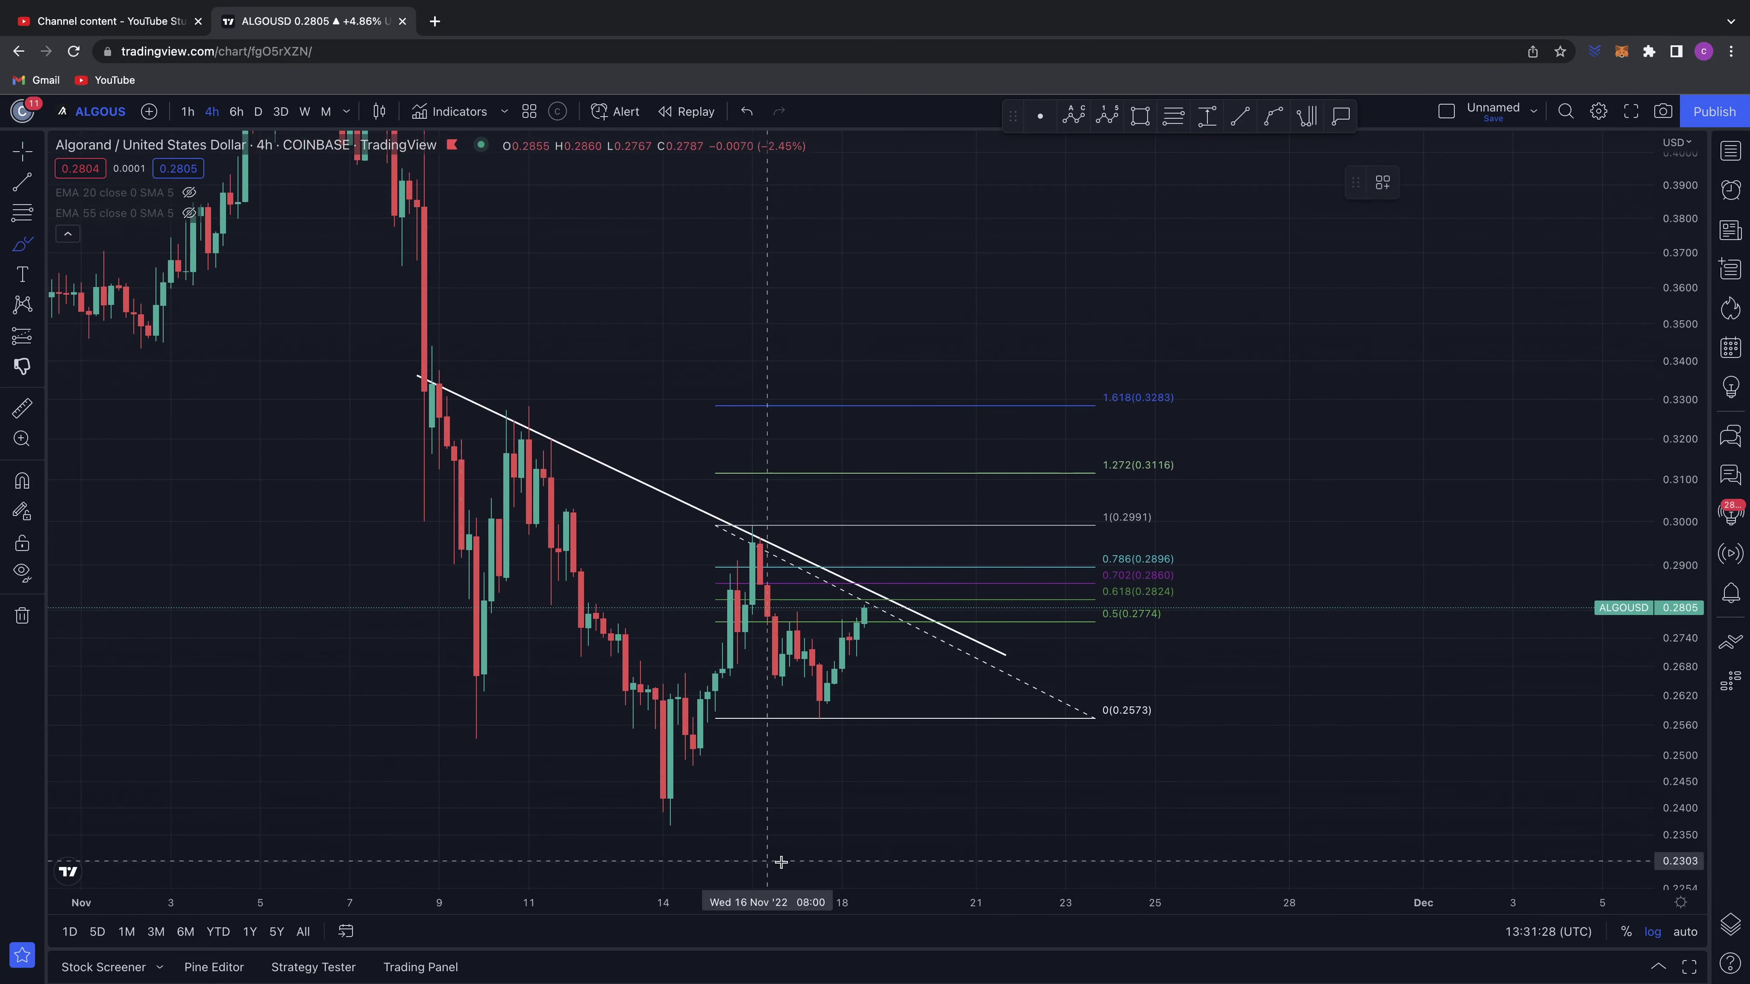
drag(616, 804, 693, 810)
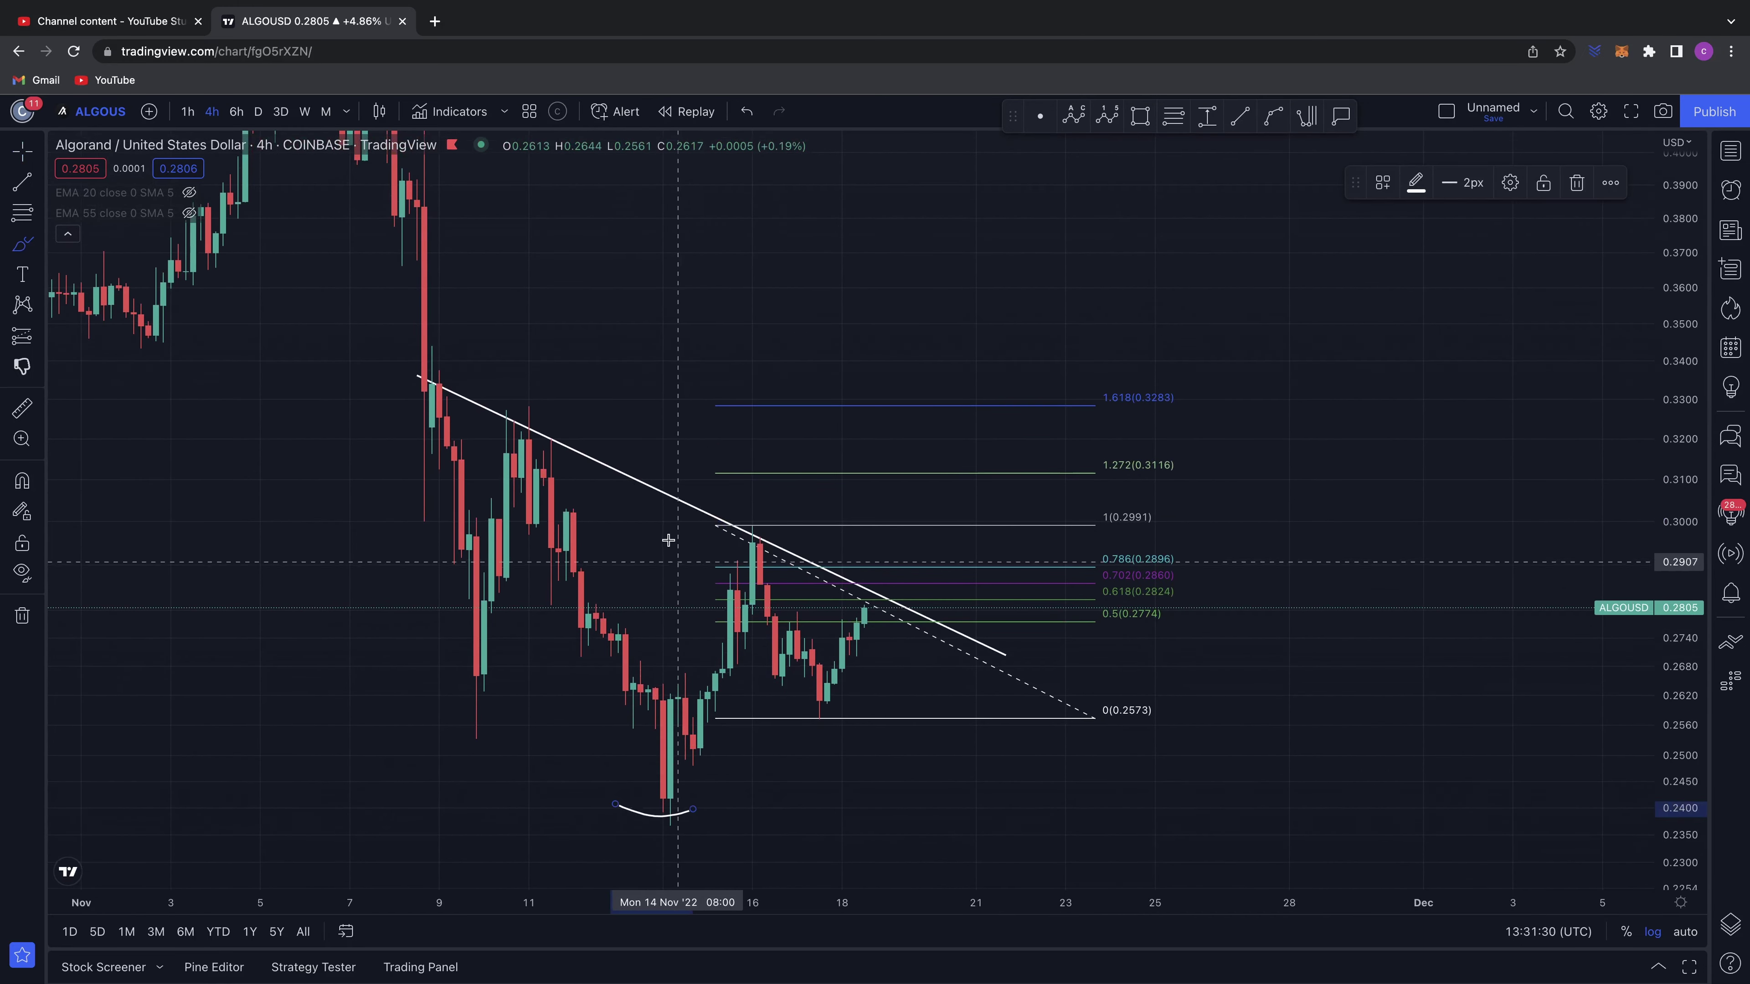
click(693, 545)
click(791, 522)
click(776, 713)
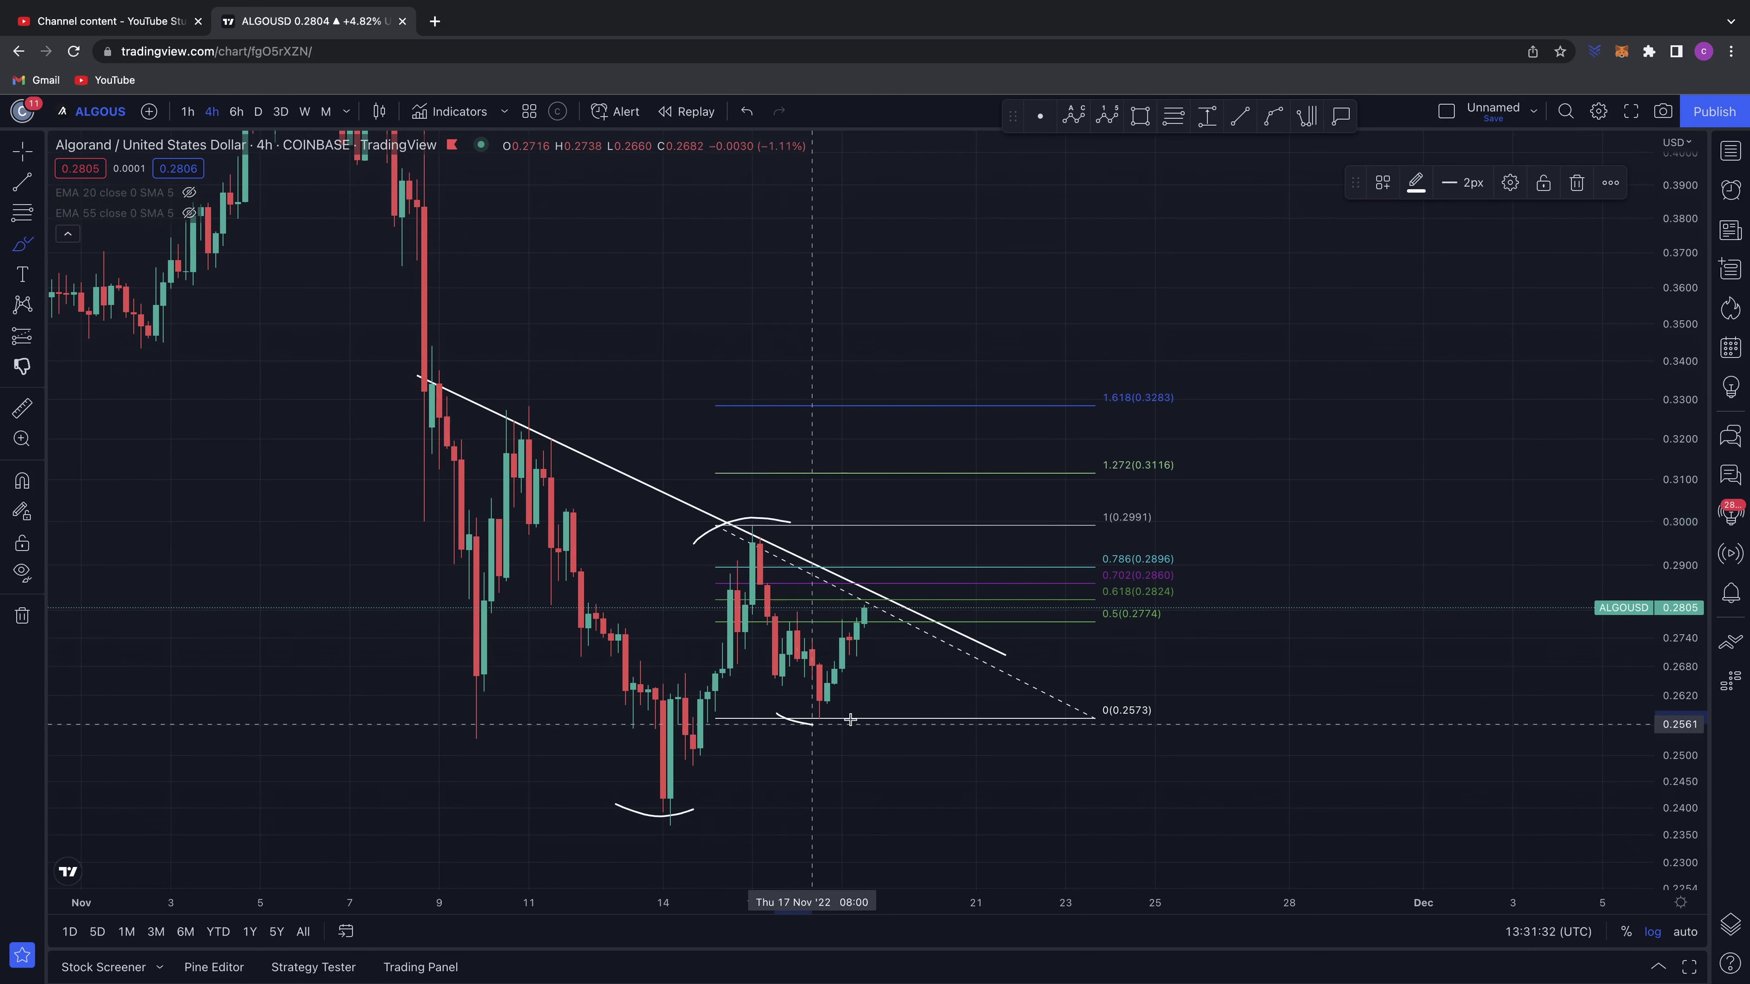
click(857, 717)
- Trace the swing from the 14 Nov low to the latest candle, then circle the trend line intersection and the 0.618 (0.2824) label
click(669, 792)
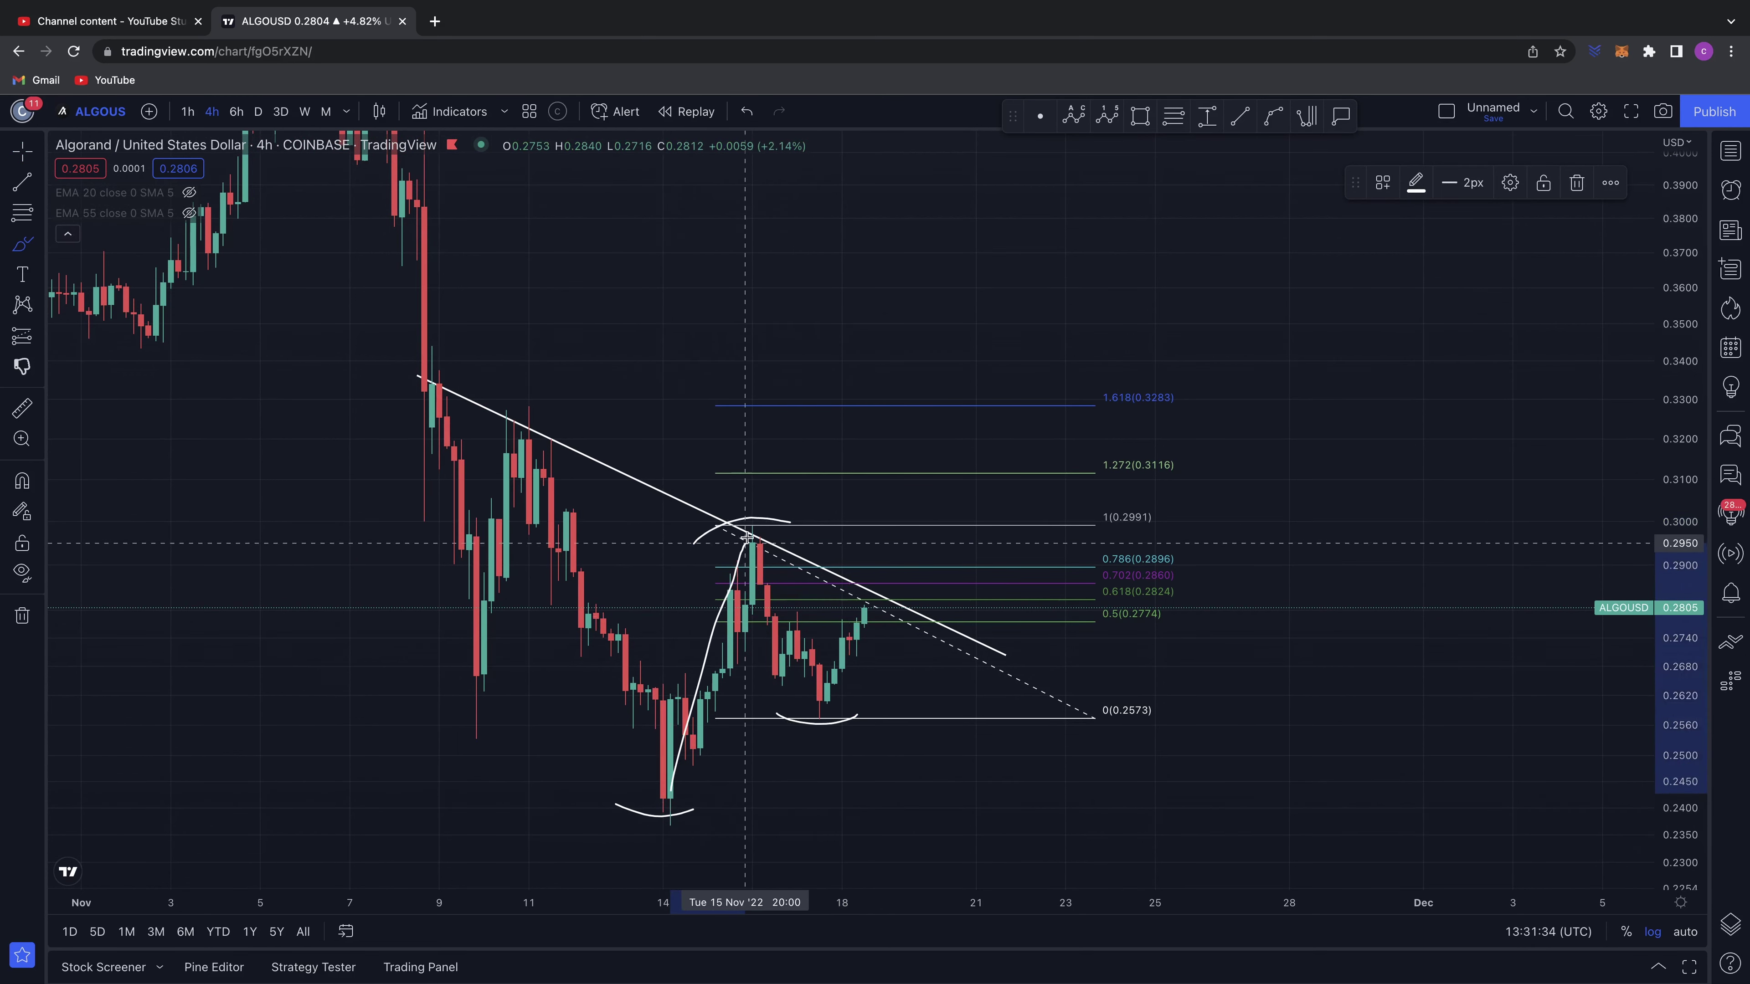
click(747, 539)
click(832, 706)
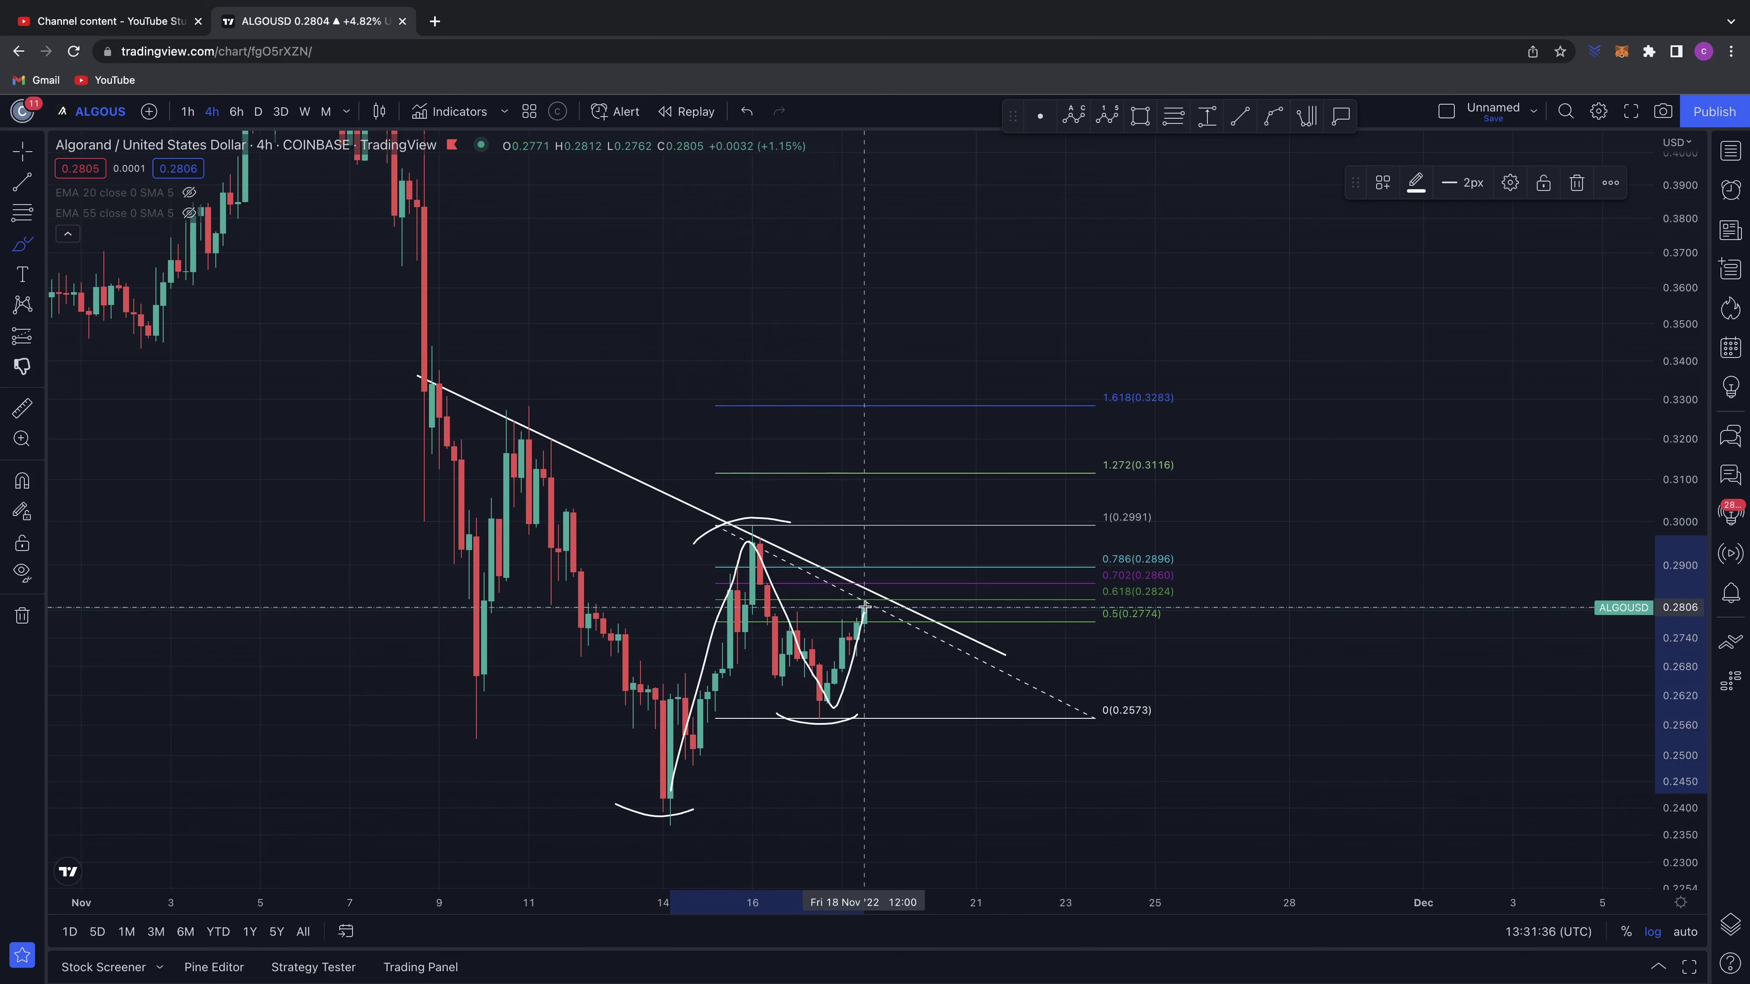
mouse_move(864, 606)
mouse_down()
mouse_move(847, 586)
mouse_move(922, 625)
mouse_move(869, 578)
mouse_up()
mouse_move(1172, 577)
mouse_down()
mouse_move(1111, 574)
mouse_move(1144, 609)
mouse_move(1184, 585)
mouse_up()
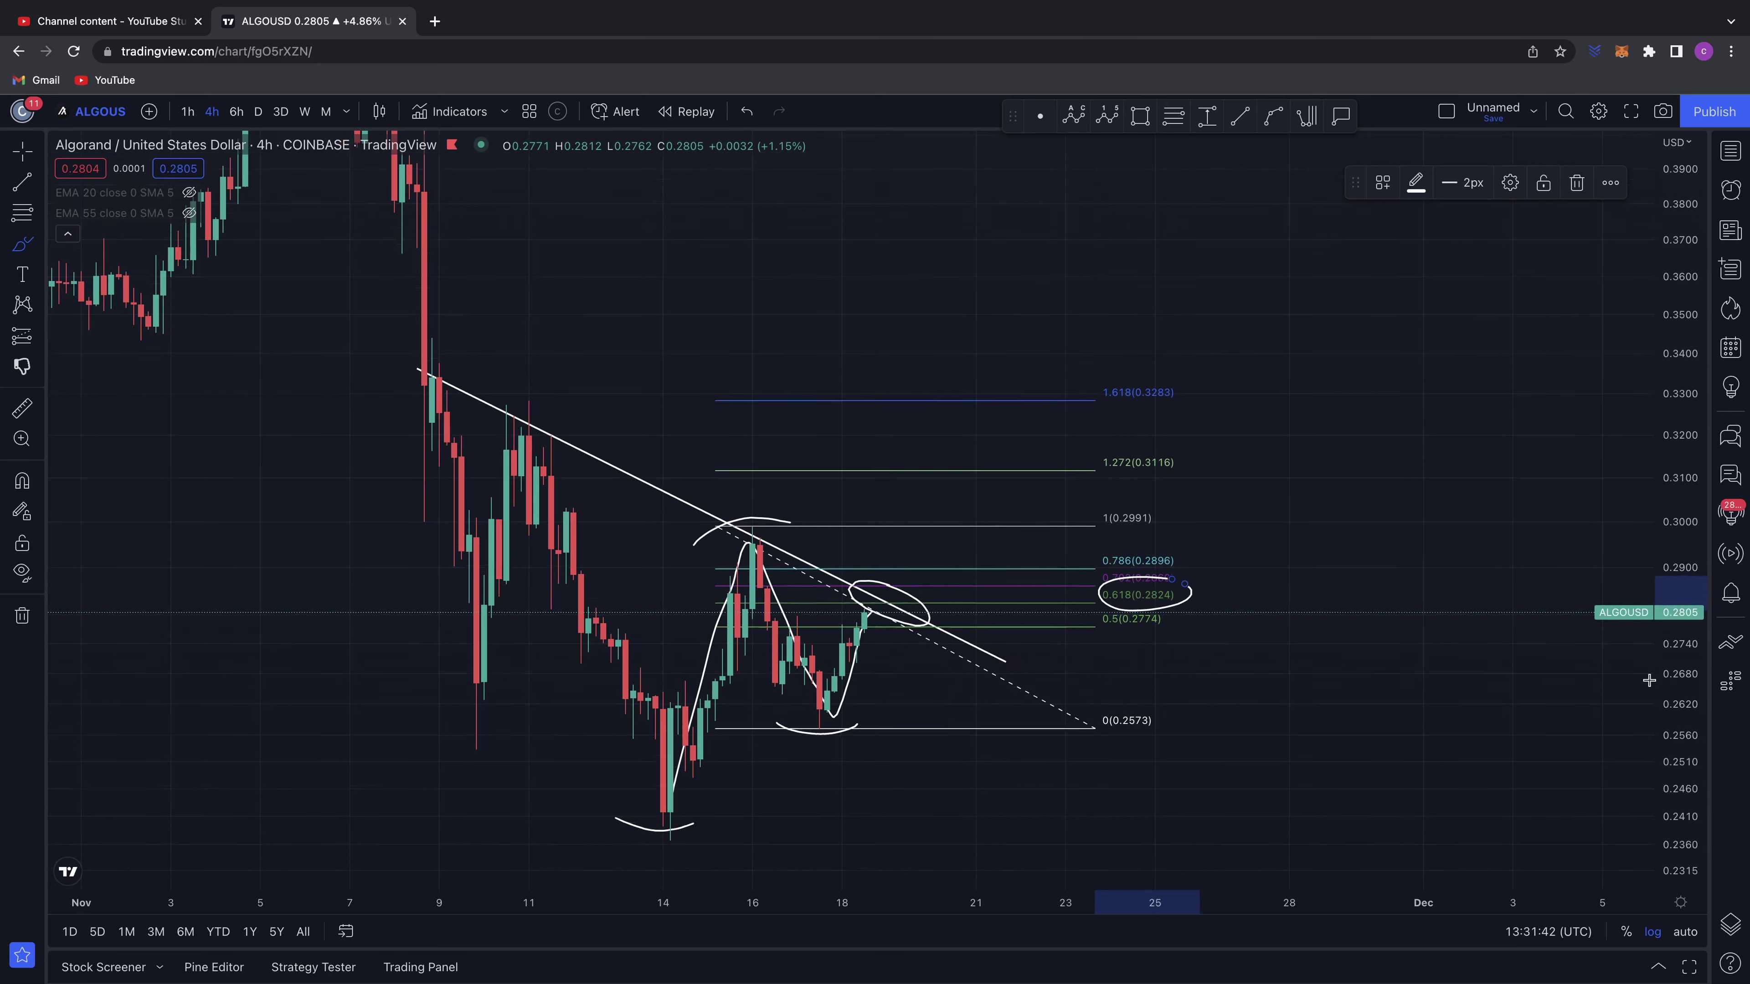
- Undo the traced swing and the circles around the trend line intersection and the 0.618 label
drag(1673, 680, 1673, 601)
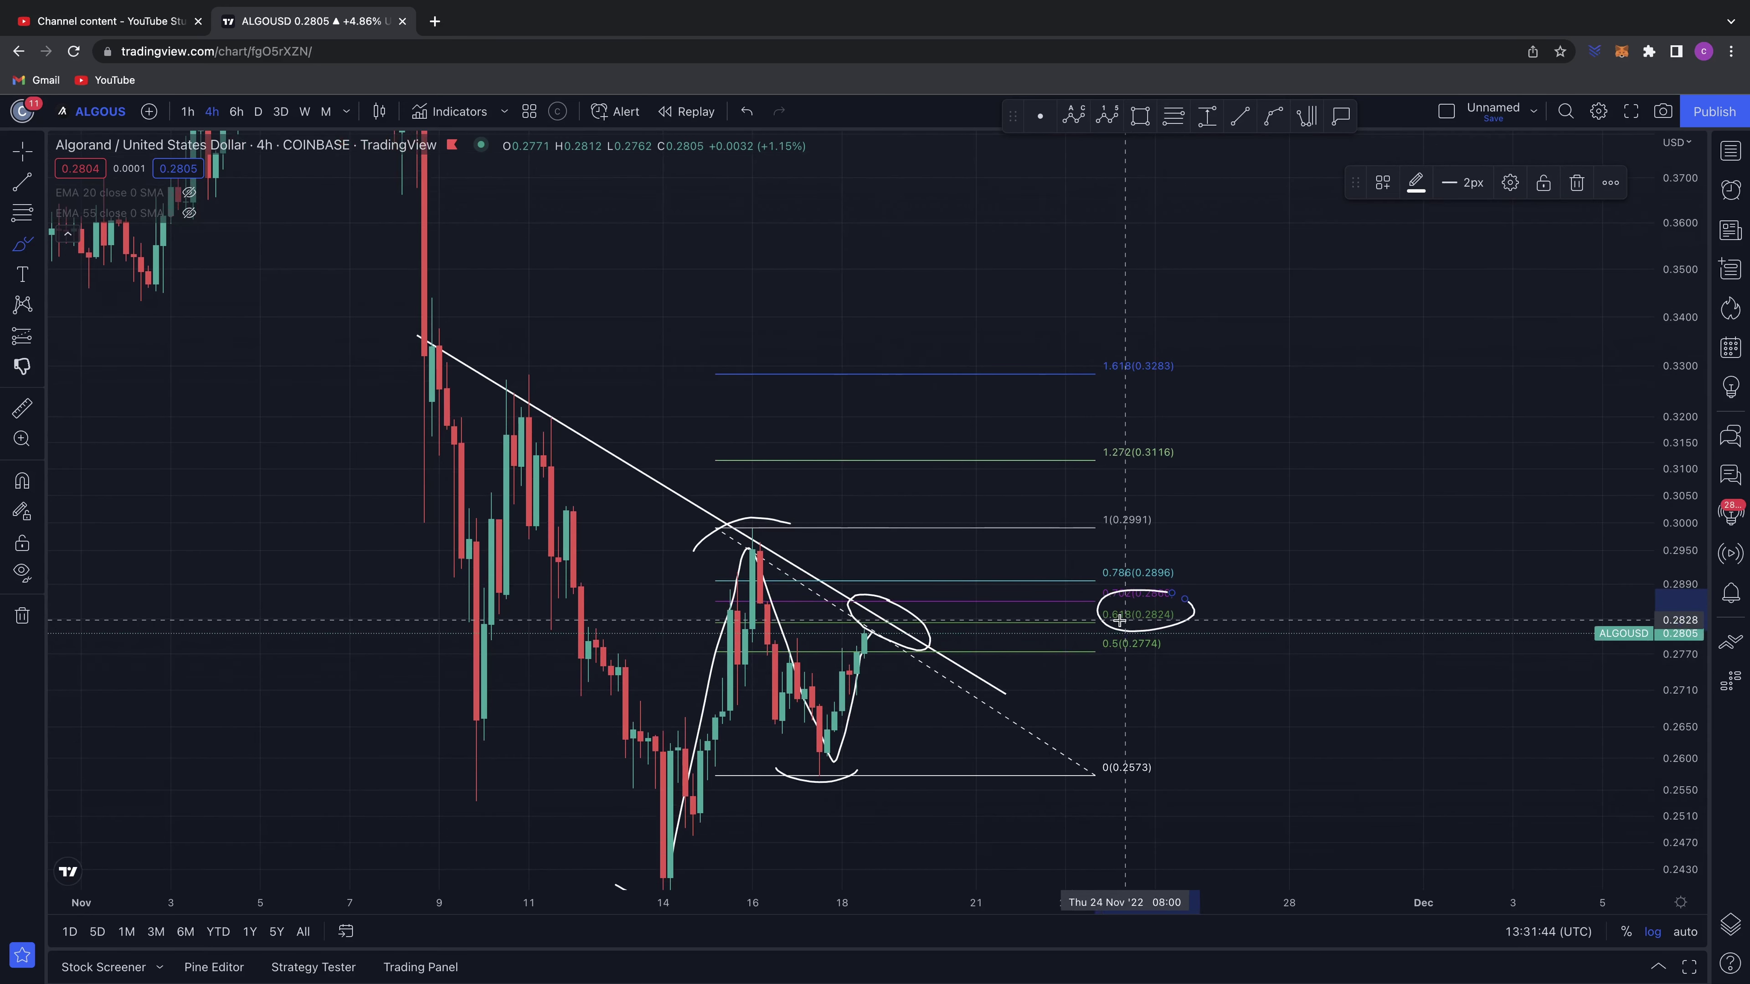
key(super+z)
key(super+z)
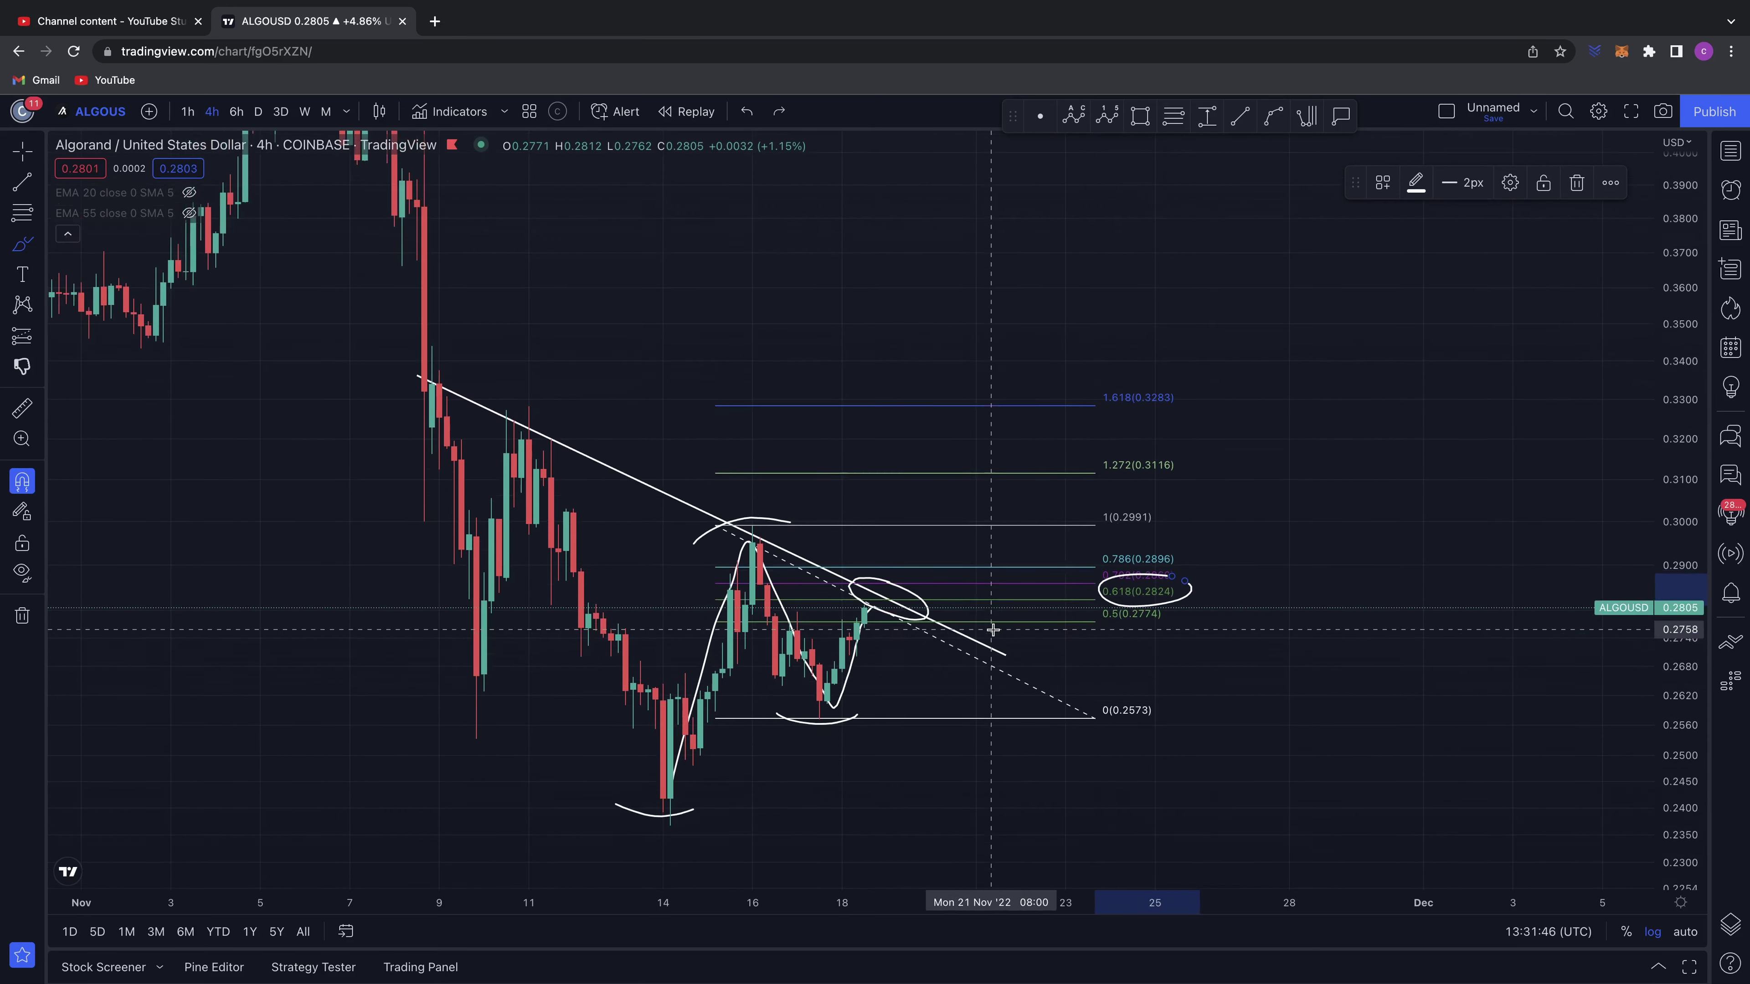
- Trace the W-shaped recovery with its neckline, then circle the 0.5 (0.2774) and 0.618 (0.2824) labels and the trend line intersection
drag(1668, 758, 1665, 686)
mouse_move(841, 700)
mouse_down()
mouse_move(858, 663)
mouse_move(969, 629)
mouse_move(1145, 629)
mouse_up()
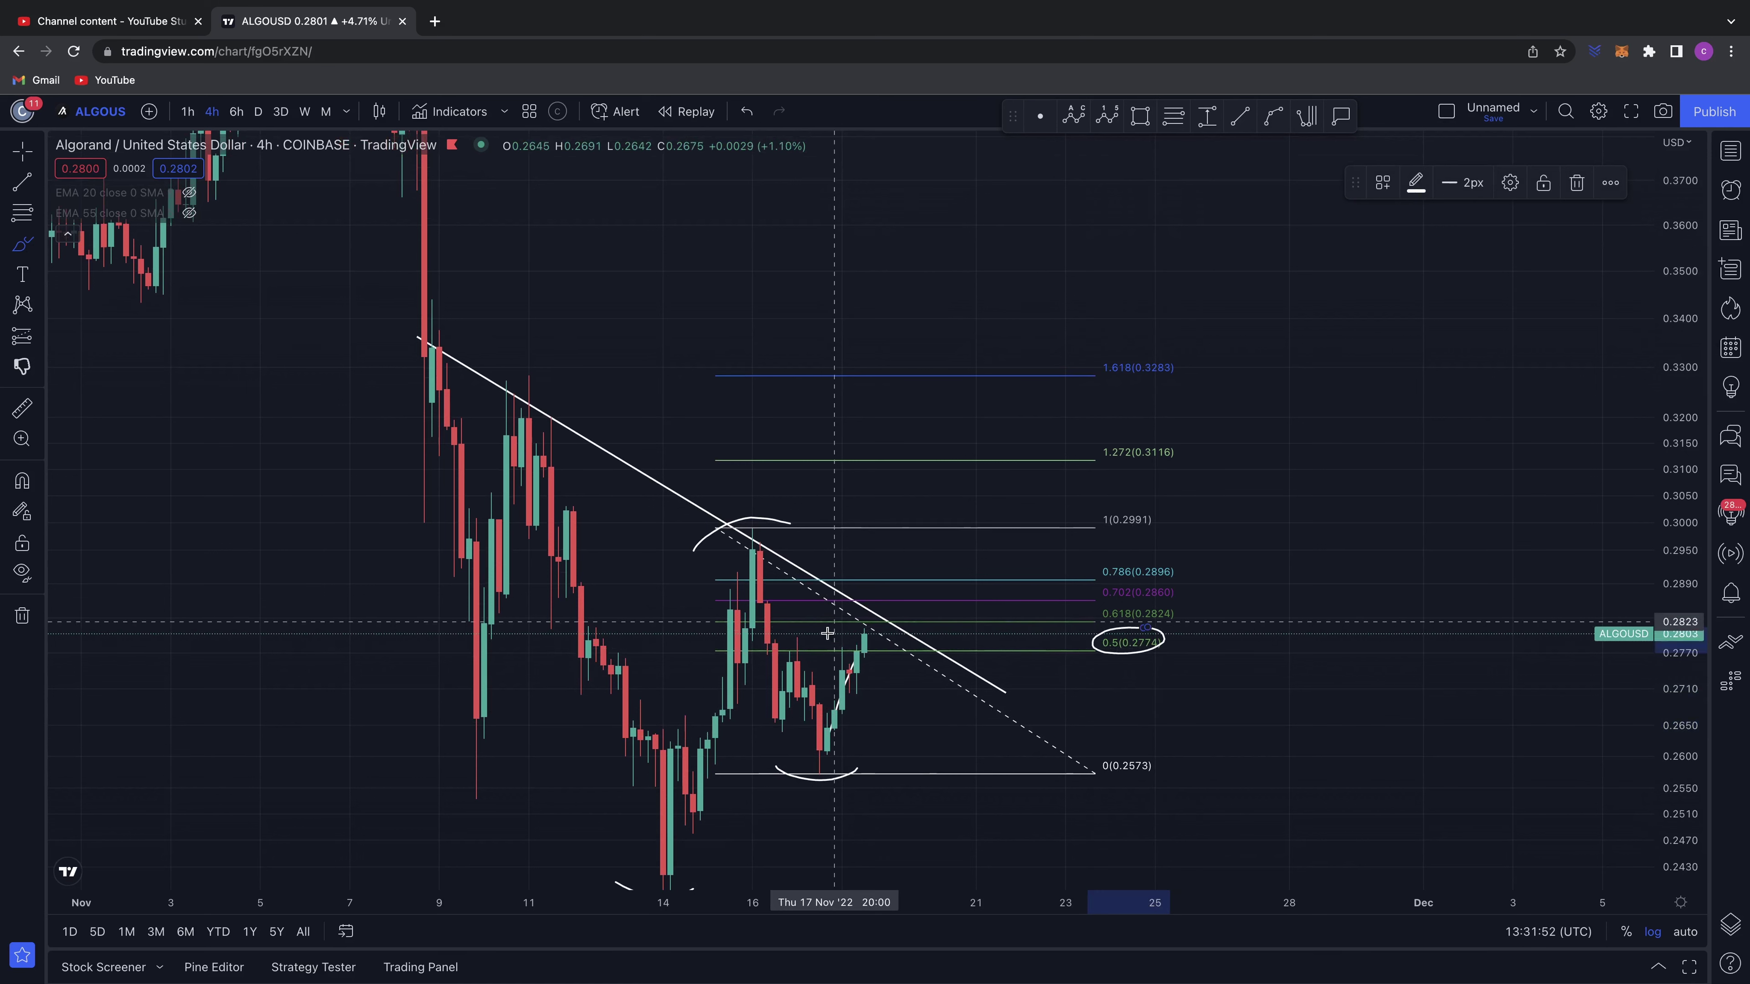
mouse_move(888, 644)
mouse_down()
mouse_move(773, 650)
mouse_move(790, 688)
mouse_move(897, 640)
mouse_up()
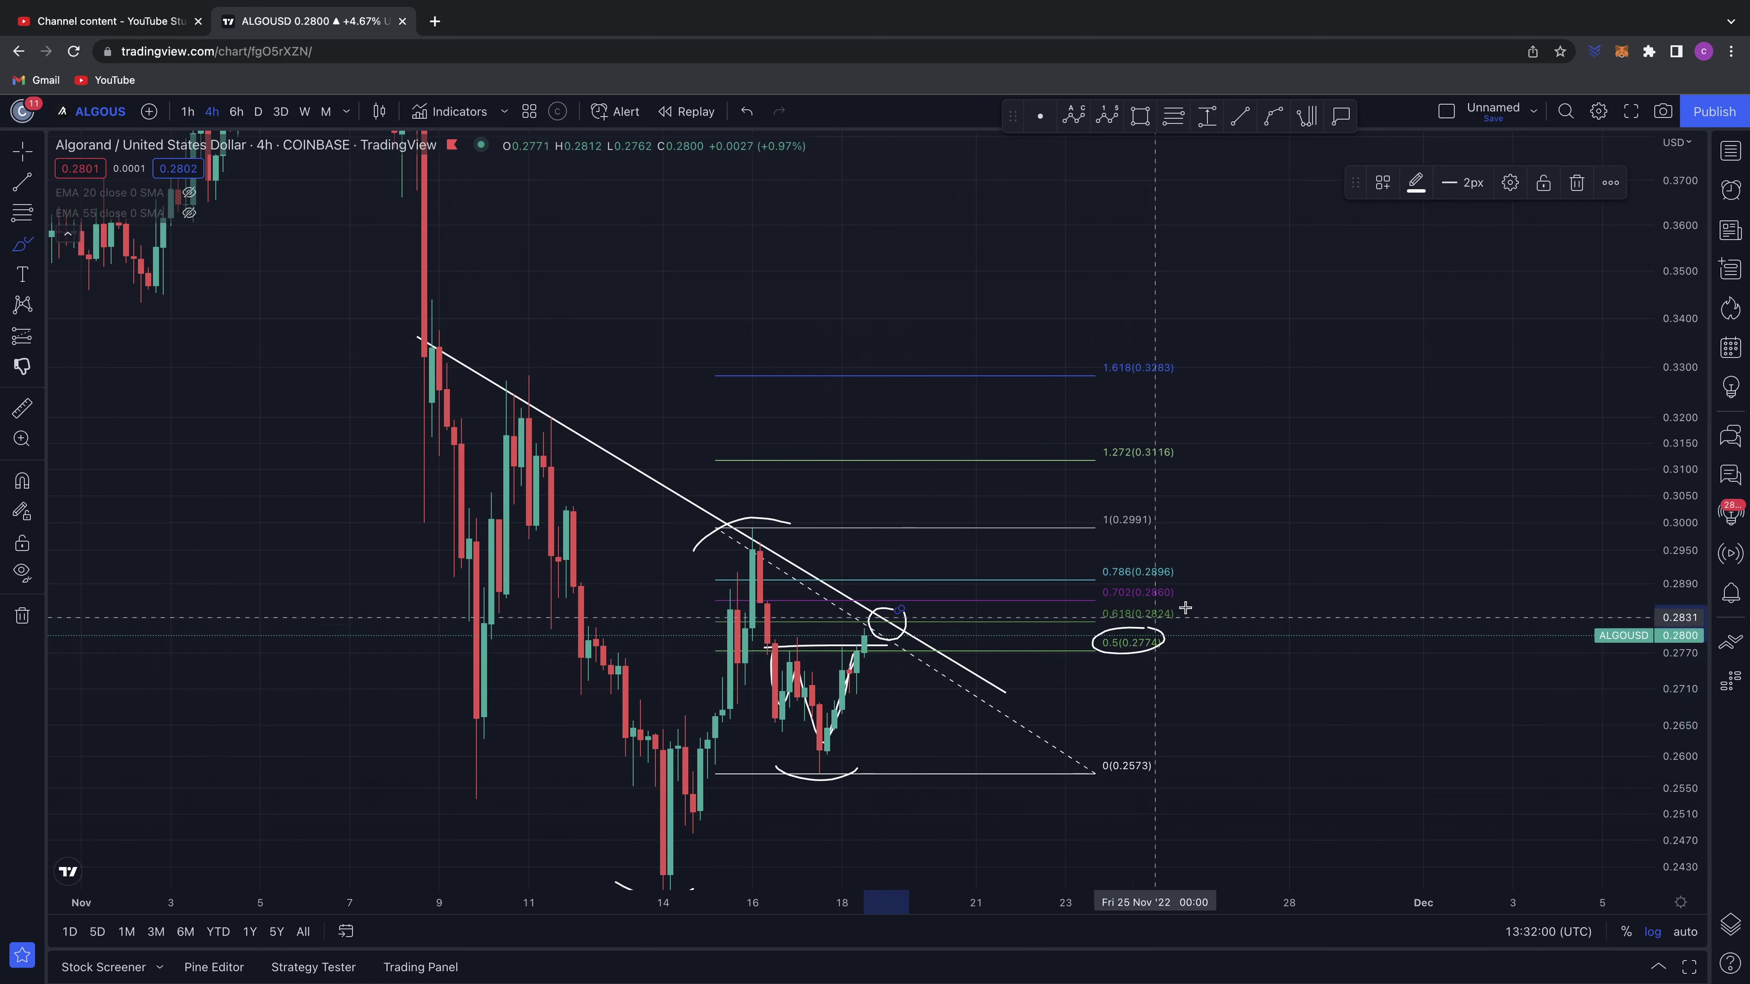
drag(1181, 616, 1180, 607)
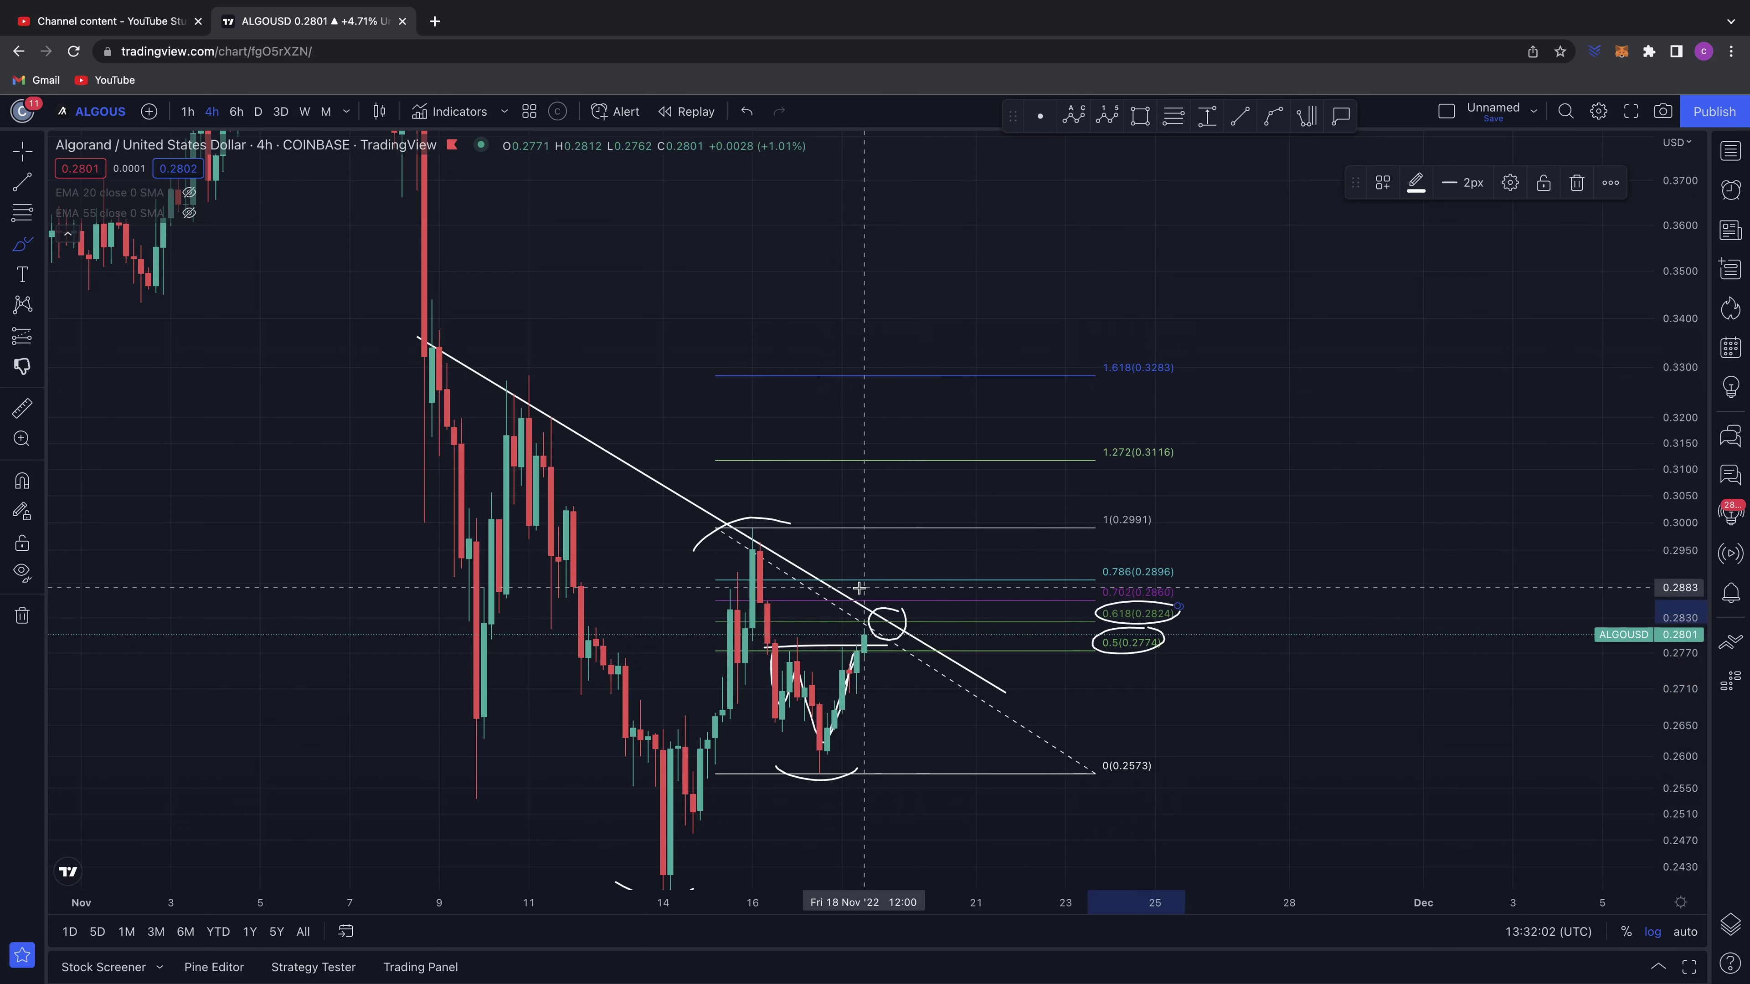
mouse_move(855, 593)
mouse_down()
mouse_move(902, 613)
mouse_move(906, 644)
mouse_up()
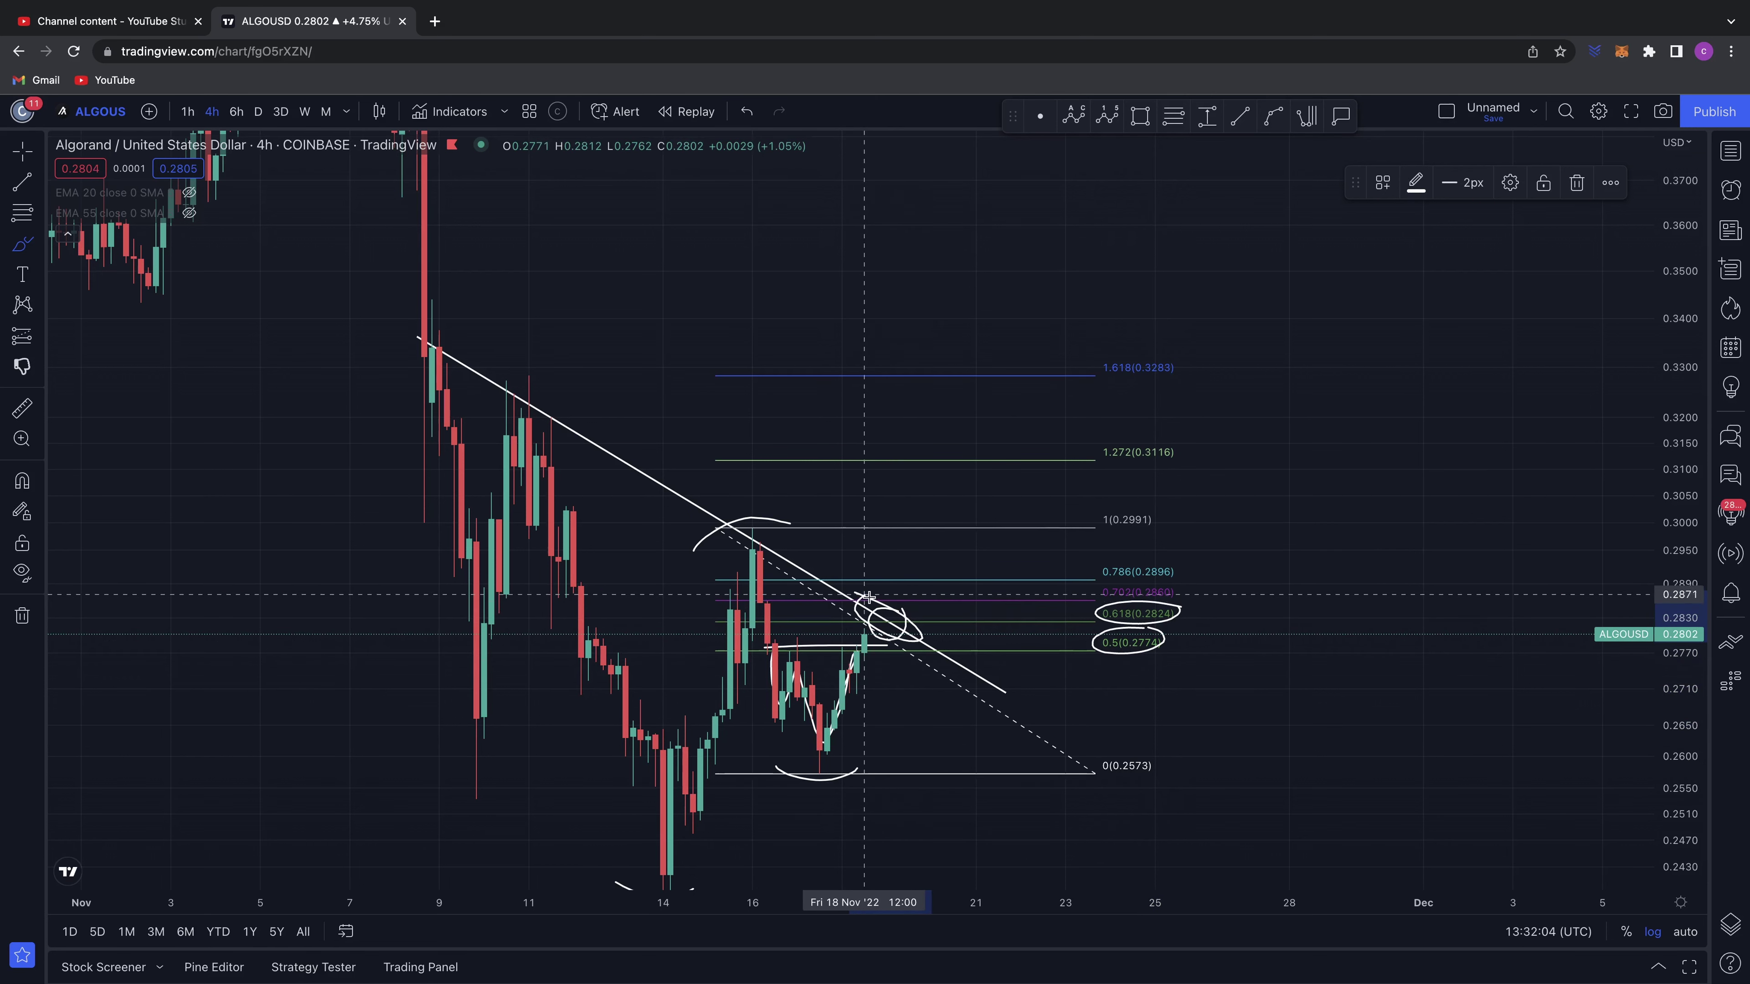
- Undo the W-shaped trace, its neckline and the circles around the 0.5 and 0.618 levels
key(super+z)
key(super+z)
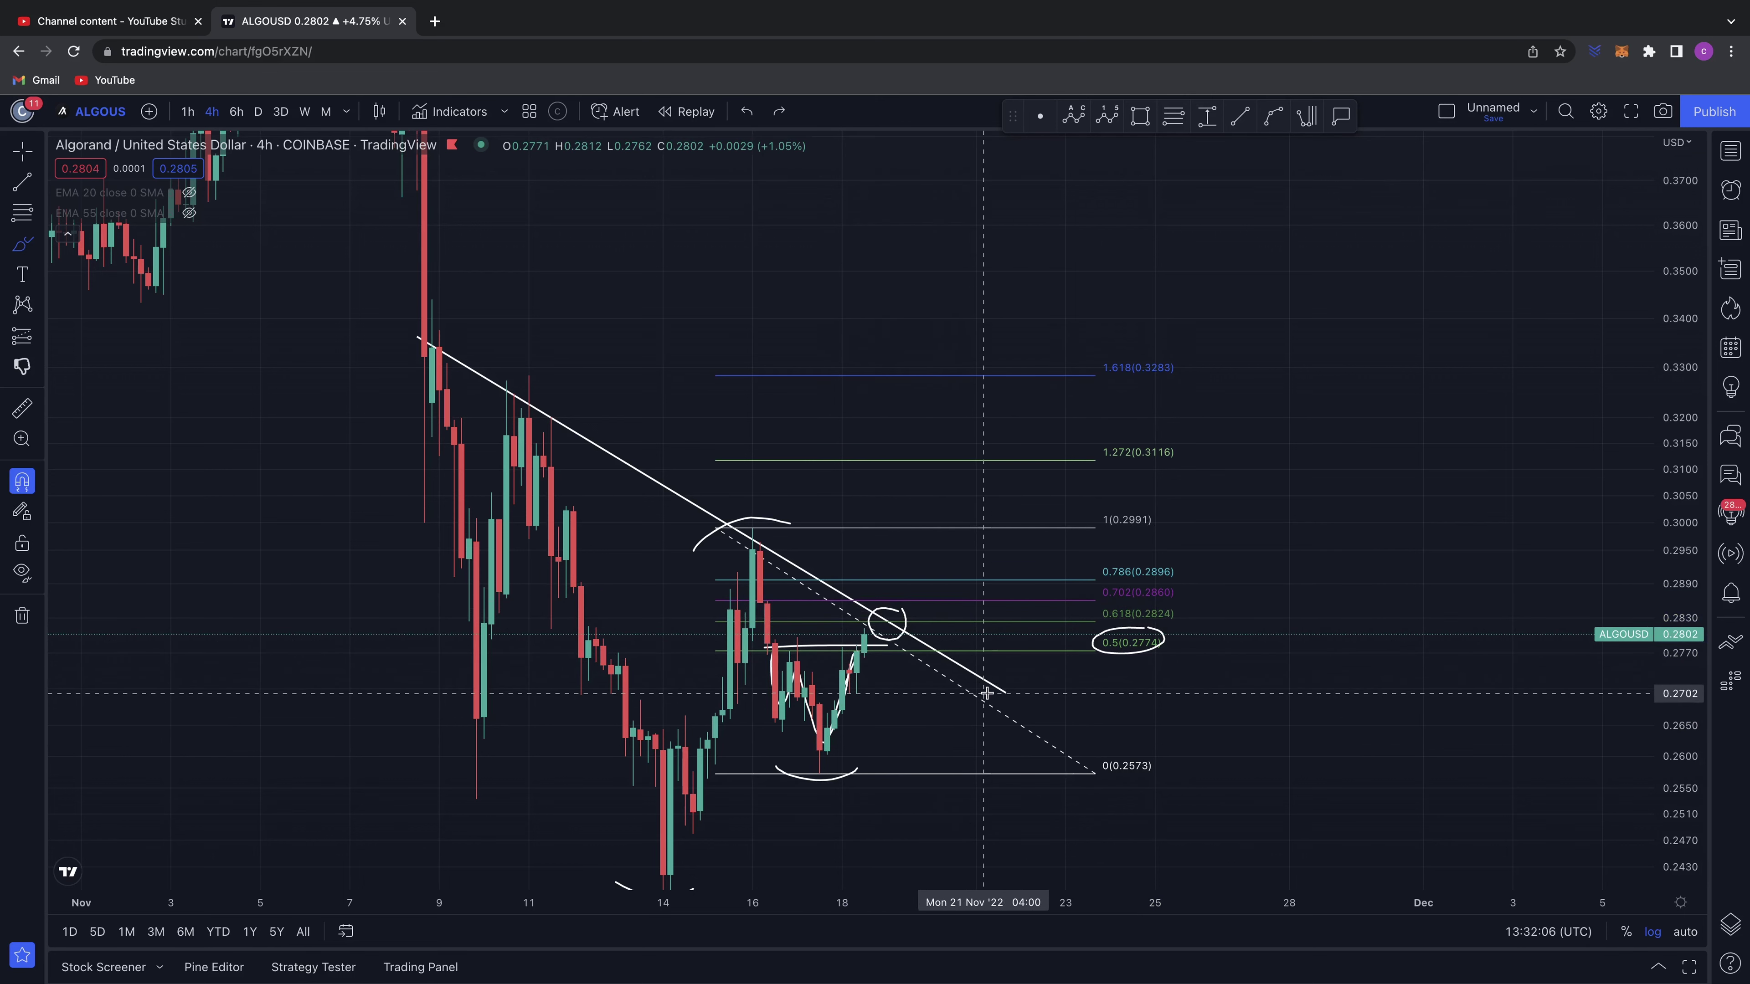
key(super+z)
key(super+z)
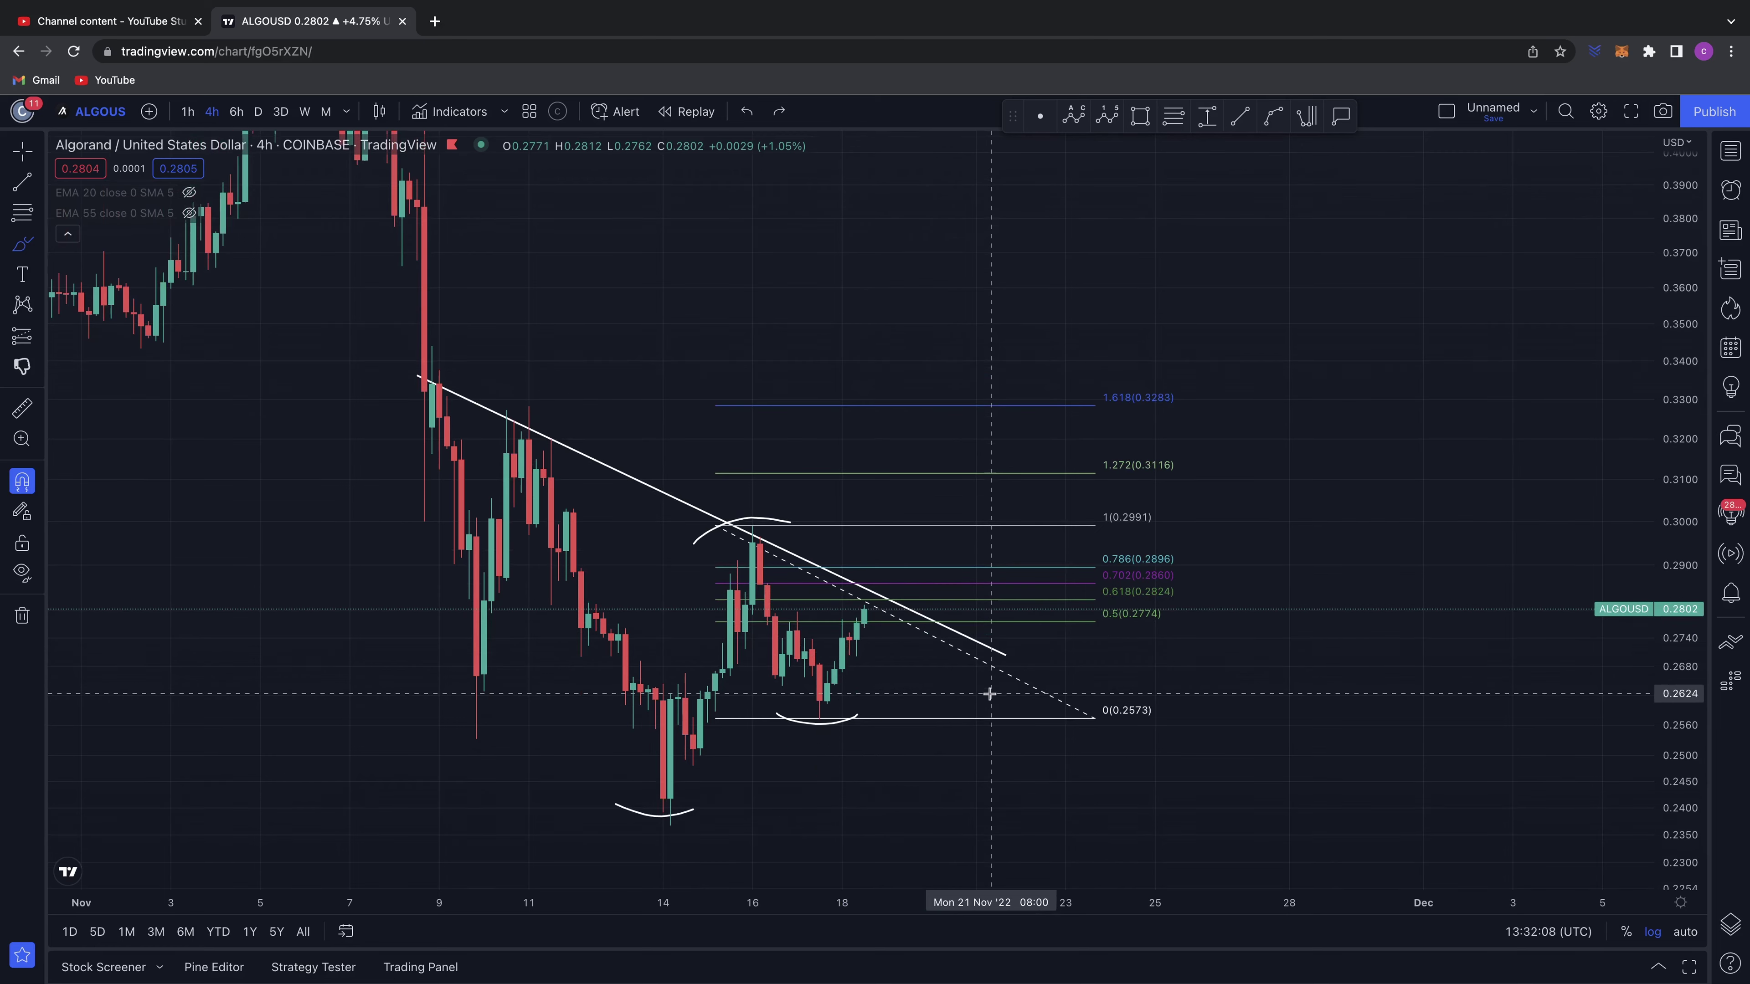
- Sketch a breakout, retest and rally path from the 17 Nov low and circle the target labels 1 (0.2991) and 1.618 (0.3283)
mouse_move(824, 709)
mouse_down()
mouse_move(883, 562)
mouse_move(933, 623)
mouse_move(976, 530)
mouse_up()
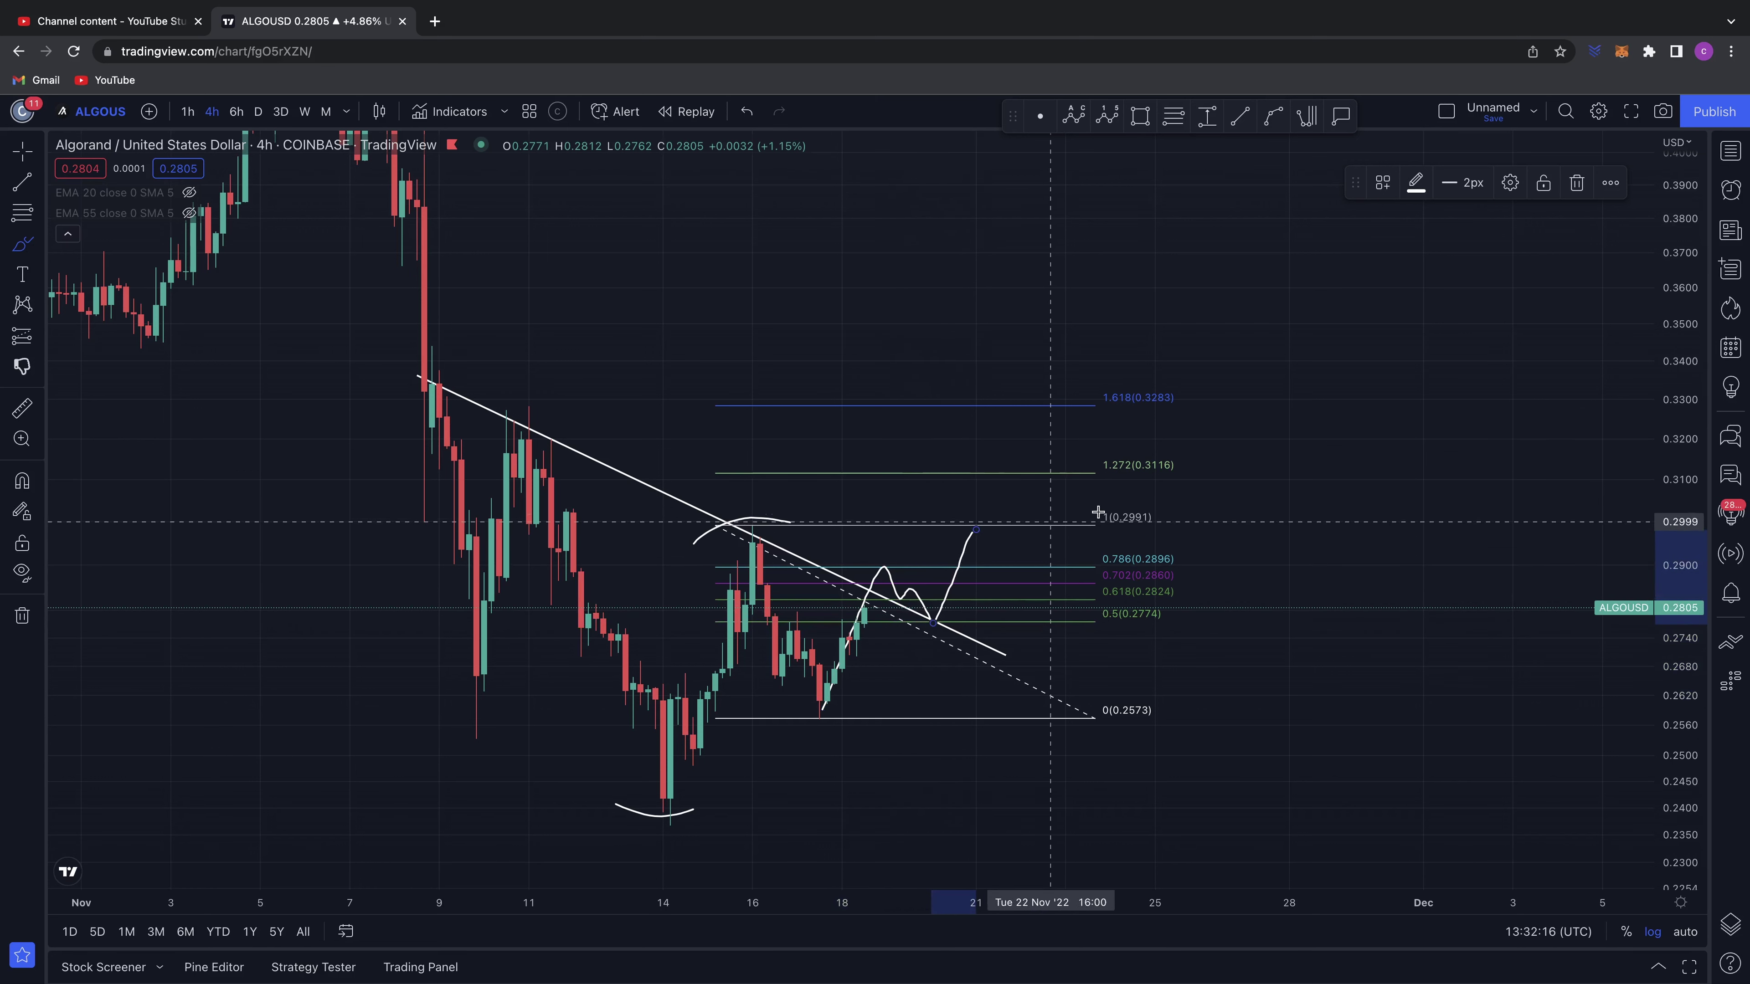
mouse_move(1158, 507)
mouse_down()
mouse_move(1121, 504)
mouse_move(1132, 539)
mouse_move(1164, 506)
mouse_up()
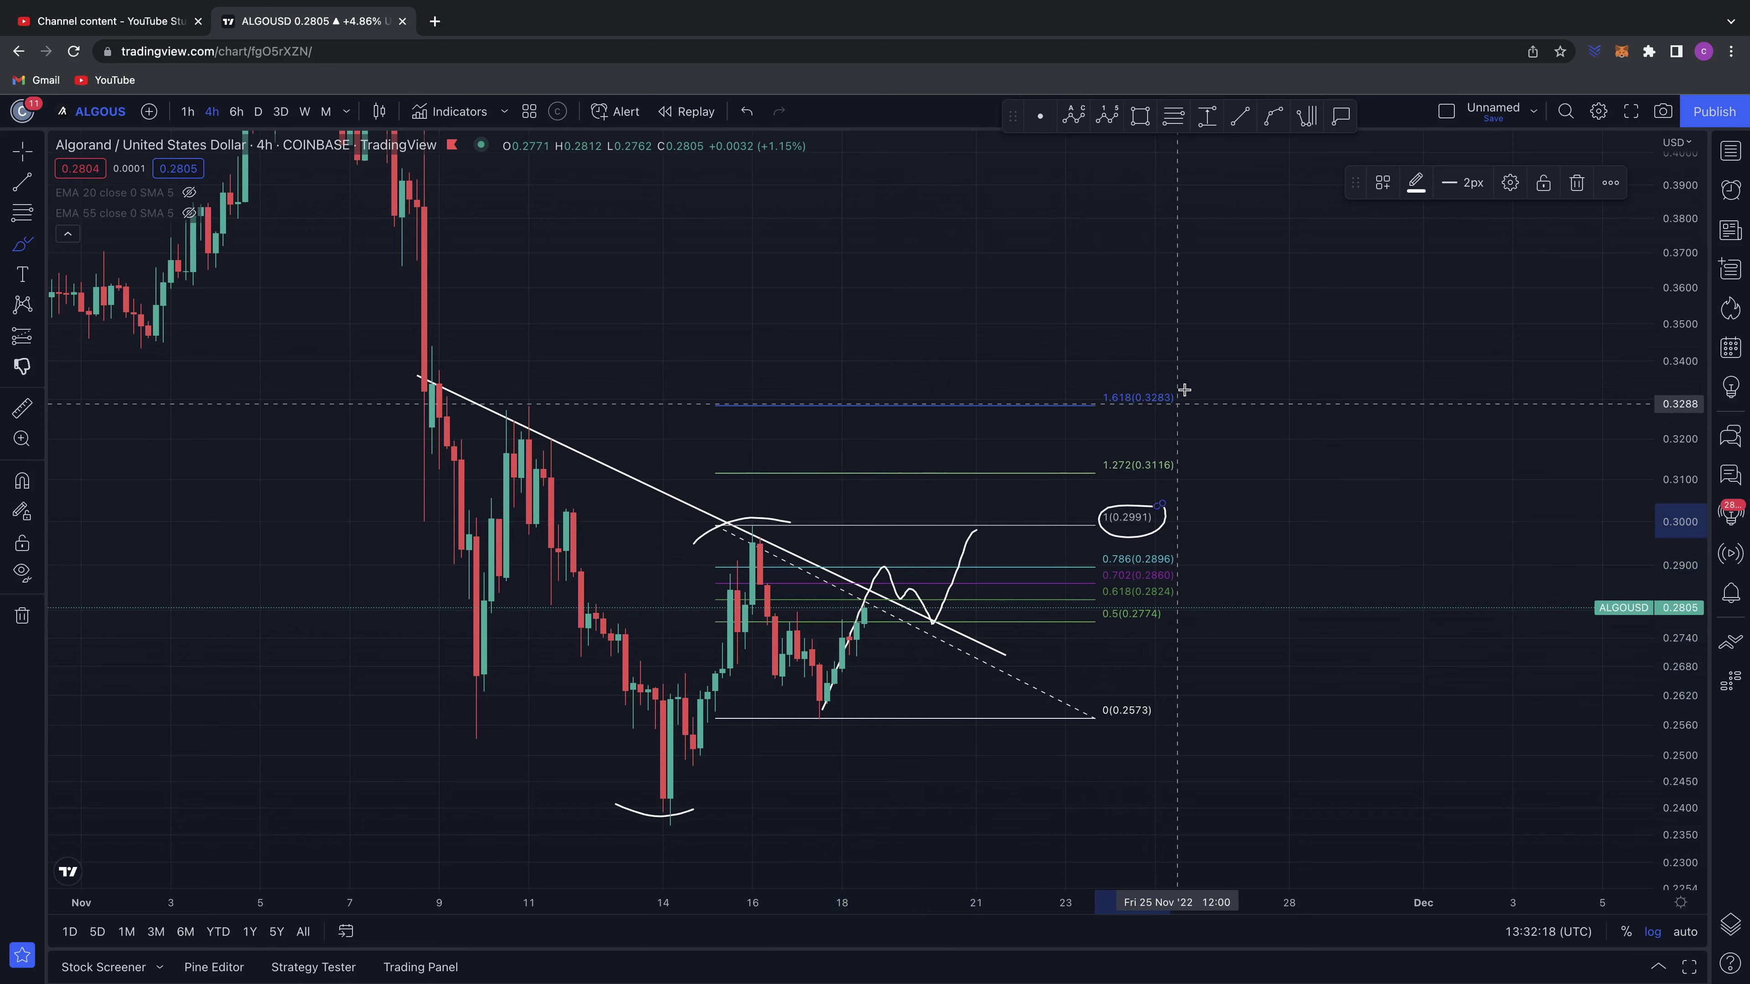
mouse_move(1089, 401)
mouse_down()
mouse_move(1183, 387)
mouse_move(1096, 399)
mouse_up()
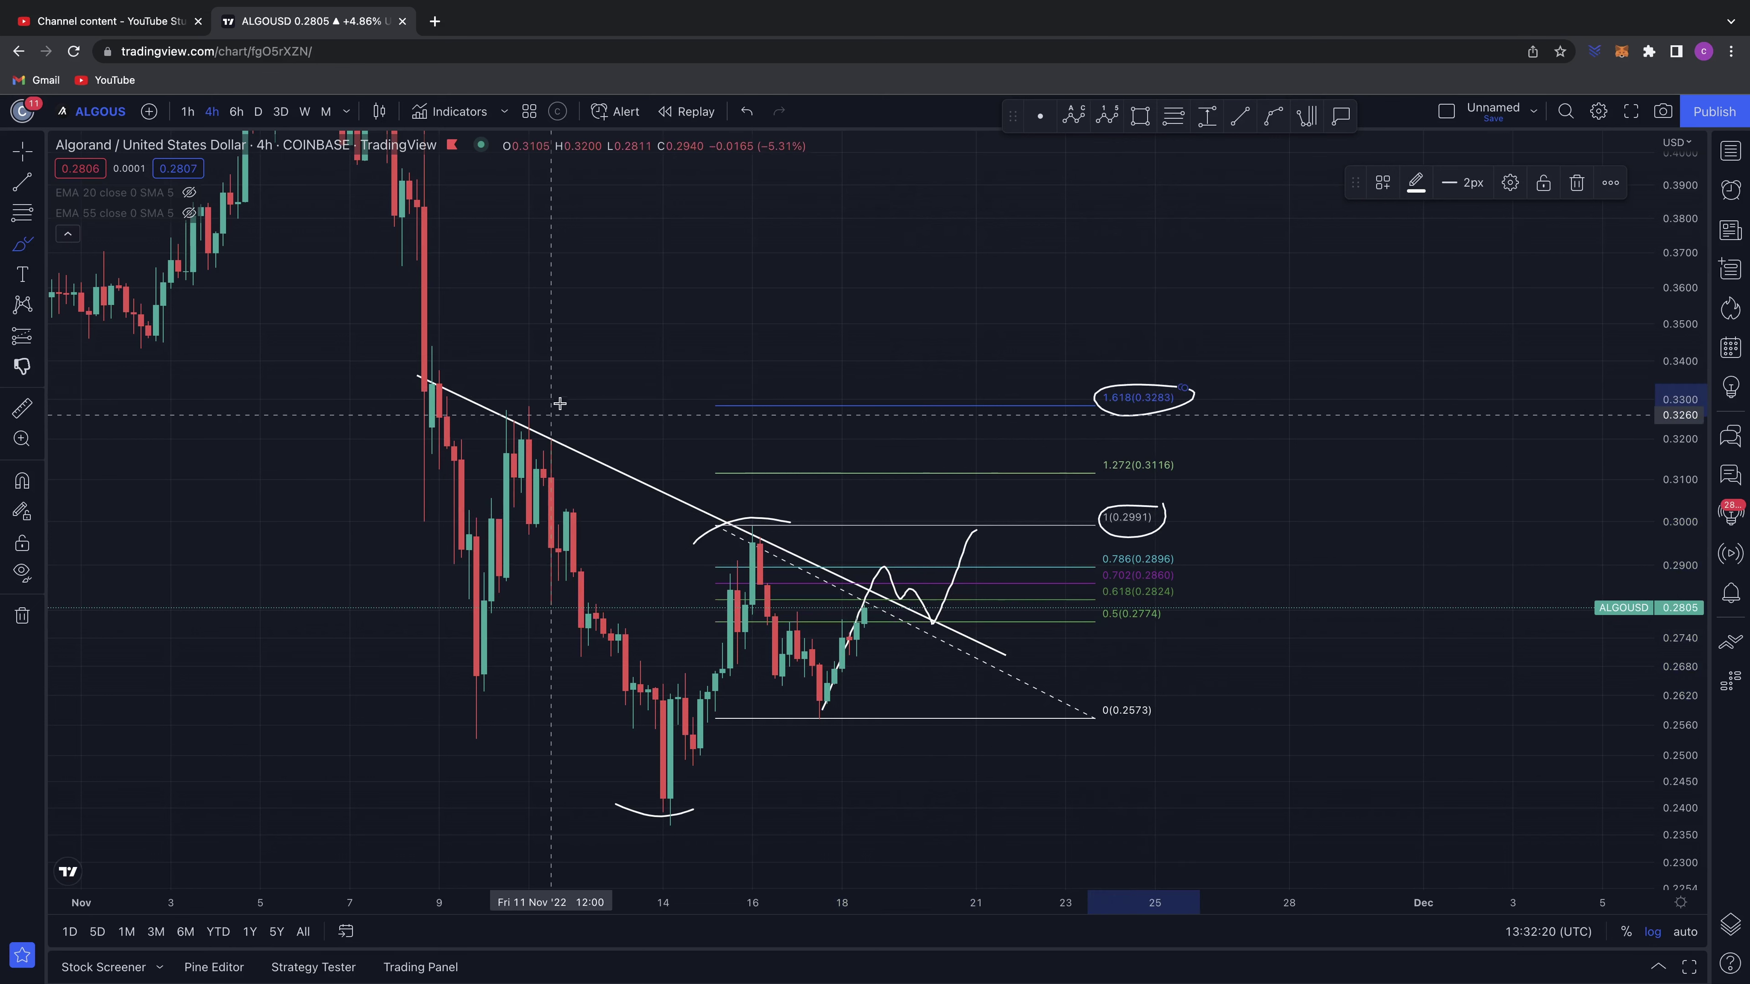
- Circle the two earliest trend line touches and sketch a curve from the 14 Nov low through a circled breakout zone to about 0.2991
mouse_move(530, 391)
mouse_down()
mouse_move(543, 414)
mouse_move(529, 402)
mouse_up()
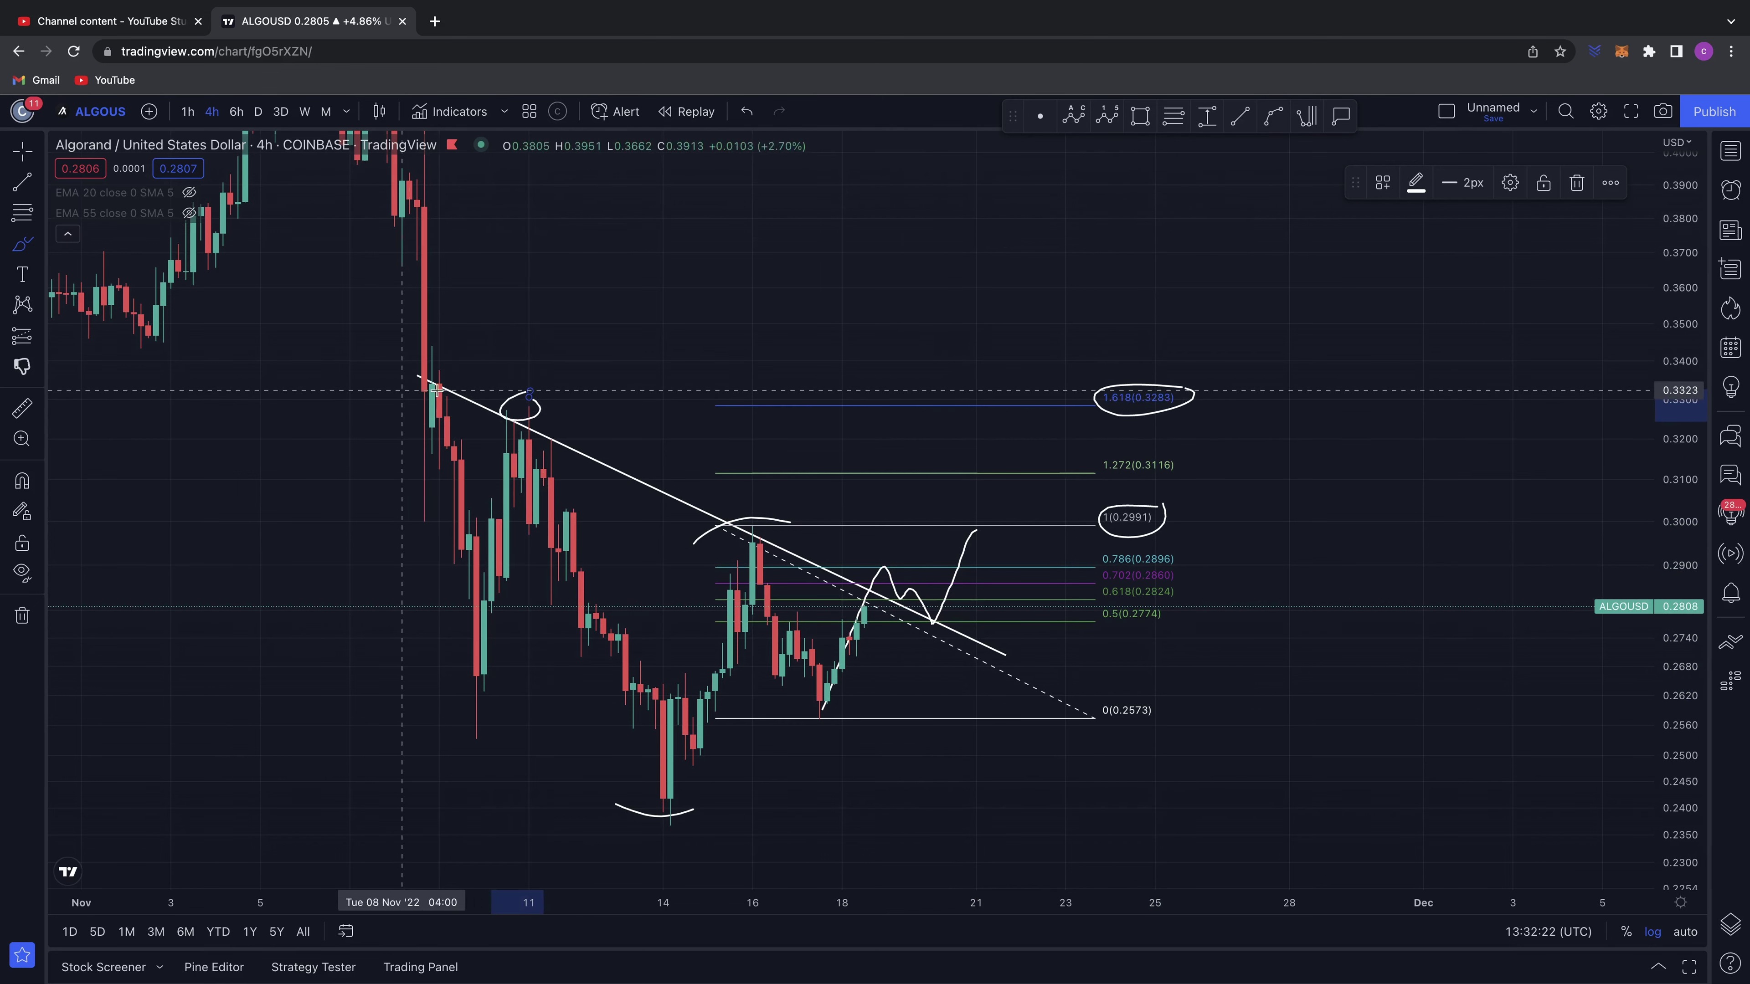
mouse_move(409, 385)
mouse_down()
mouse_move(455, 398)
mouse_move(436, 377)
mouse_up()
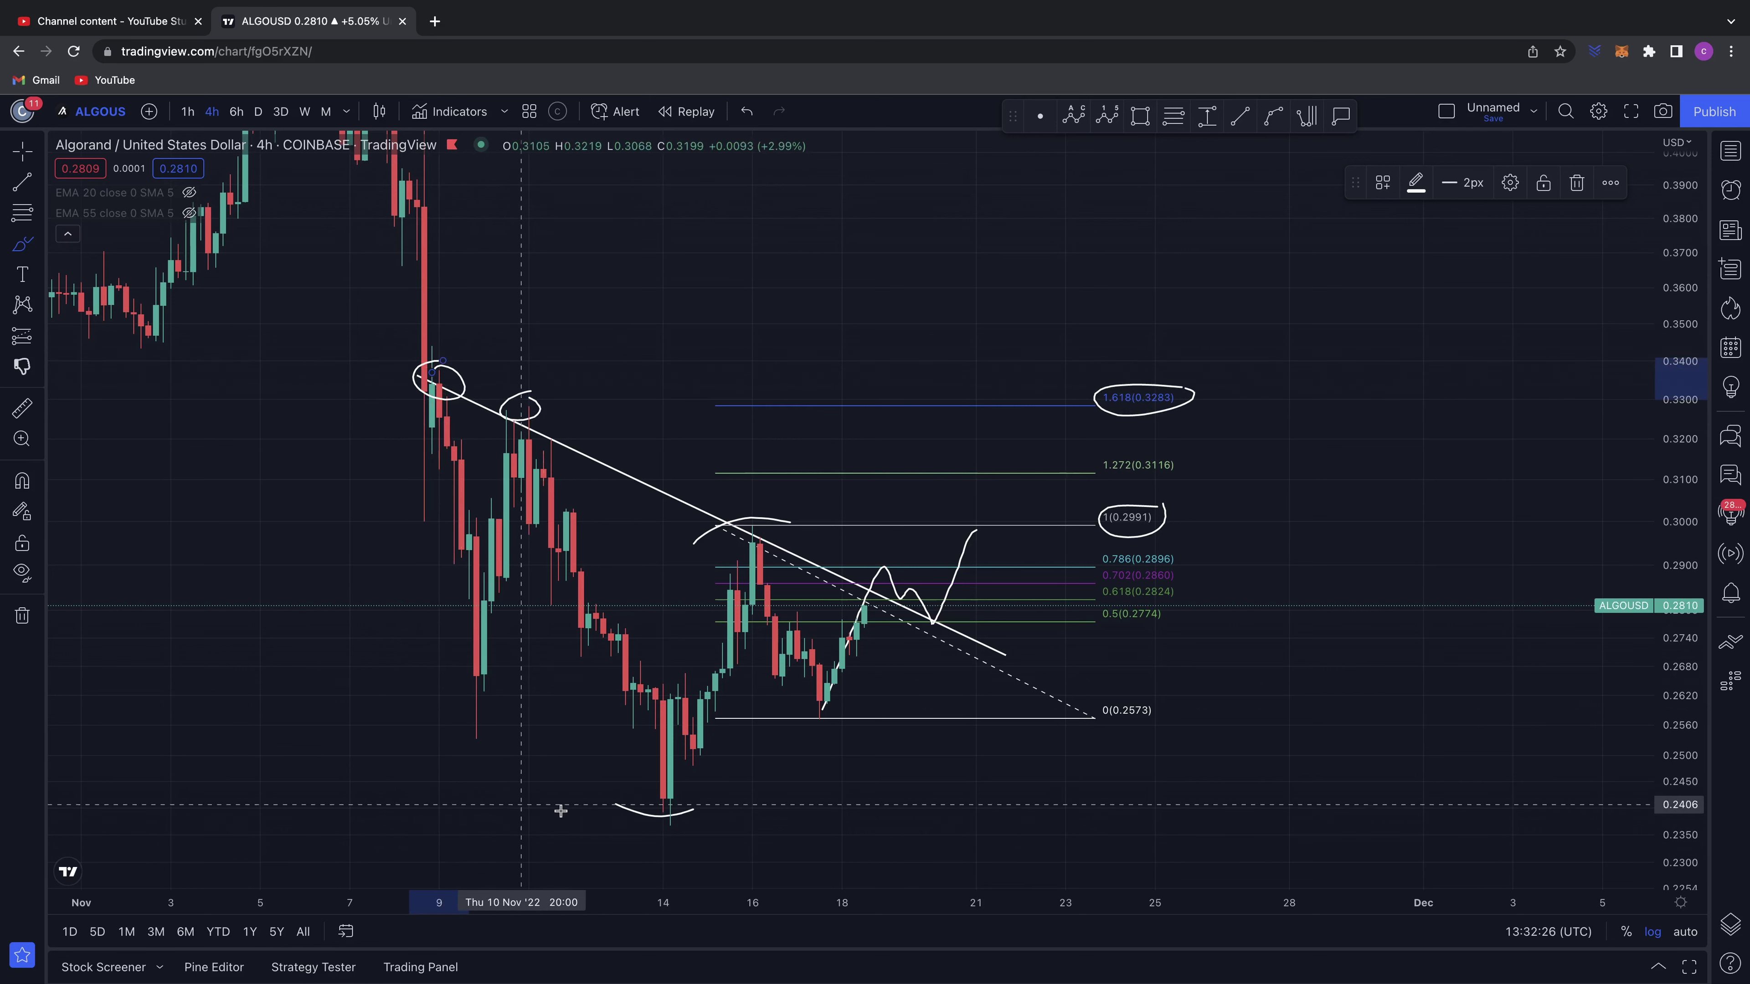
mouse_move(571, 814)
mouse_down()
mouse_move(623, 826)
mouse_move(827, 786)
mouse_move(961, 545)
mouse_move(858, 604)
mouse_move(949, 614)
mouse_move(983, 517)
mouse_up()
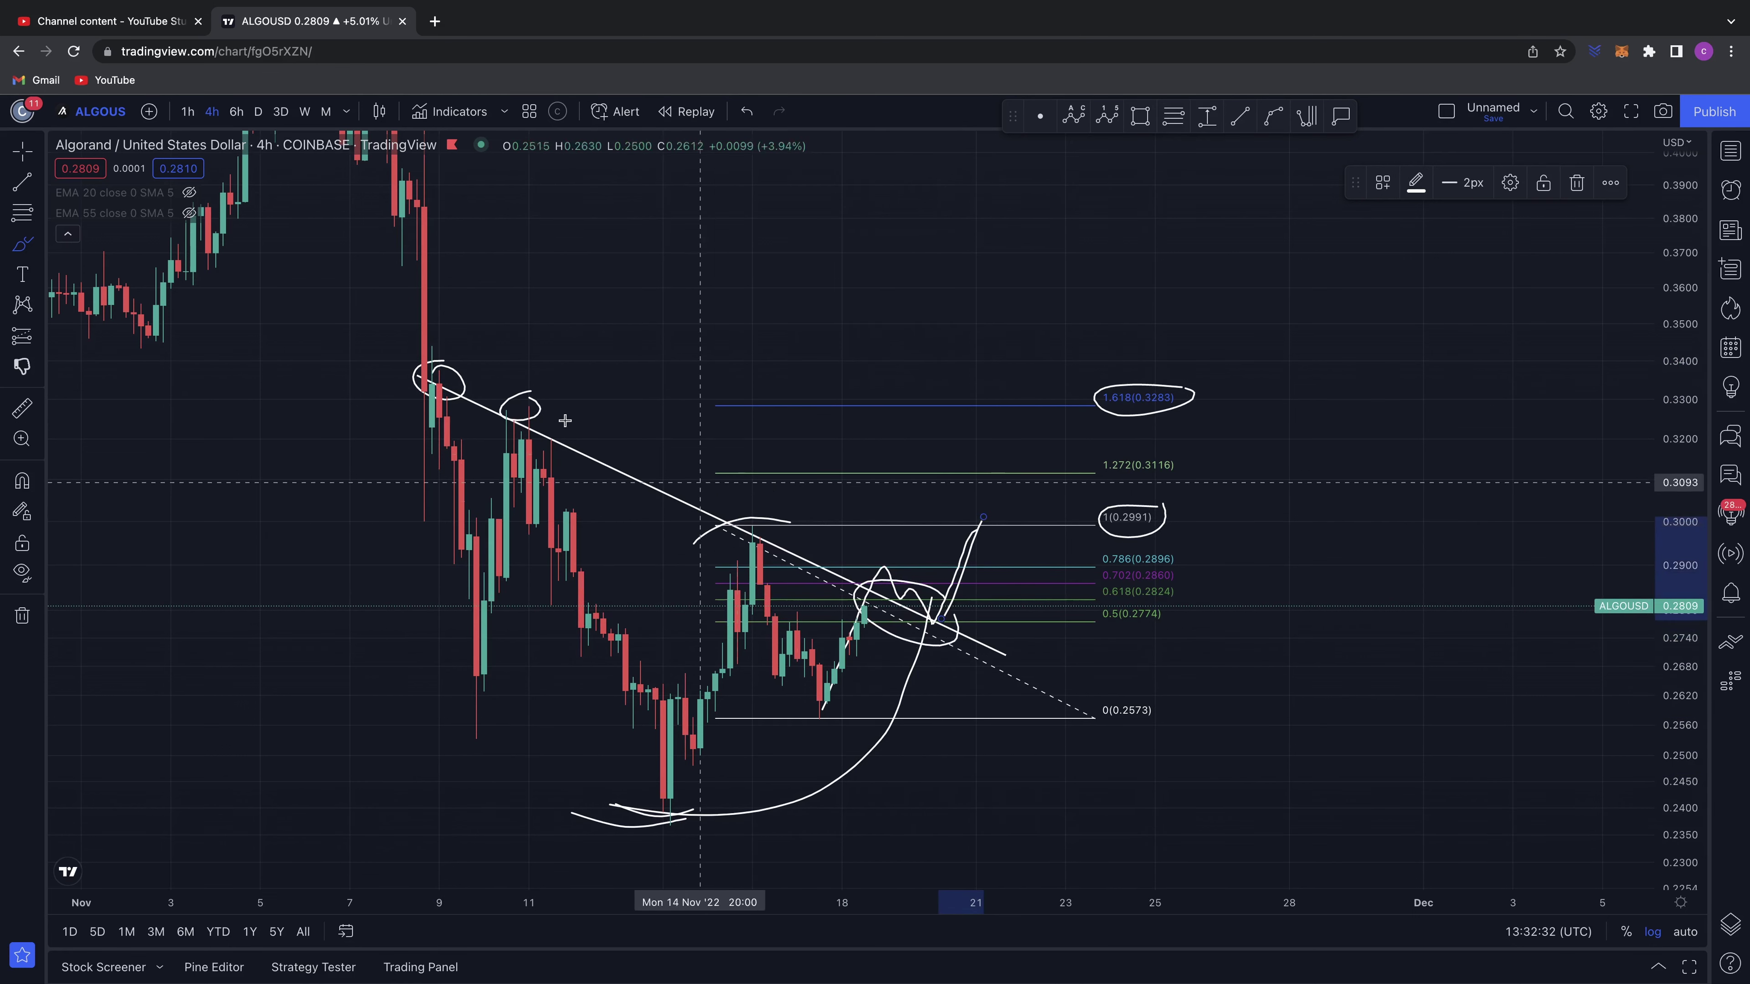
- Brush a horizontal resistance line at about 0.332 across the two earliest trend line touches and circle the area above the second
drag(383, 392, 678, 390)
mouse_move(511, 365)
mouse_down()
mouse_move(498, 373)
mouse_move(529, 367)
mouse_up()
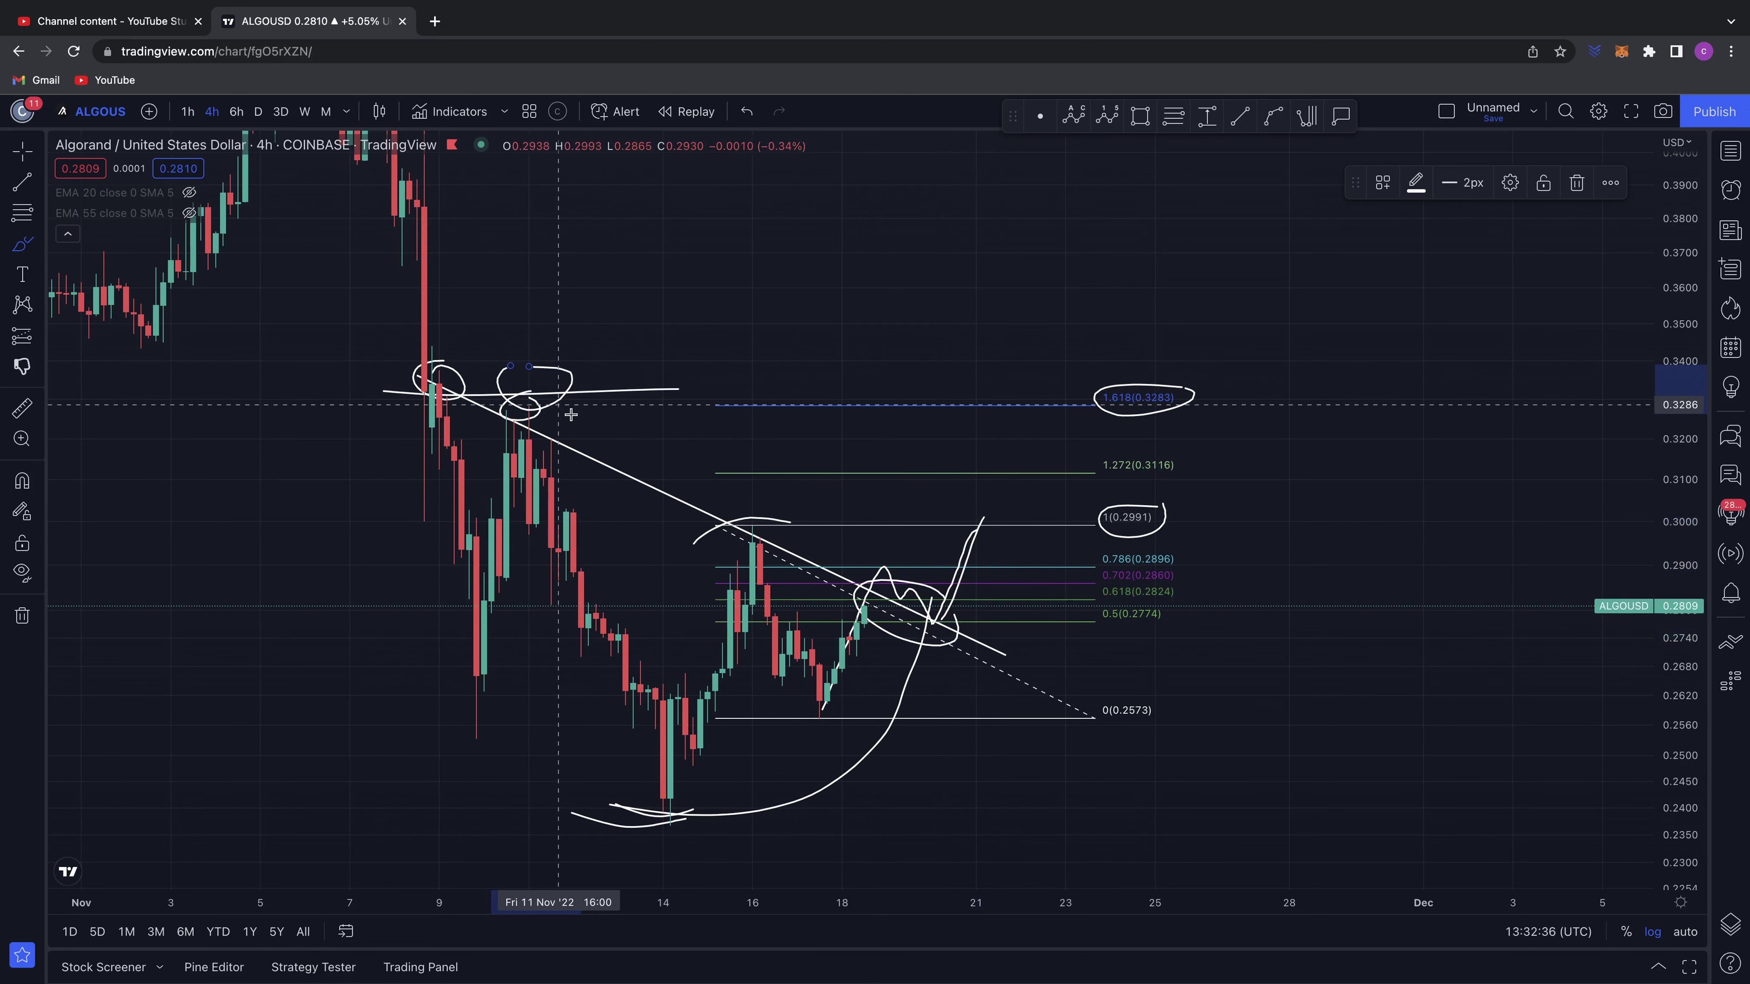
- Undo the resistance line, all circles, the breakout path and the curve from the 14 Nov low, back to the two arcs
key(ctrl+z)
key(ctrl+z)
key(ctrl+z)
key(ctrl+z)
key(ctrl+z)
key(ctrl+z)
key(ctrl+z)
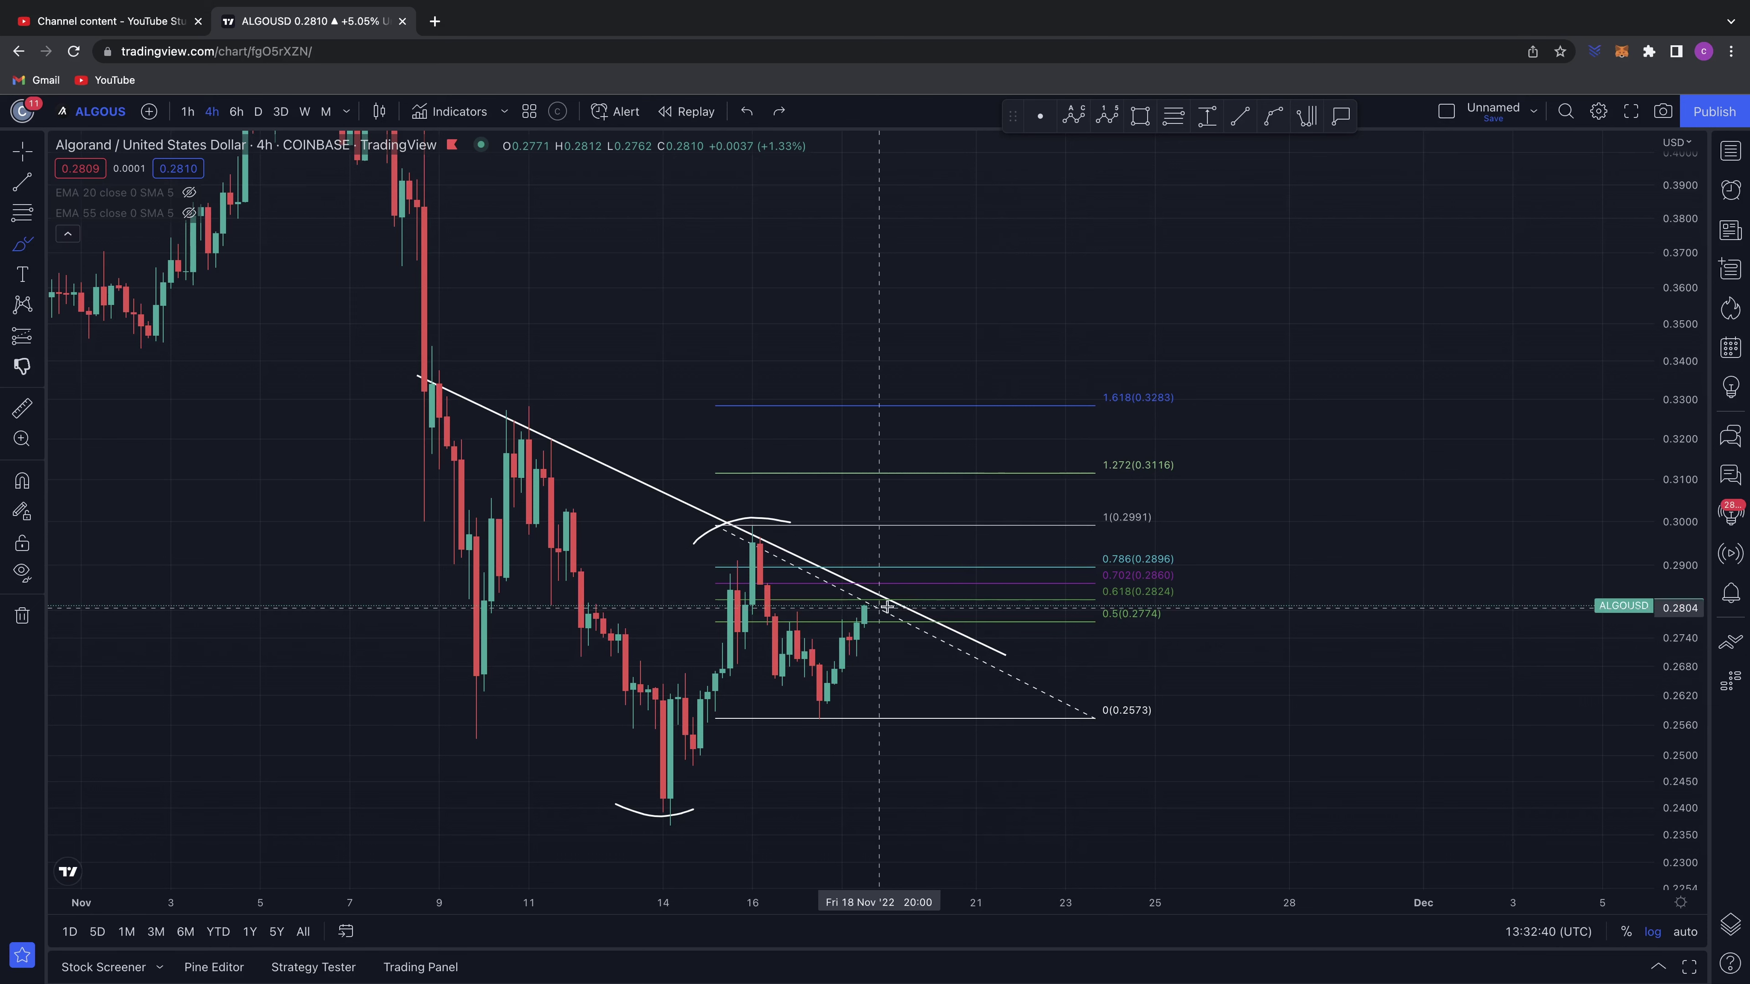
- Circle the point where the latest candle meets the trend line, and undo that circle and the arc over the 16 Nov high
drag(898, 586, 862, 586)
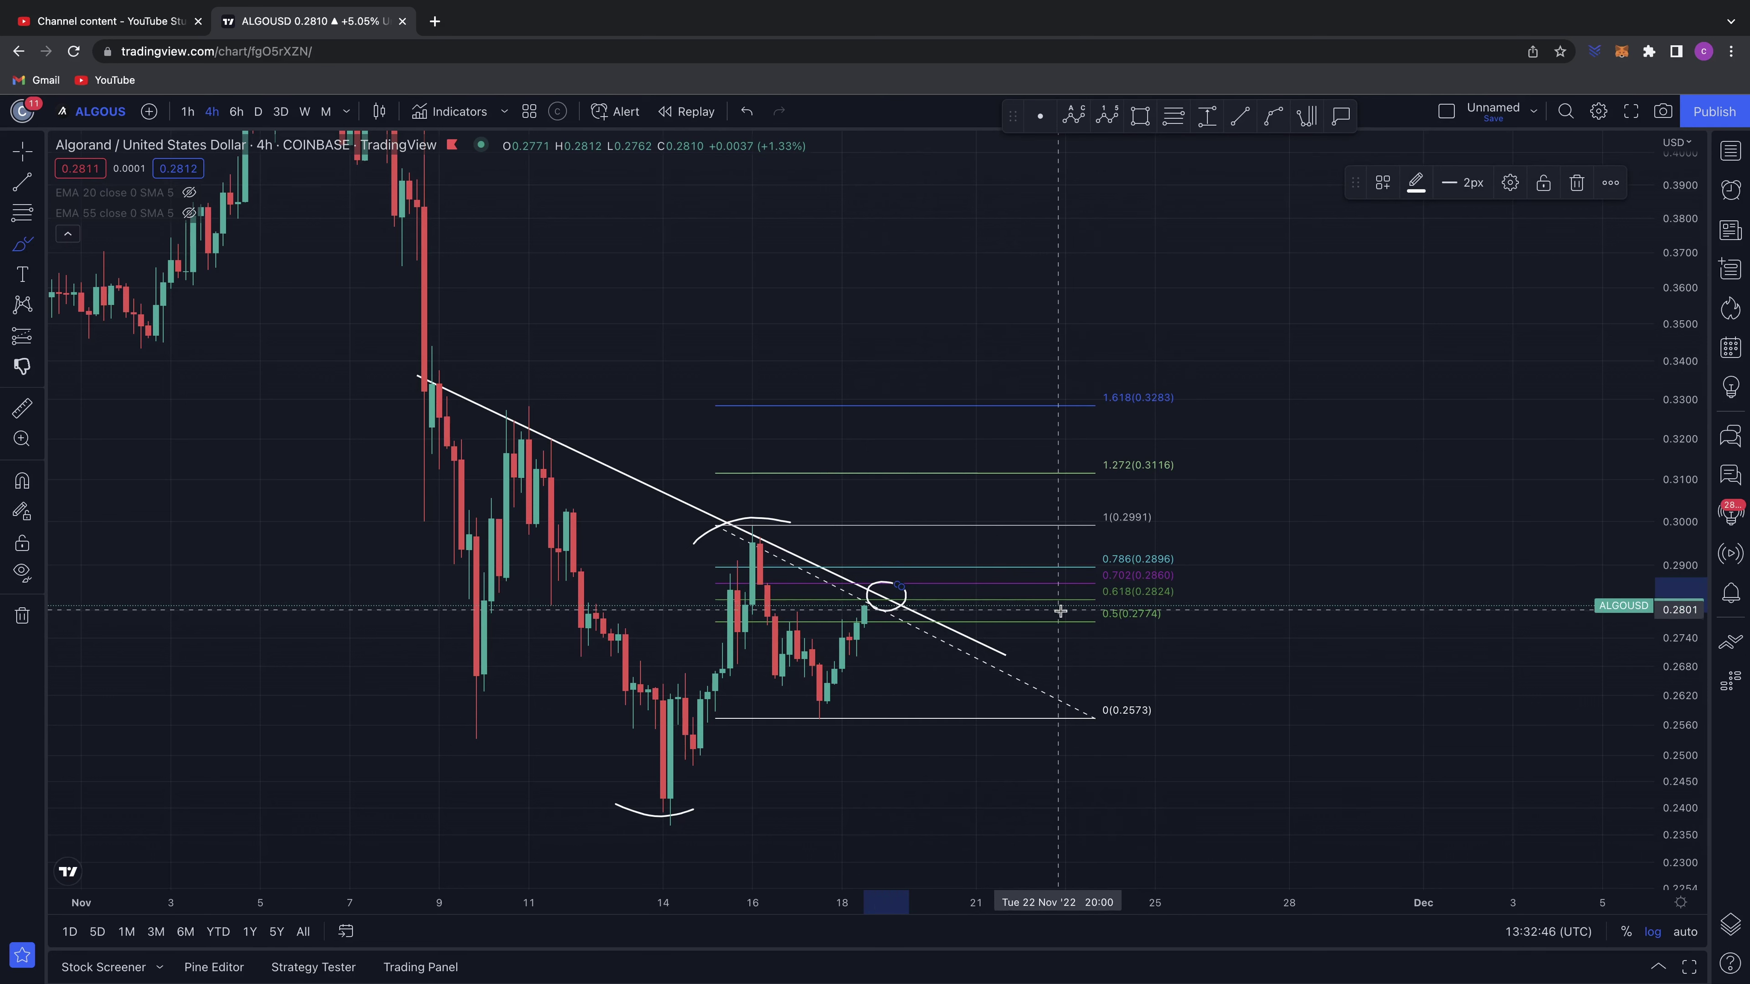
key(super+z)
key(super+z)
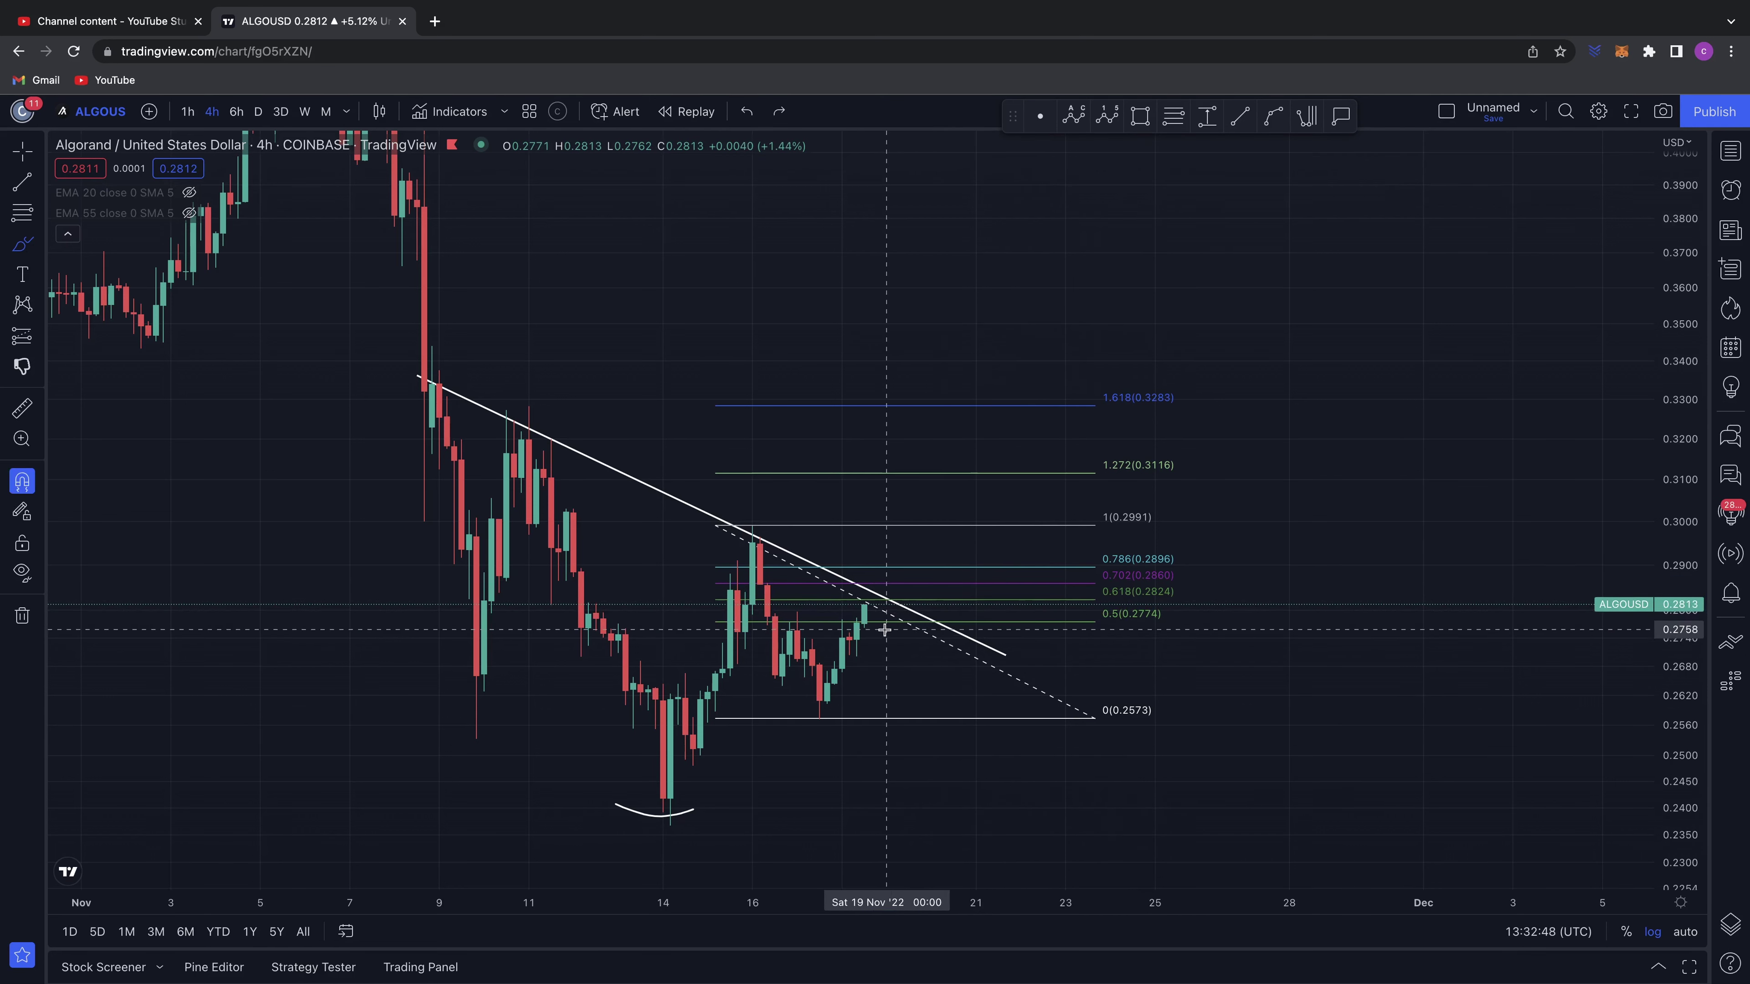
- Sketch a breakout and retest path, a rising support curve from the 14 Nov low, a neckline and a W-shaped trace beneath it
drag(863, 617, 873, 557)
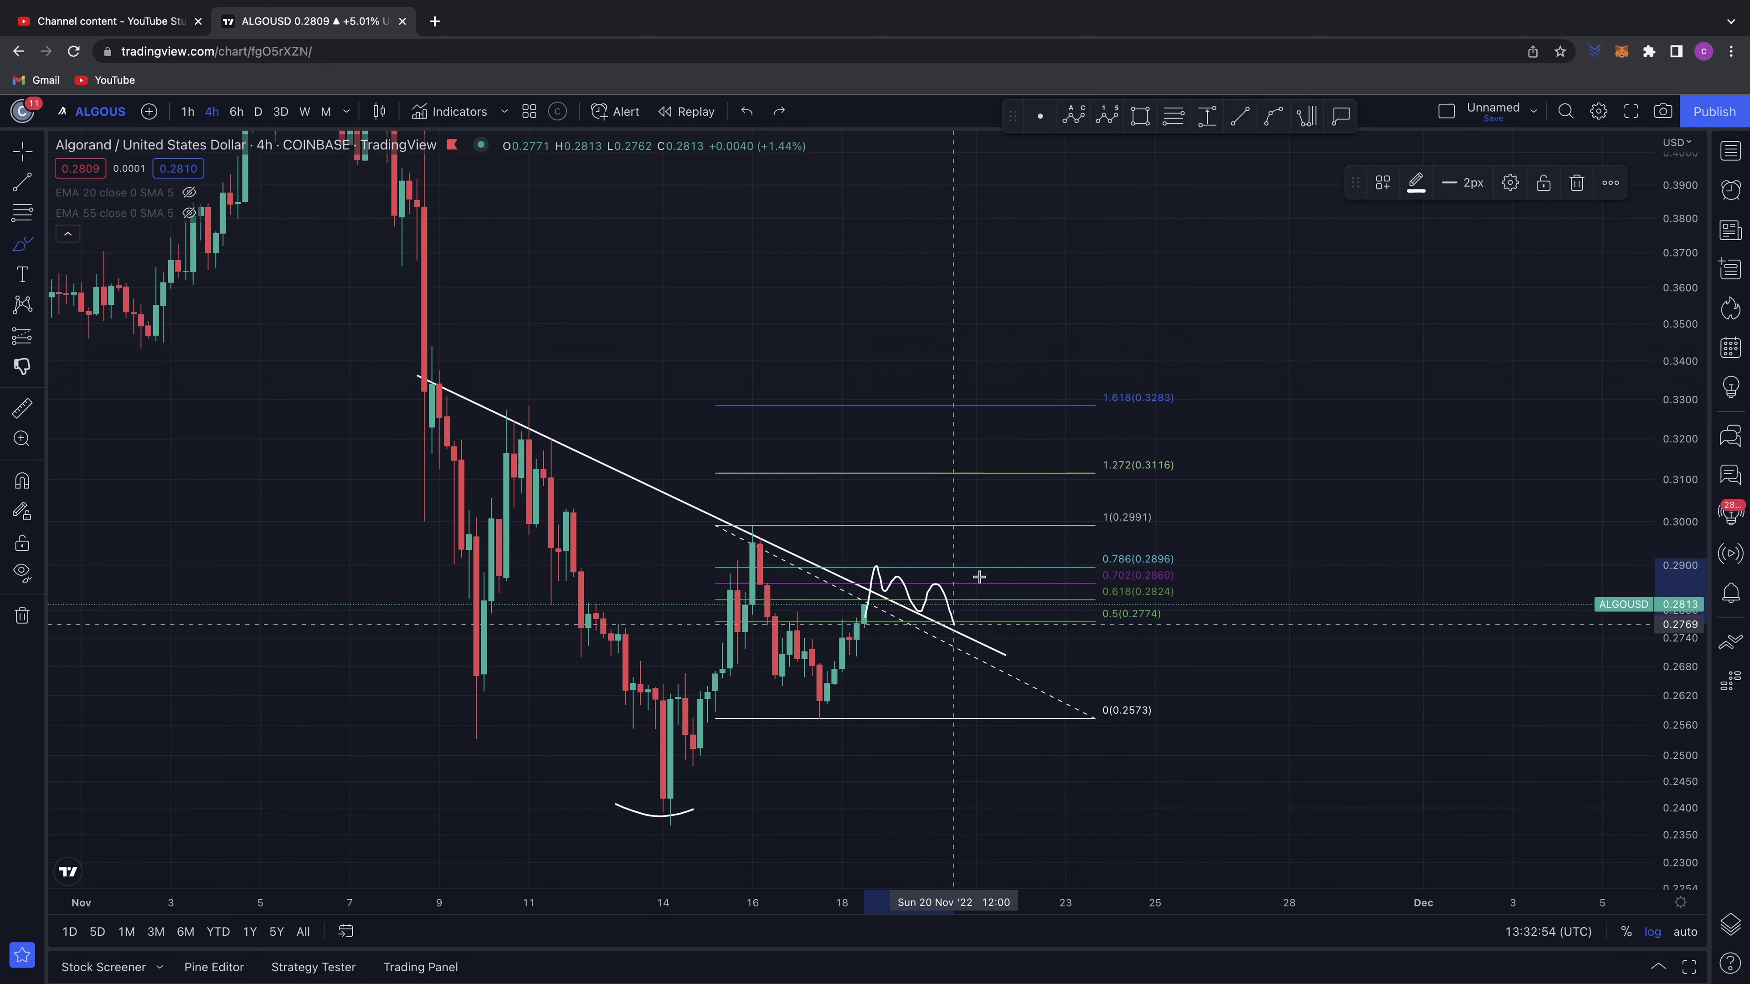
drag(660, 814, 1065, 567)
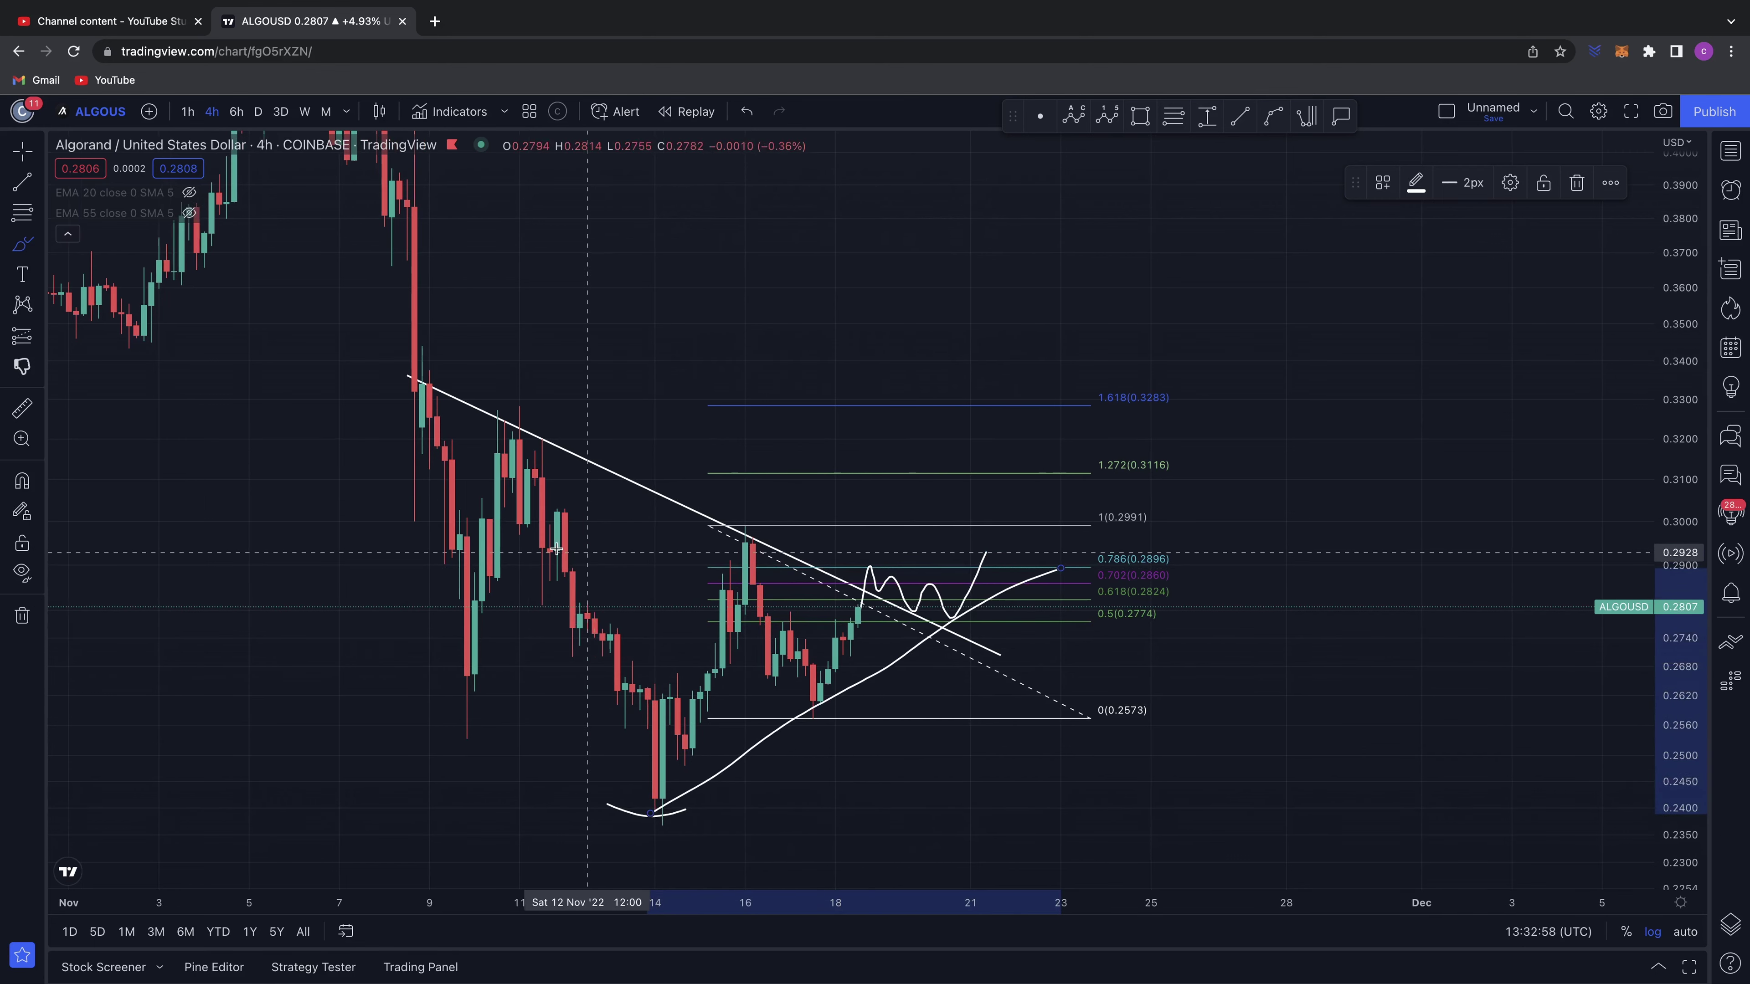
drag(585, 541, 1061, 545)
mouse_move(581, 555)
mouse_down()
mouse_move(658, 799)
mouse_move(750, 540)
mouse_move(812, 715)
mouse_up()
mouse_move(849, 605)
mouse_down()
mouse_move(871, 555)
mouse_move(897, 556)
mouse_move(914, 628)
mouse_move(969, 564)
mouse_up()
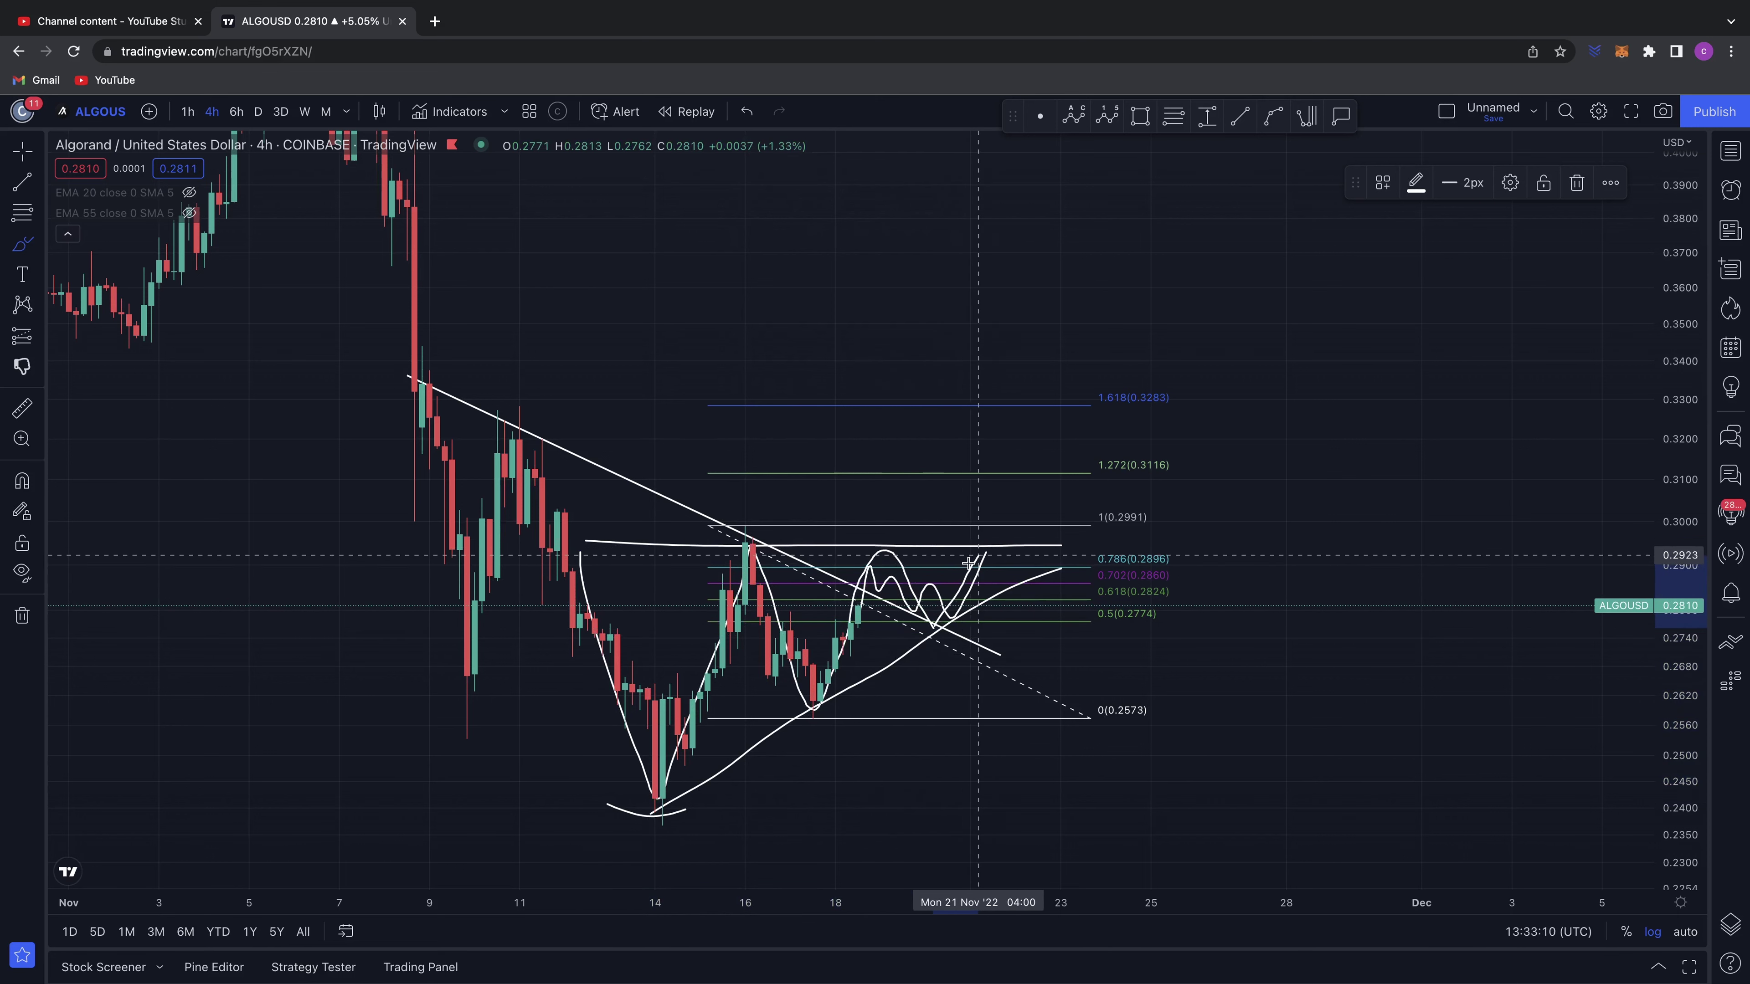
- Circle the 1 (0.2991) label and undo it along with the W-shaped trace, neckline, support curve and breakout path
key(super+z)
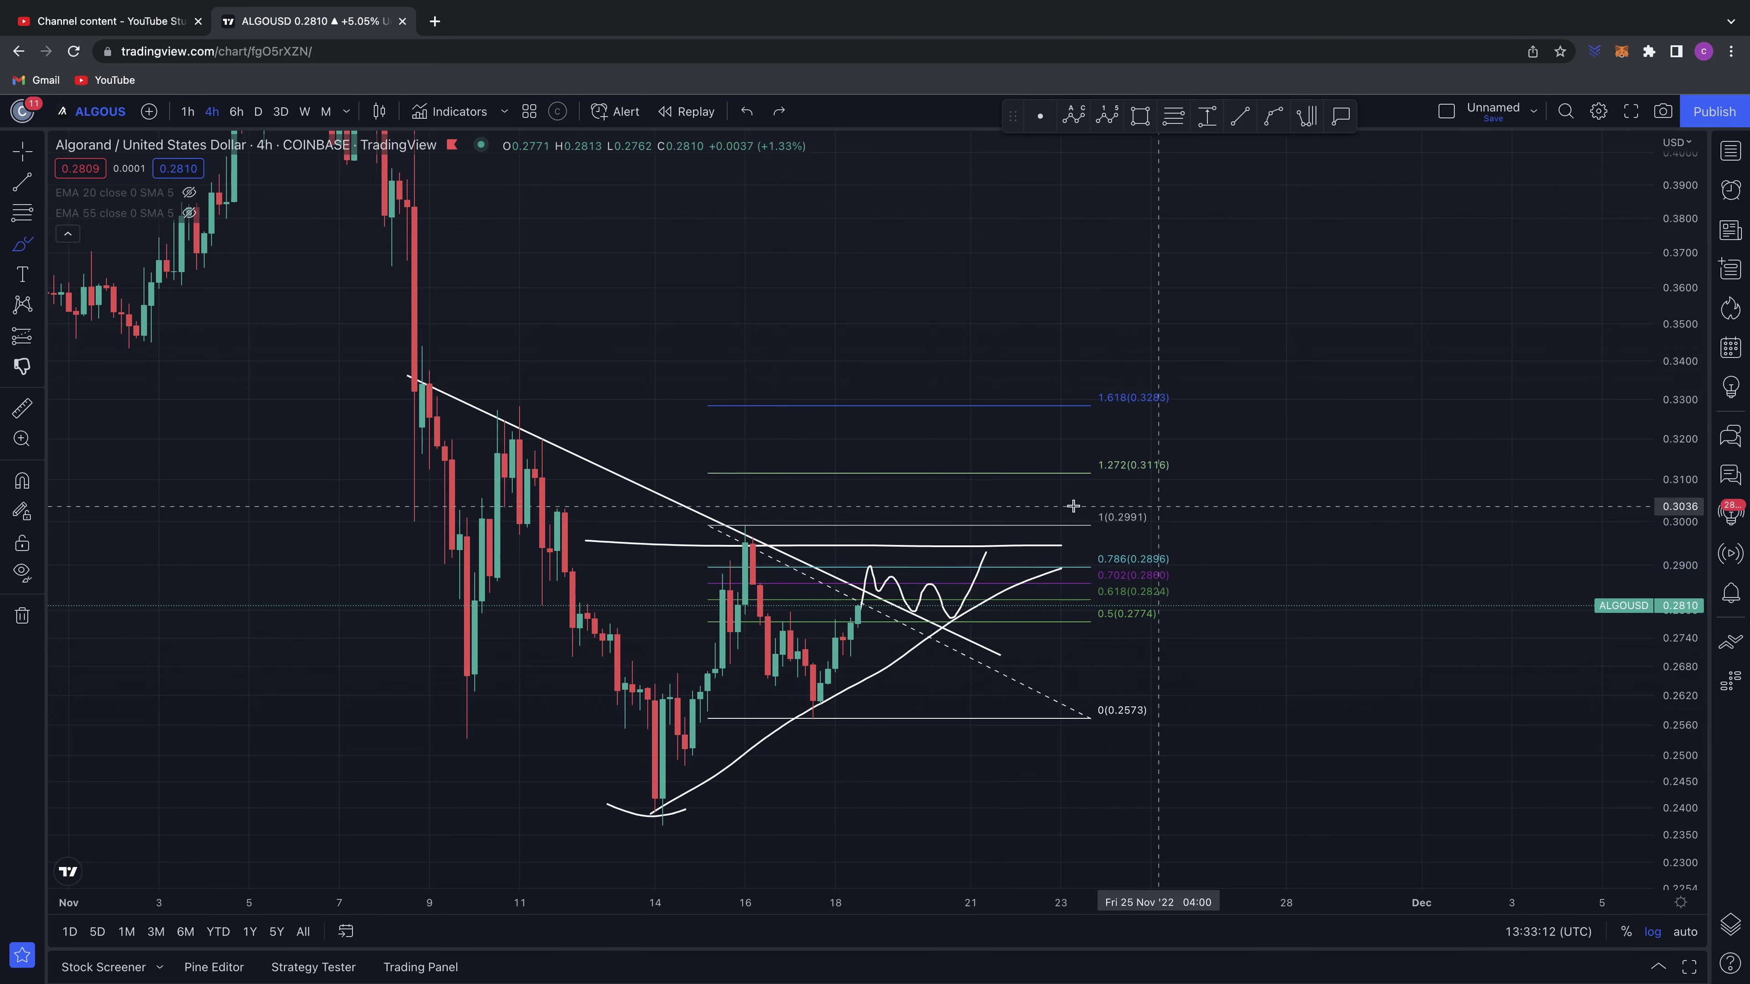
drag(1151, 502, 1106, 537)
key(super+z)
key(super+z)
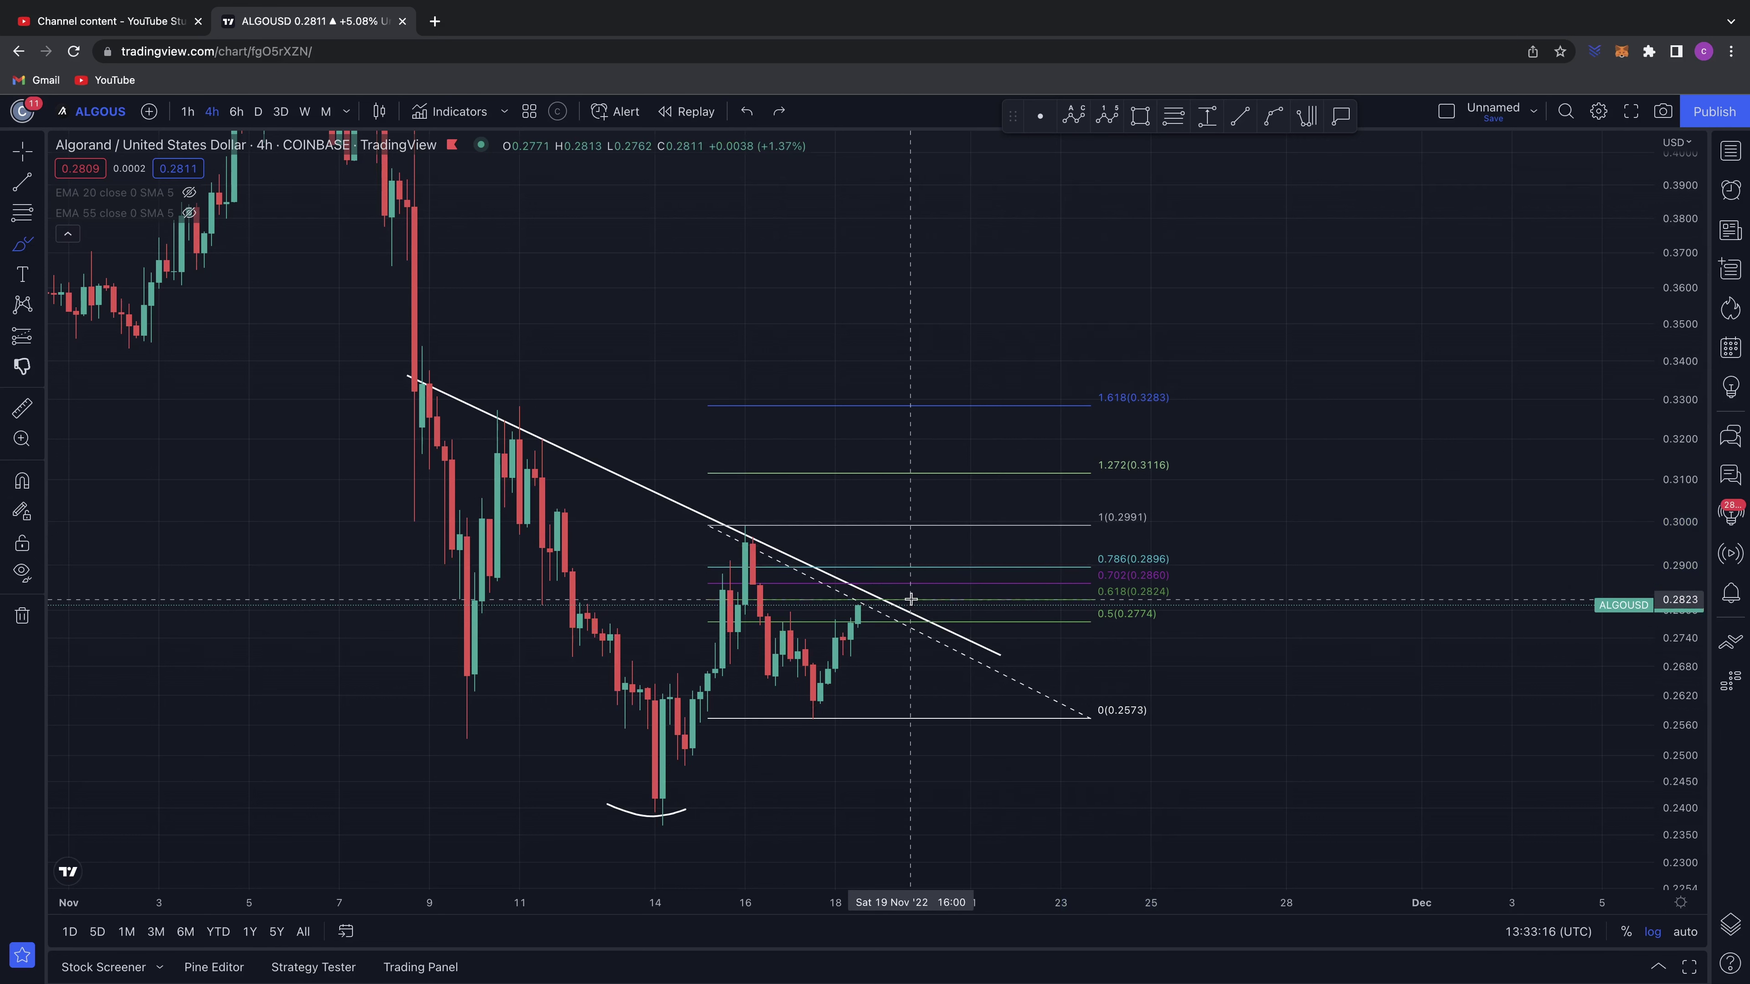
- Circle the trend line's final stretch and the 0.618 (0.2824) label, and undo both marks and the arc under the 14 Nov low
mouse_move(910, 599)
mouse_down()
mouse_move(832, 560)
mouse_move(812, 586)
mouse_move(1008, 666)
mouse_move(896, 586)
mouse_up()
mouse_move(1183, 585)
mouse_down()
mouse_move(1097, 580)
mouse_move(1171, 606)
mouse_up()
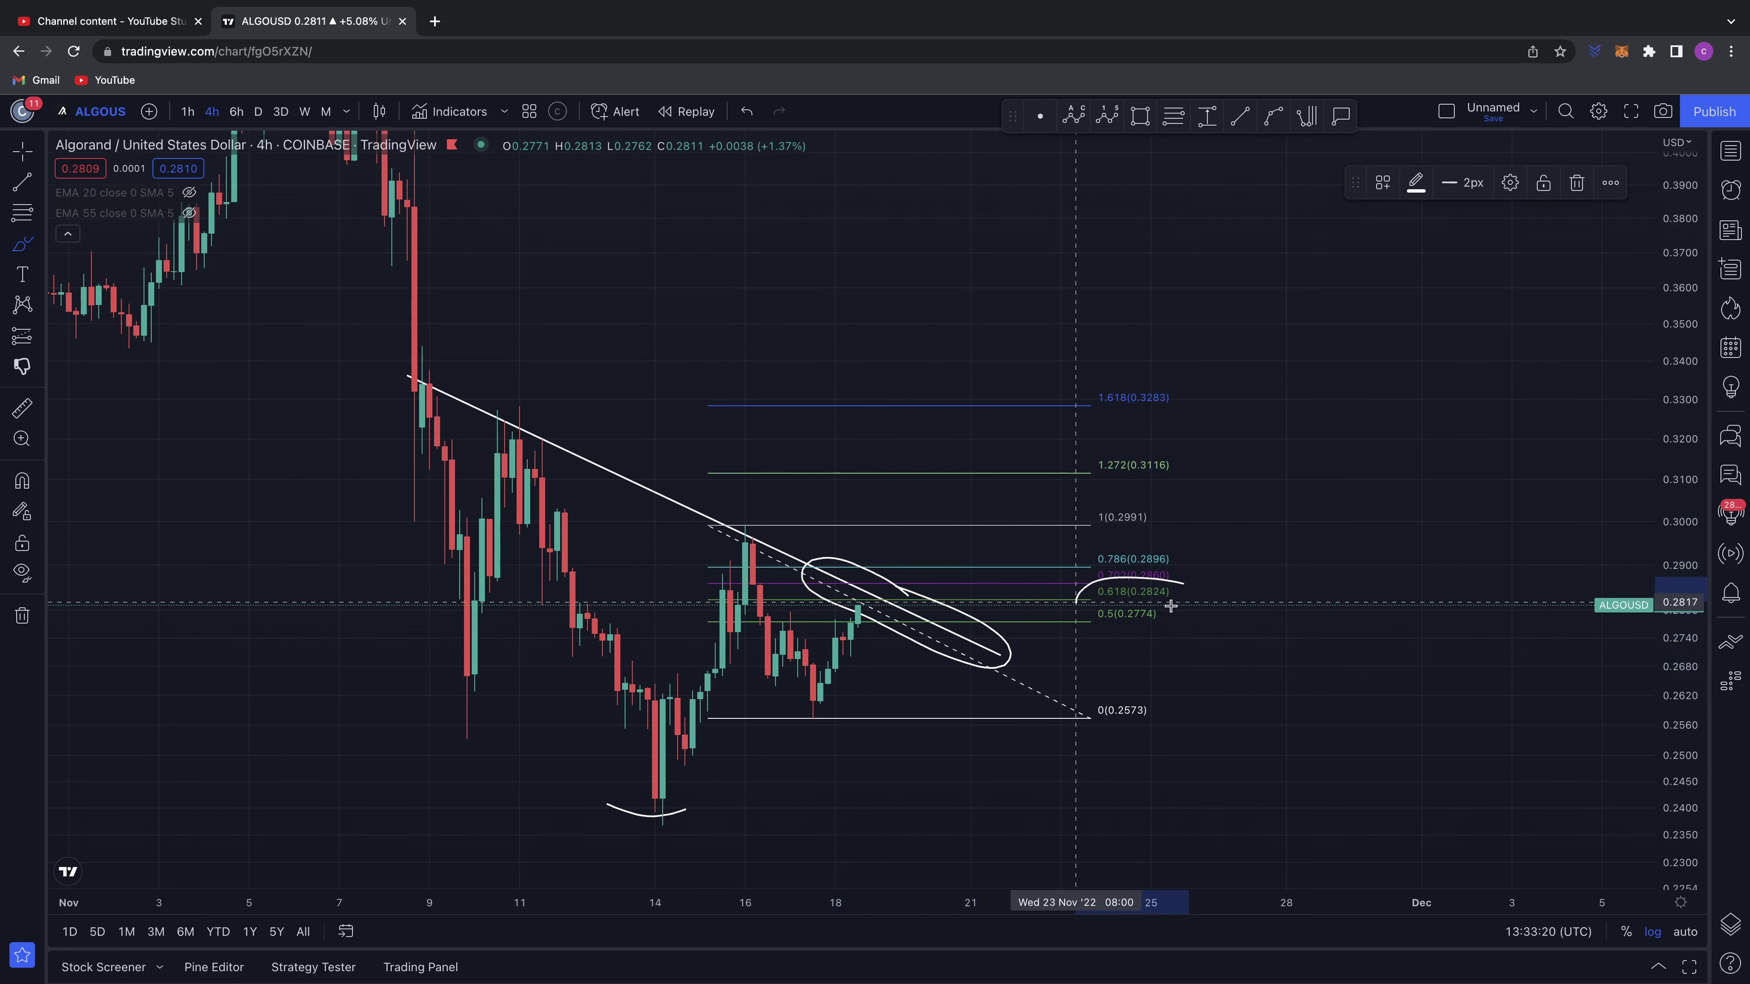
key(ctrl+z)
key(ctrl+z)
key(ctrl+z)
key(ctrl+z)
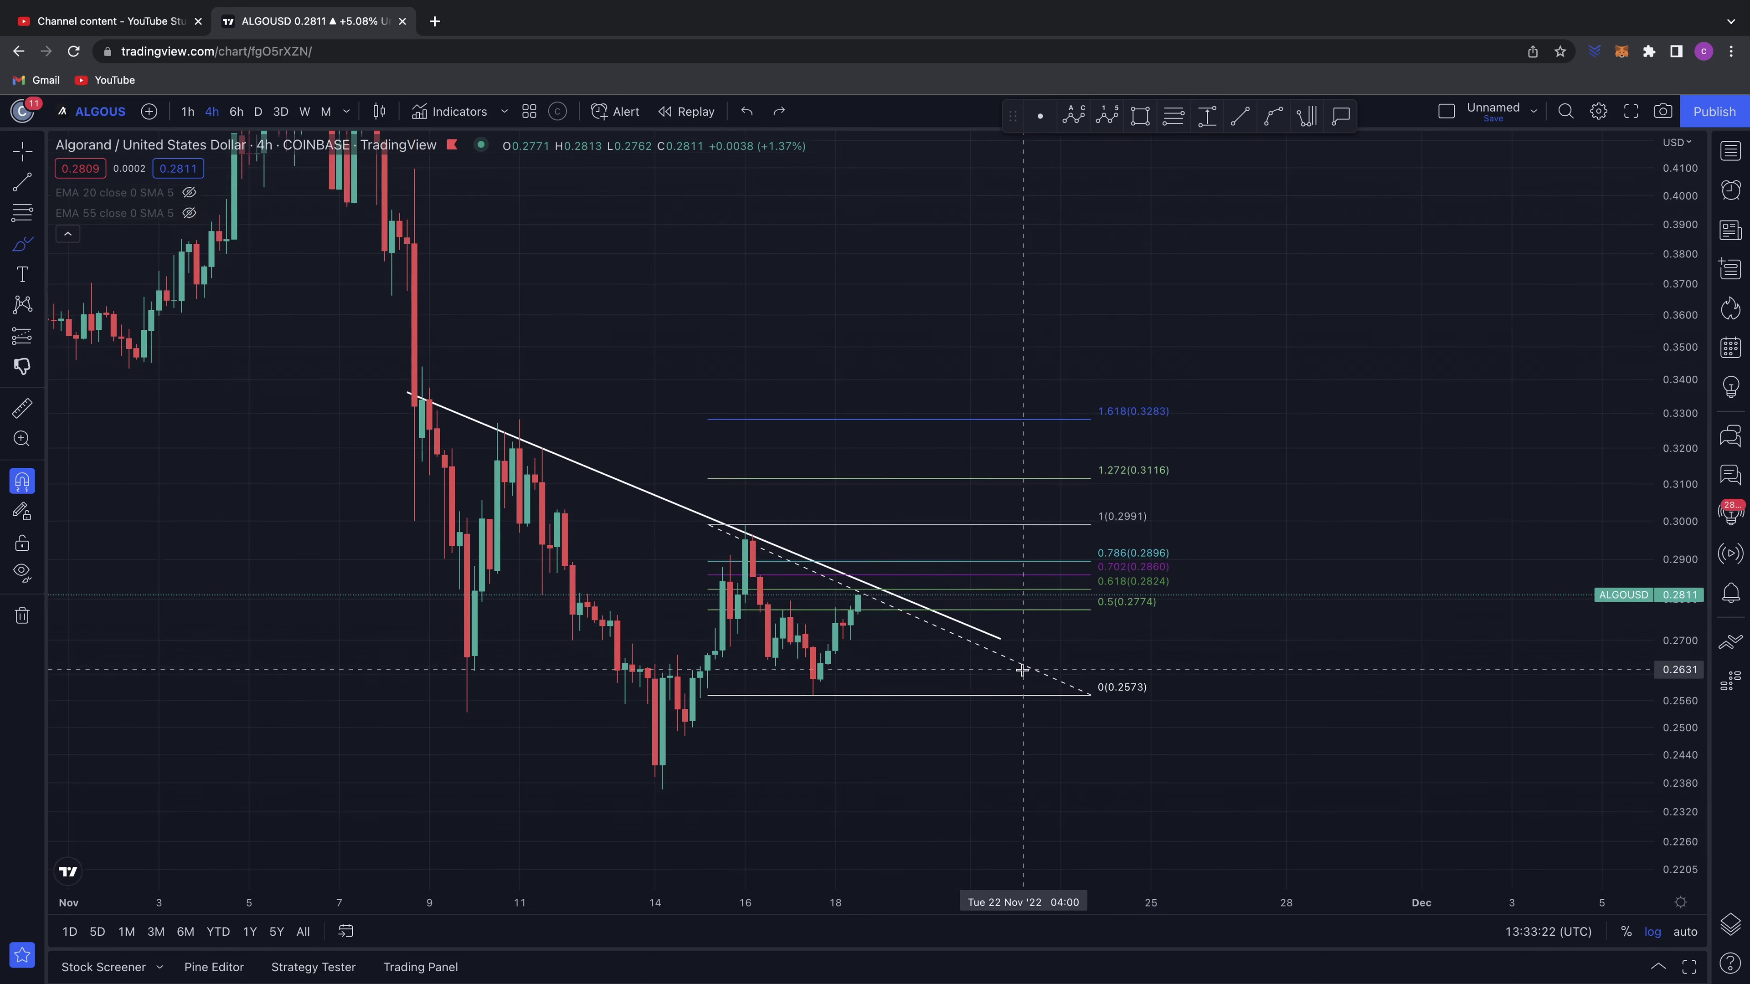
key(ctrl+z)
text(z)
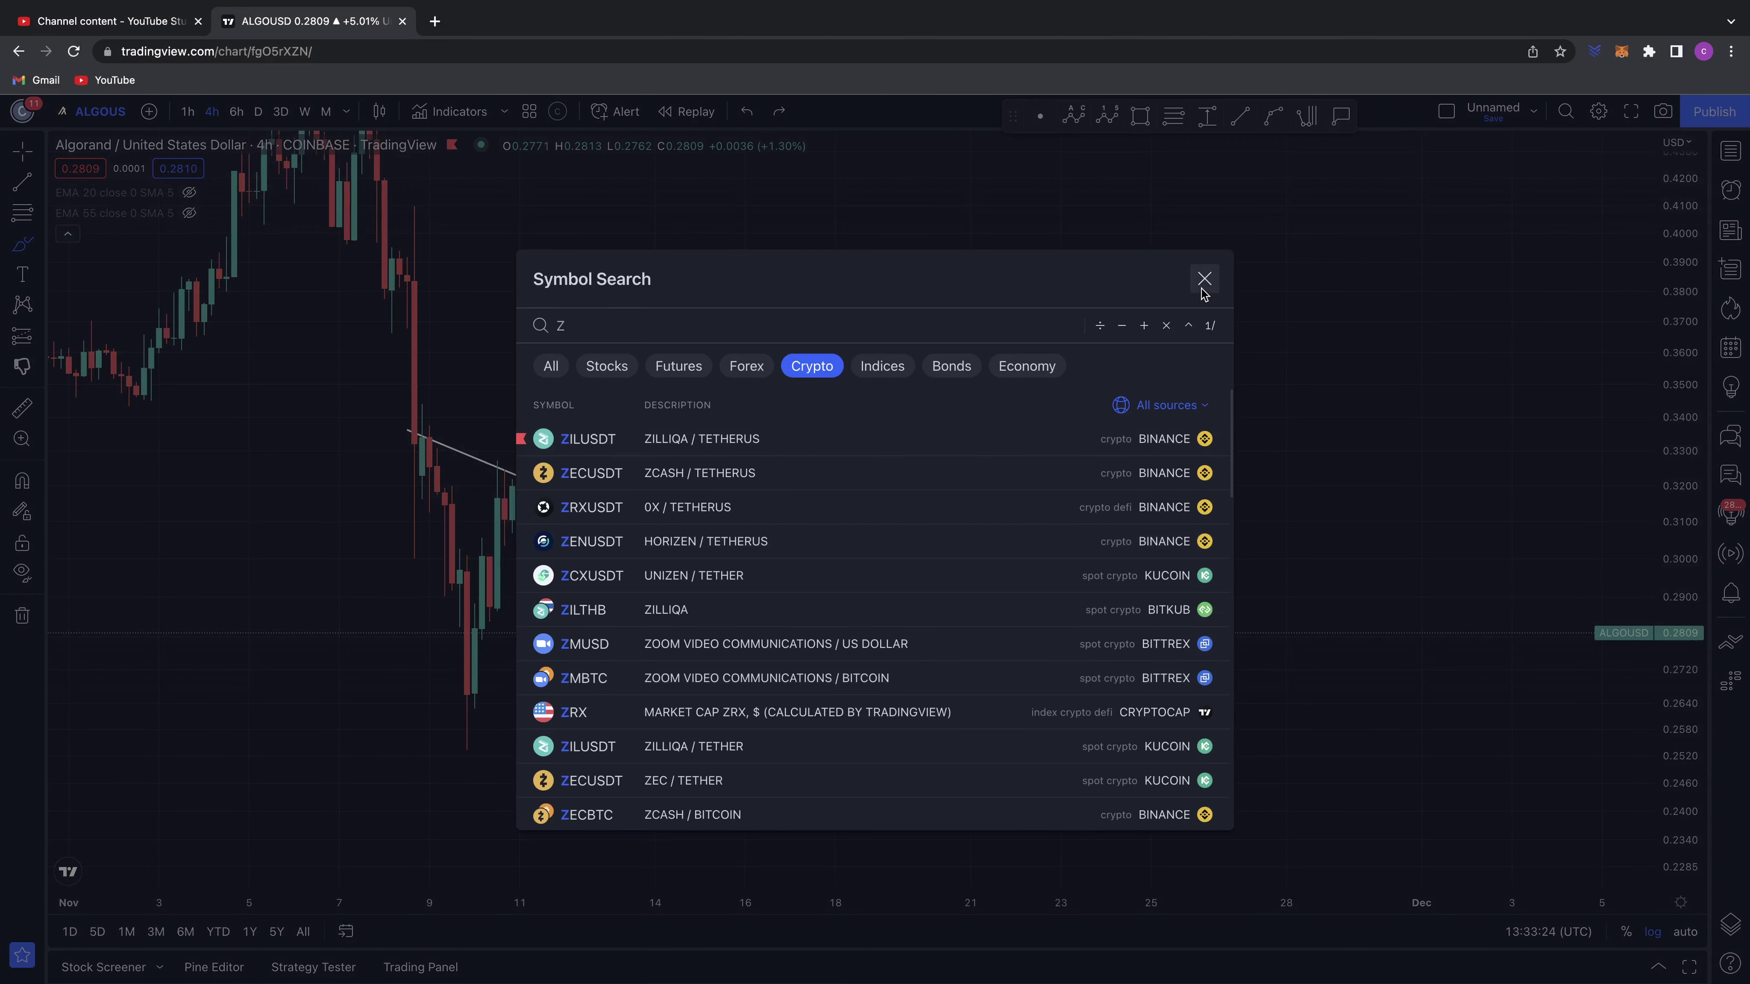
click(1202, 283)
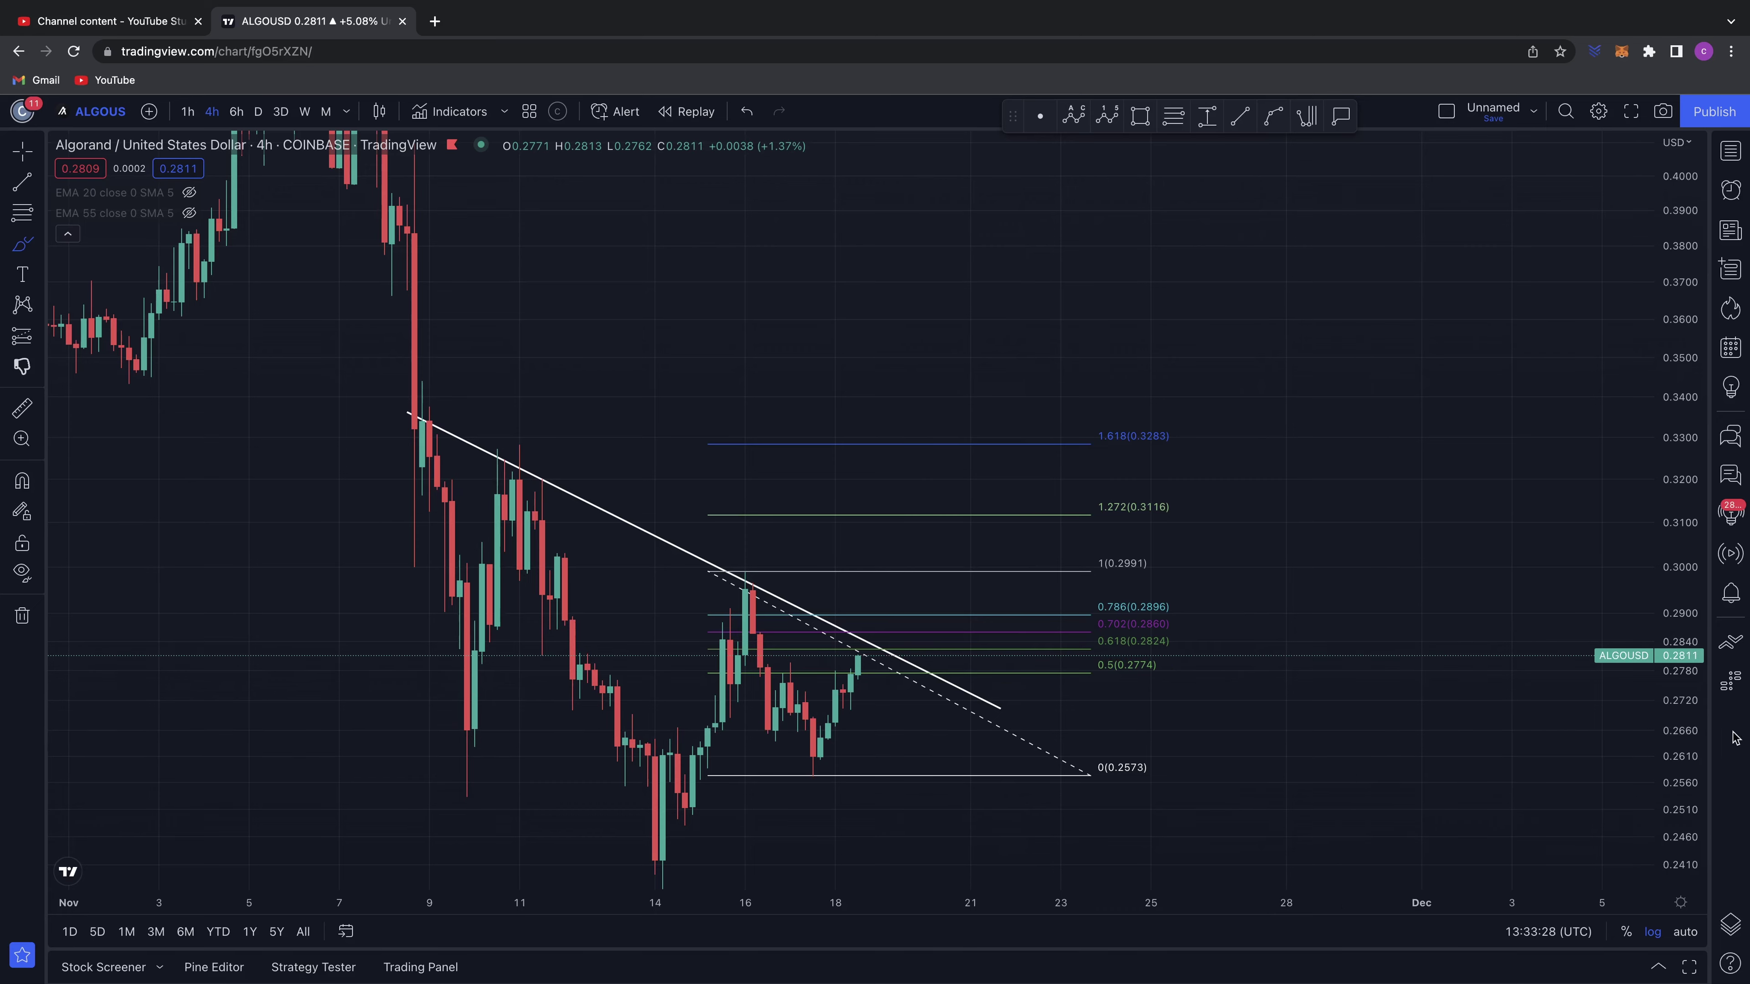
- Circle the current price just below the trend line on the compressed price scale, and undo the circle
drag(1676, 731, 1676, 840)
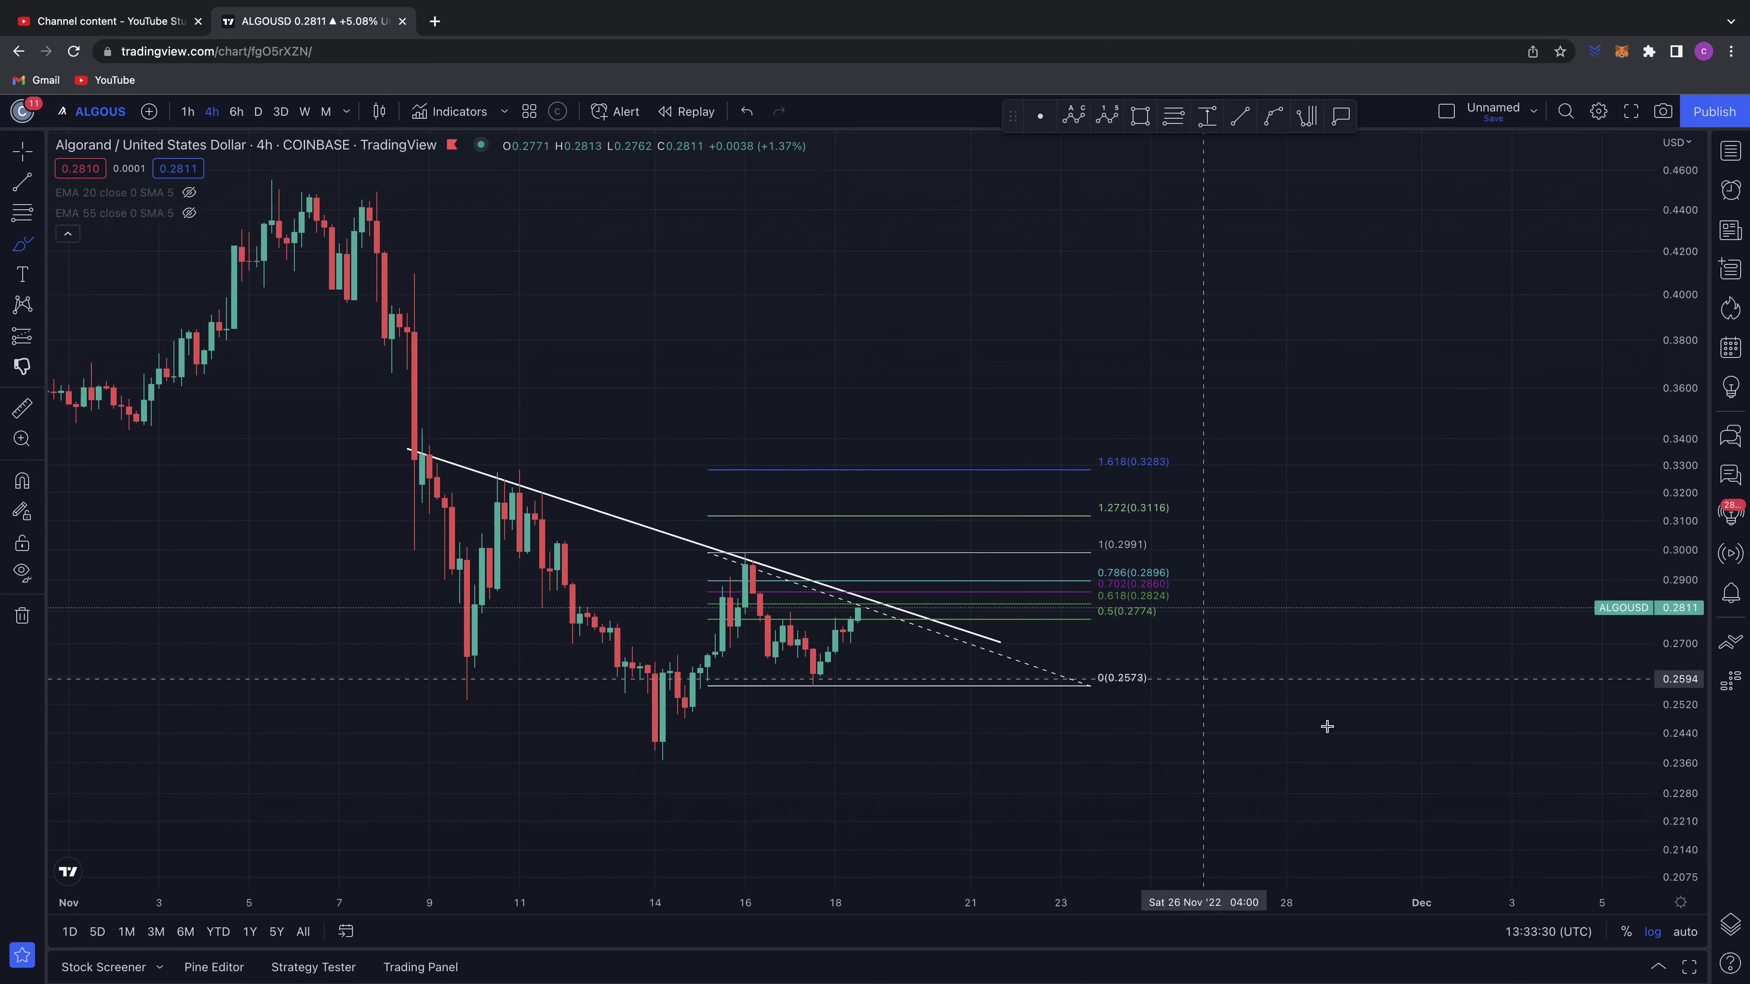
click(869, 582)
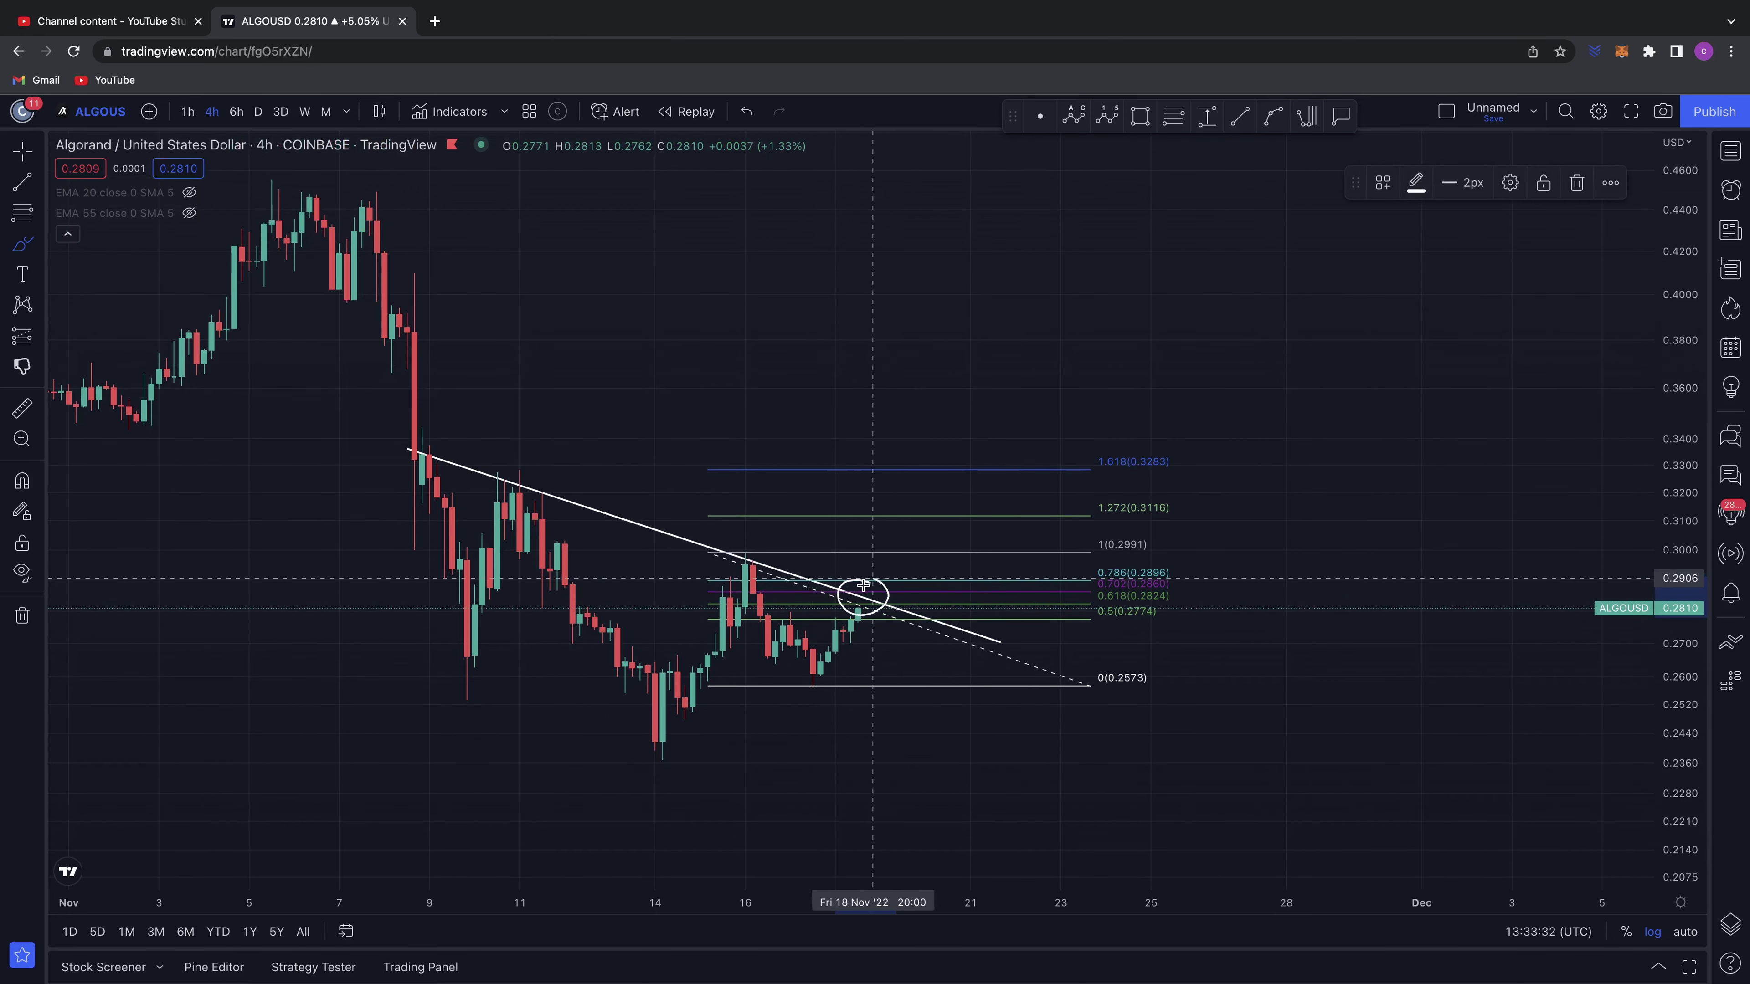
key(super+z)
key(super+z)
- Sketch arcs over the three lower highs, a drop to the circled 17 Nov low level, and a rebound to the trend line's end
drag(1676, 655, 1676, 748)
drag(466, 483, 565, 488)
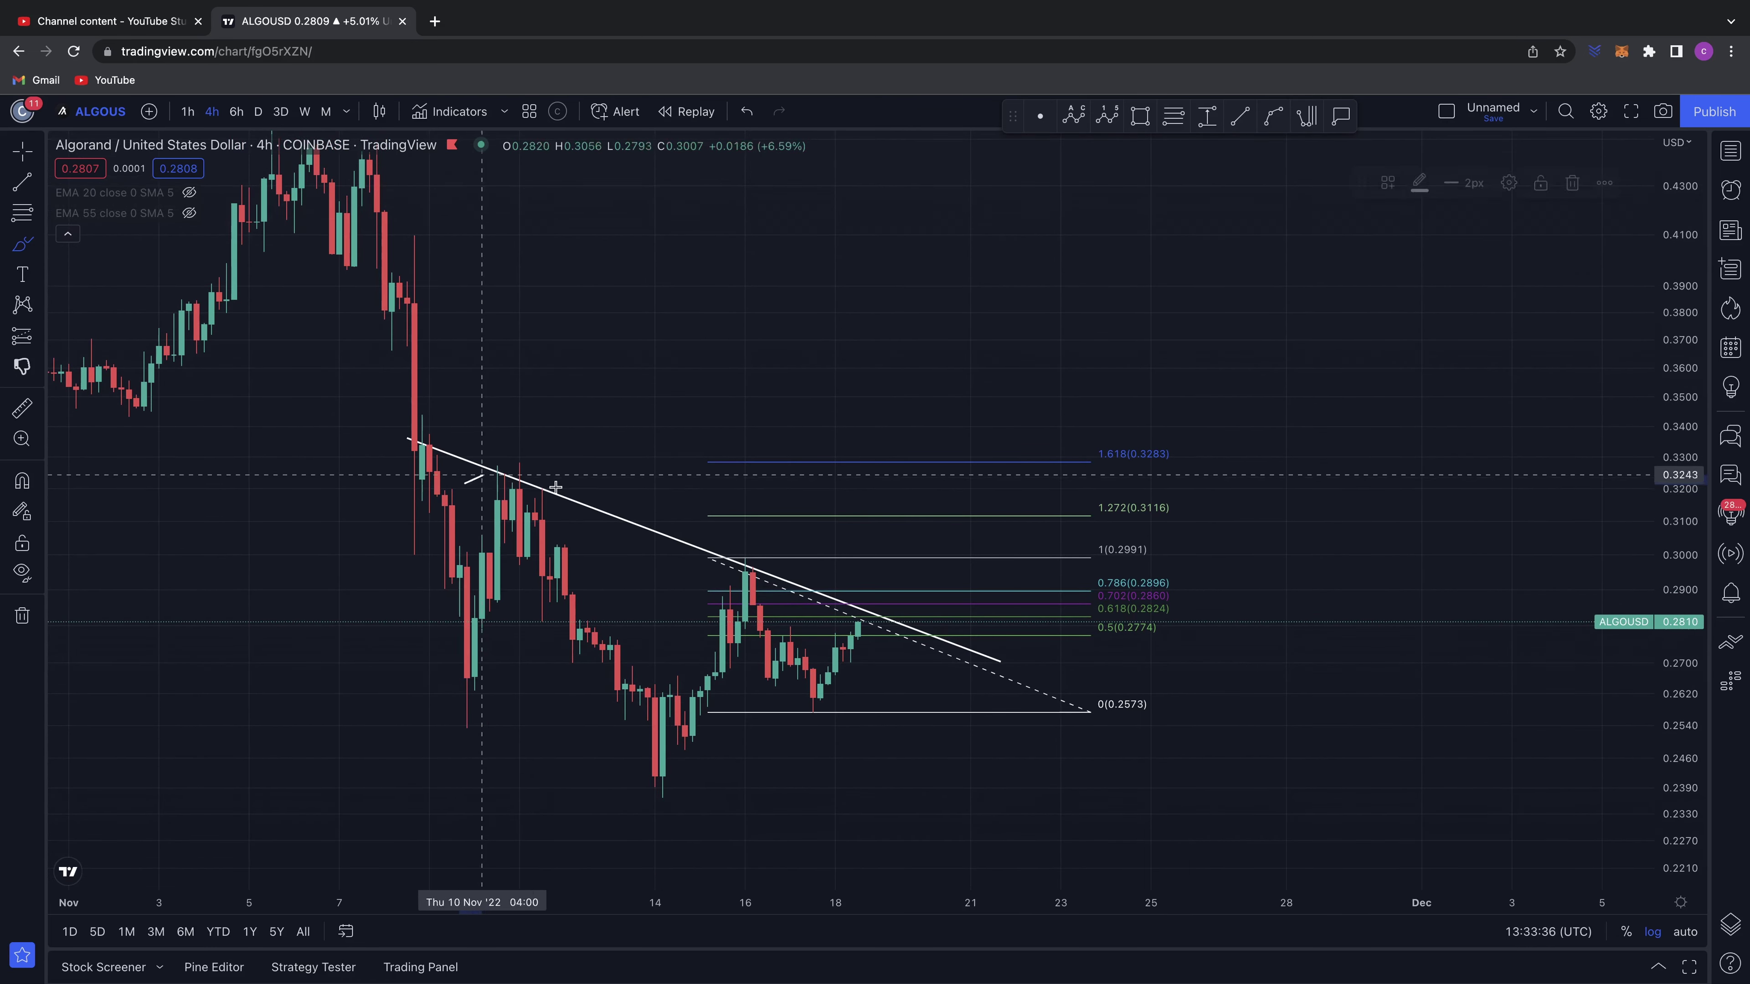
mouse_move(711, 569)
mouse_down()
mouse_move(800, 577)
mouse_move(926, 624)
mouse_move(882, 683)
mouse_move(911, 641)
mouse_move(924, 714)
mouse_move(814, 693)
mouse_up()
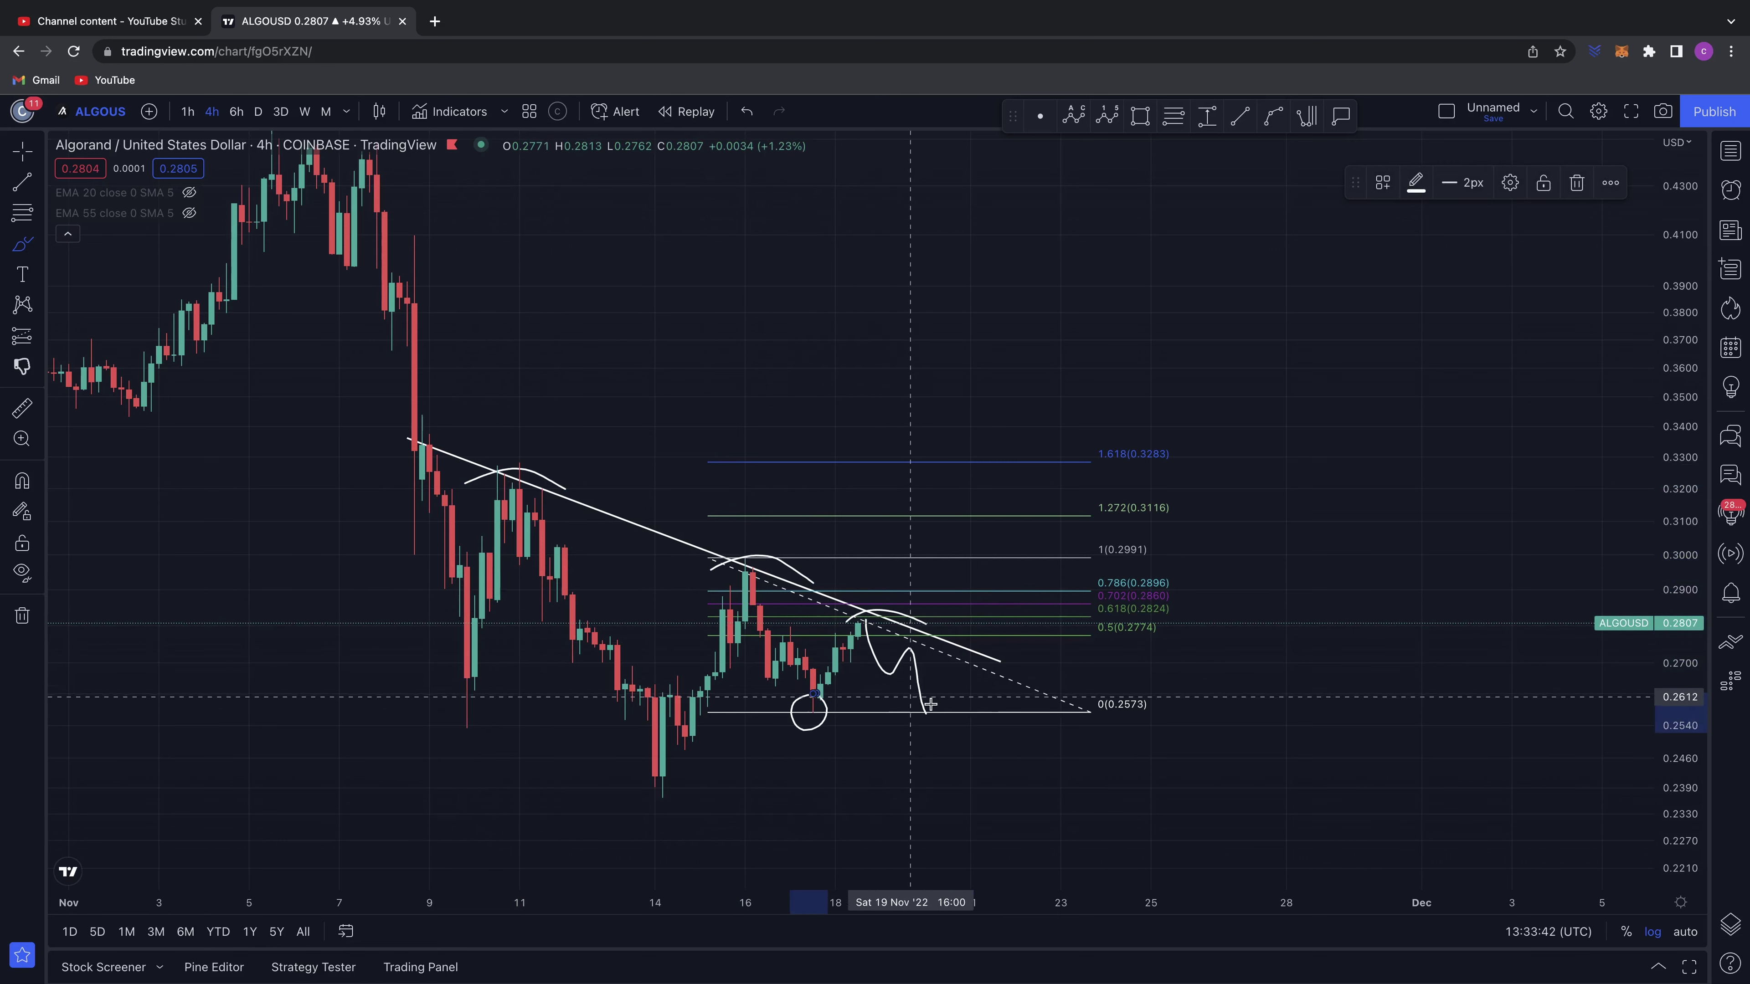
mouse_move(927, 713)
mouse_down()
mouse_move(993, 673)
mouse_move(982, 652)
mouse_up()
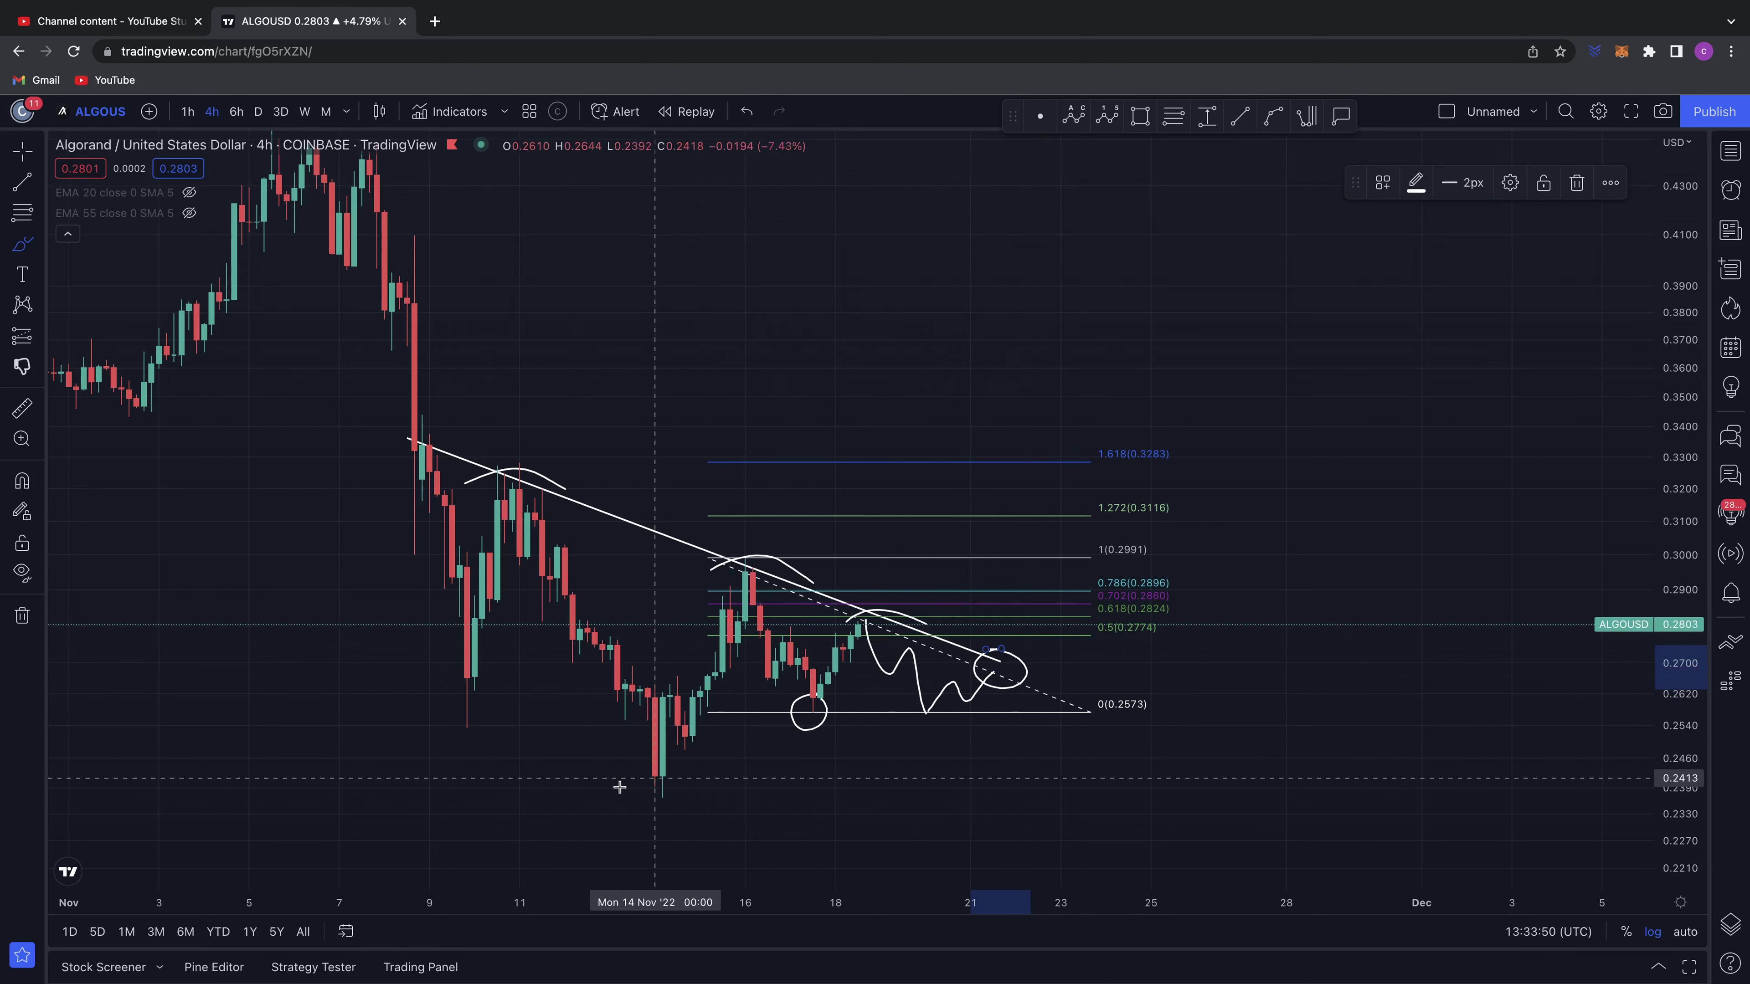
- Mark the 14 Nov low with a brush stroke, and undo it together with the whole rejection sketch
drag(628, 787, 765, 789)
scroll(766, 790, up, 1)
key(super+z)
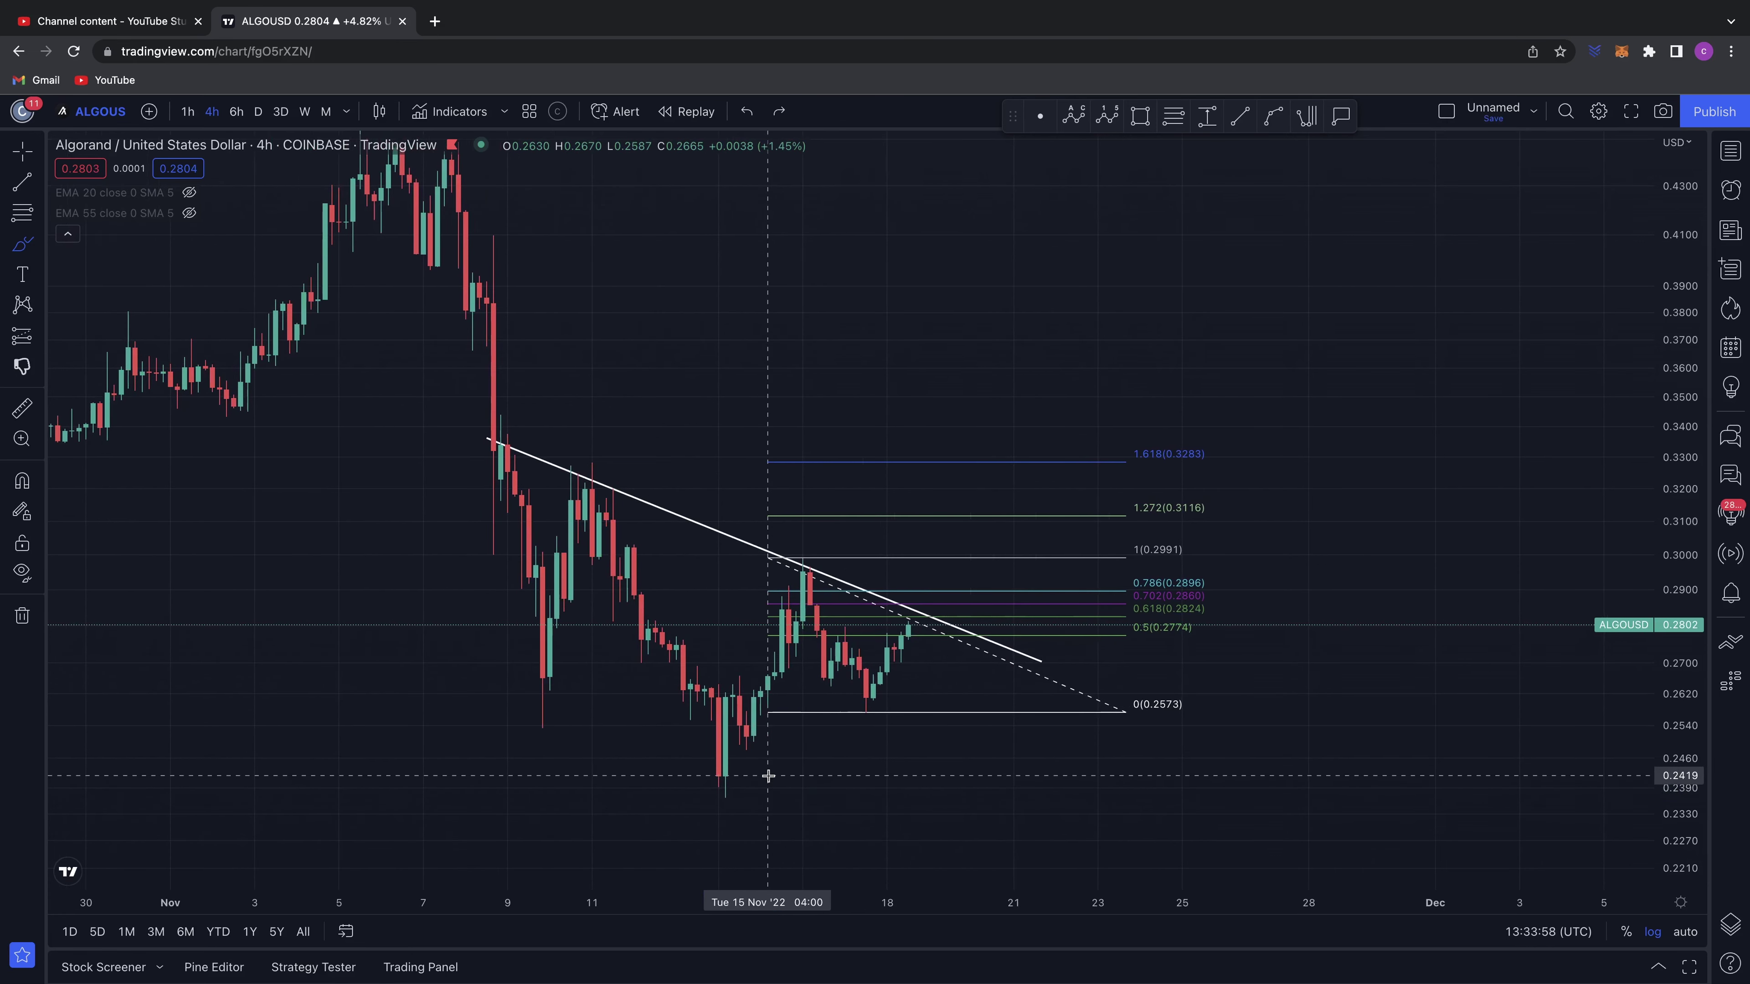
- Mark the 14 Nov, 16 Nov and 17 Nov swings with arcs, sketch a stepped breakout rally, and circle labels 1 (0.2991) and 1.618 (0.3283)
drag(691, 777, 712, 789)
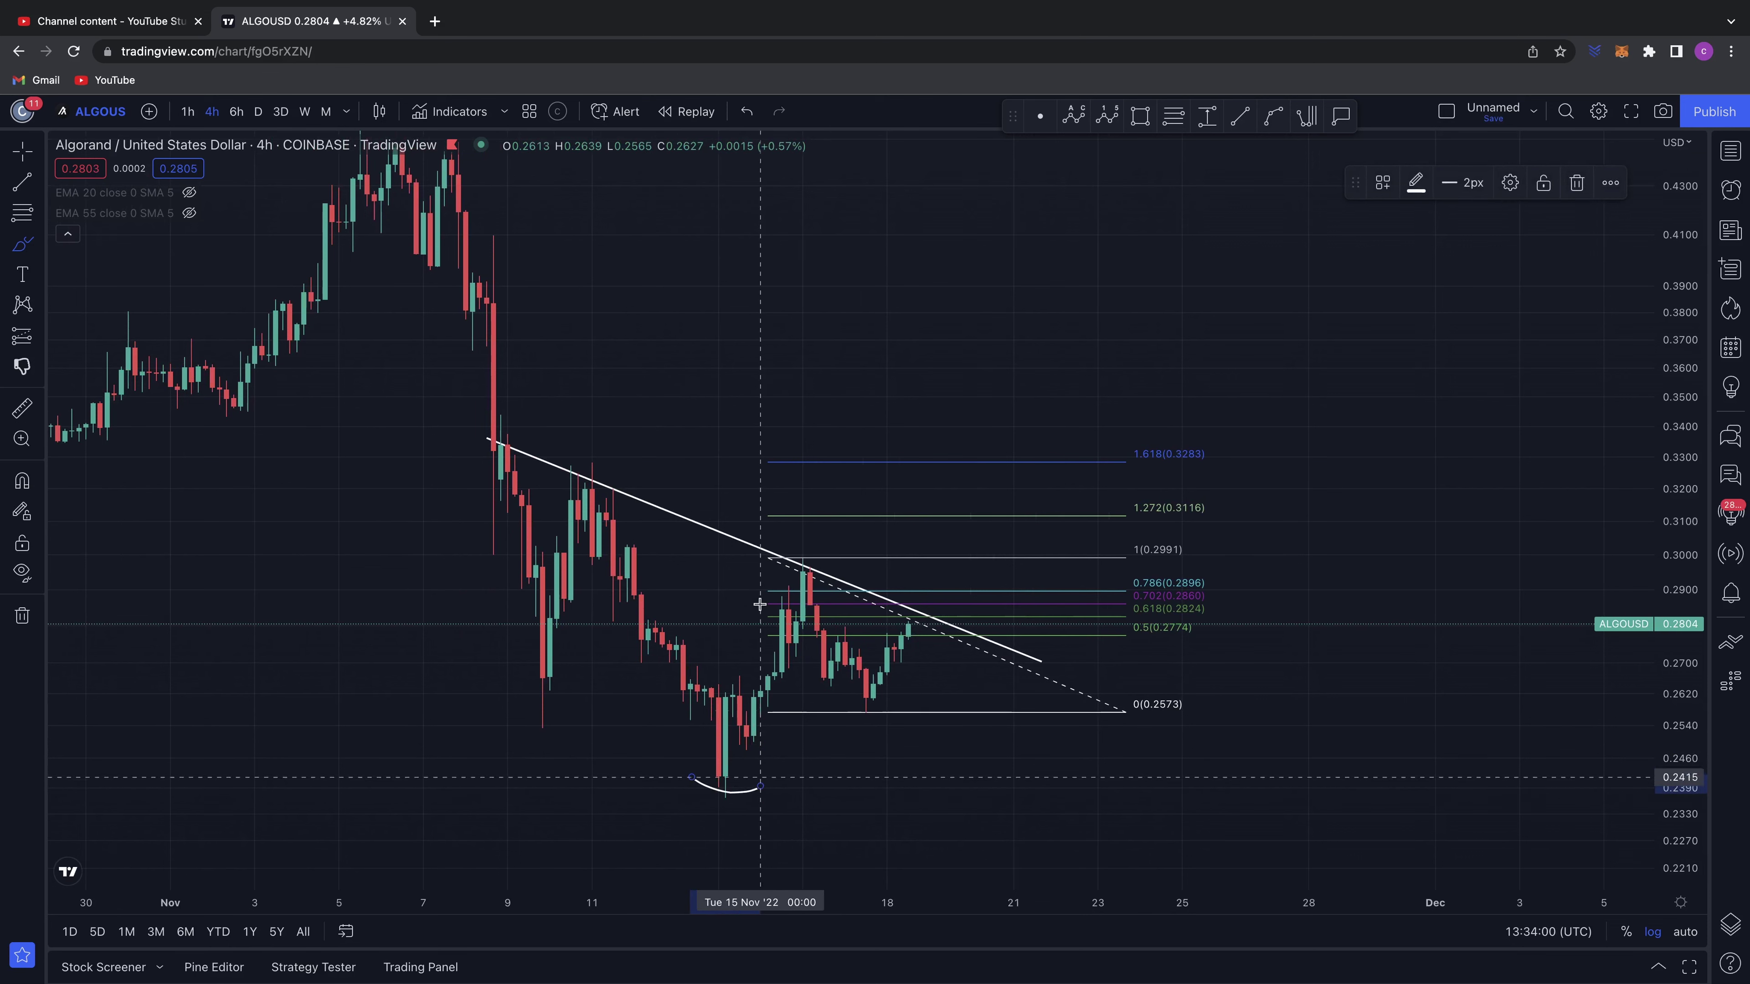
drag(765, 586, 830, 562)
mouse_move(827, 703)
mouse_down()
mouse_move(861, 714)
mouse_move(993, 551)
mouse_up()
mouse_move(1207, 532)
mouse_down()
mouse_move(1210, 552)
mouse_move(1189, 541)
mouse_up()
mouse_move(993, 549)
mouse_down()
mouse_move(1047, 548)
mouse_move(1069, 491)
mouse_up()
drag(1208, 439, 1218, 445)
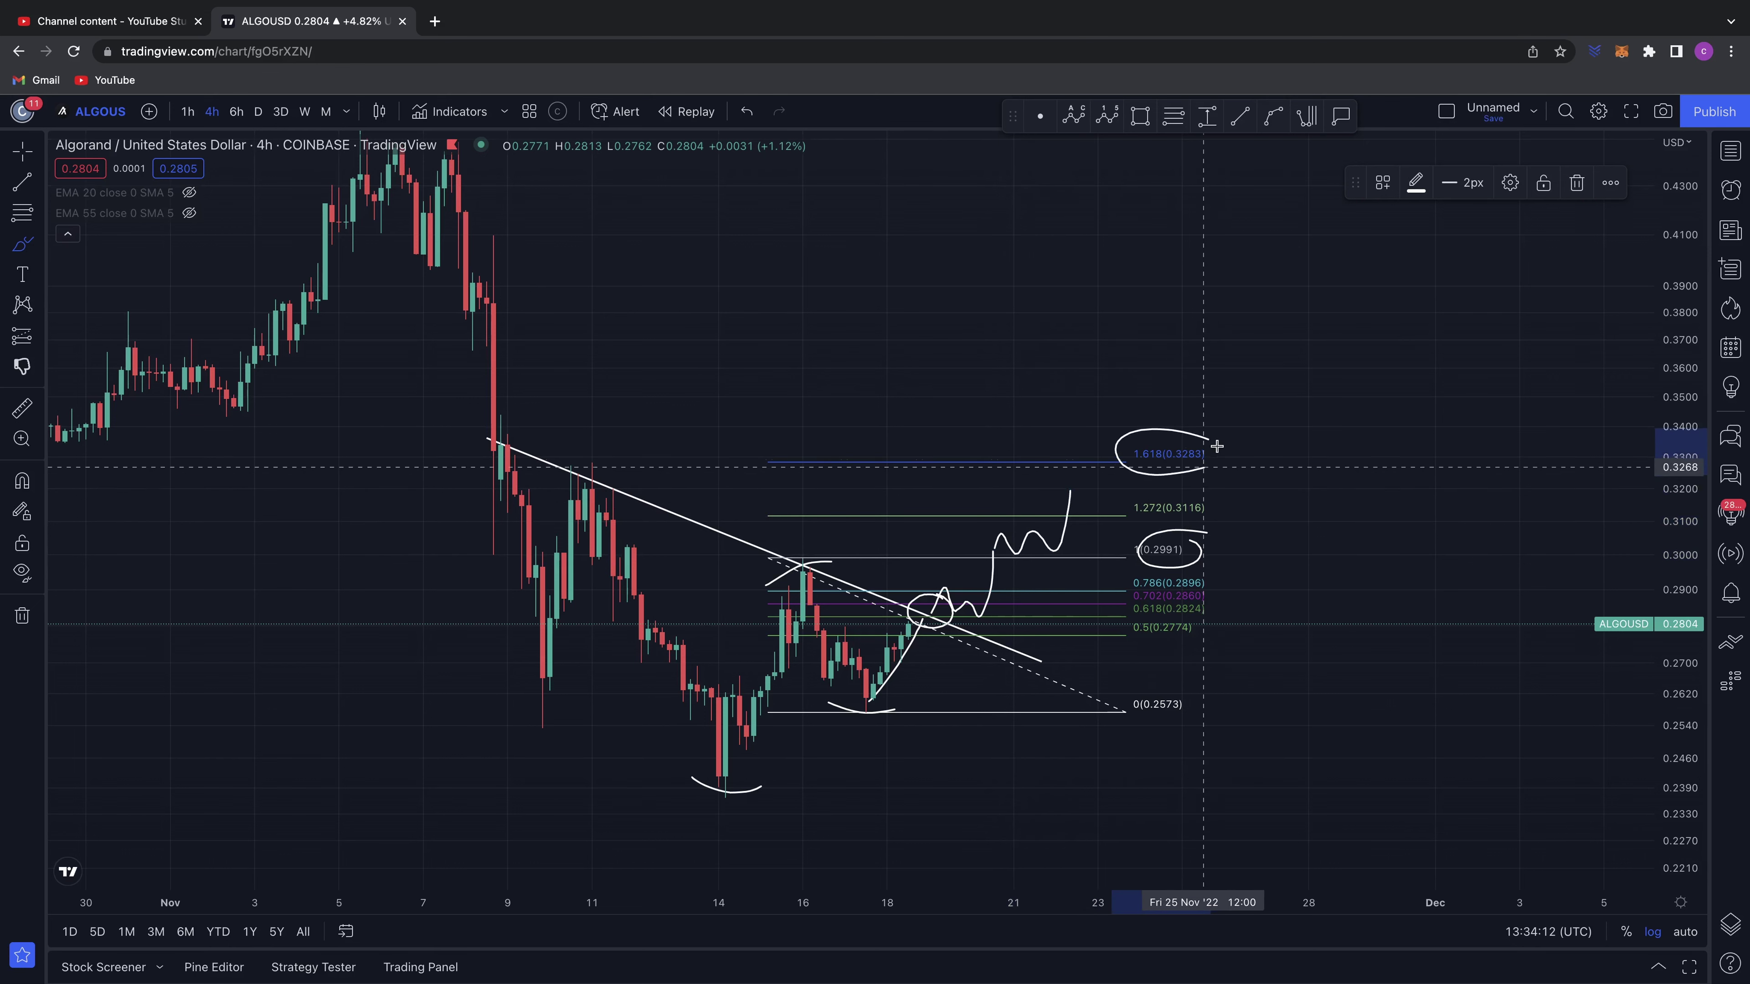
- Mark the 11 Nov high, sketch a rounded-bottom curve up to the 1.618 label, and draw a horizontal neckline at about 0.330
mouse_move(551, 455)
mouse_down()
mouse_move(641, 455)
mouse_move(571, 458)
mouse_up()
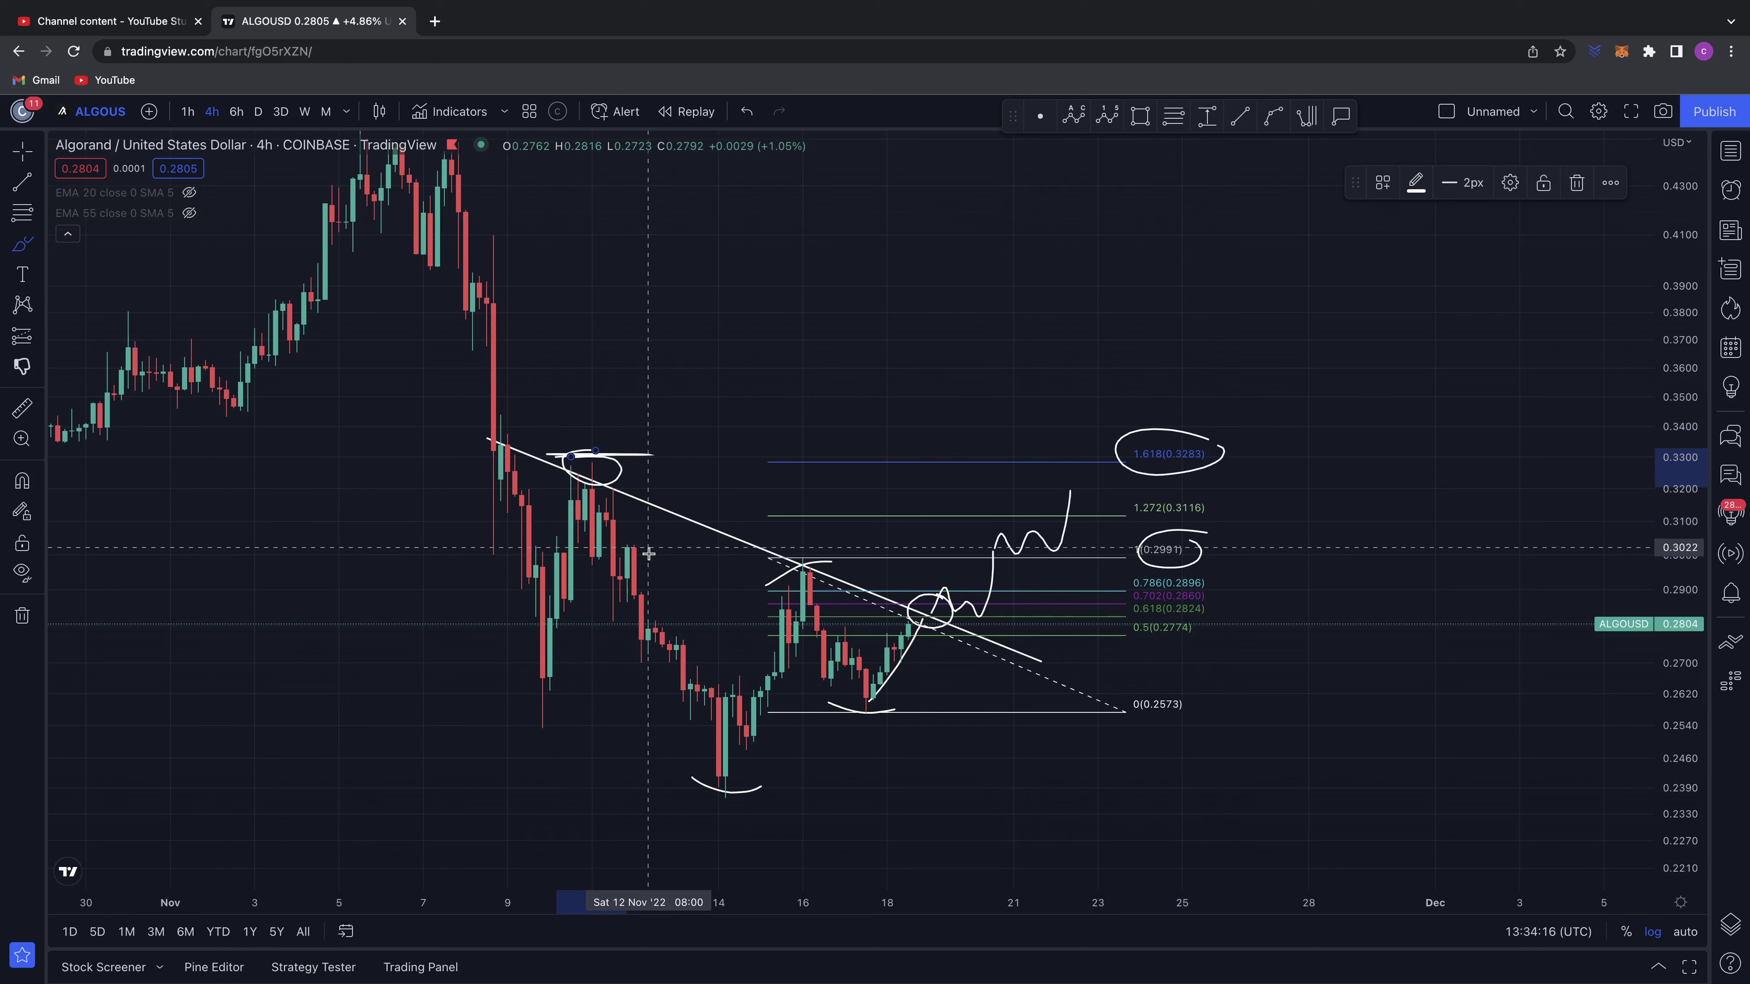
mouse_move(439, 480)
mouse_down()
mouse_move(664, 724)
mouse_move(846, 727)
mouse_move(982, 597)
mouse_move(1044, 642)
mouse_move(1140, 455)
mouse_up()
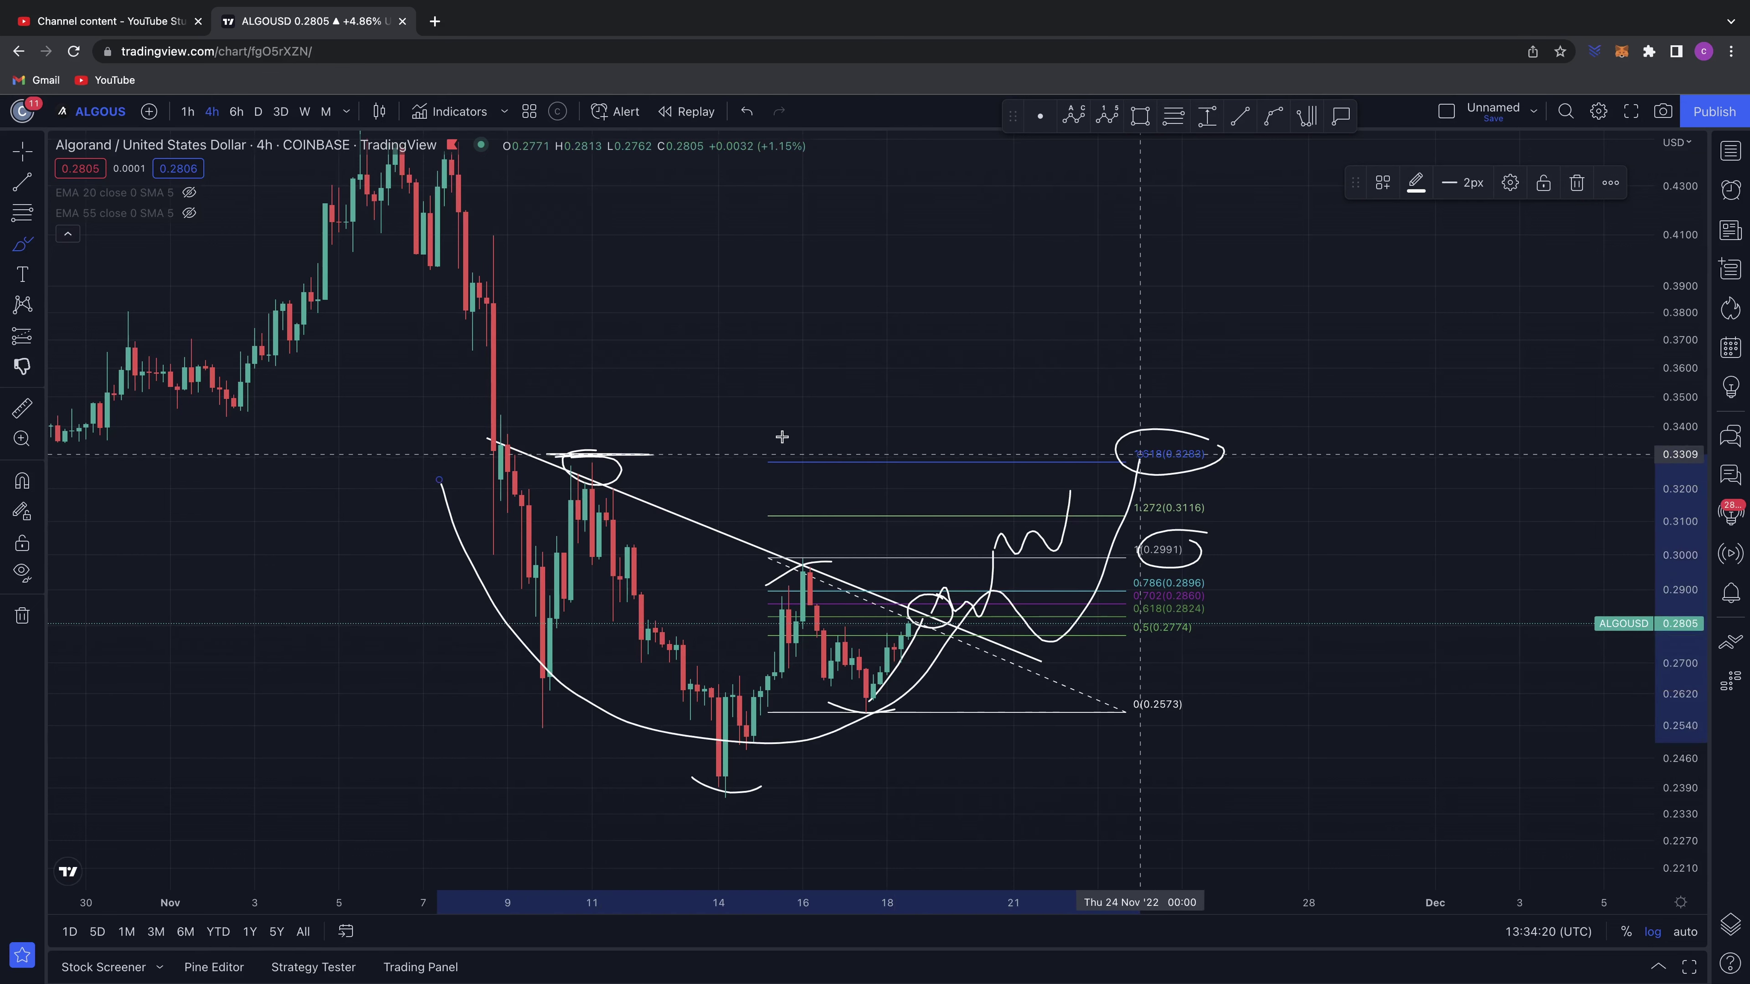
drag(455, 452, 1173, 454)
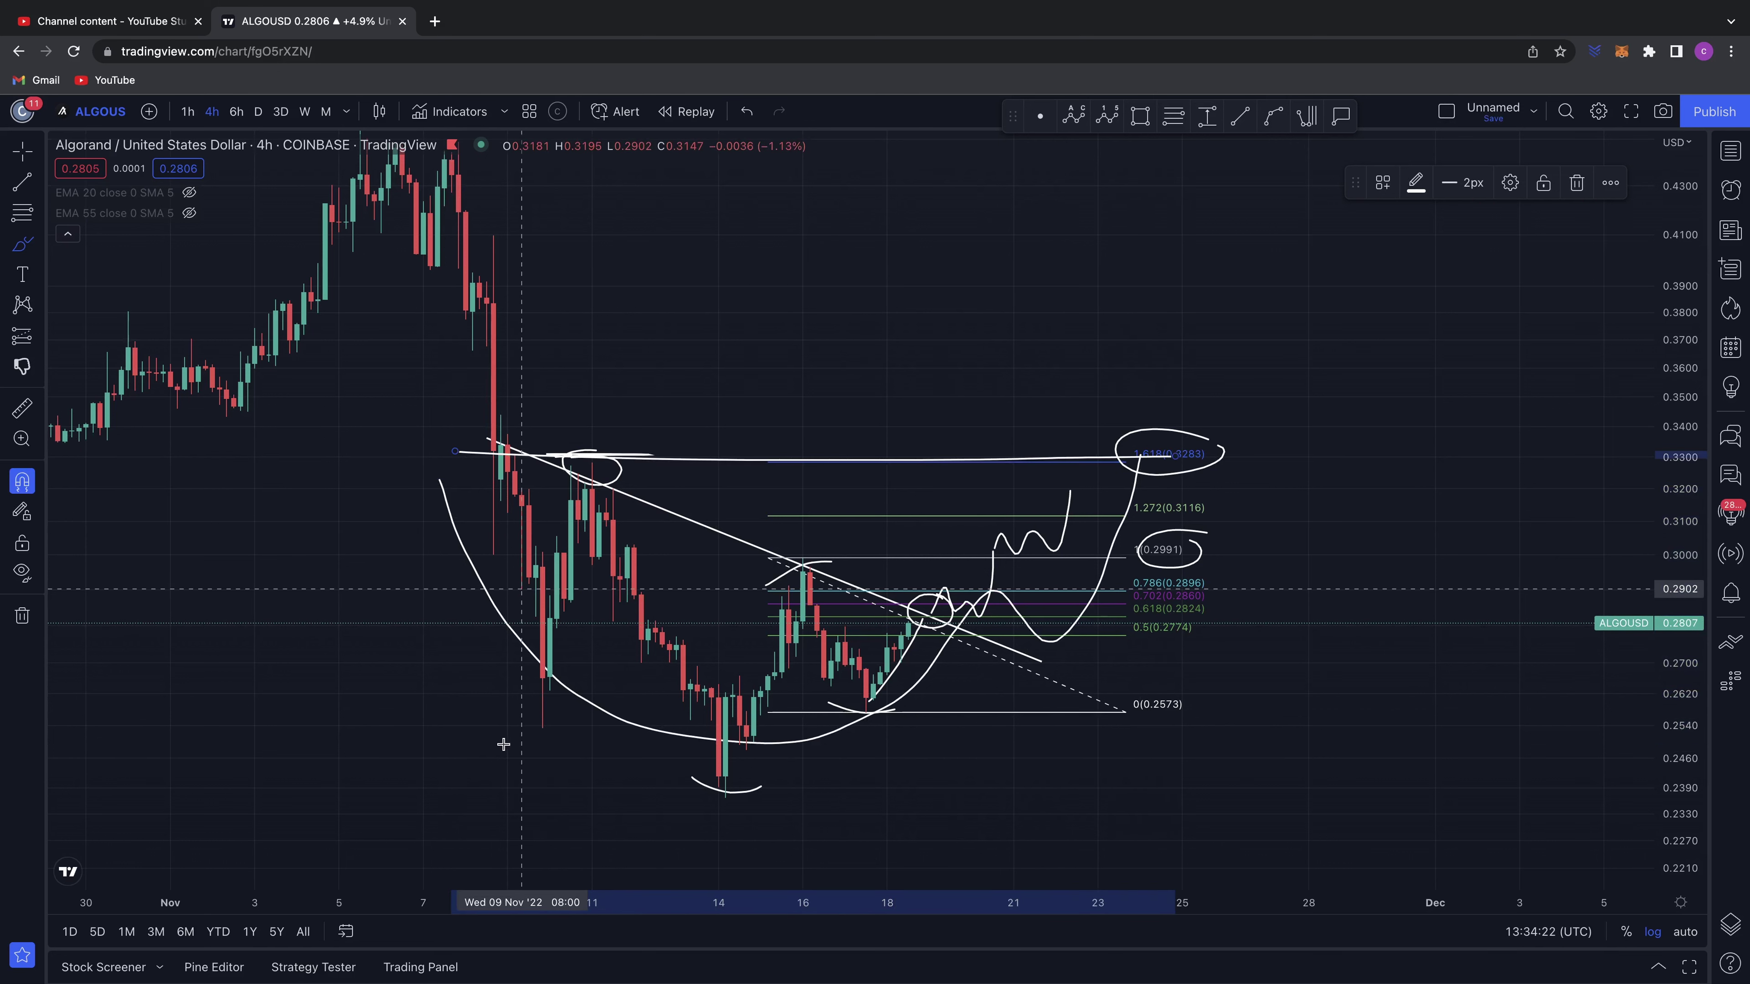
- Undo the neckline, rounded-bottom curve, target circles, breakout rally and swing arcs, leaving only the trend line and Fibonacci retracement
key(super+z)
key(super+z)
key(super+z)
key(super+z)
key(super+z)
key(super+z)
key(super+z)
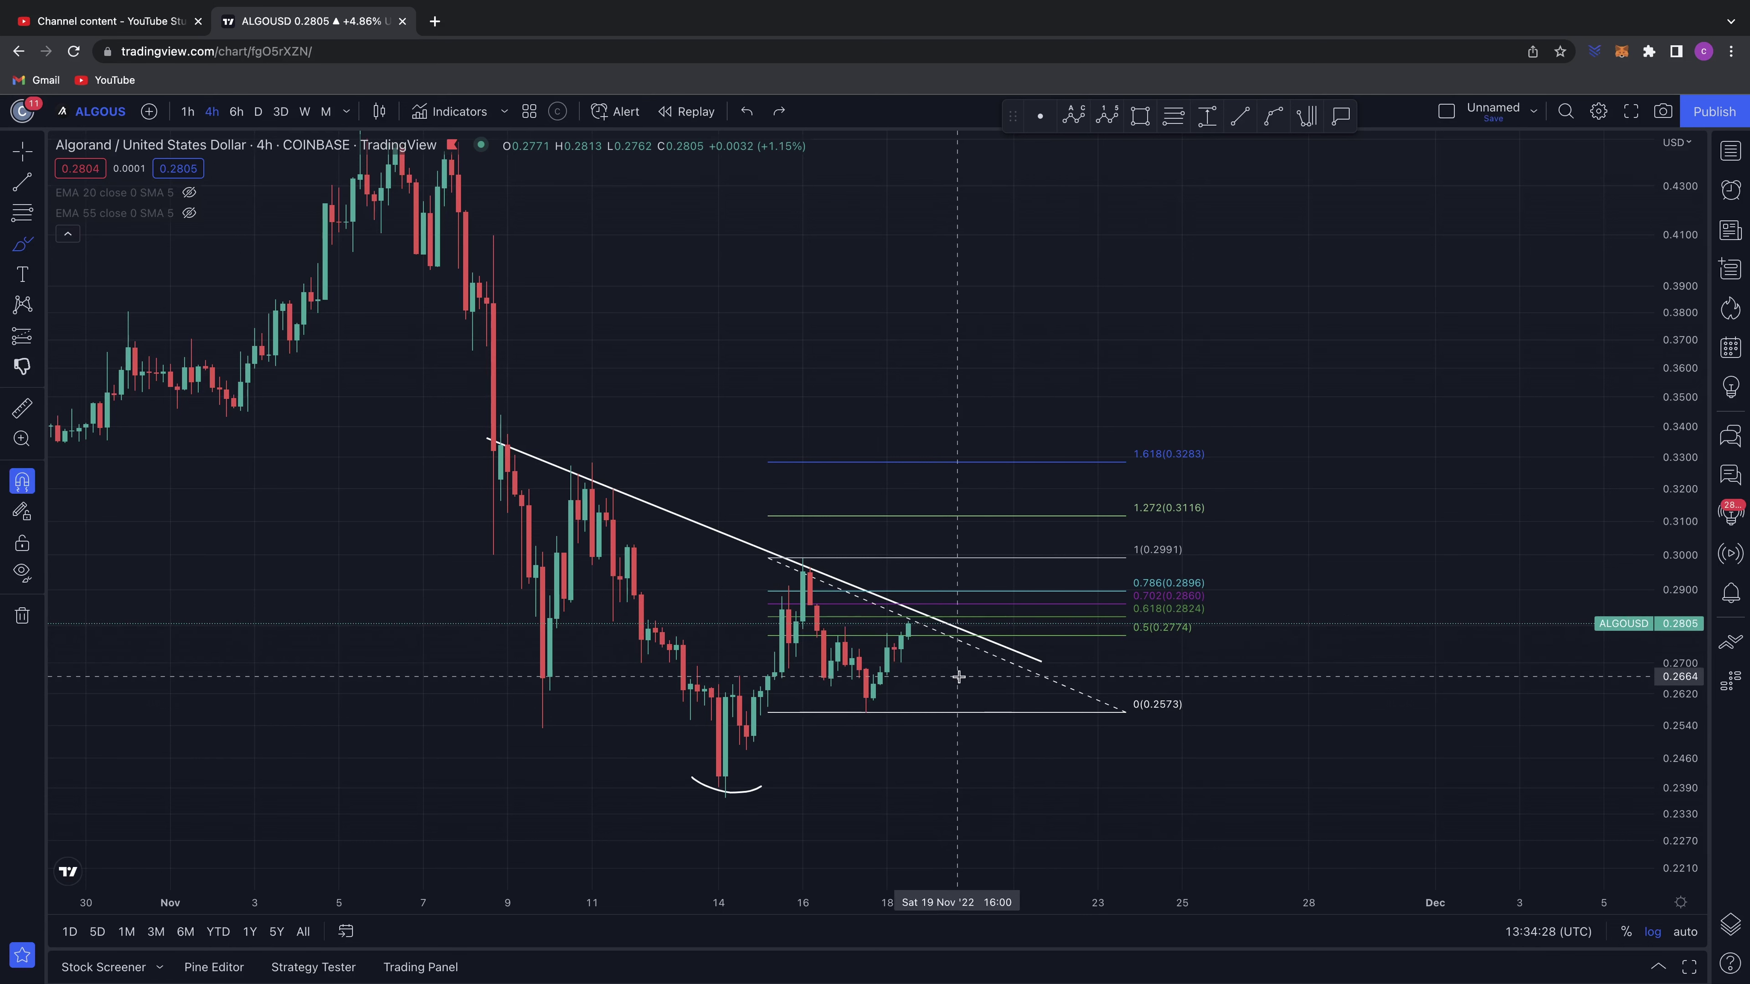
key(super+z)
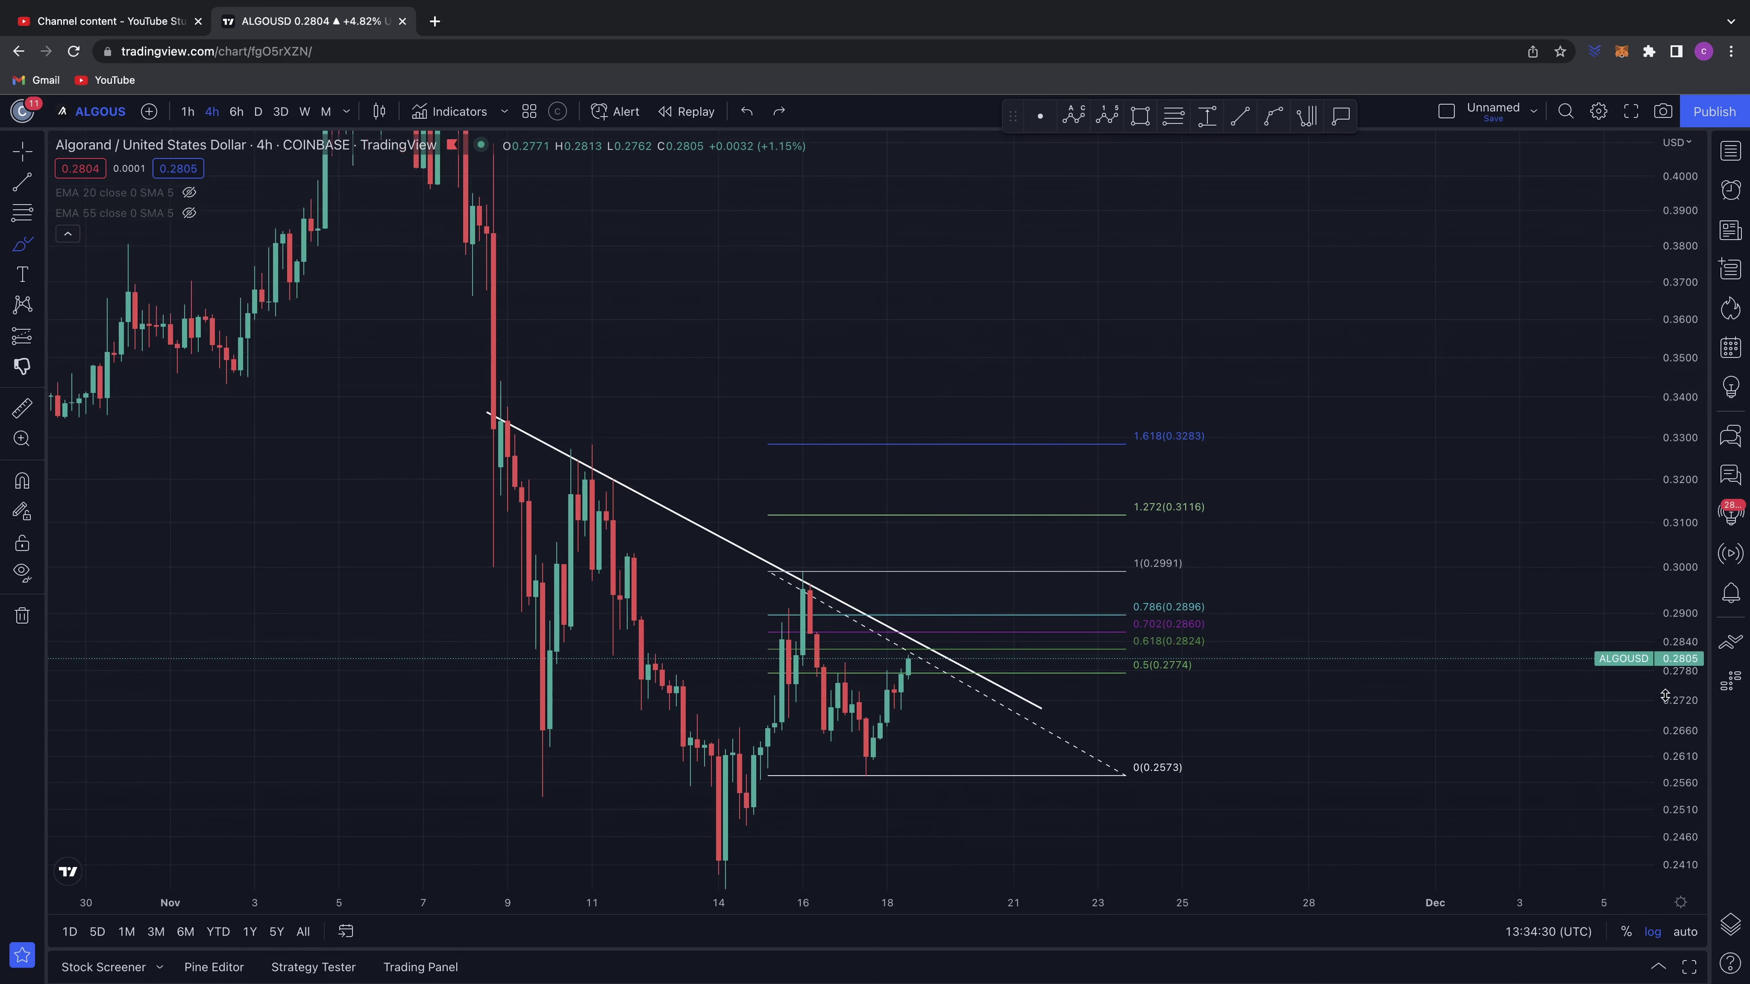
- Sketch a path from the 17 Nov low through the trend line, a retest of it, and a rally to just above 0.2991
scroll(1666, 697, down, 2)
mouse_move(870, 717)
mouse_down()
mouse_move(922, 623)
mouse_move(945, 624)
mouse_up()
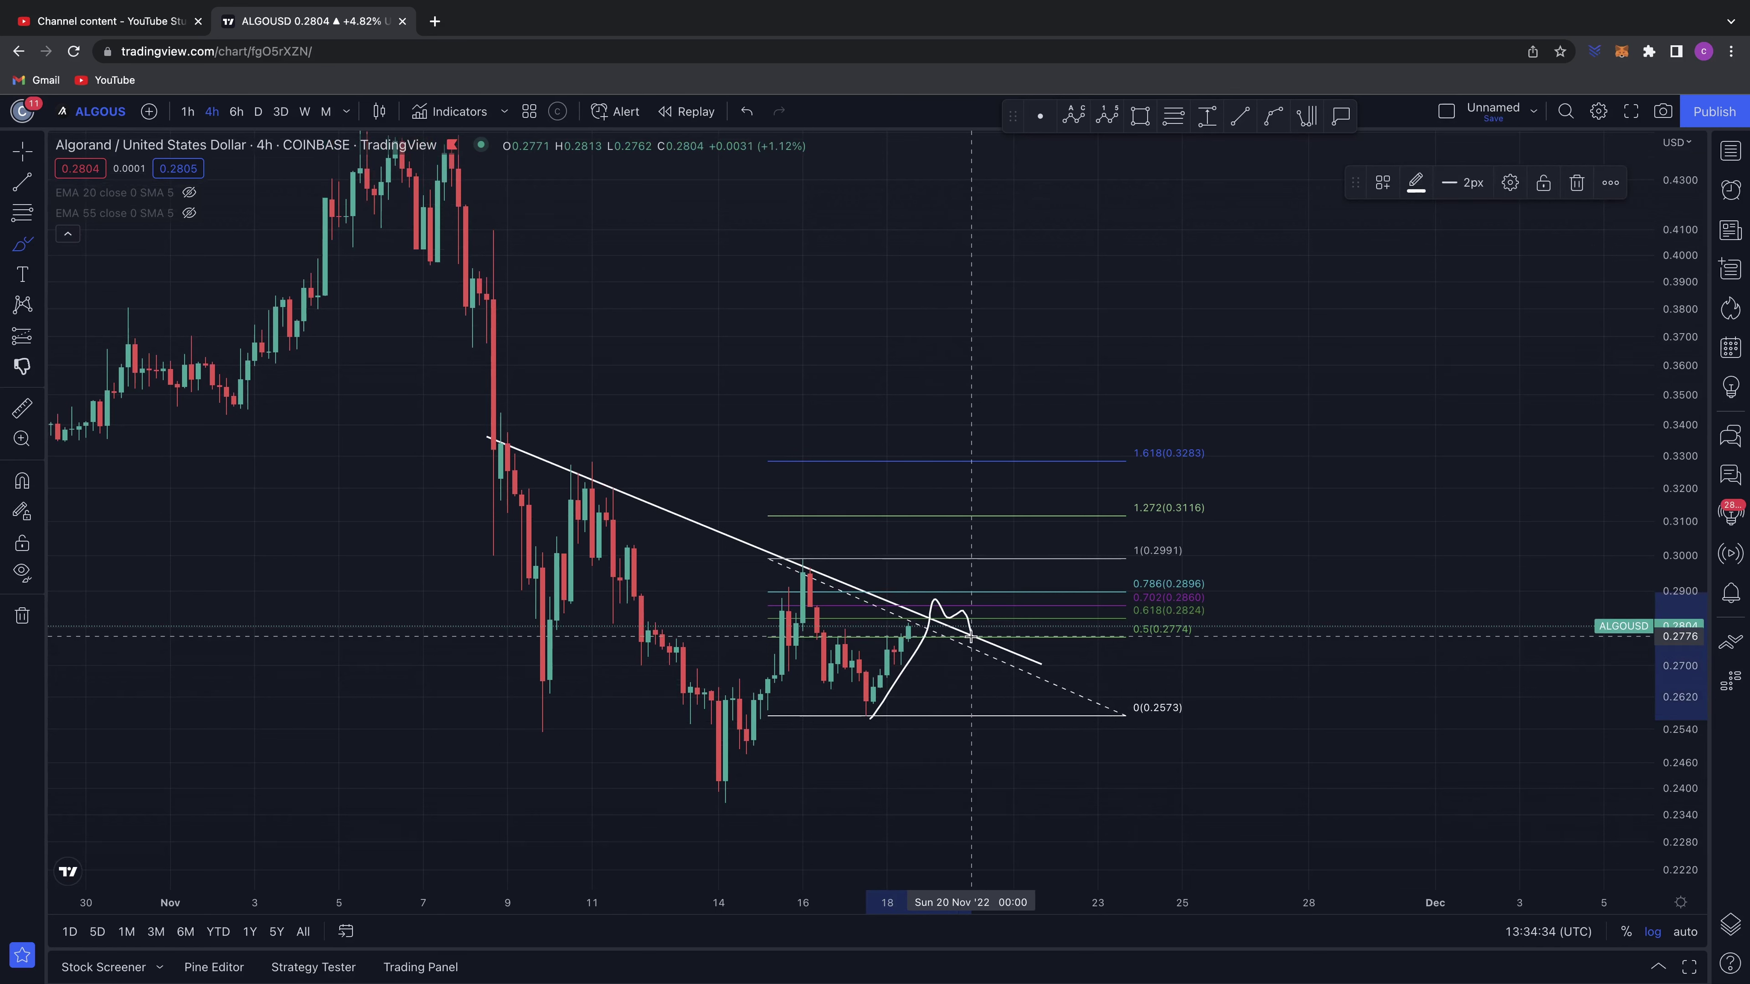
drag(971, 635, 1004, 548)
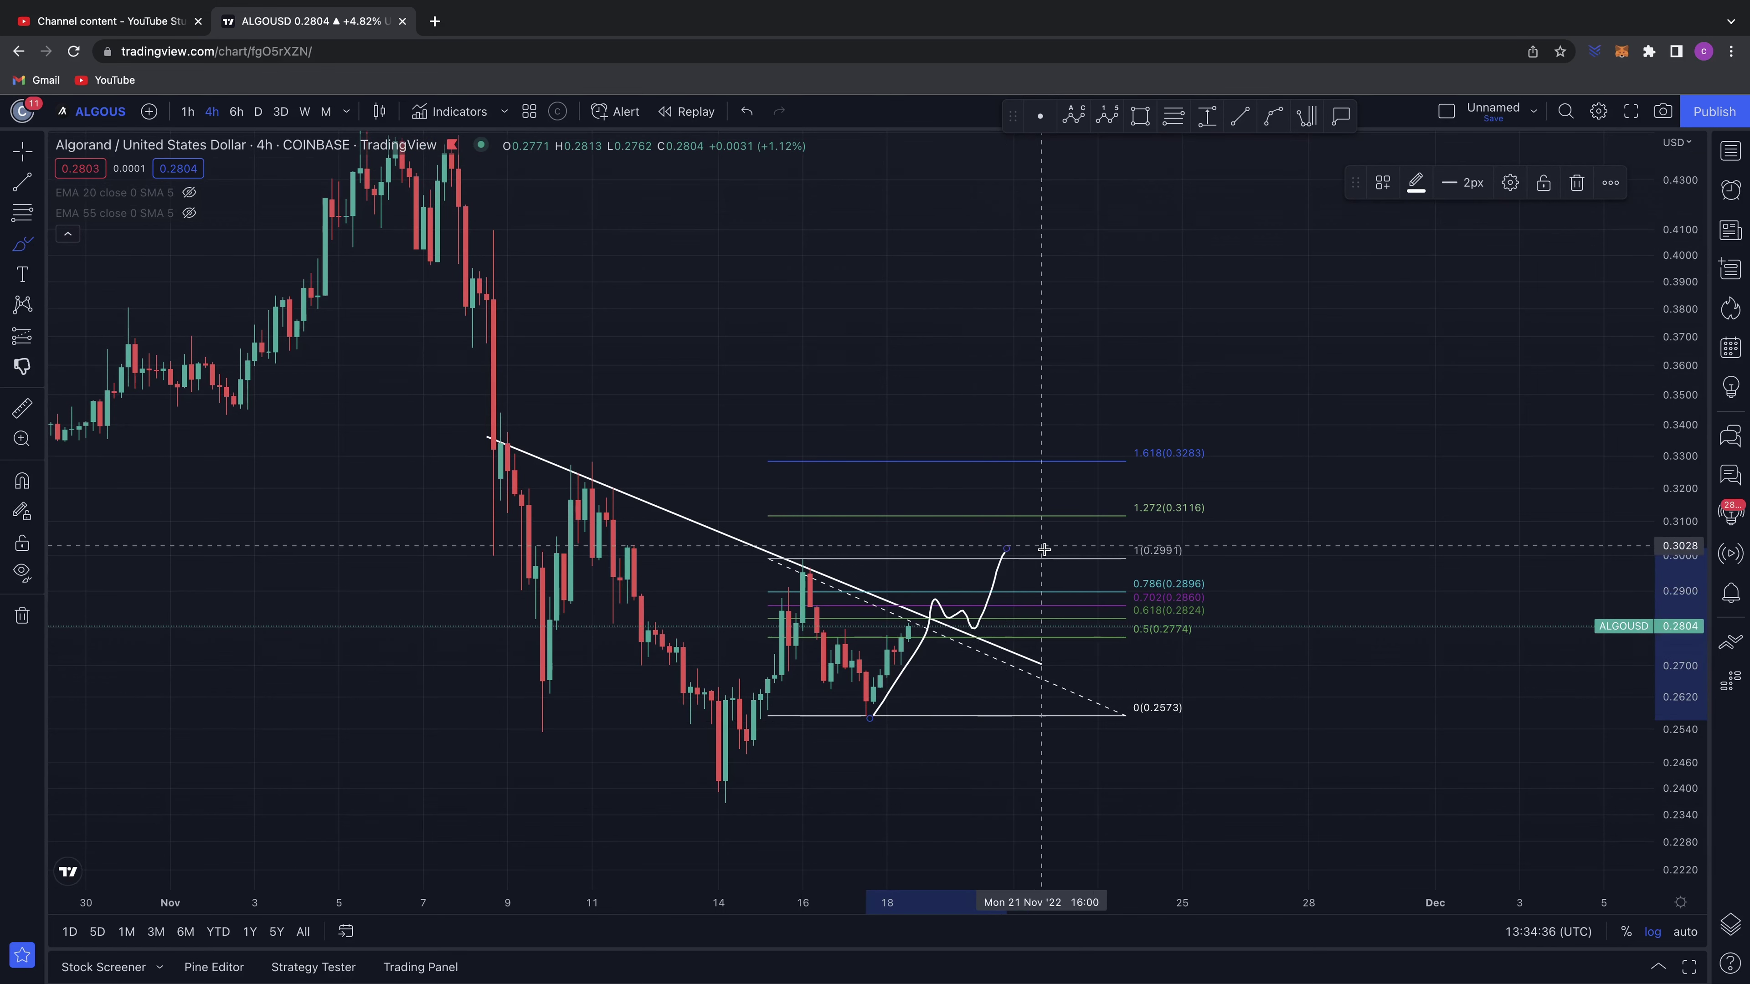
- Undo the breakout path, the Fibonacci retracement and the descending trend line to clear all drawings from the chart
key(super+z)
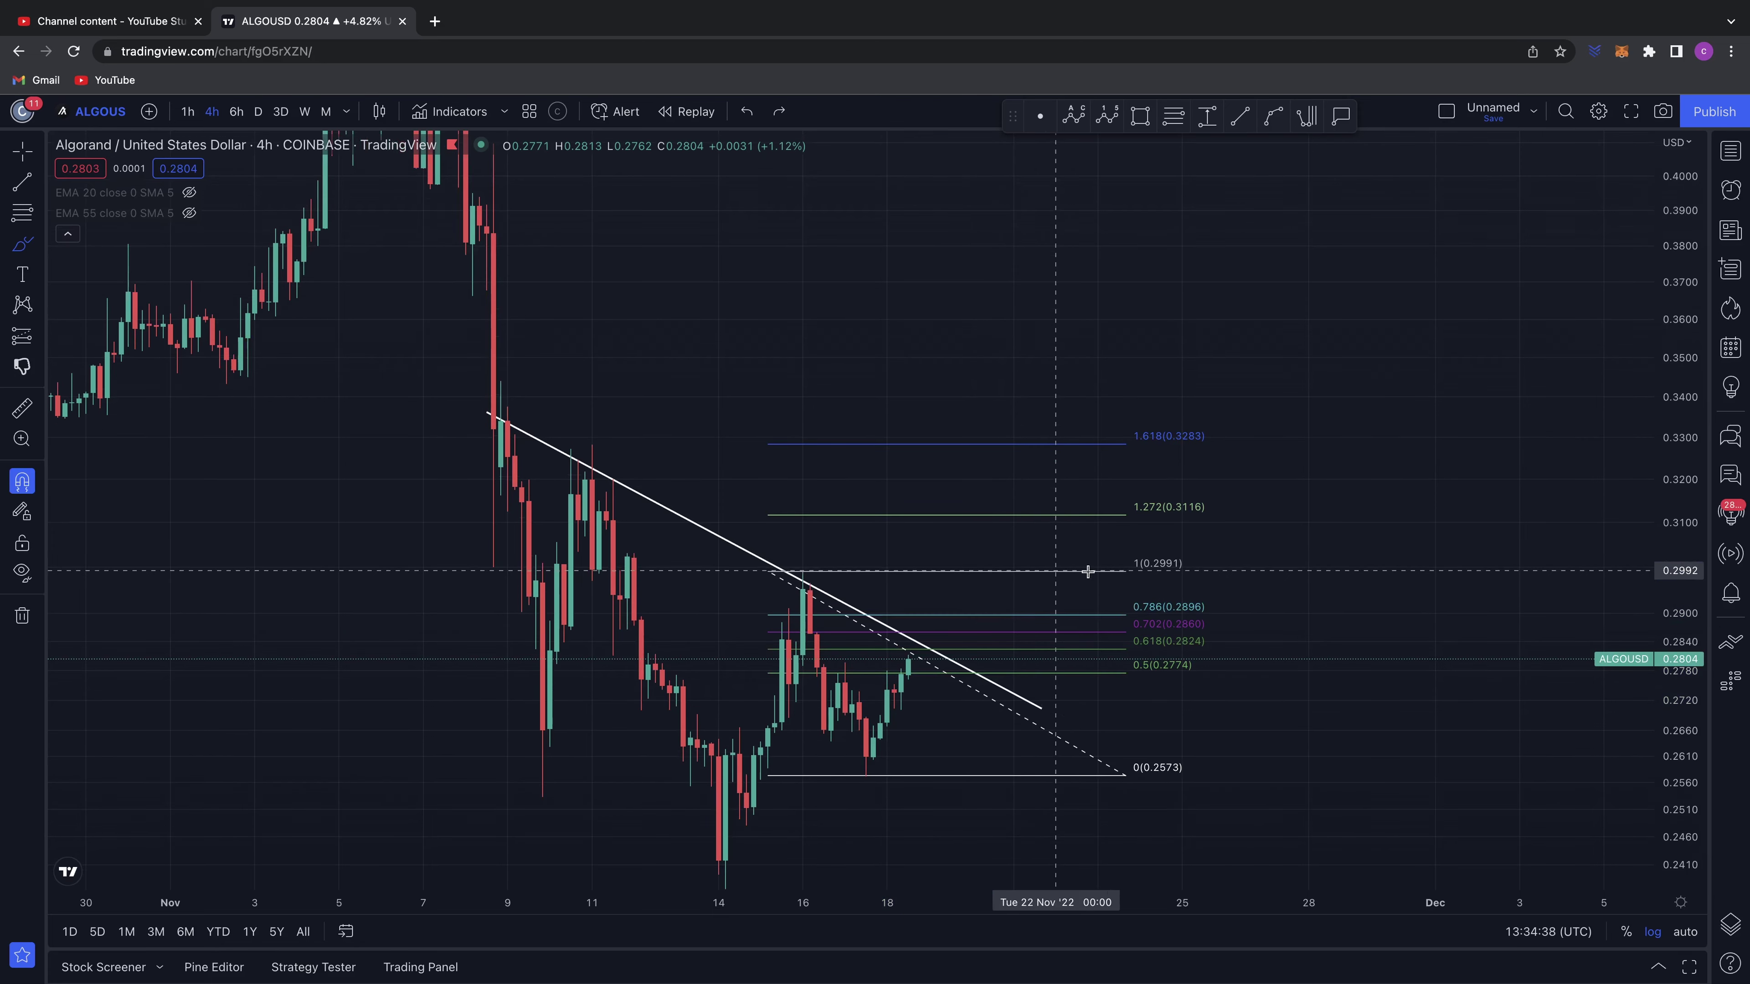
key(super+z)
key(super+z)
key(super+z)
key(super+z)
key(super+z)
key(super+z)
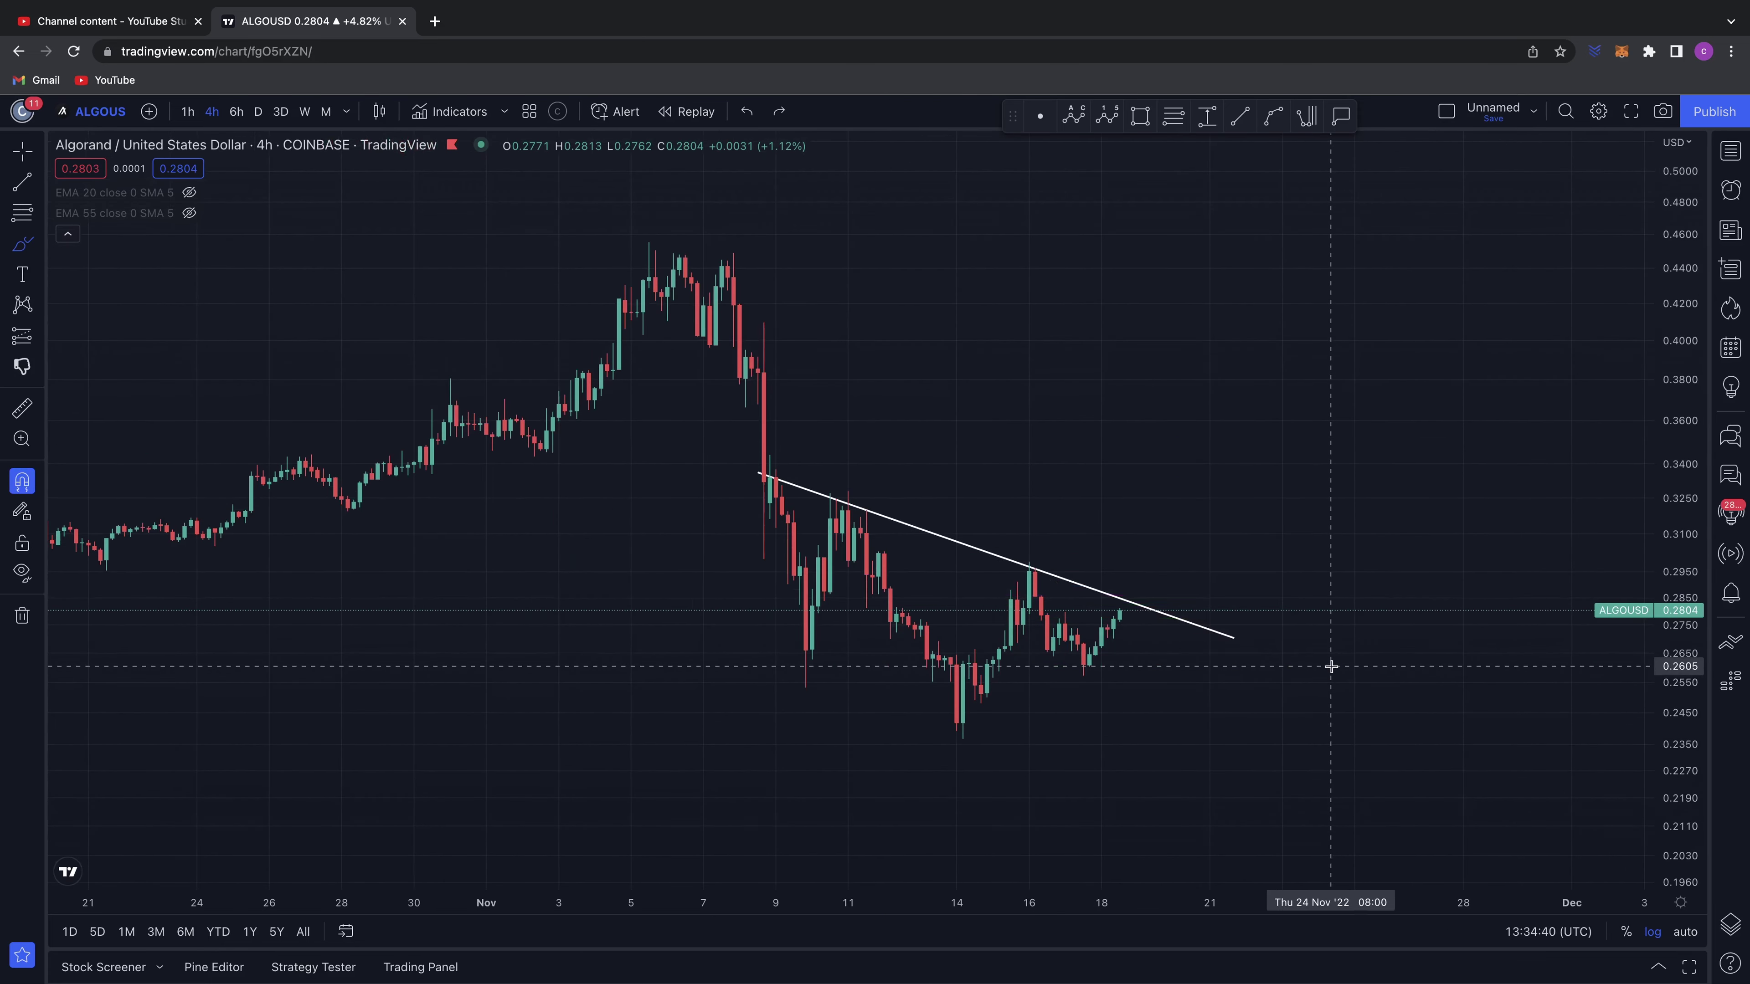
scroll(1067, 562, right, 3)
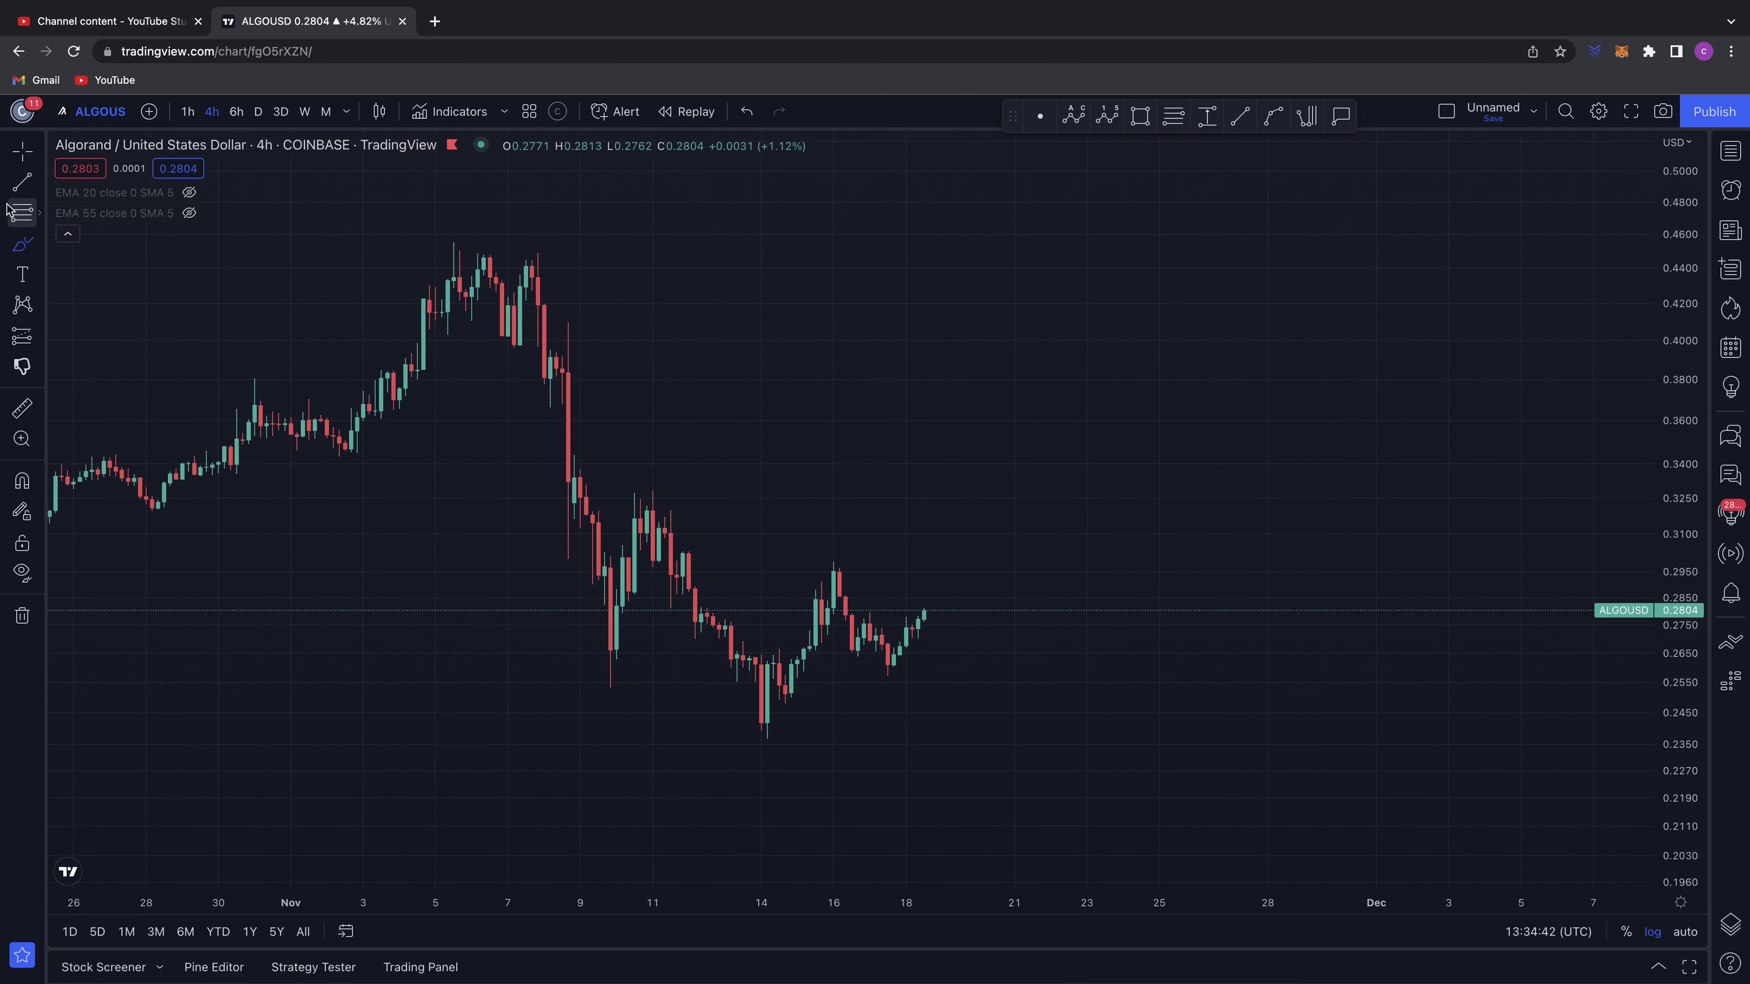
- Draw a Fibonacci retracement from 13 Nov at 0.2991 to 22 Nov at 0.2373, and activate the Brush tool
click(15, 211)
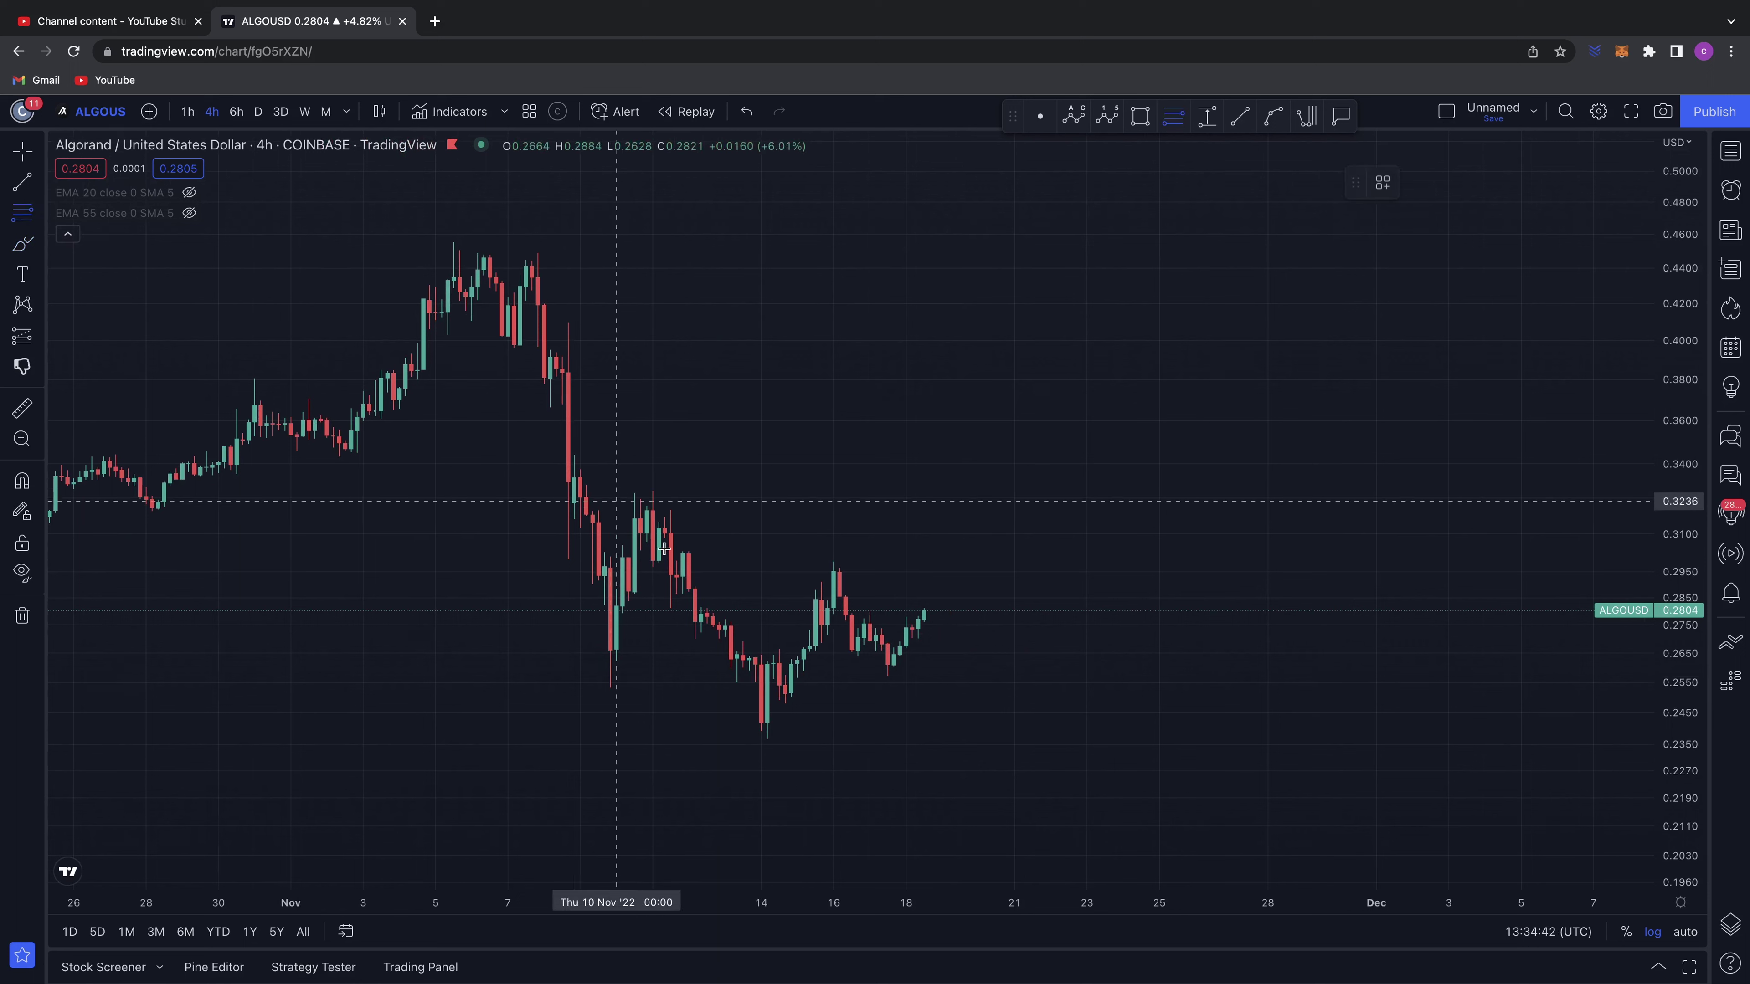
click(723, 562)
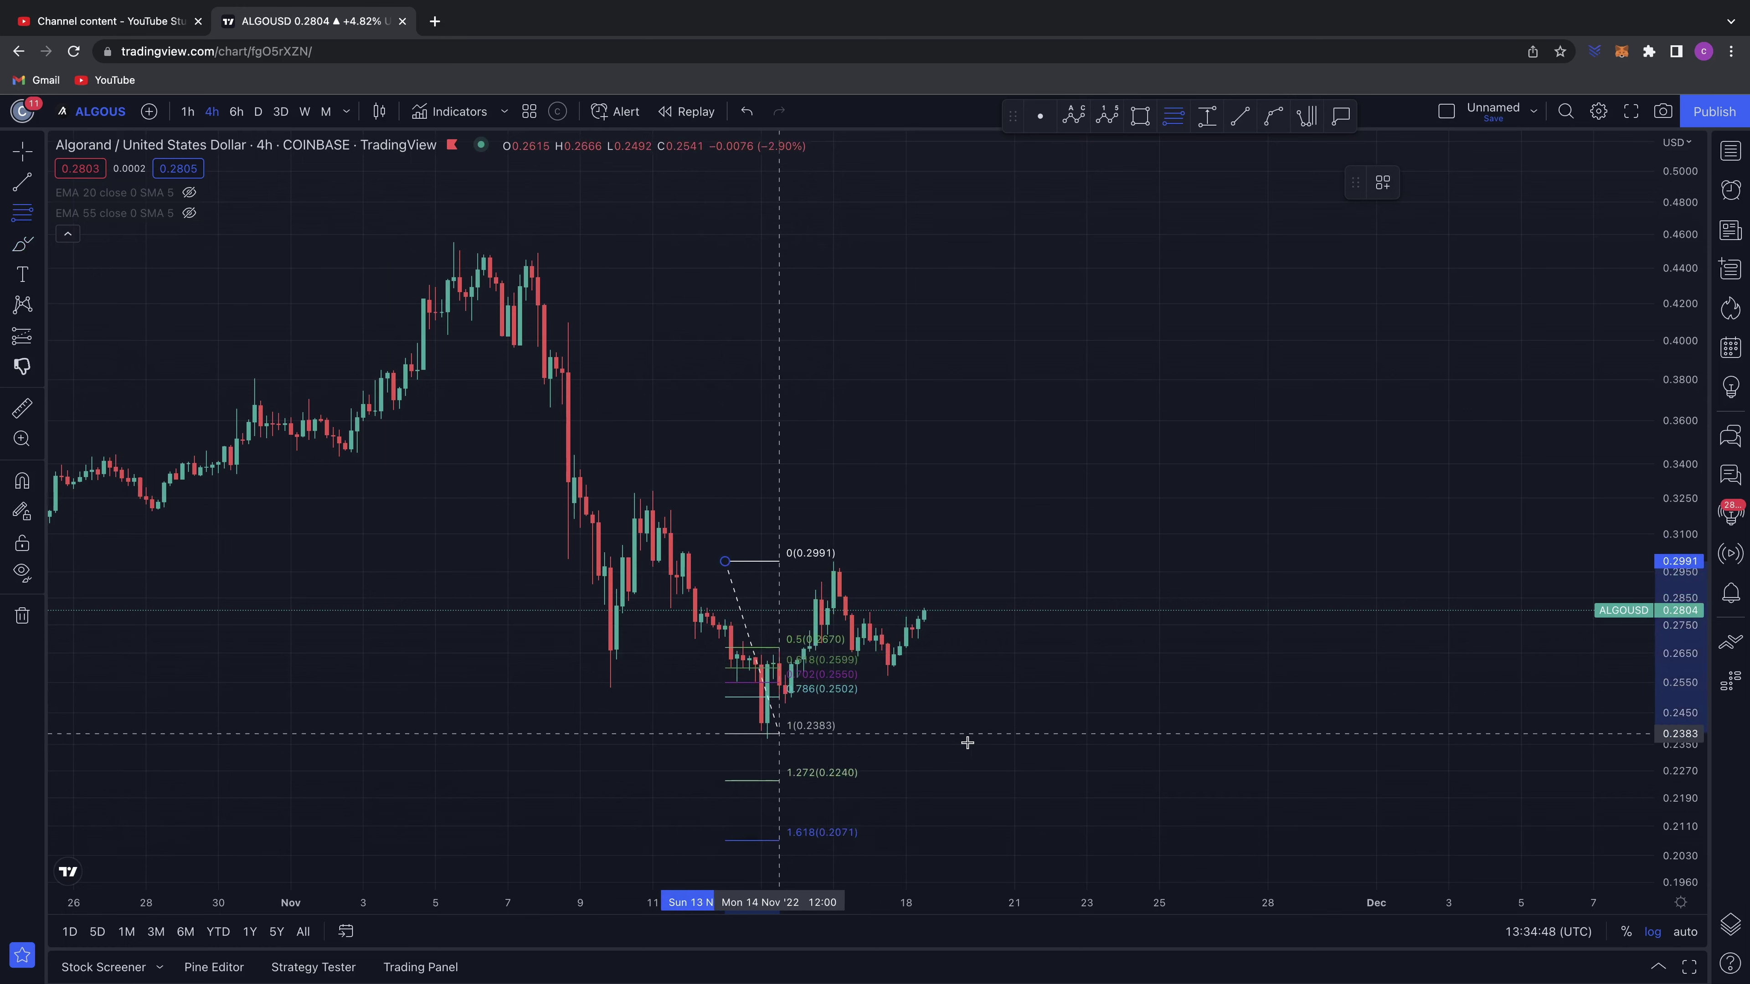
click(1049, 737)
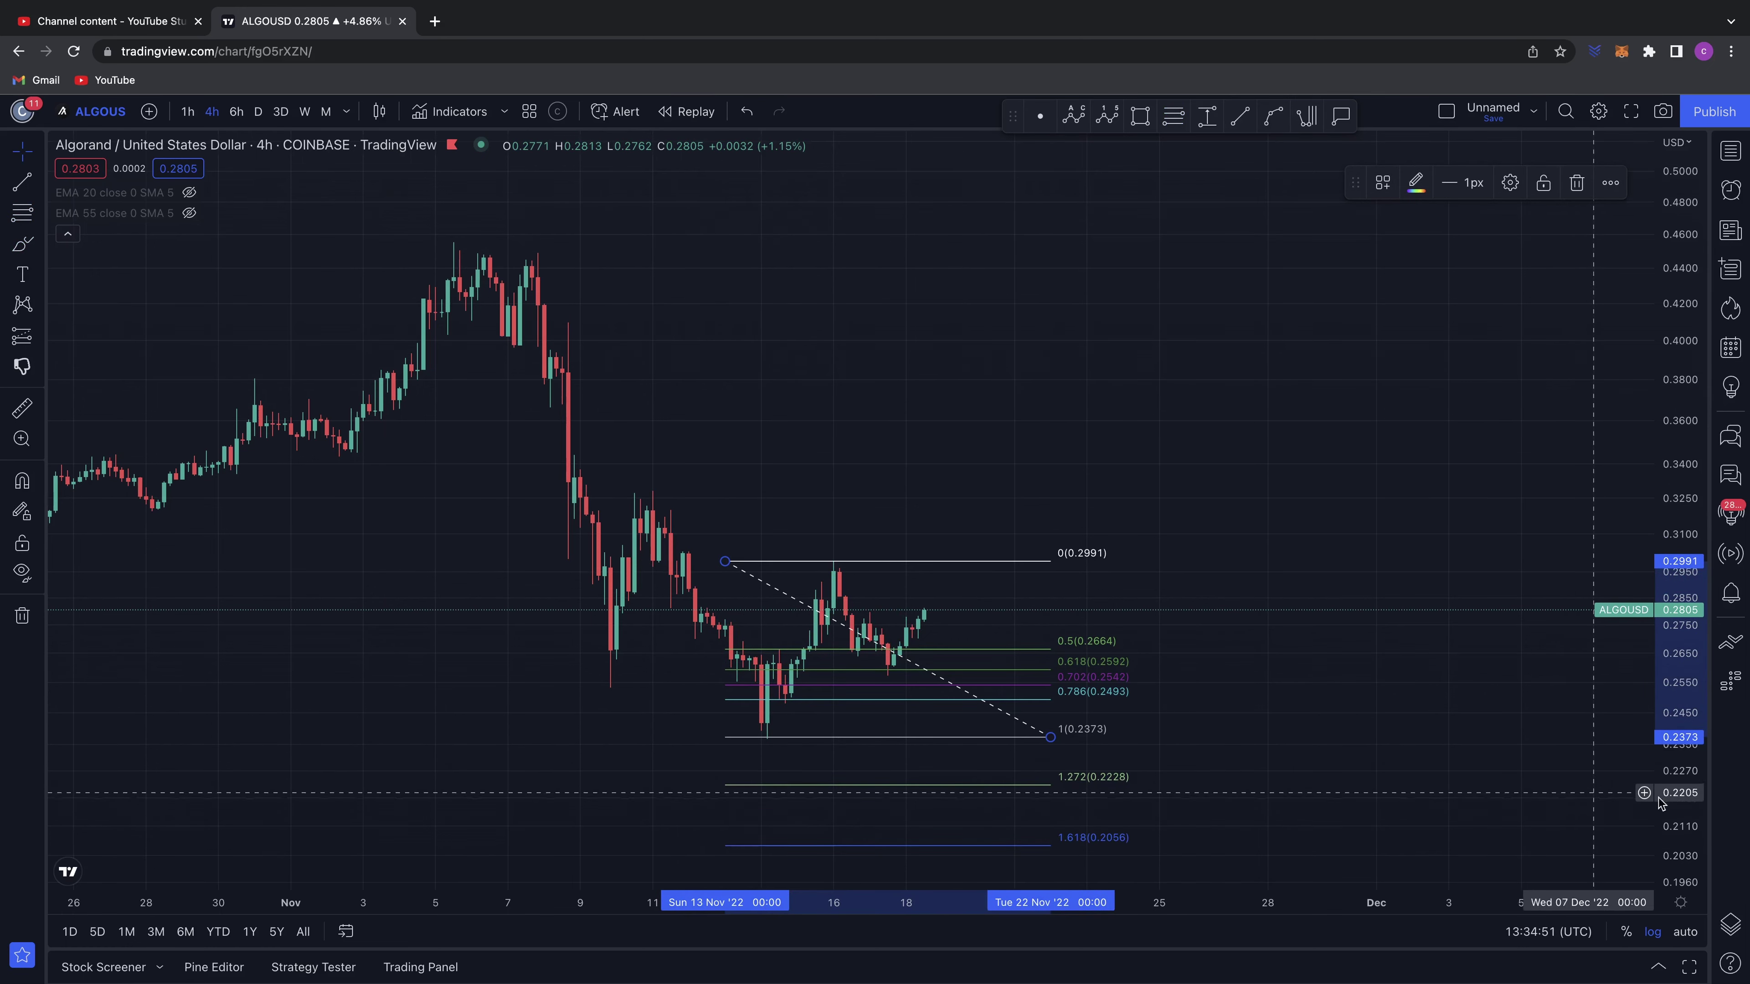
mouse_move(1671, 772)
mouse_down()
mouse_move(1633, 727)
mouse_move(1500, 654)
mouse_move(1501, 584)
mouse_up()
click(22, 244)
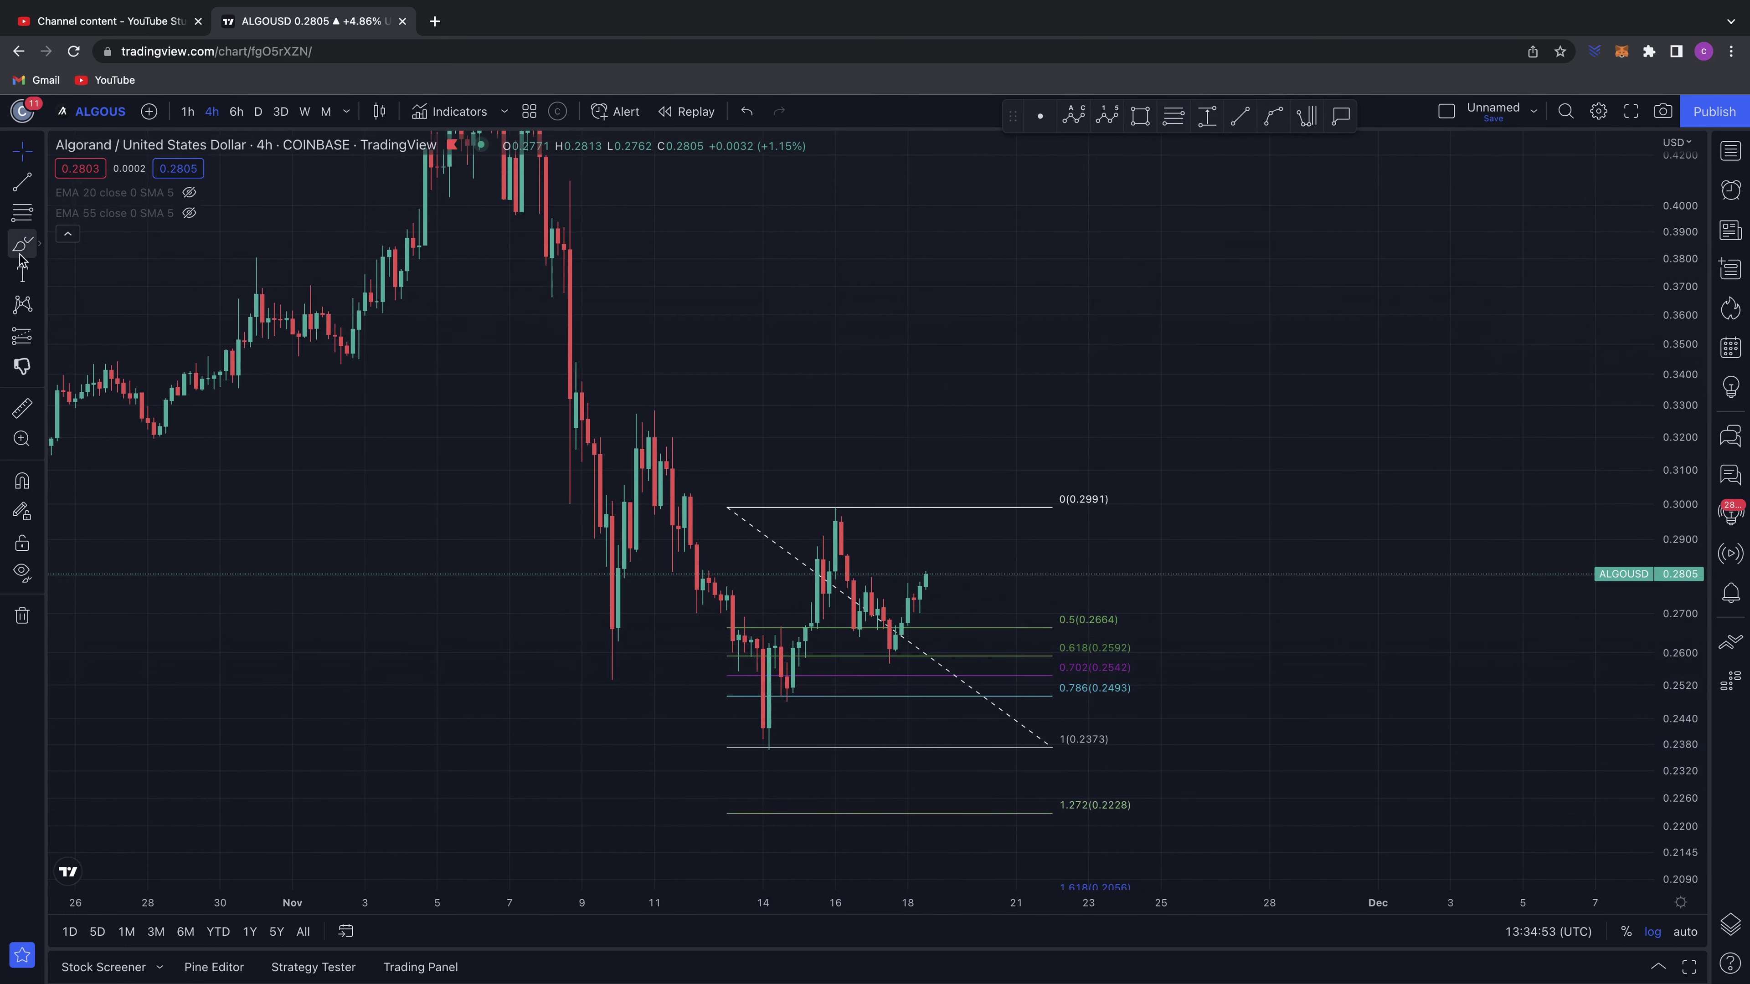
- Brush circles around the 16 Nov high, 14 Nov low, 0.618 and 0 labels, and trace the upswing, pullback to 0.618 and bounce
mouse_move(837, 490)
mouse_down()
mouse_move(865, 512)
mouse_move(844, 491)
mouse_up()
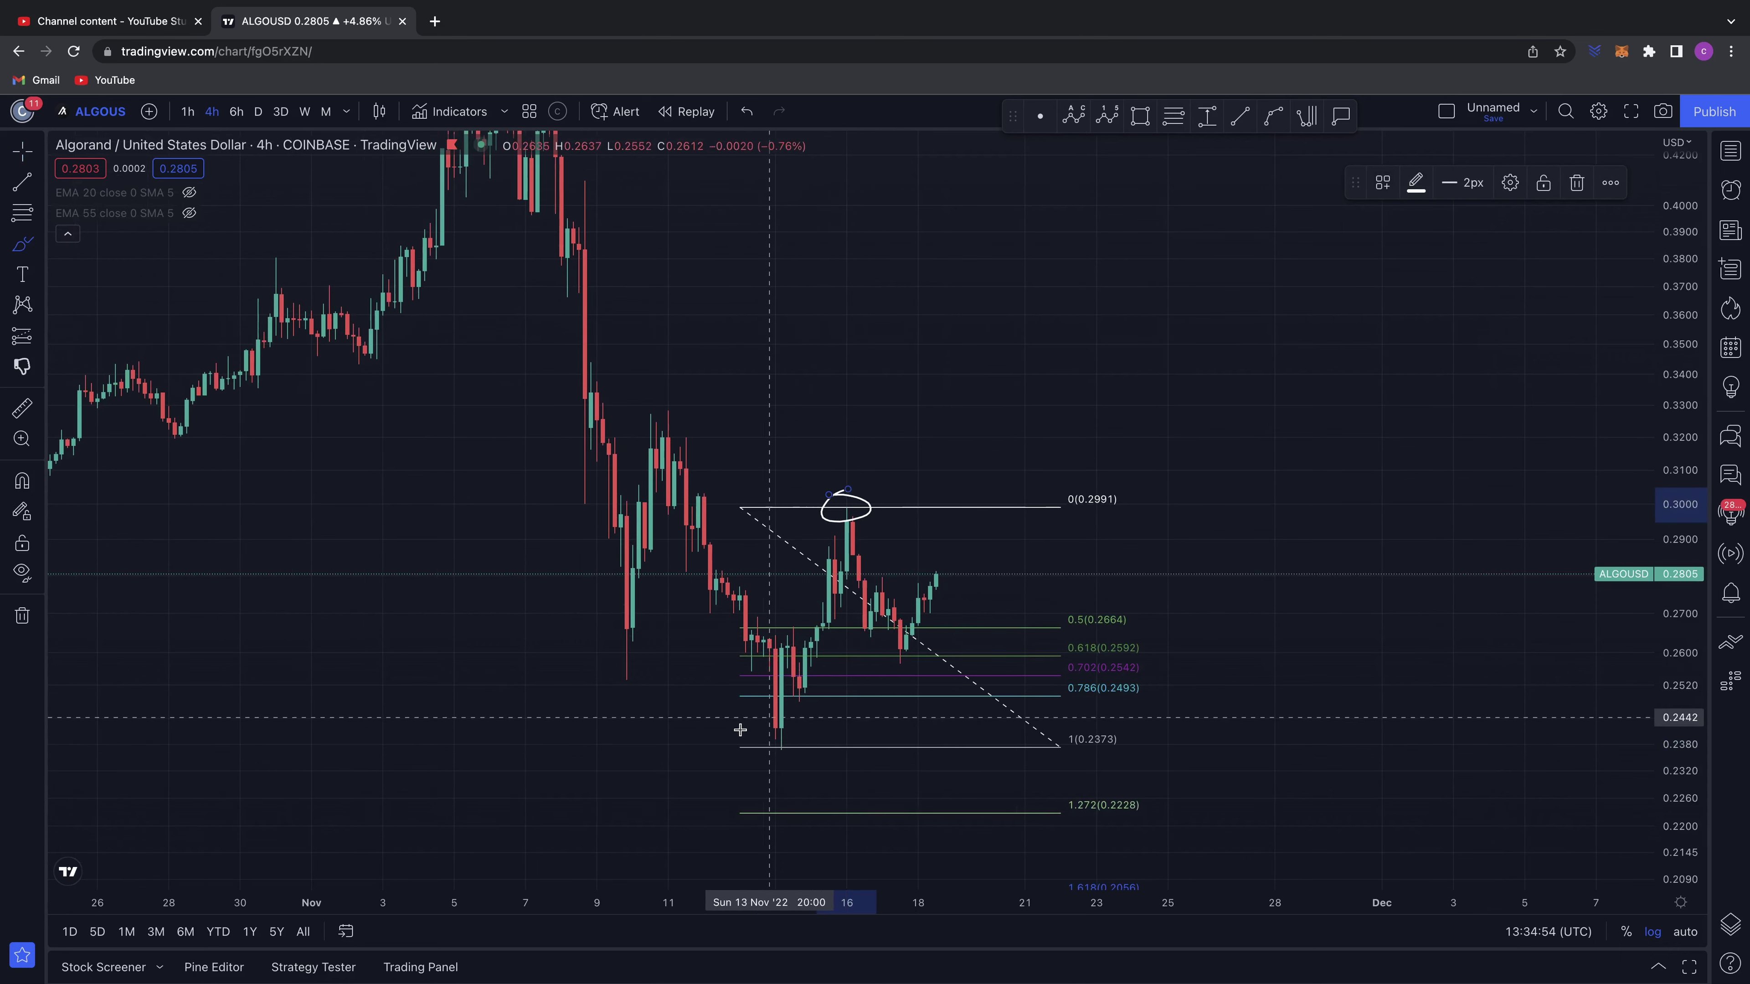
mouse_move(754, 720)
mouse_down()
mouse_move(781, 752)
mouse_move(847, 514)
mouse_up()
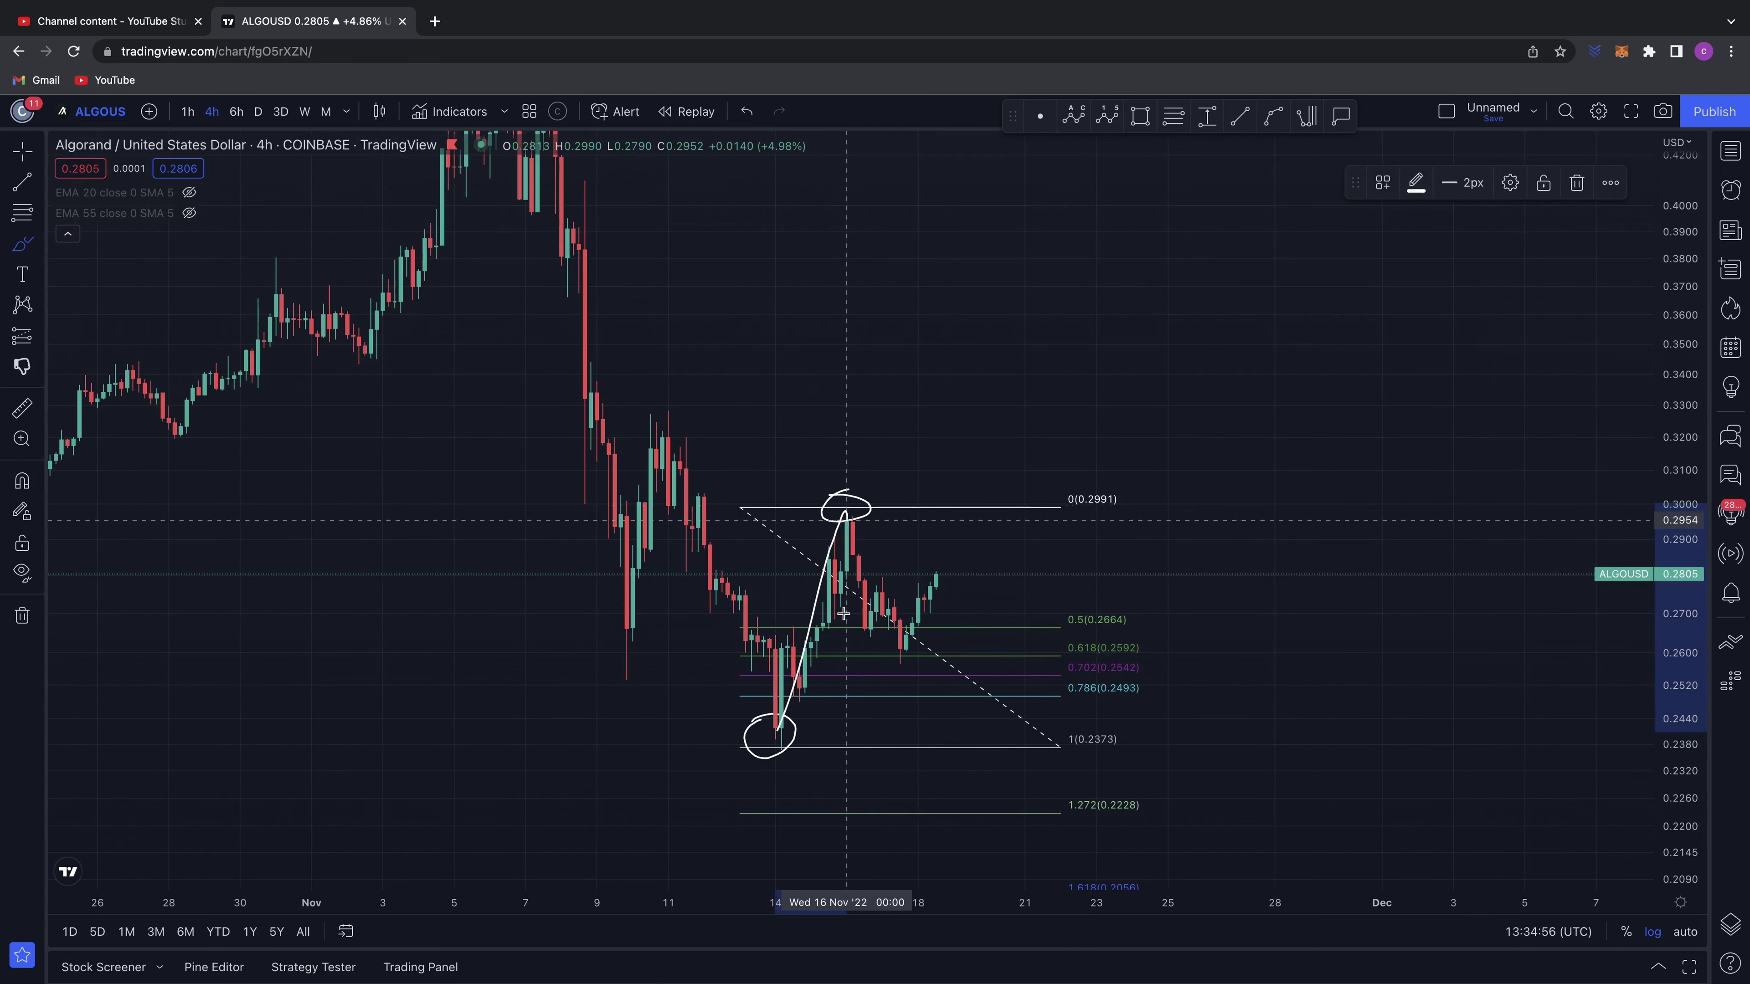
drag(874, 572, 894, 651)
mouse_move(1152, 639)
mouse_down()
mouse_move(1094, 634)
mouse_move(1064, 657)
mouse_move(1157, 643)
mouse_up()
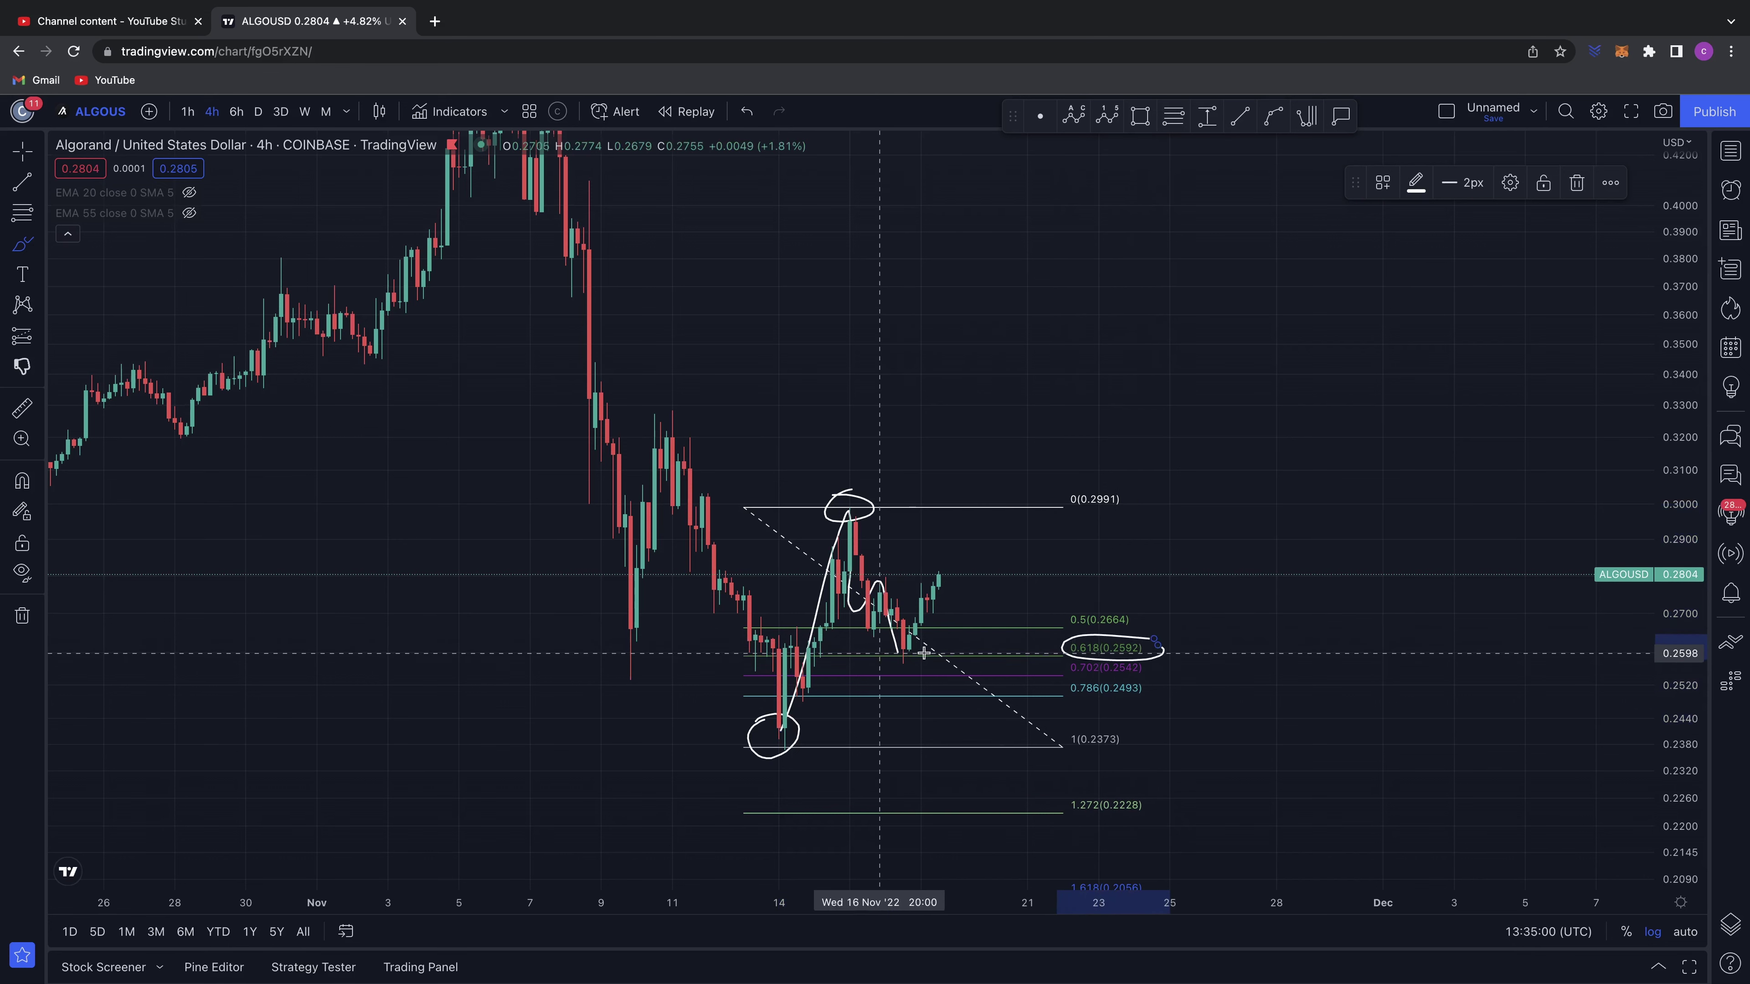
mouse_move(884, 652)
mouse_down()
mouse_move(930, 654)
mouse_move(942, 574)
mouse_up()
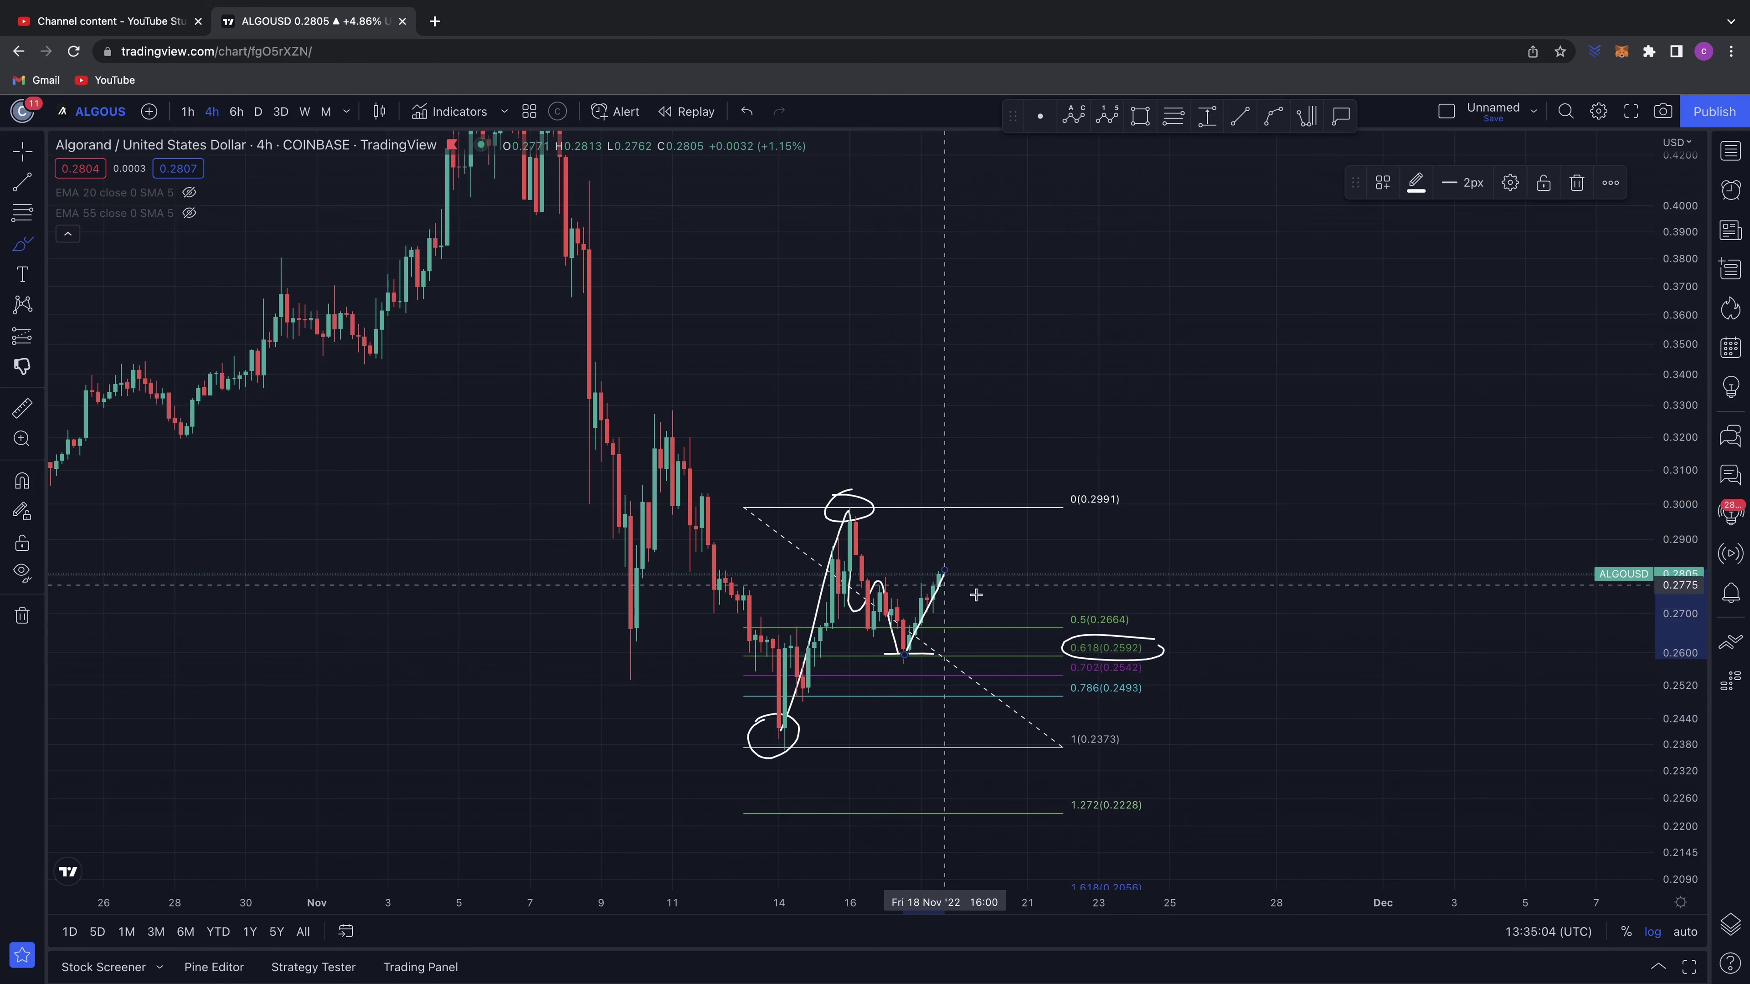
mouse_move(1130, 480)
mouse_down()
mouse_move(1064, 501)
mouse_move(1111, 503)
mouse_up()
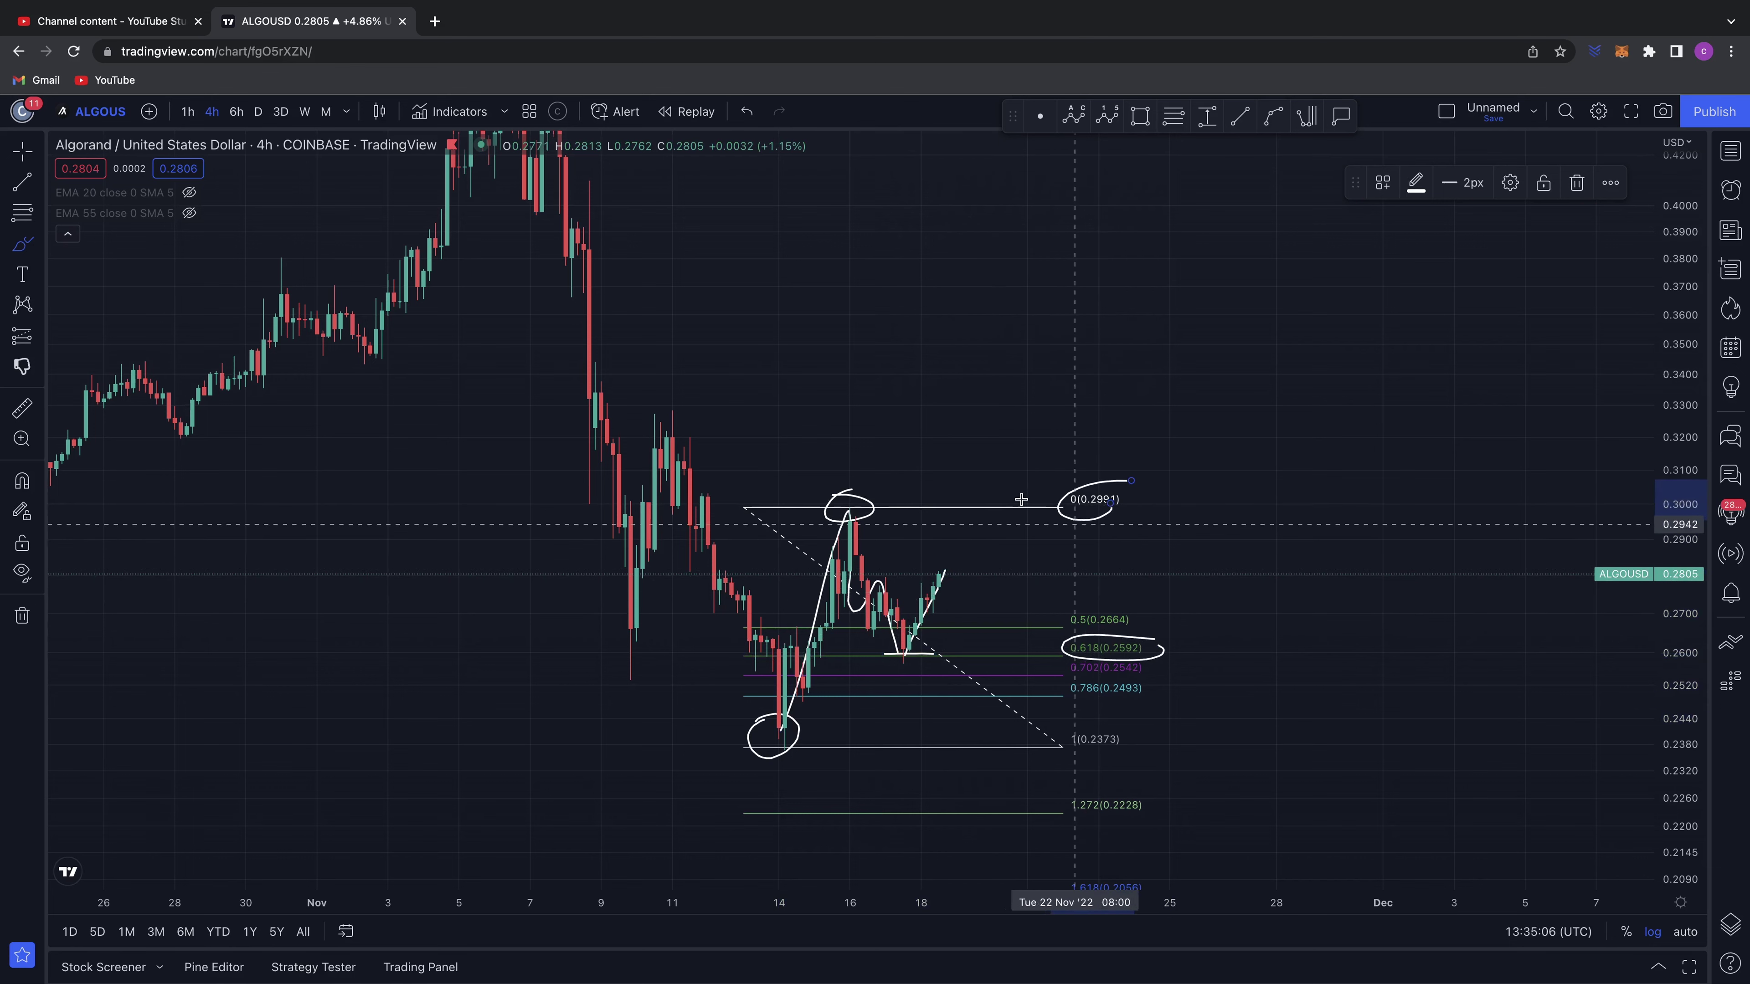
- Undo the swing strokes and label circles, then redraw the swing, pullback and bounce, circling the 0.618 label and the 17 Nov low
drag(590, 390, 1015, 650)
key(ctrl+z)
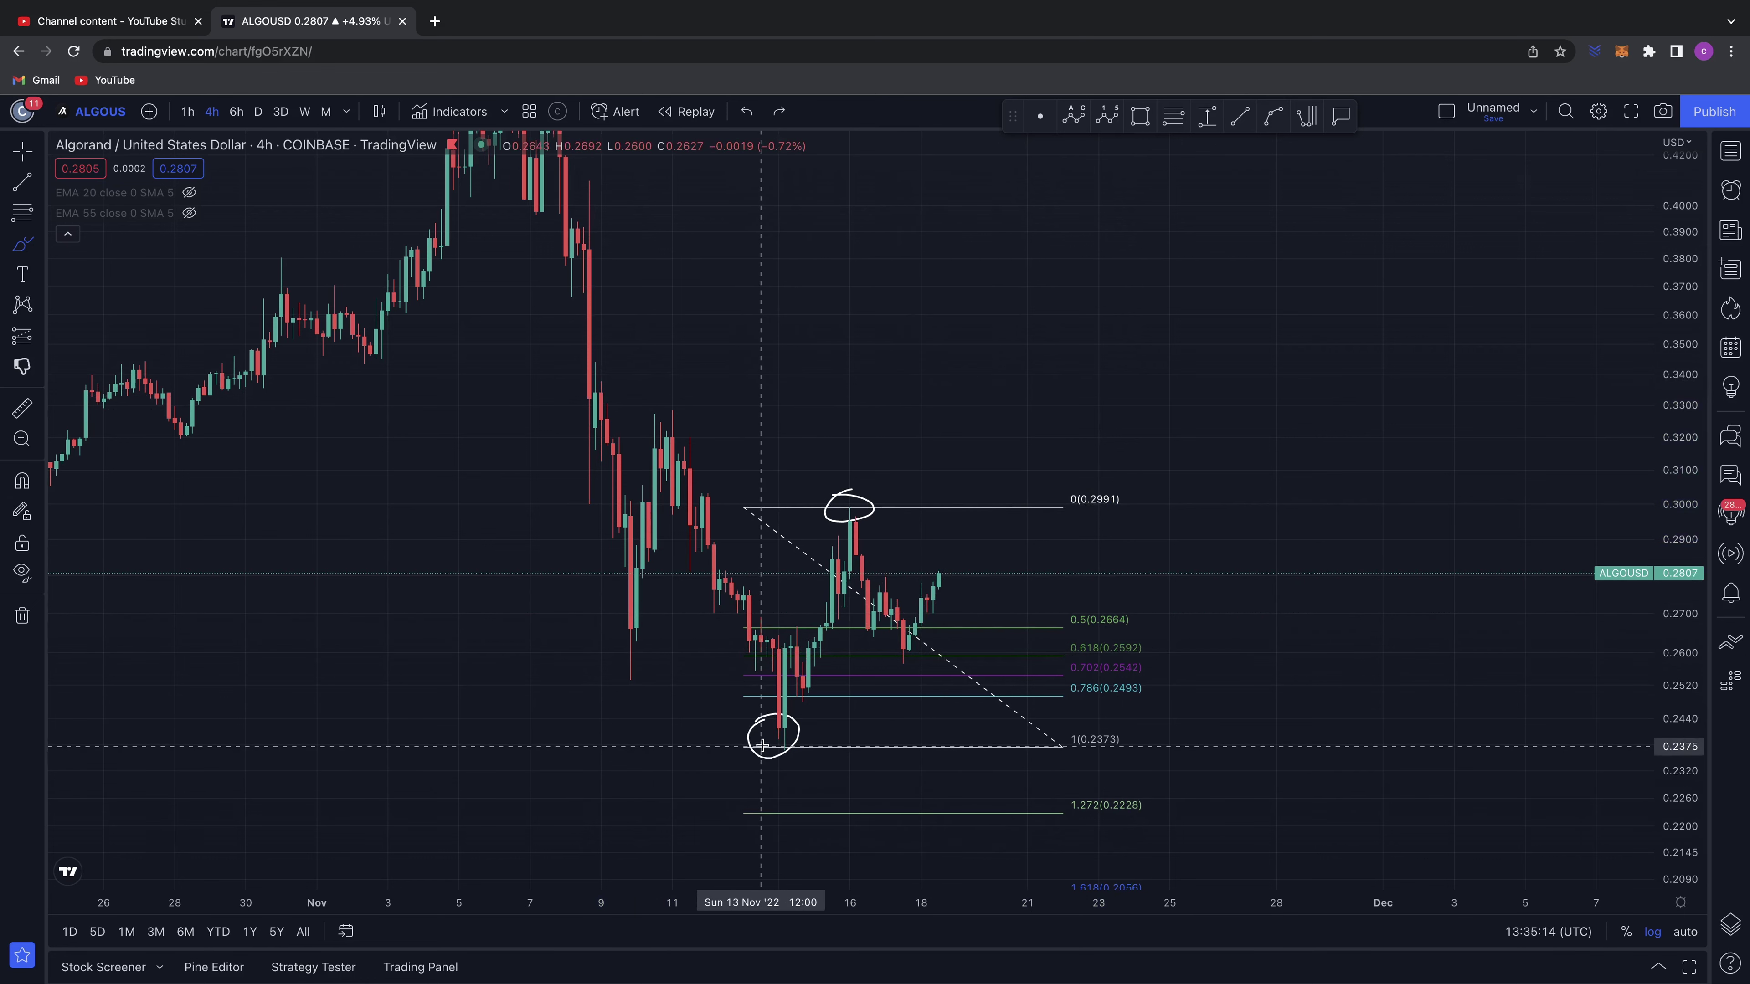
mouse_move(762, 745)
mouse_down()
mouse_move(841, 510)
mouse_move(898, 656)
mouse_up()
mouse_move(1155, 632)
mouse_down()
mouse_move(1057, 645)
mouse_move(1102, 666)
mouse_move(1153, 649)
mouse_up()
mouse_move(900, 659)
mouse_down()
mouse_move(925, 604)
mouse_move(887, 668)
mouse_move(905, 644)
mouse_up()
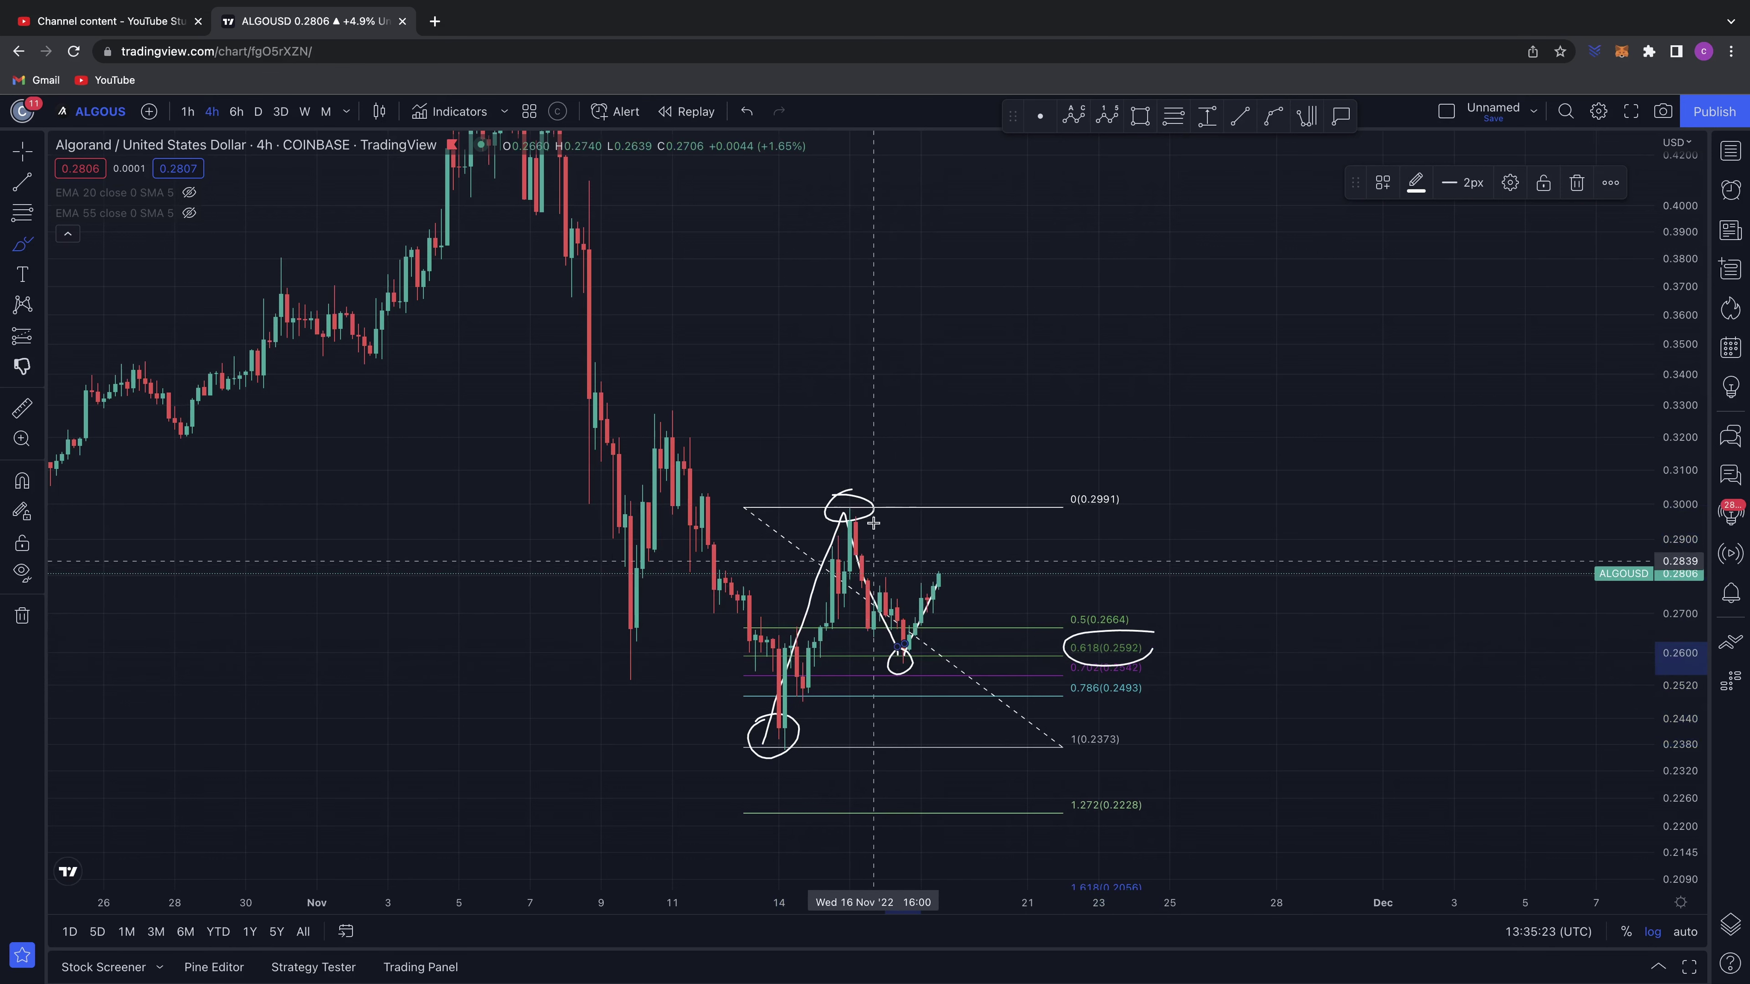
drag(895, 573, 977, 572)
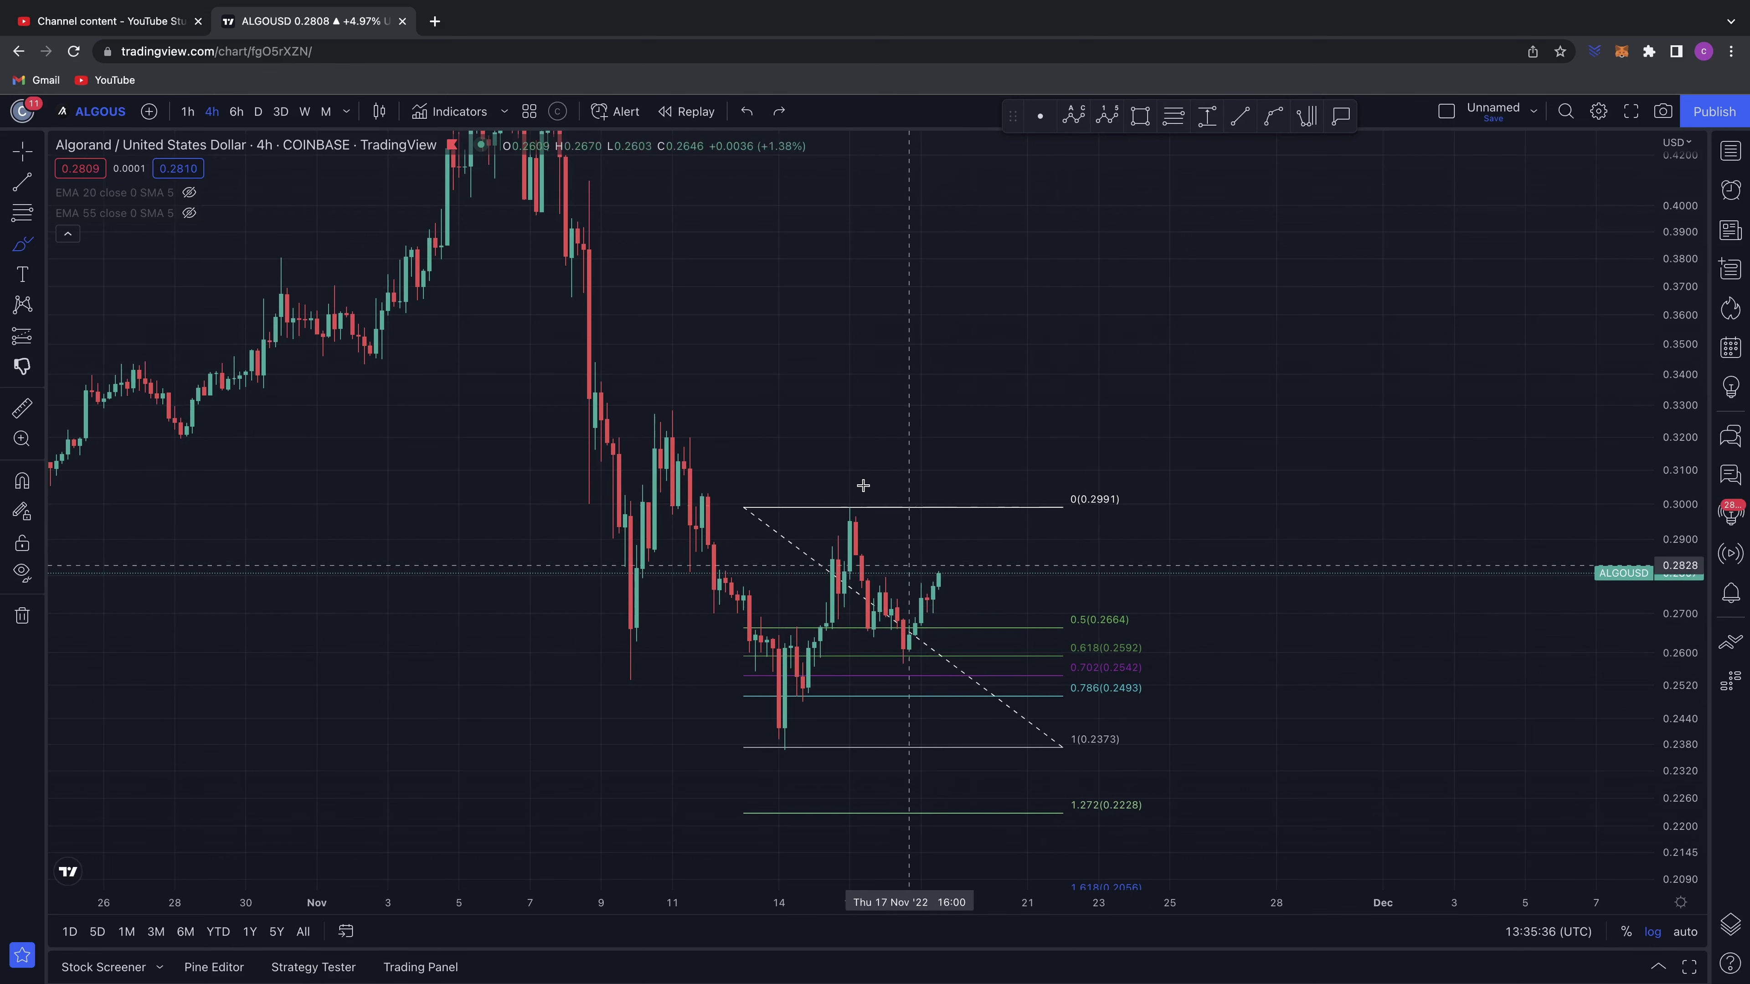
- Brush a horizontal line along the 0.2991 level and draw a descending trend line from 8 Nov at 0.3375 to 23 Nov at 0.2594
click(780, 505)
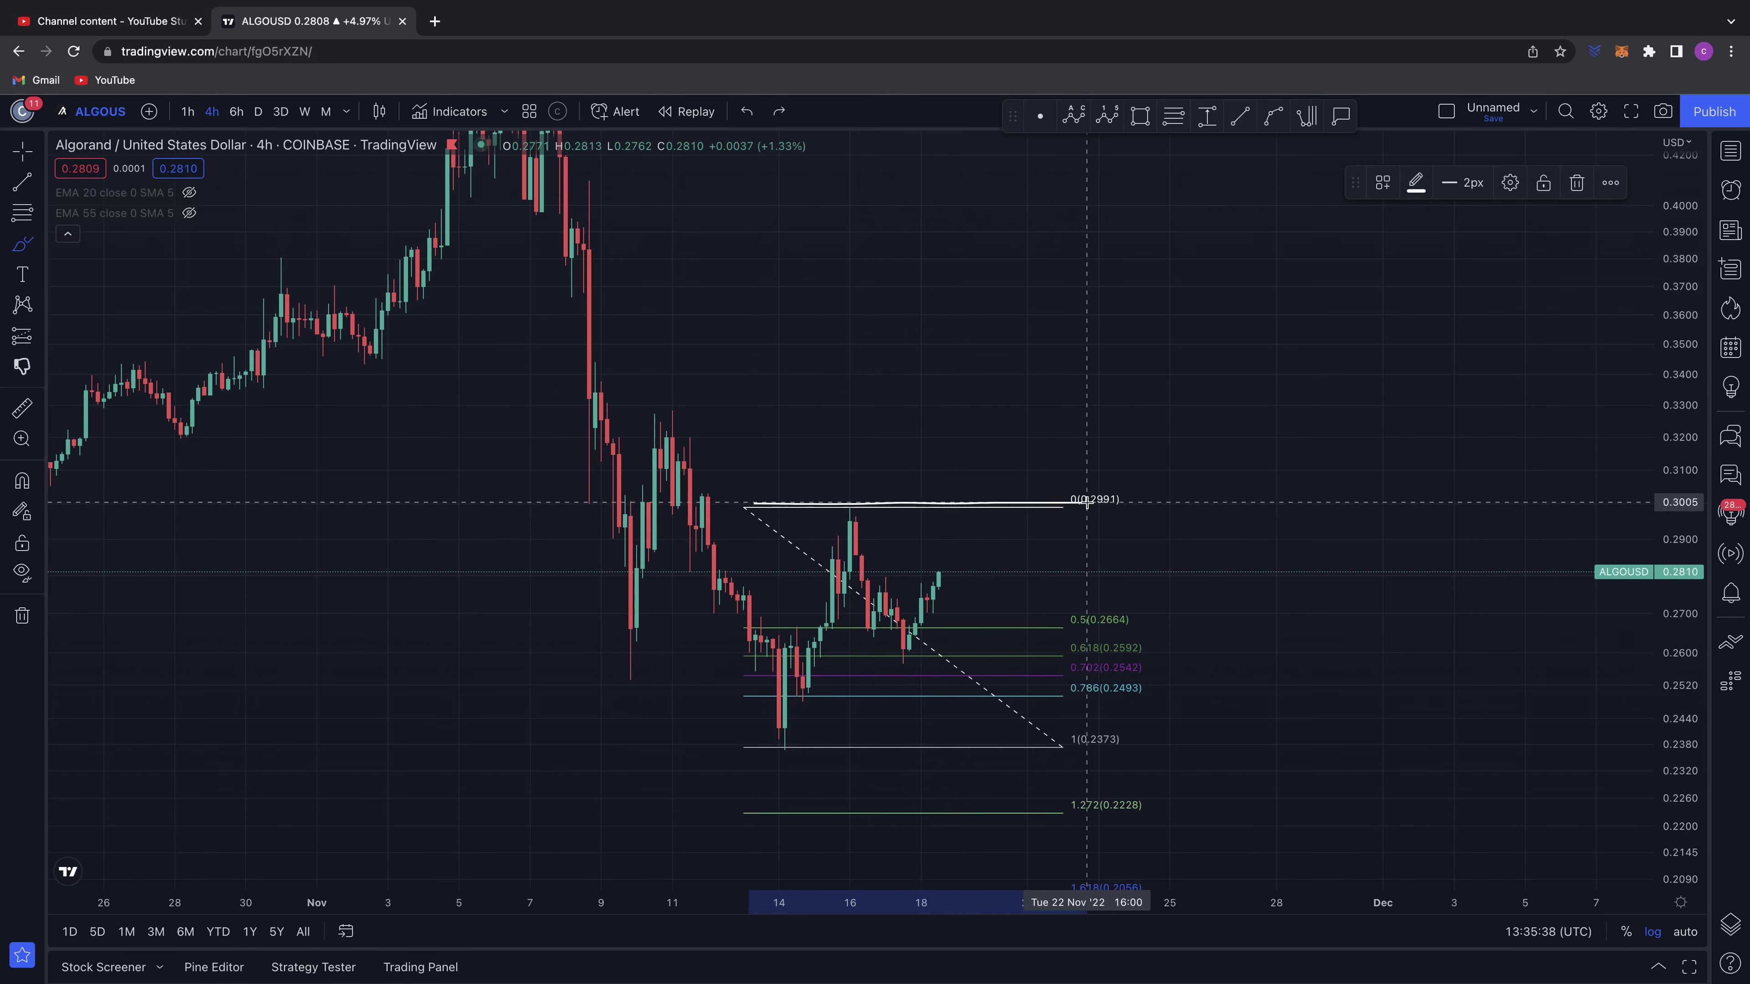
key(alt+t)
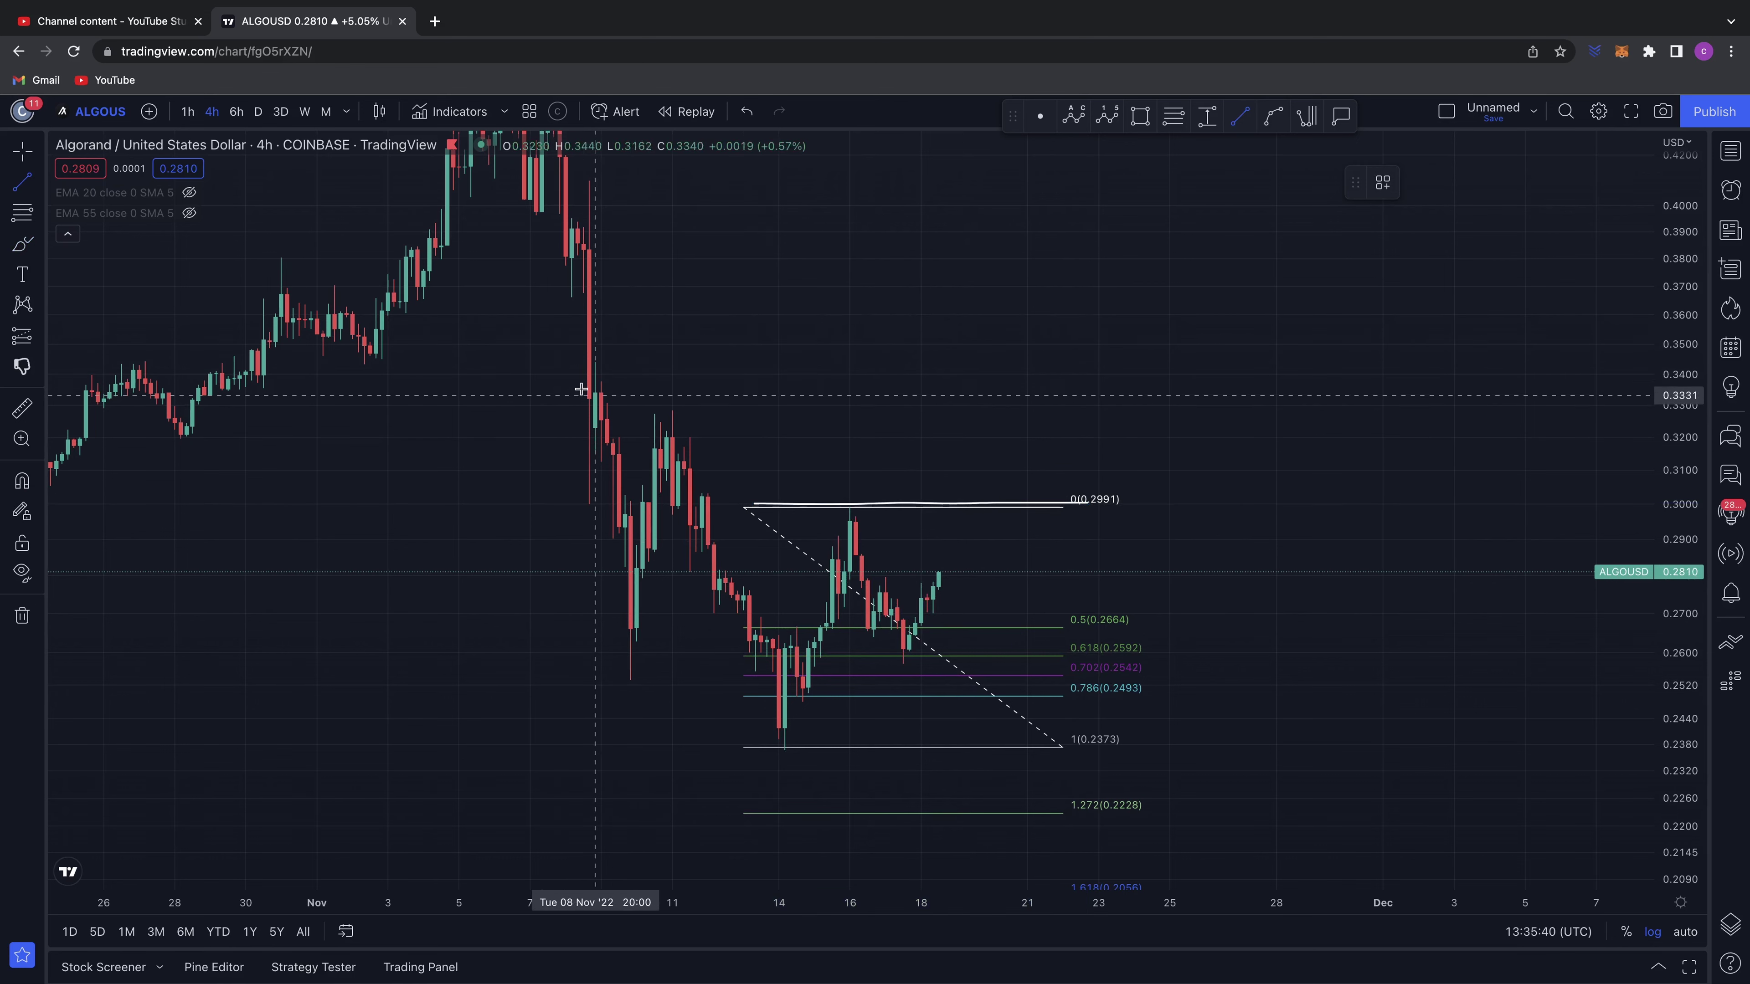
mouse_move(589, 382)
mouse_down()
mouse_move(1024, 645)
mouse_move(1132, 653)
mouse_up()
scroll(949, 609, up, 2)
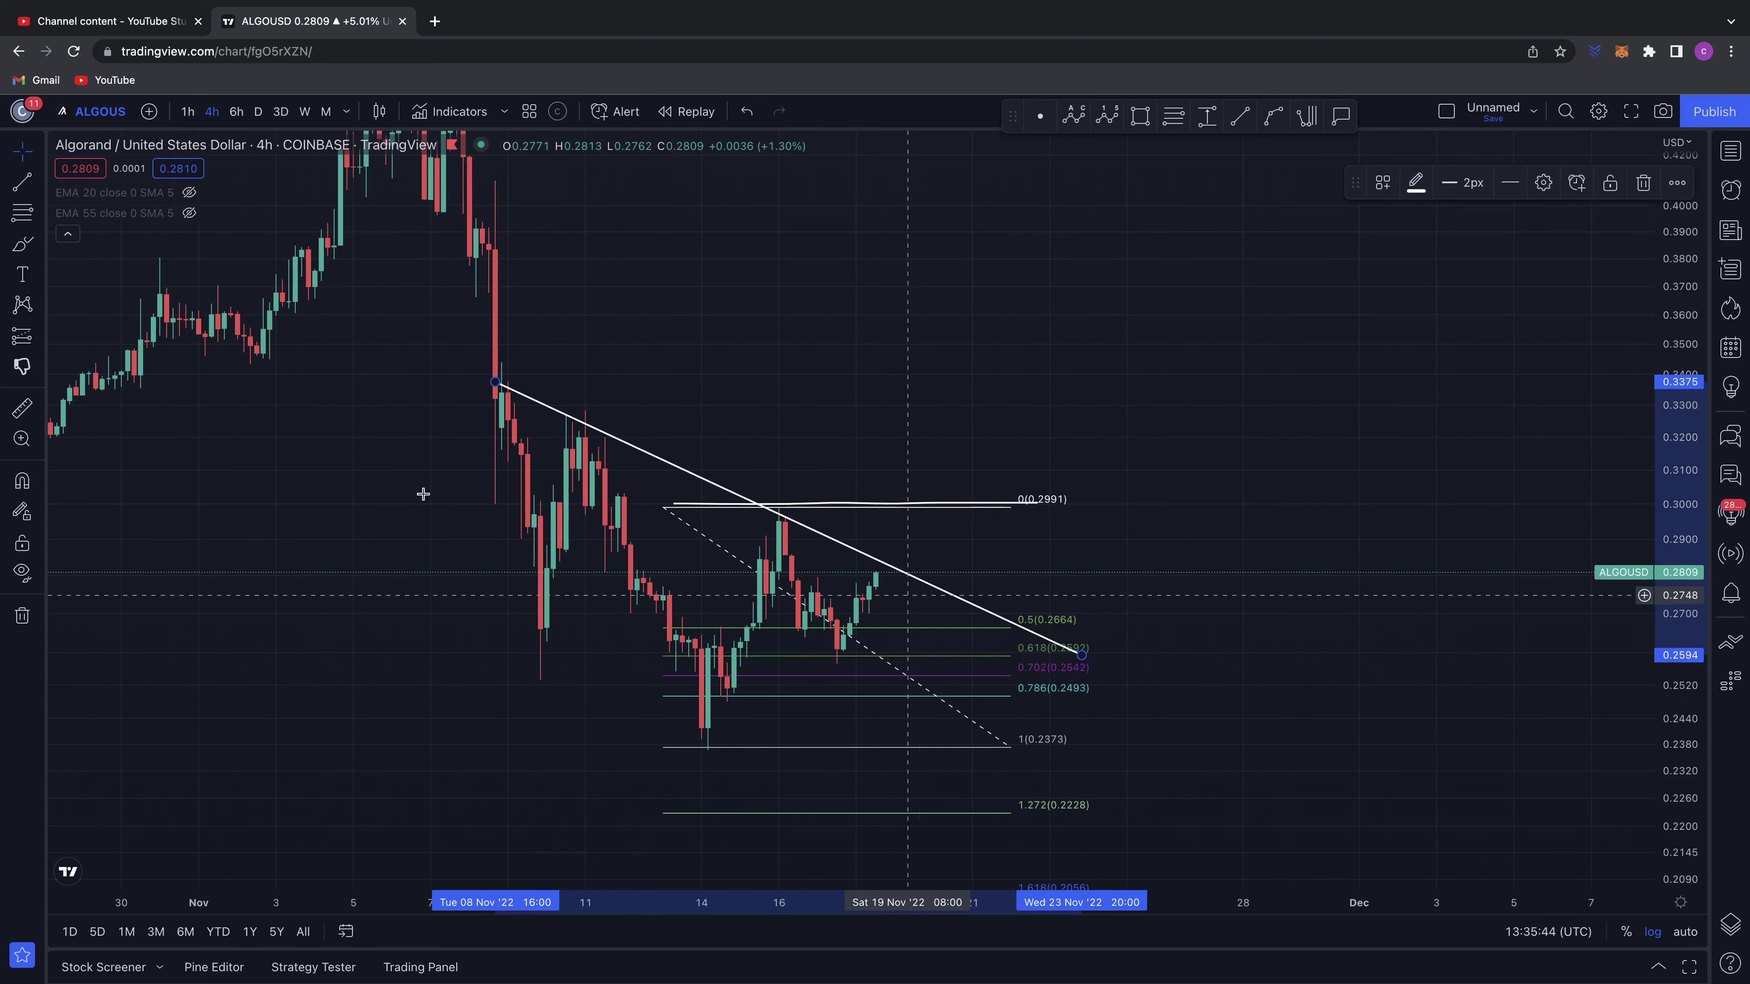
- Brush circles around the latest price at the trend line and the 0 (0.2991) label, and trace the rally from the 17 Nov low
click(22, 251)
drag(864, 564, 880, 552)
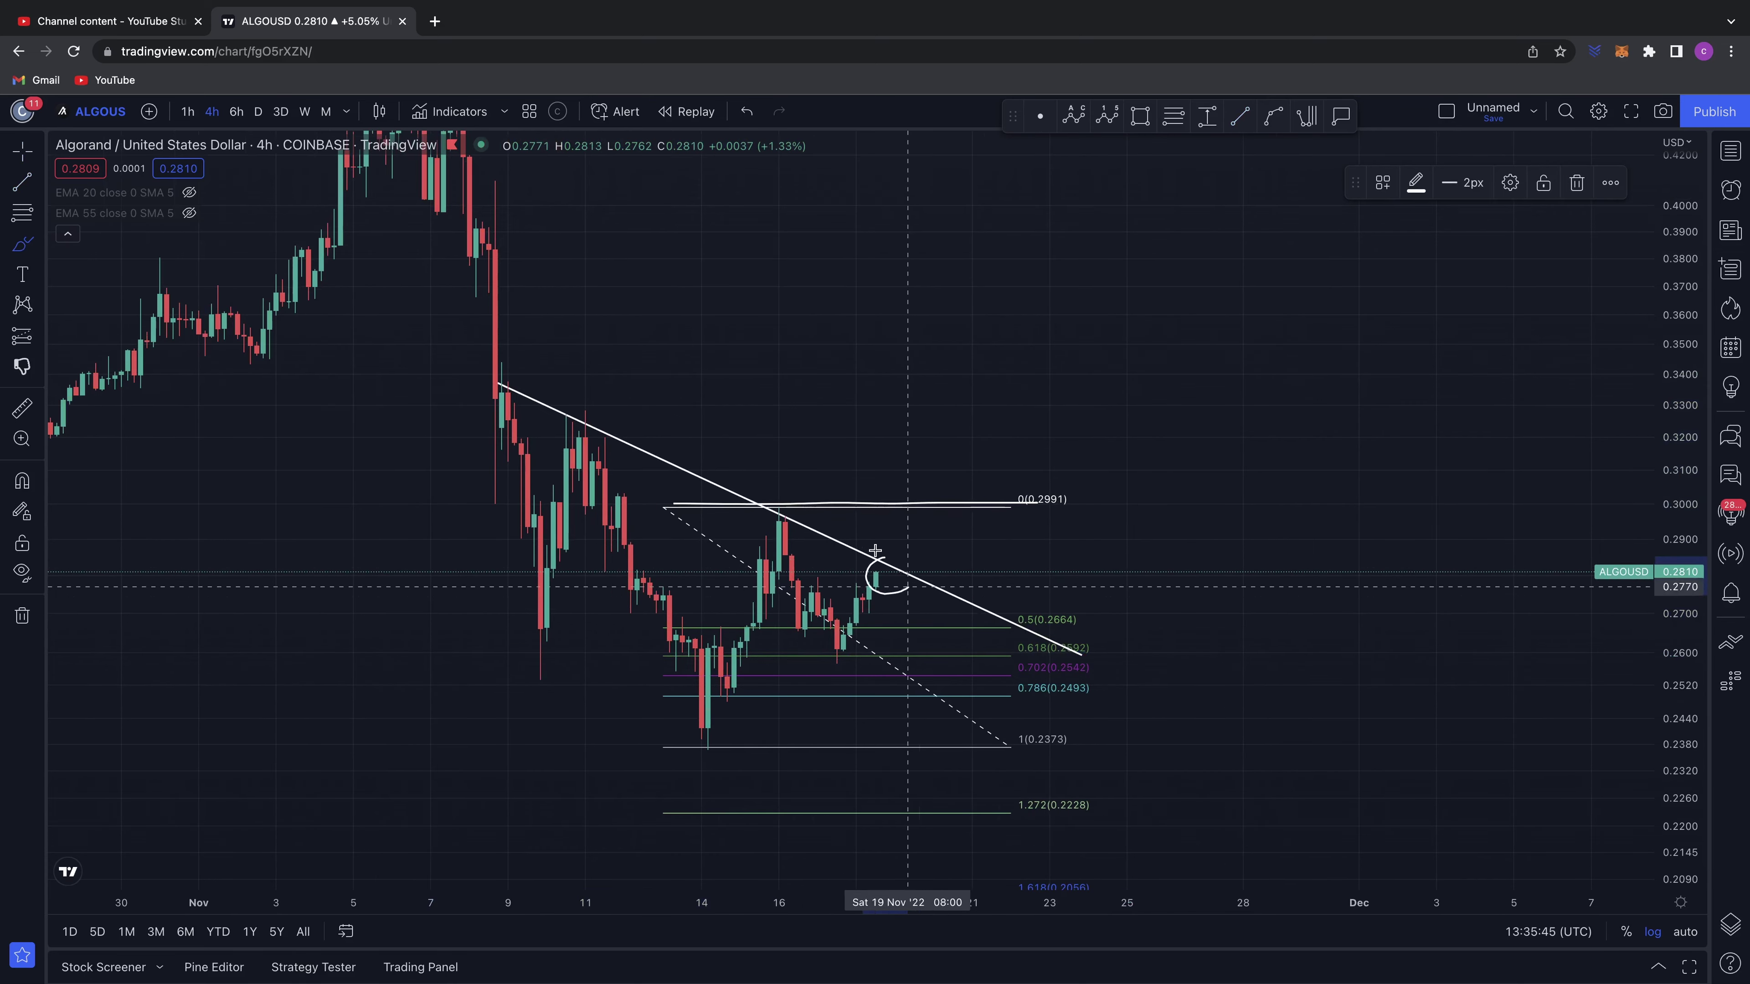
drag(1052, 477, 1050, 487)
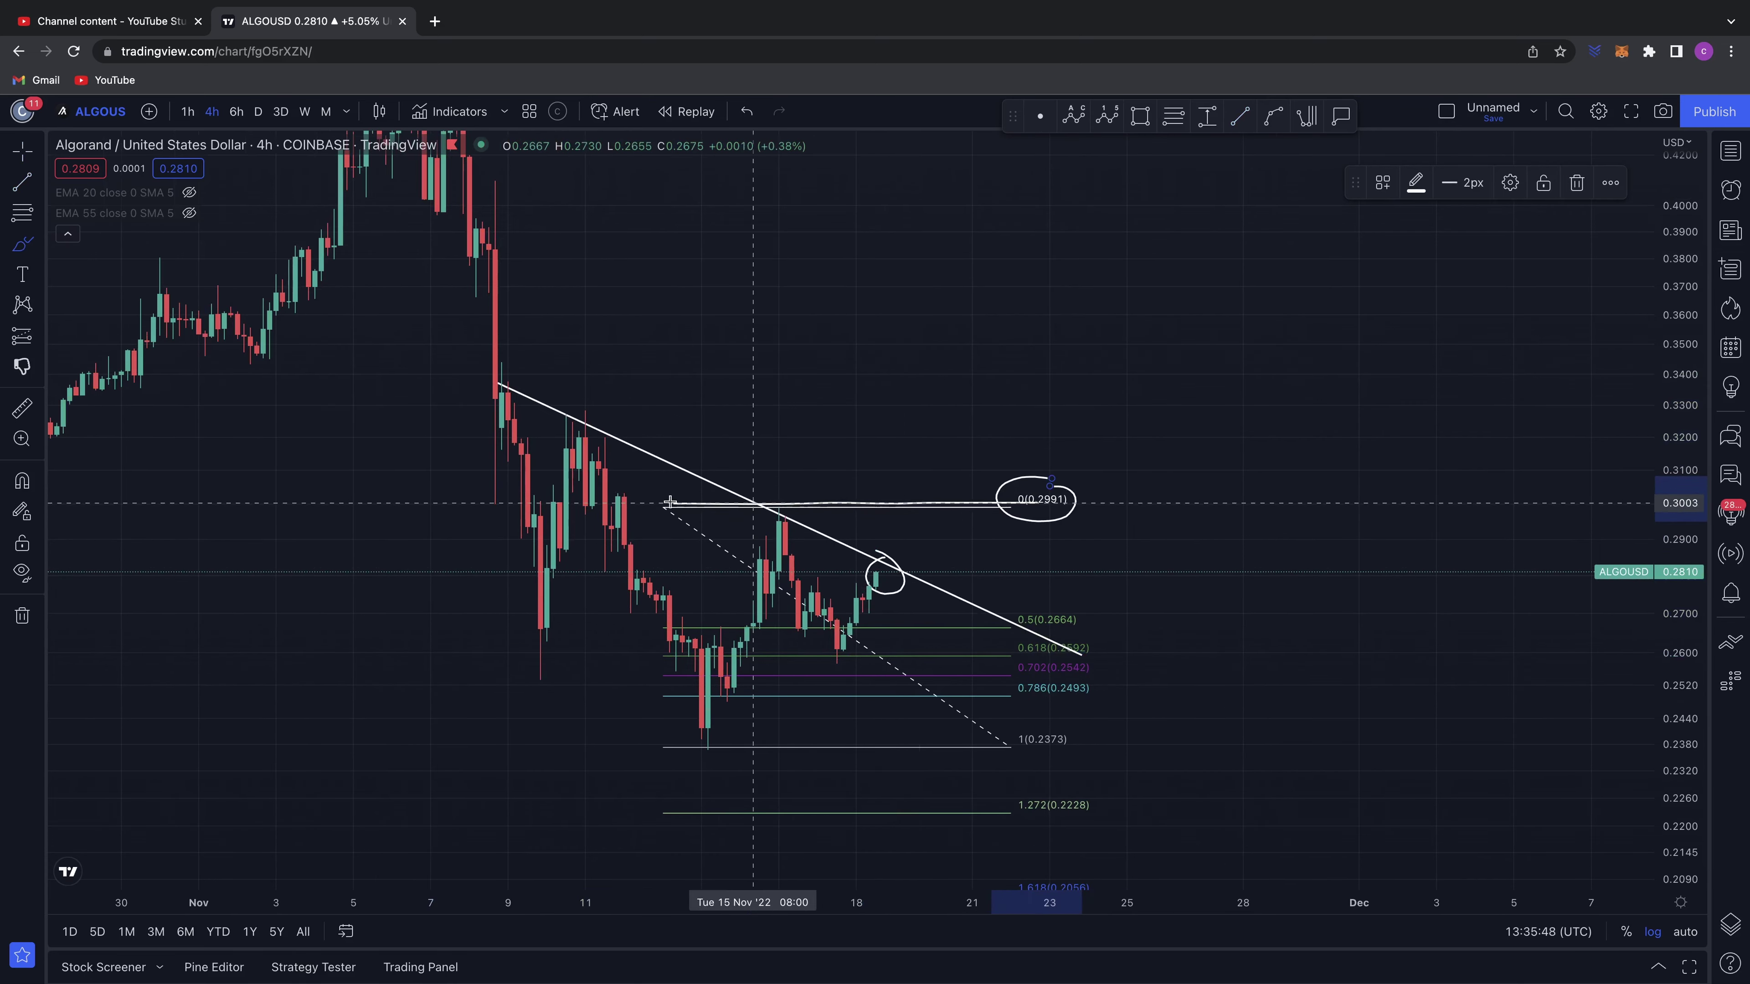
drag(673, 503, 866, 509)
drag(832, 657, 886, 561)
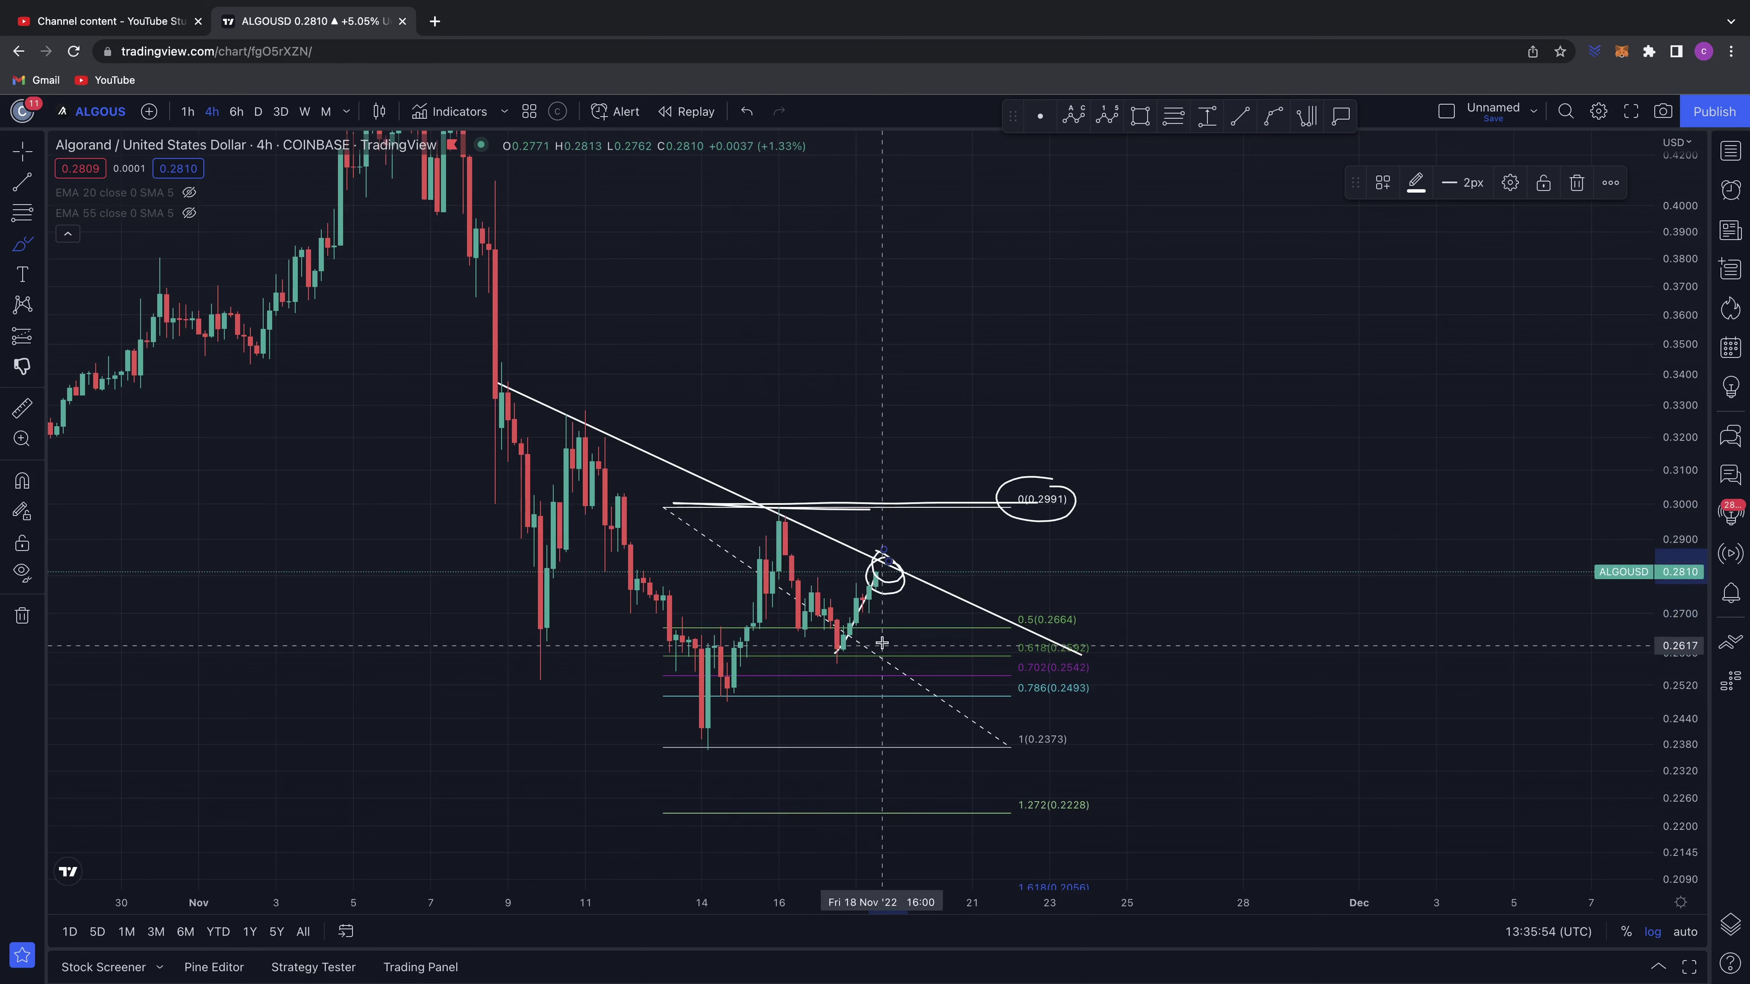
mouse_move(846, 659)
mouse_down()
mouse_move(834, 648)
mouse_move(882, 566)
mouse_move(869, 539)
mouse_move(934, 570)
mouse_up()
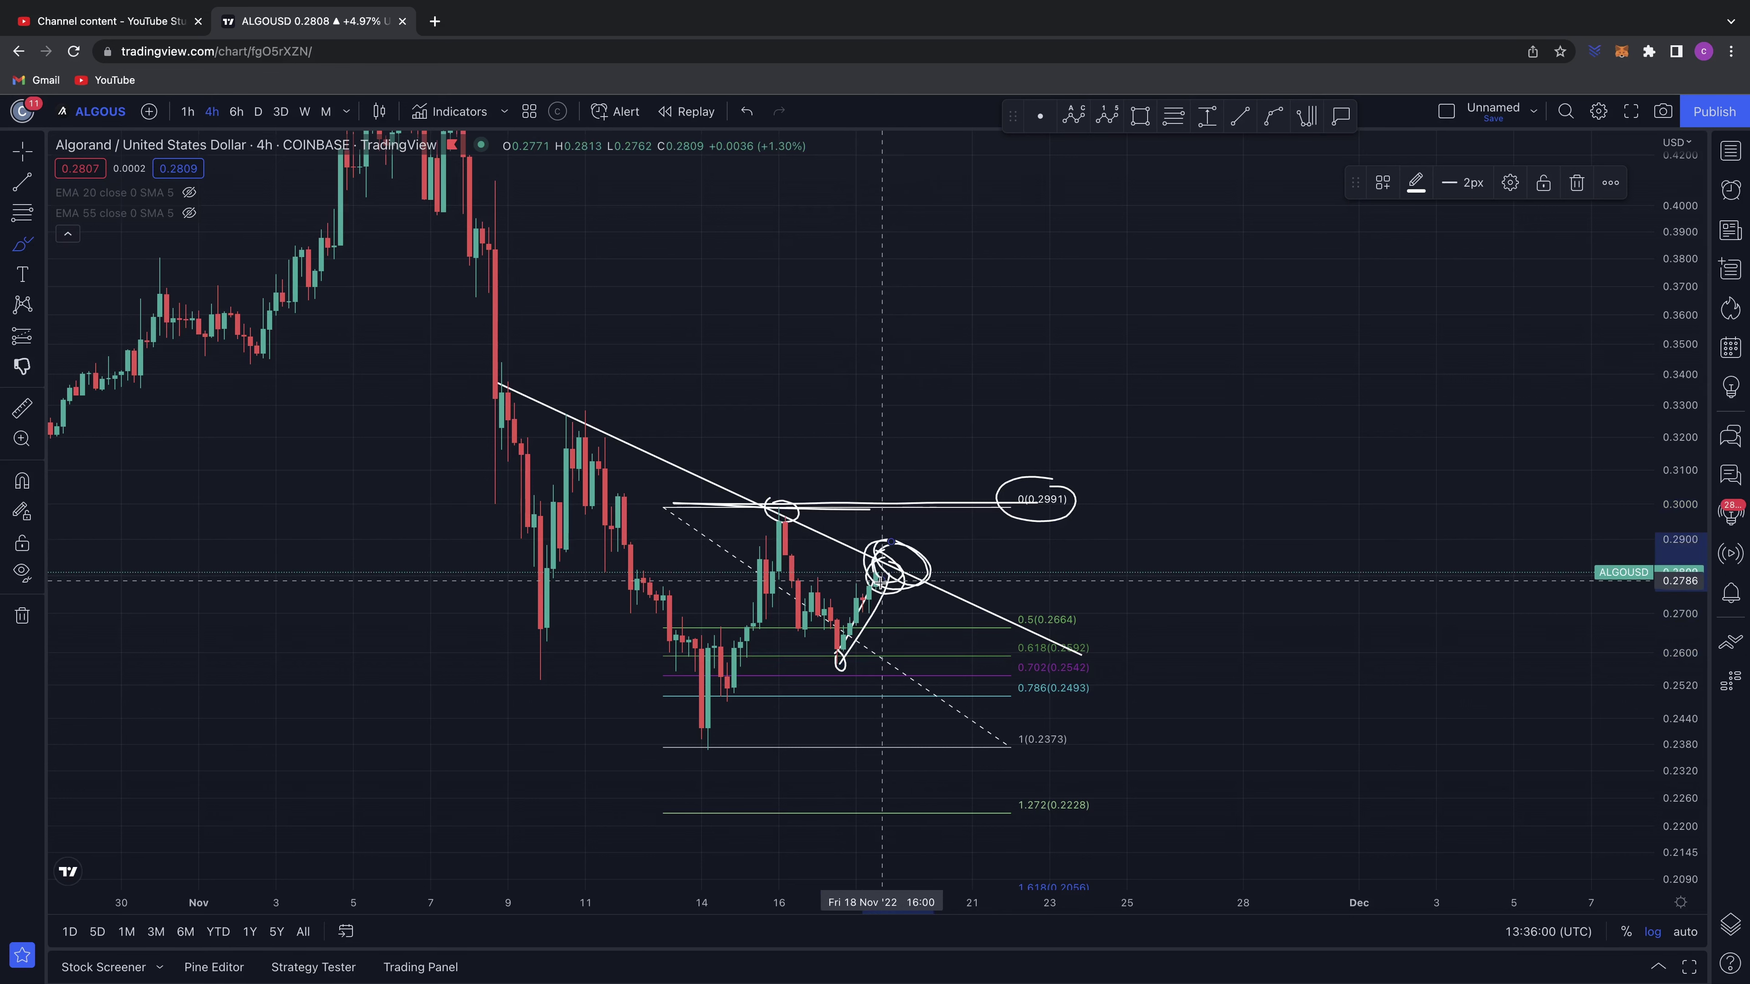
- Undo the brush marks and trend line, and remove the remaining Fibonacci retracement from the chart
key(super+z)
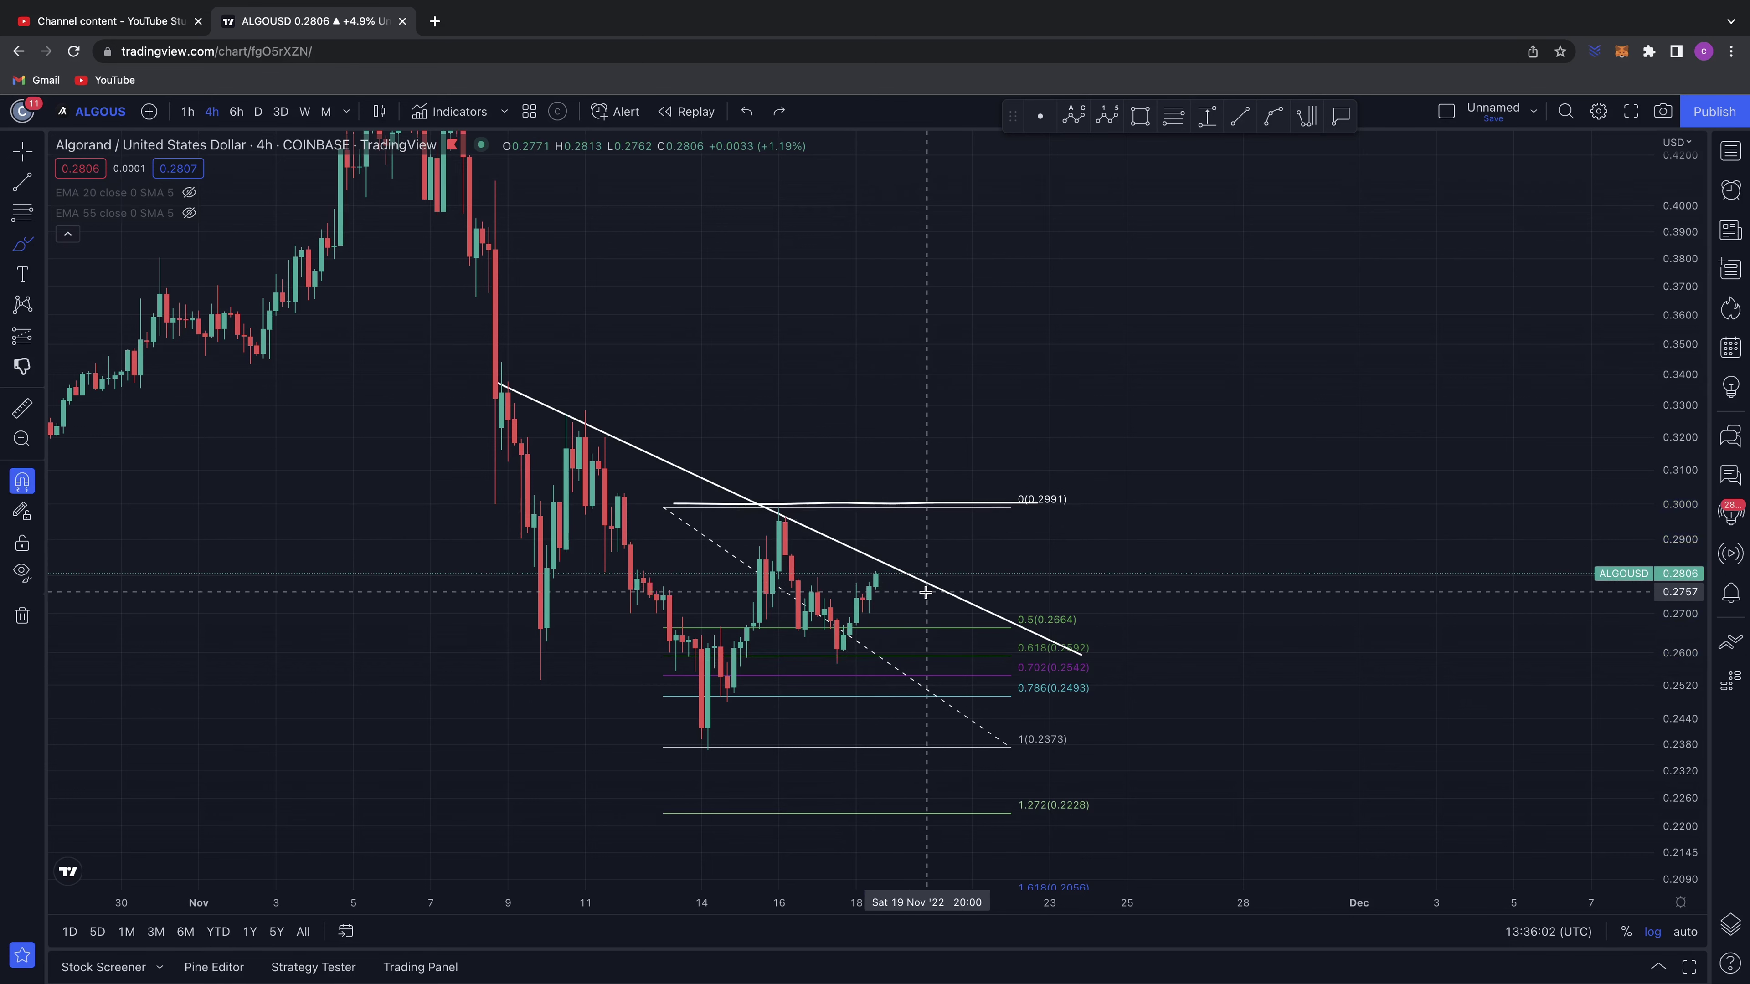
key(super+z)
key(super+z)
key(super+z)
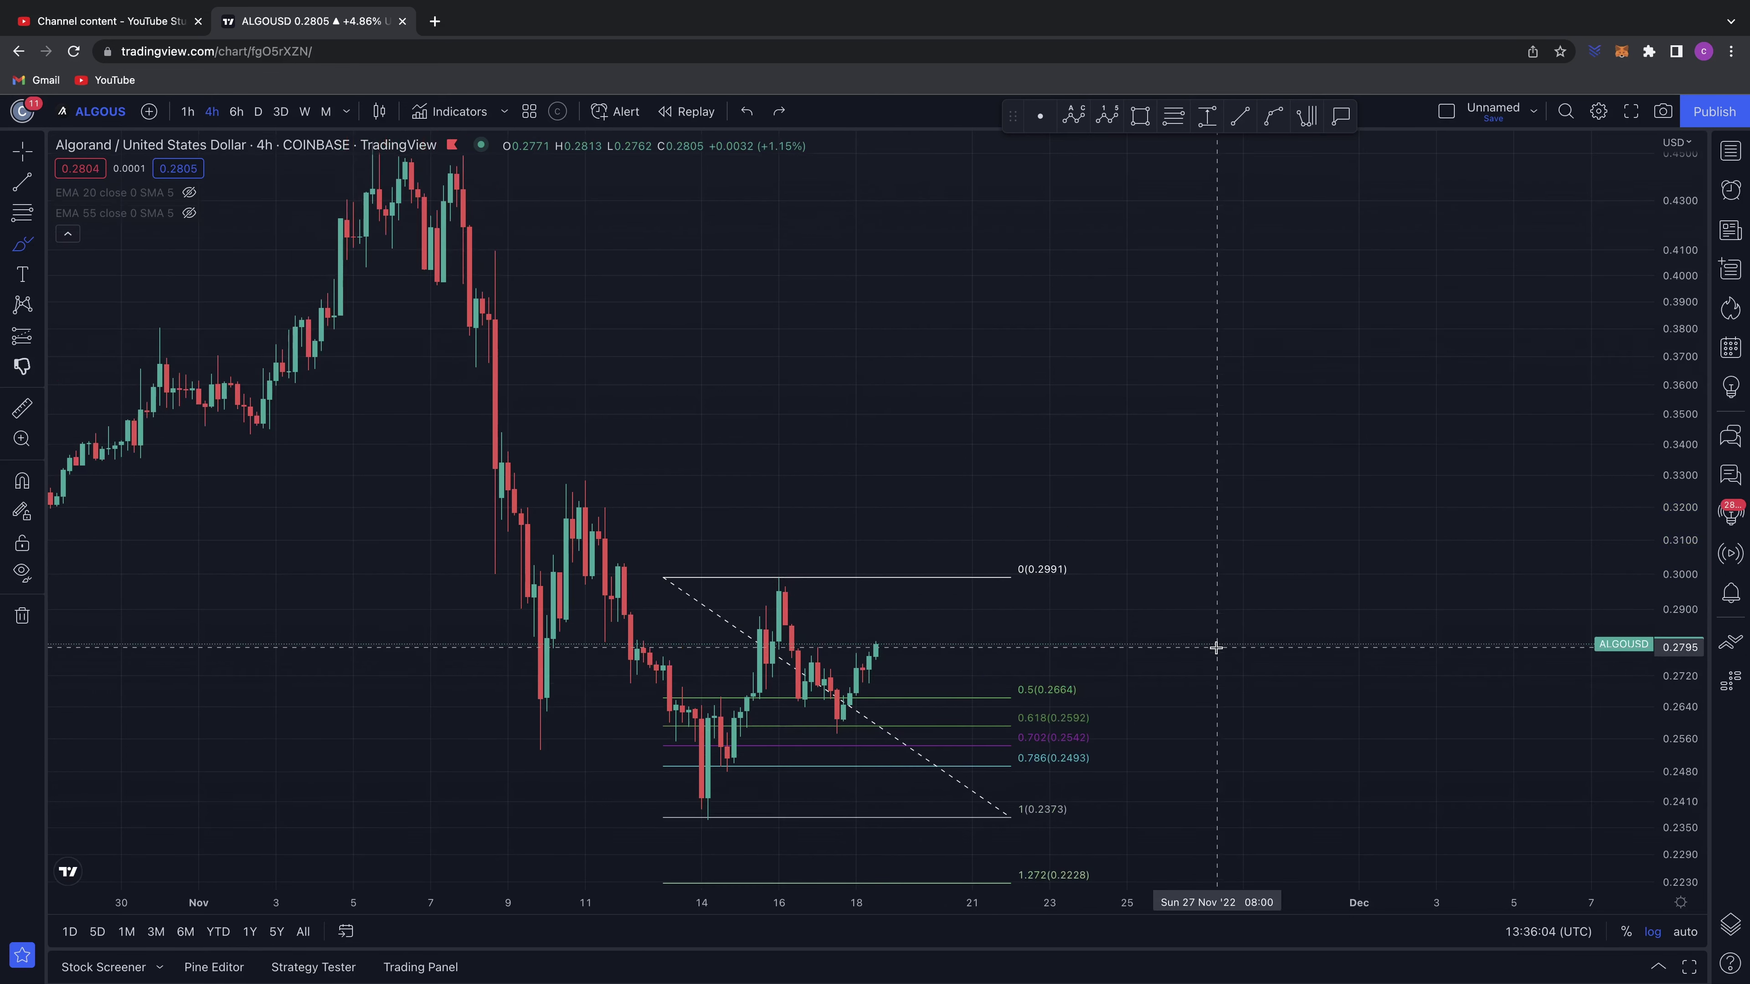
right_click(1218, 648)
click(1233, 834)
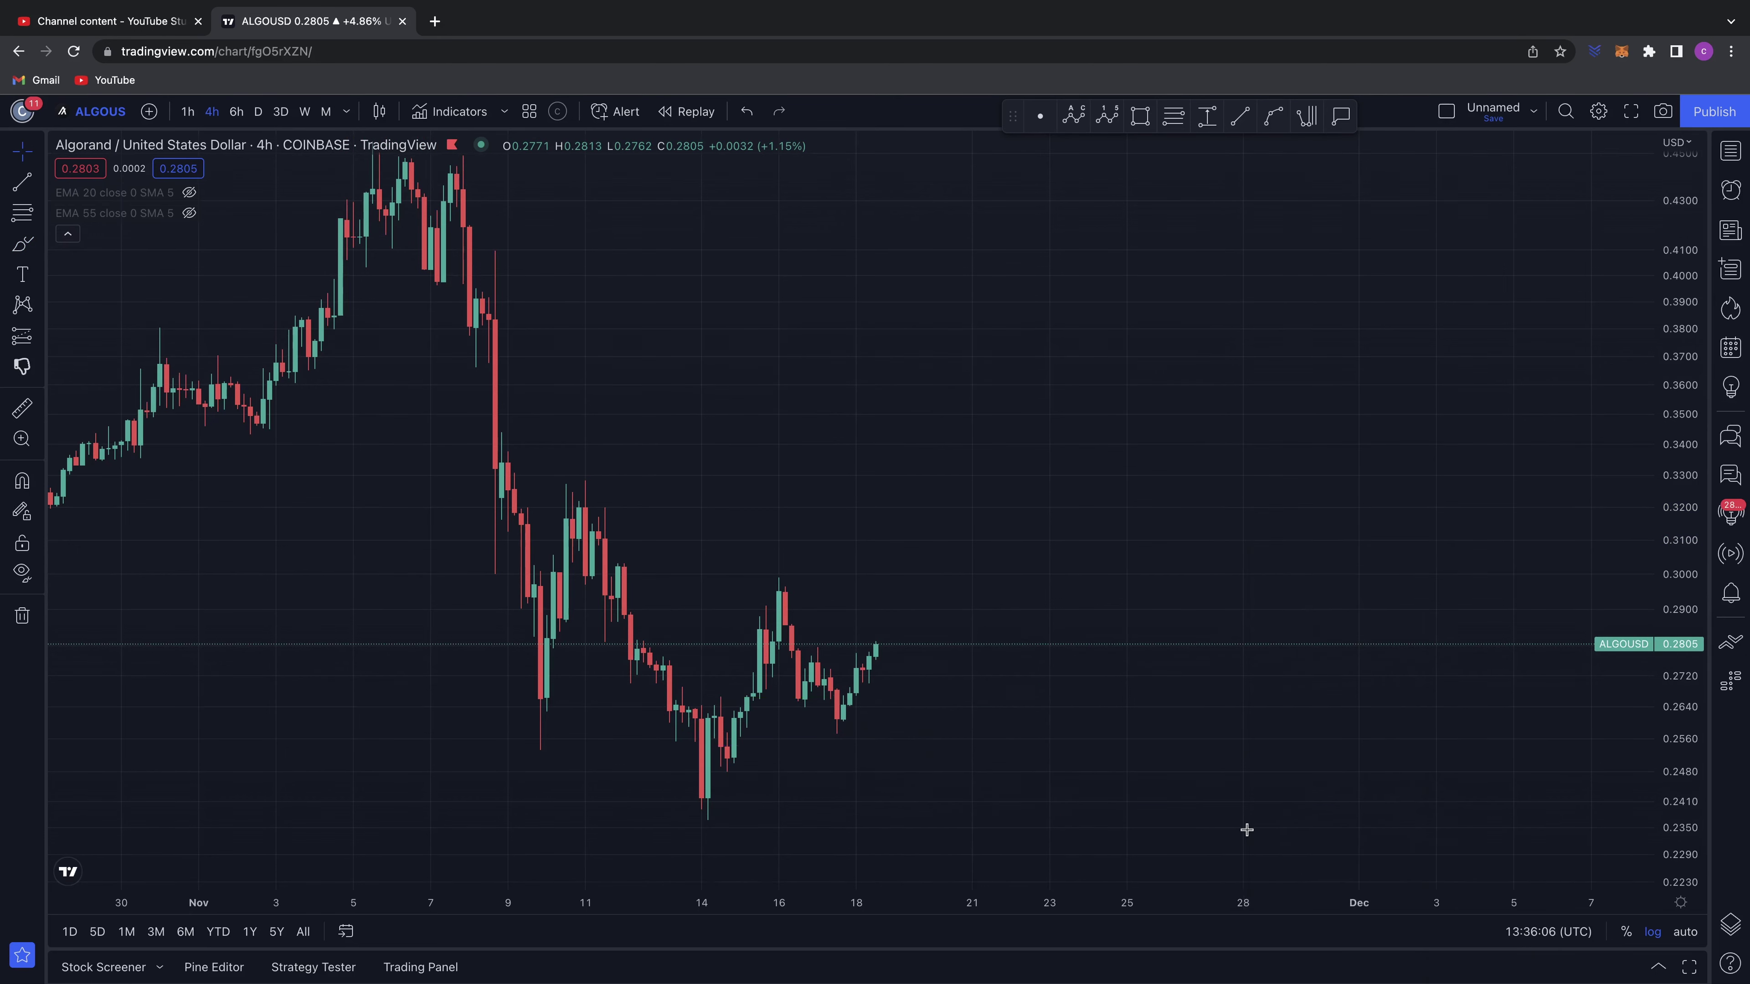
- Brush arcs under the 10, 14 and 17 Nov lows, a rise from the latest price, and a neckline at about 0.30
click(22, 243)
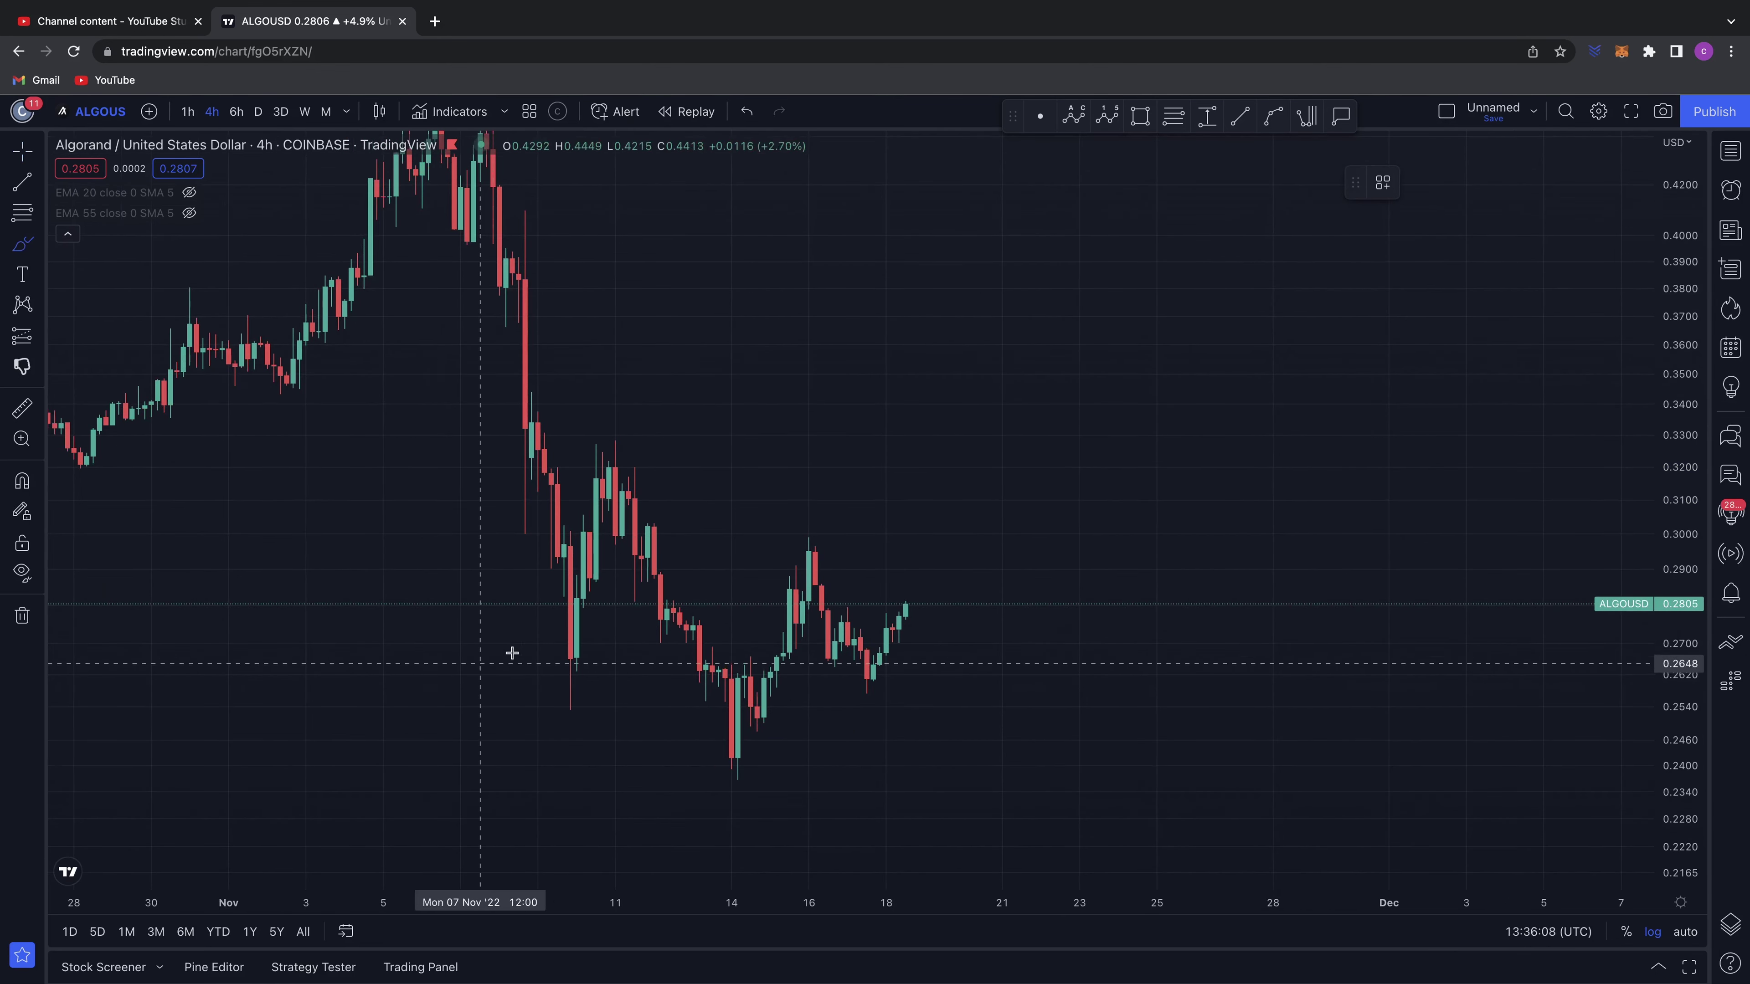
drag(517, 653, 622, 654)
drag(683, 769, 783, 773)
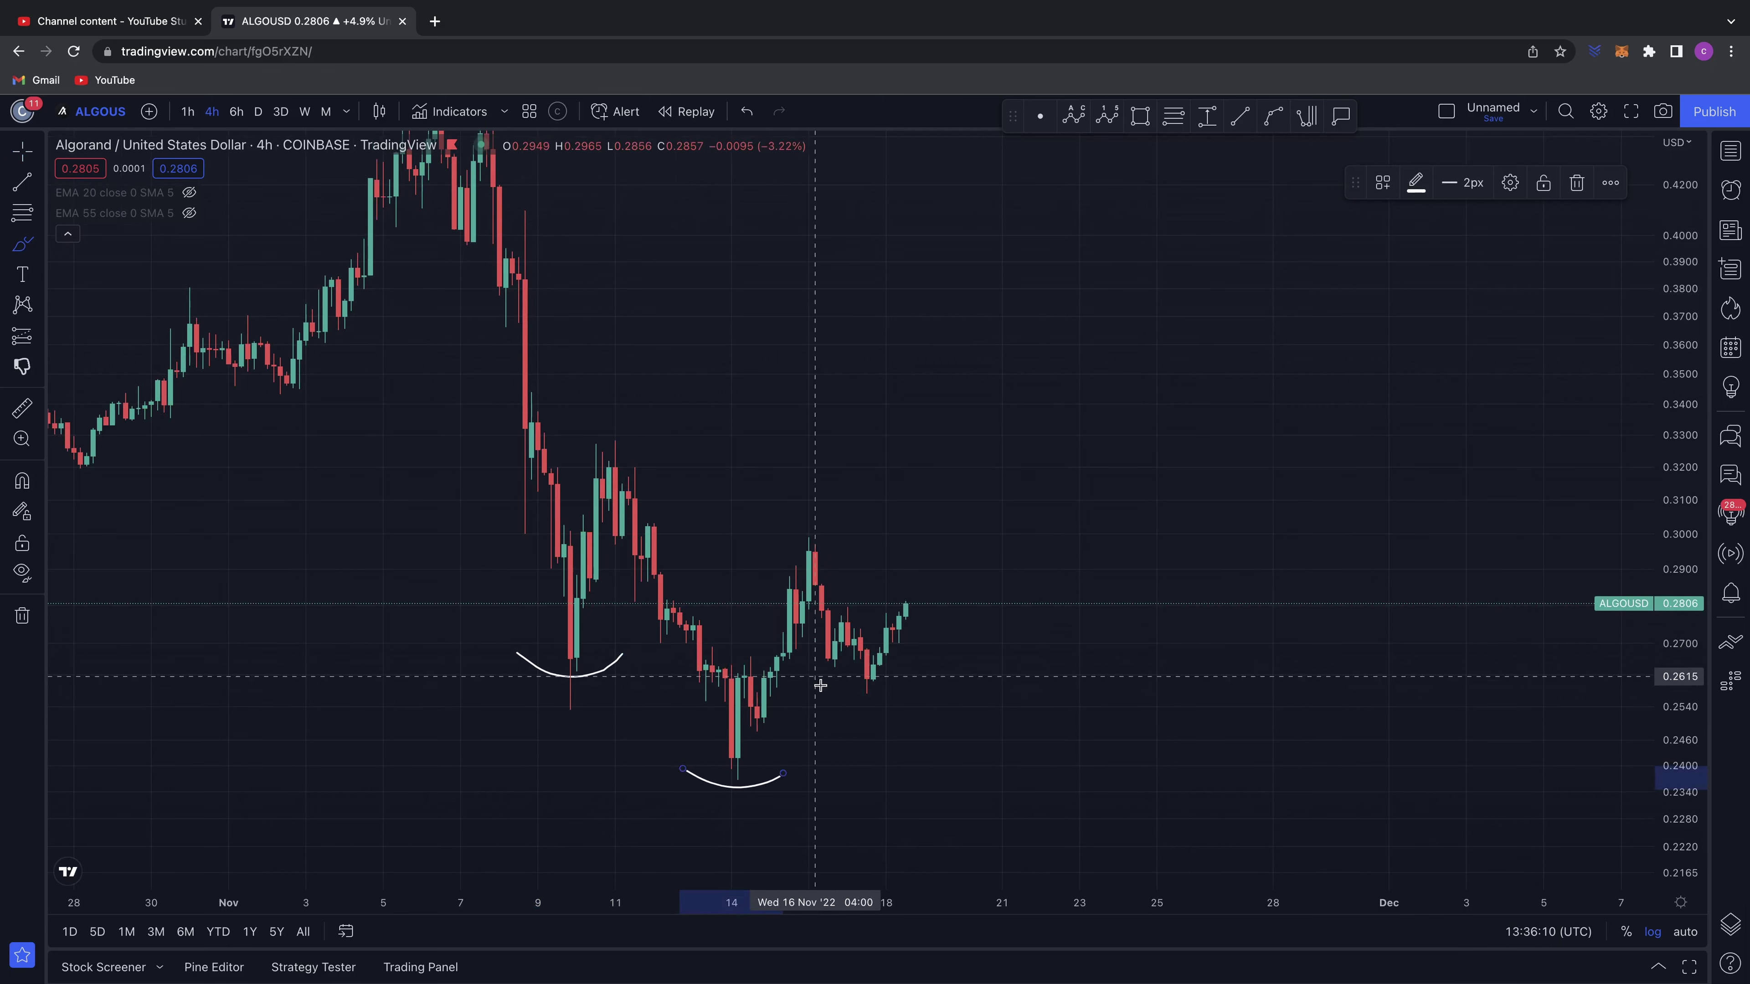
mouse_move(819, 679)
mouse_down()
mouse_move(944, 683)
mouse_move(922, 555)
mouse_move(949, 578)
mouse_move(963, 545)
mouse_up()
drag(760, 534, 1054, 543)
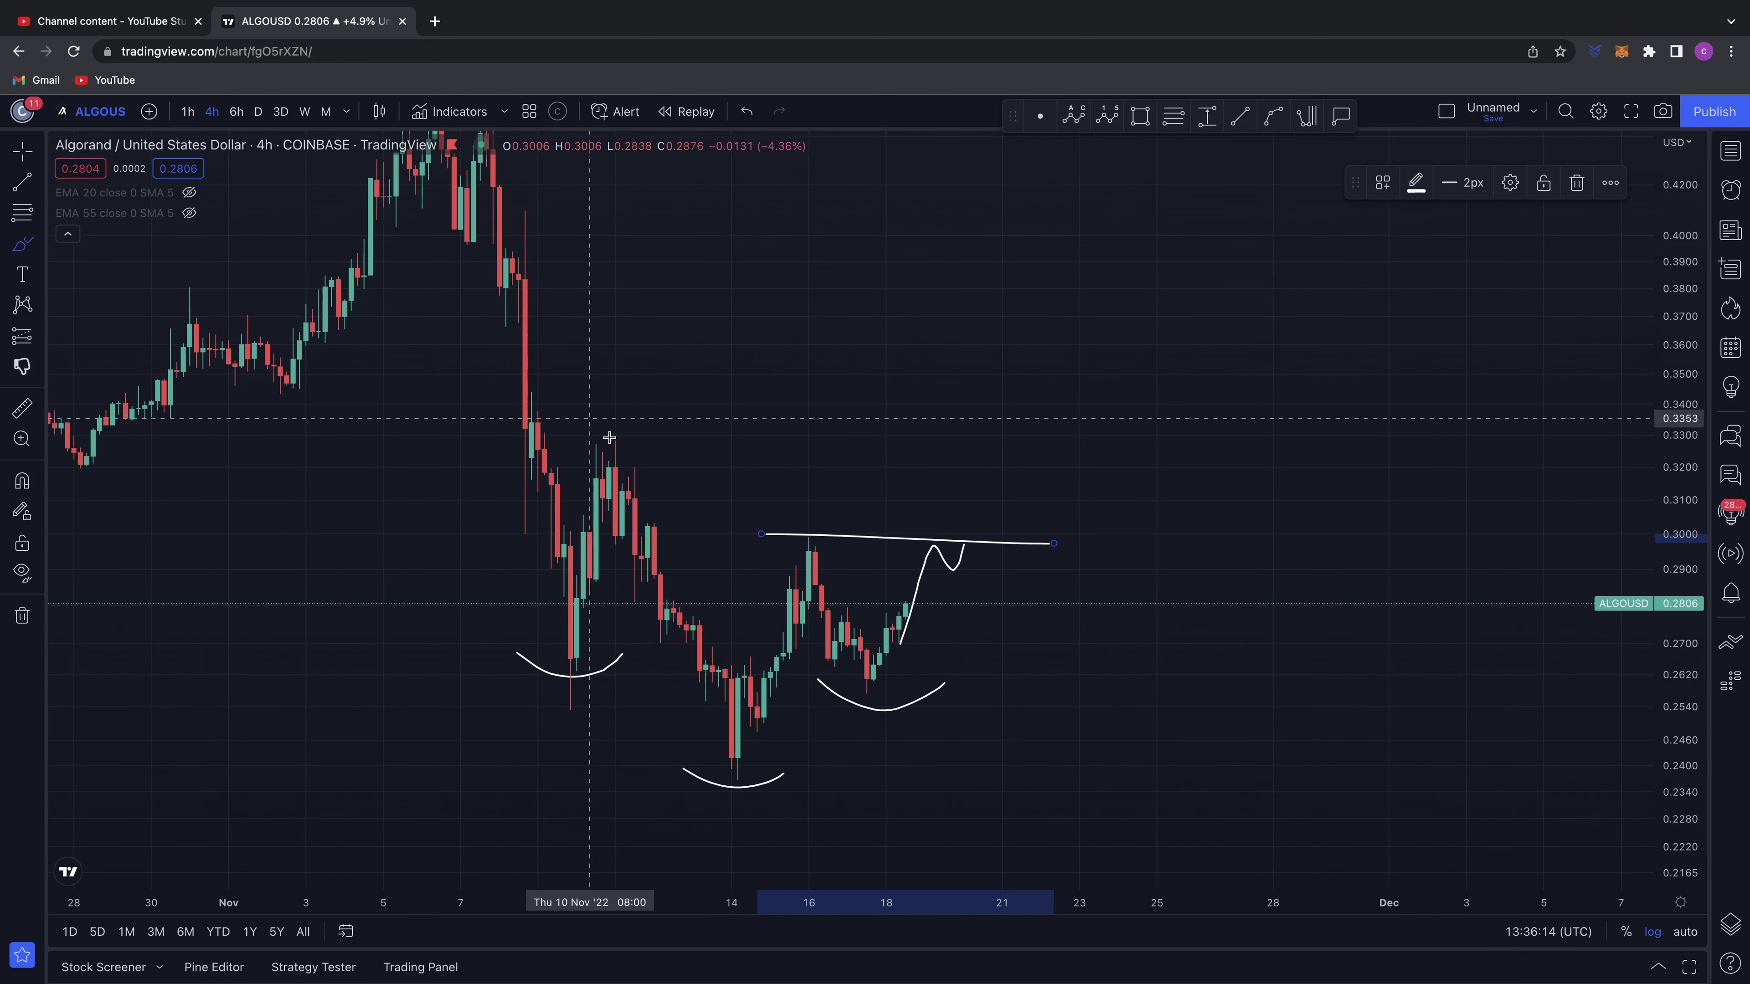
- Circle the 10 Nov high, extend its level at about 0.33 to 24 Nov, and sketch the breakout rally and the early-November drop
mouse_move(516, 439)
mouse_down()
mouse_move(705, 441)
mouse_move(641, 427)
mouse_up()
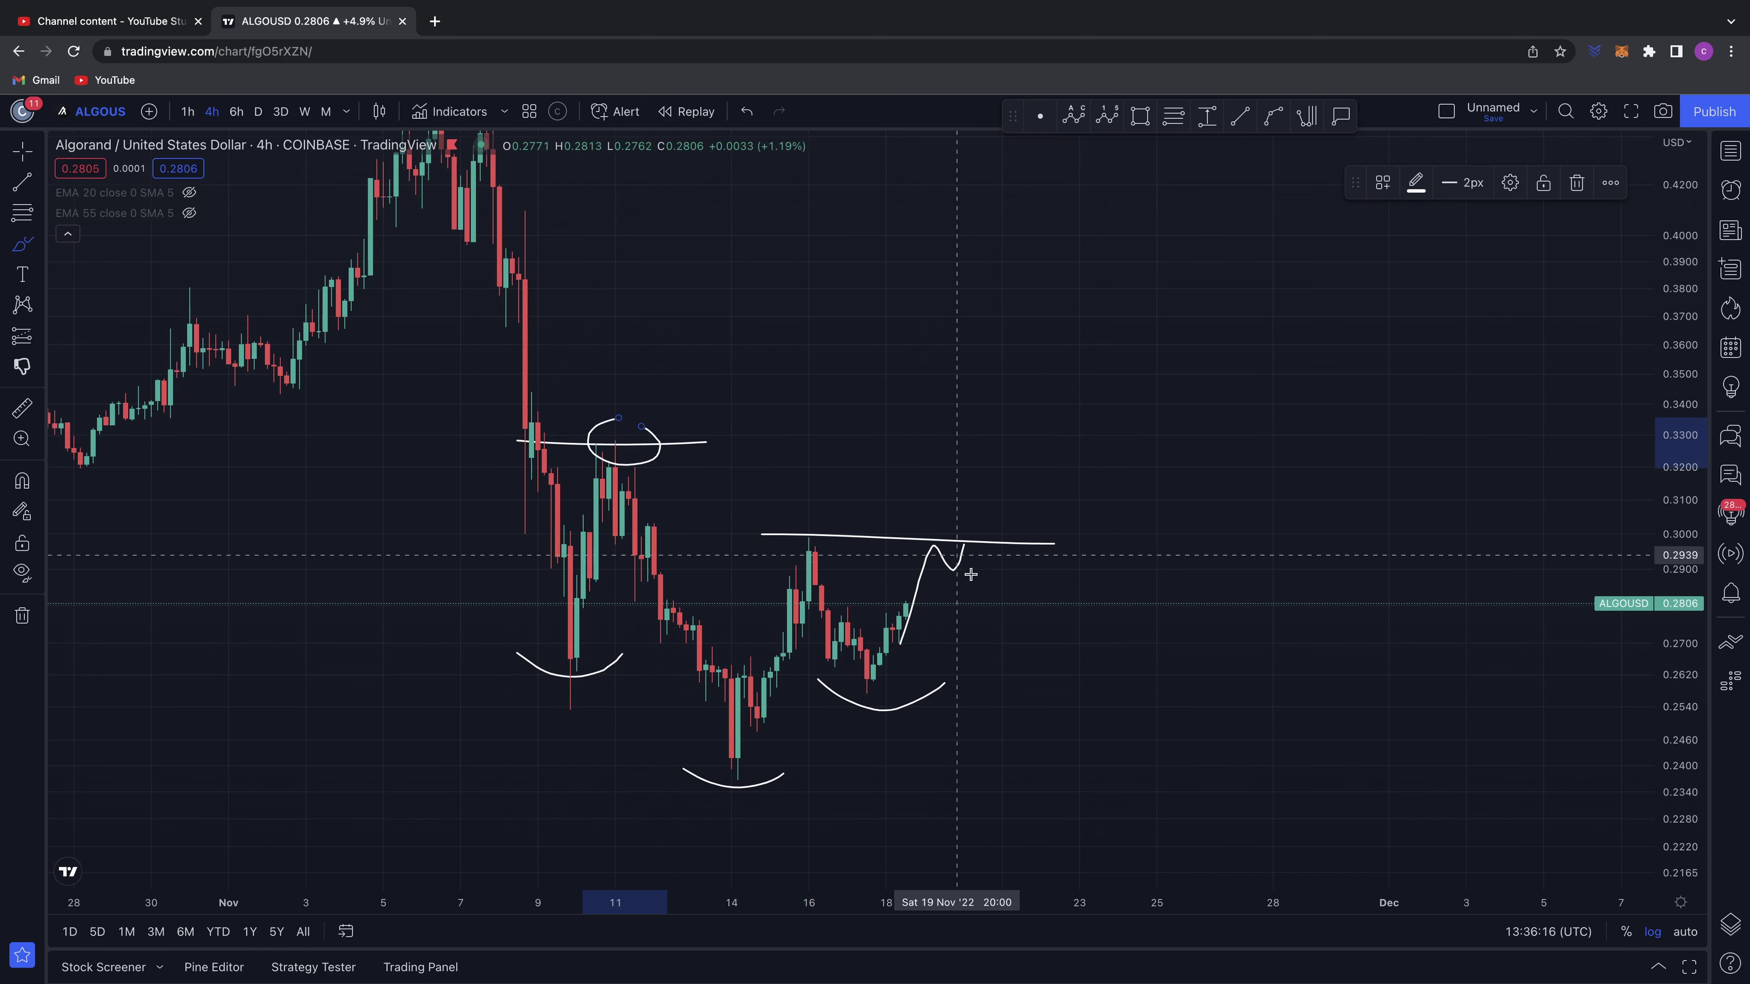
drag(960, 562, 1023, 419)
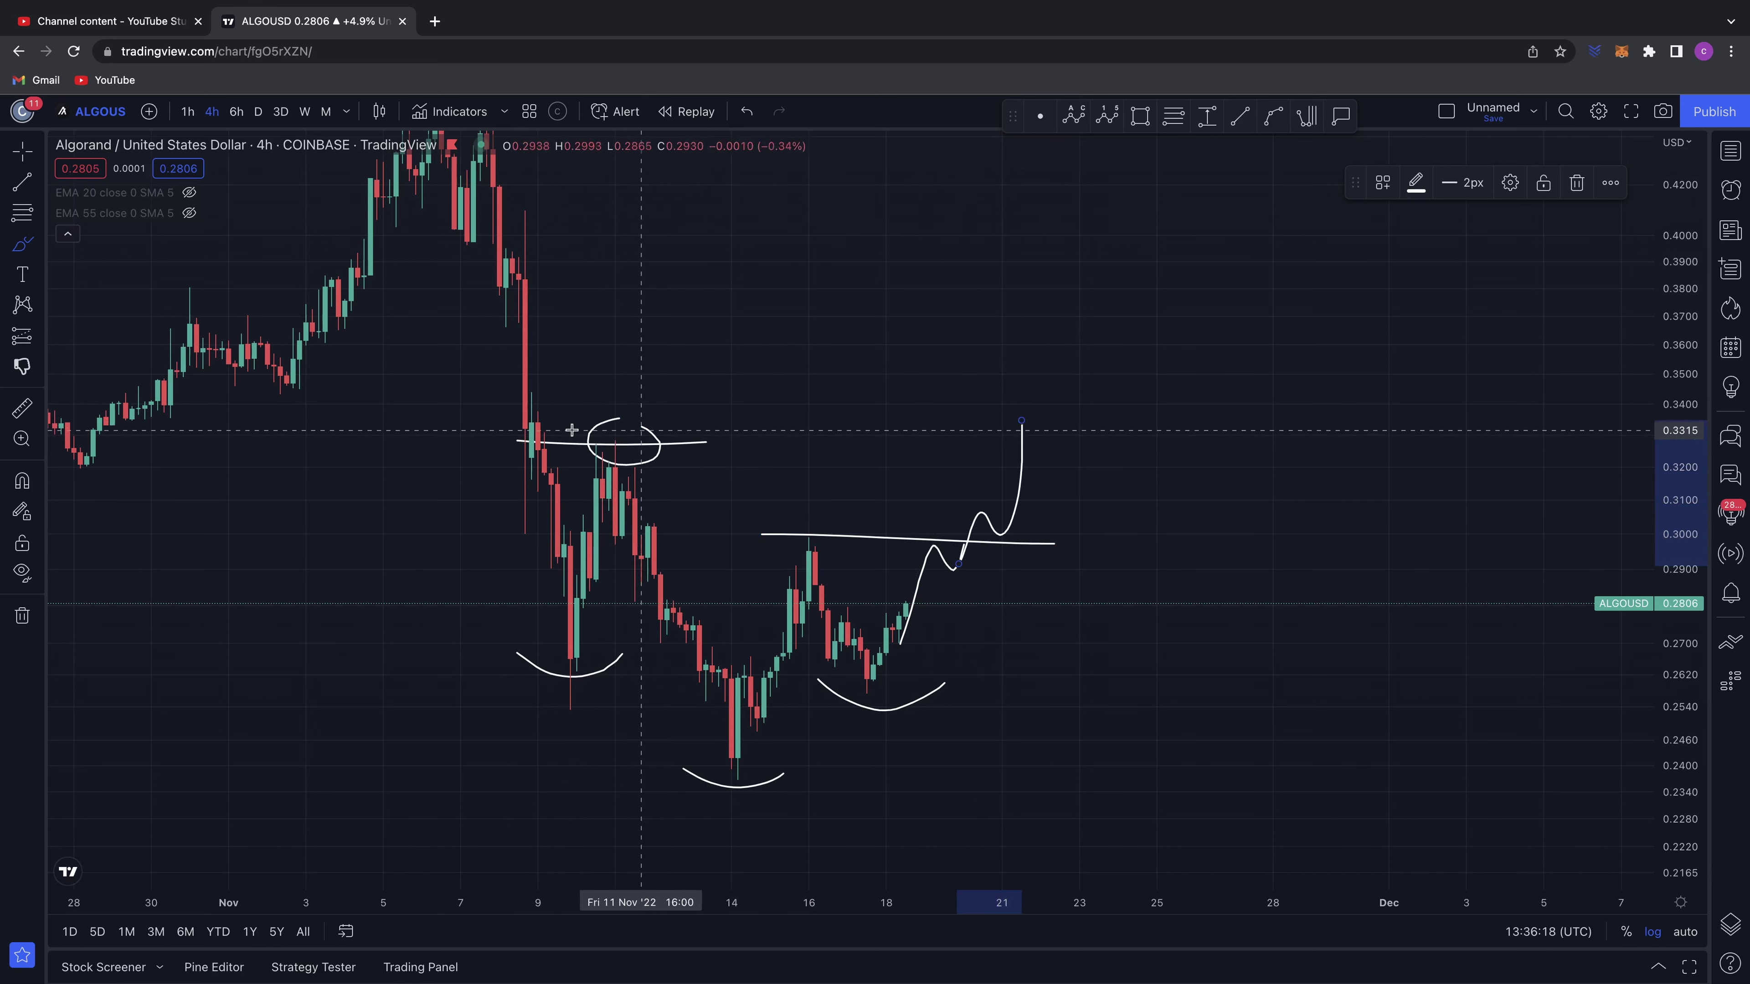
drag(544, 432, 1139, 440)
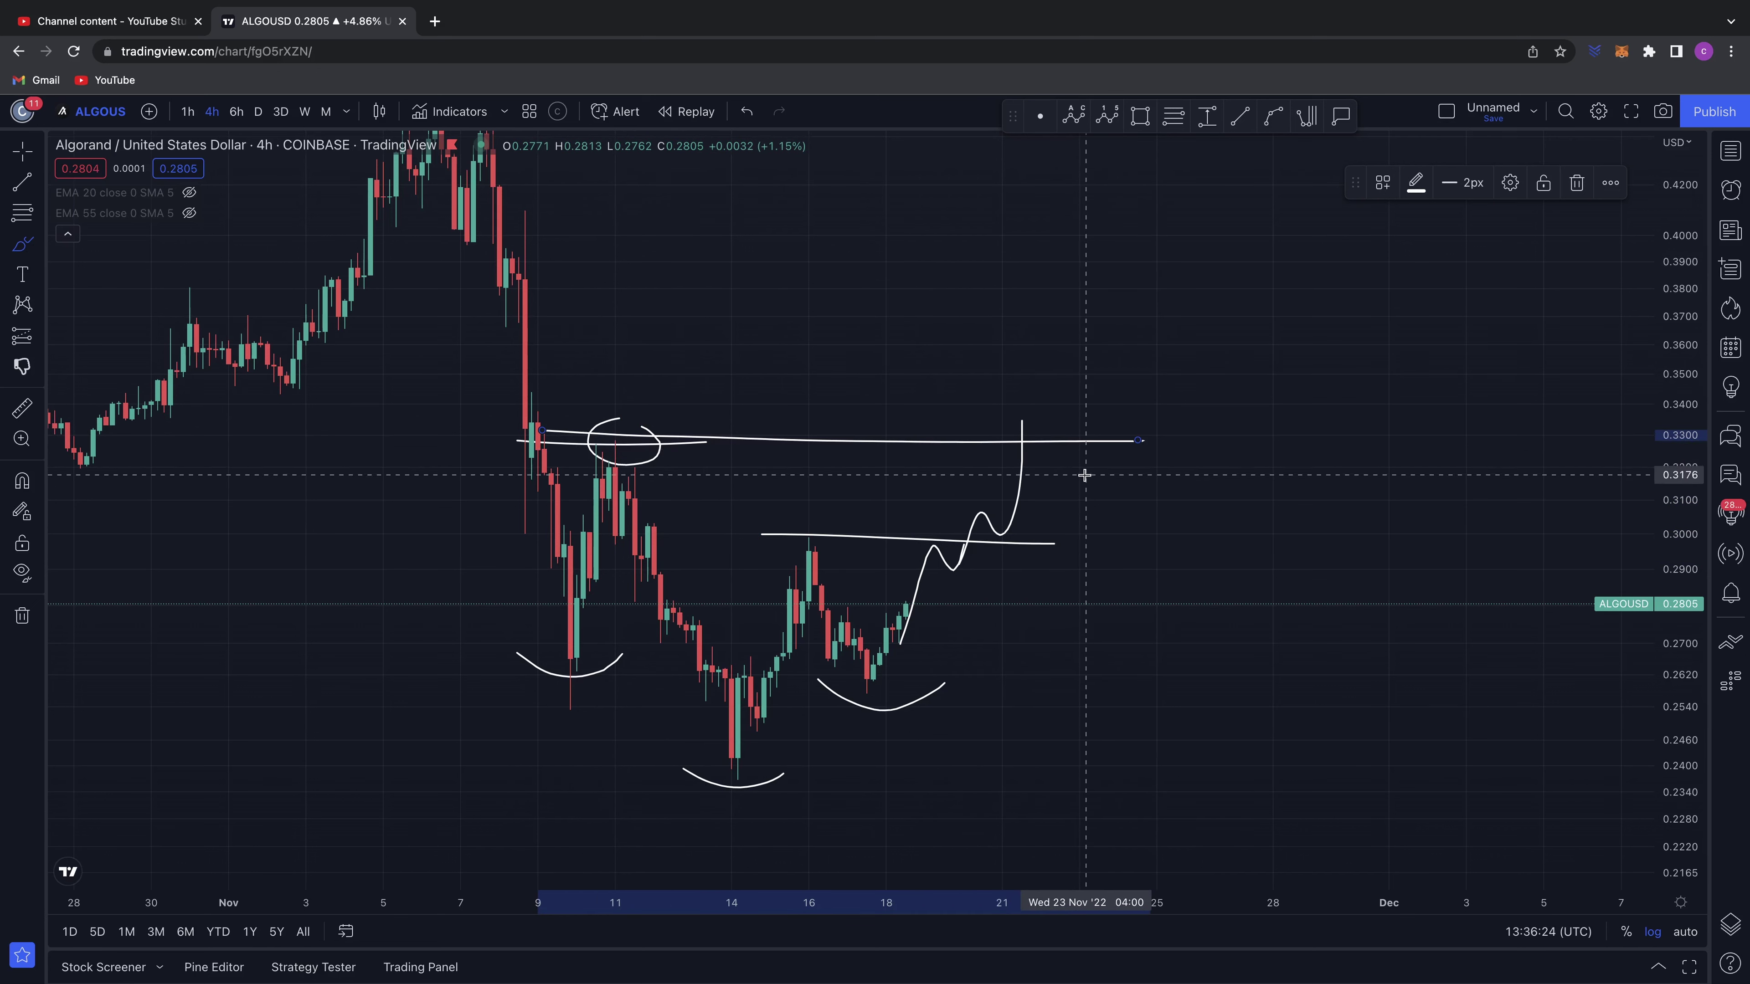
drag(528, 438, 584, 672)
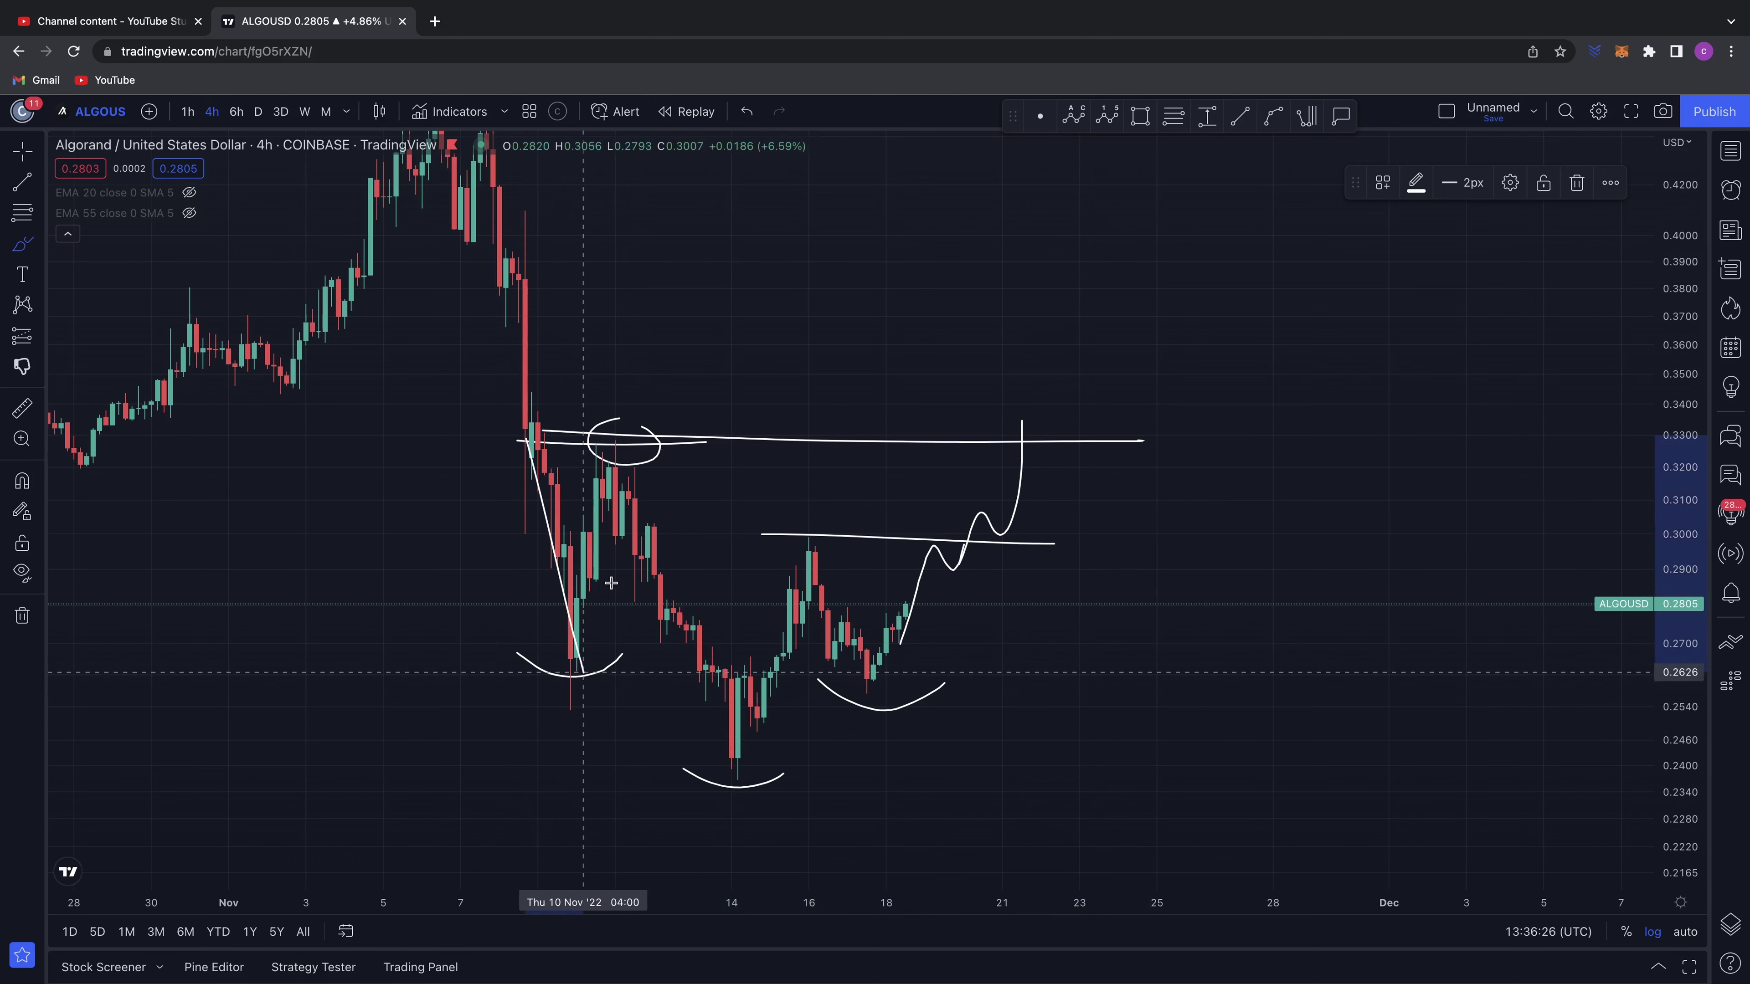
mouse_move(611, 583)
mouse_down()
mouse_move(632, 476)
mouse_move(761, 776)
mouse_move(829, 553)
mouse_move(892, 655)
mouse_move(983, 436)
mouse_move(1007, 394)
mouse_move(1048, 414)
mouse_move(1099, 303)
mouse_up()
- Undo the arcs, neckline, level lines and breakout path on the 4-hour chart
key(ctrl+z)
key(ctrl+z)
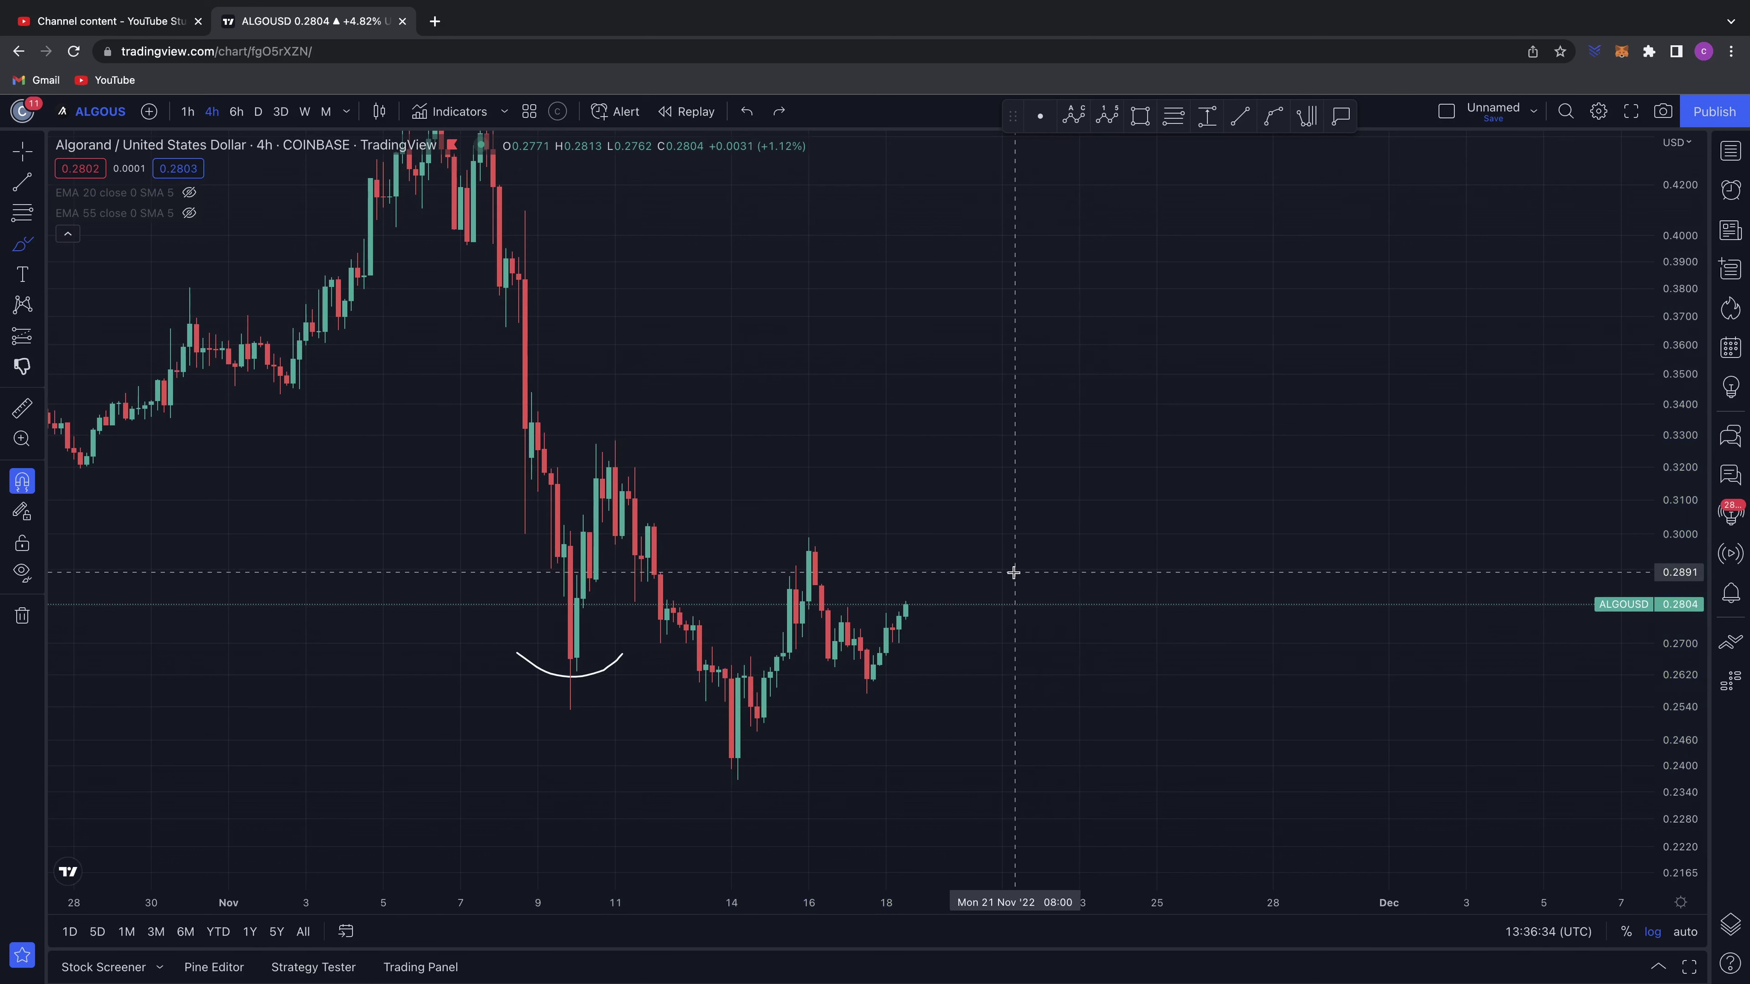
- Brush a descending line across the November highs and a rally from the 17 Nov low, circling where price meets the line
drag(527, 418, 1015, 640)
drag(870, 681, 931, 577)
drag(785, 521, 809, 535)
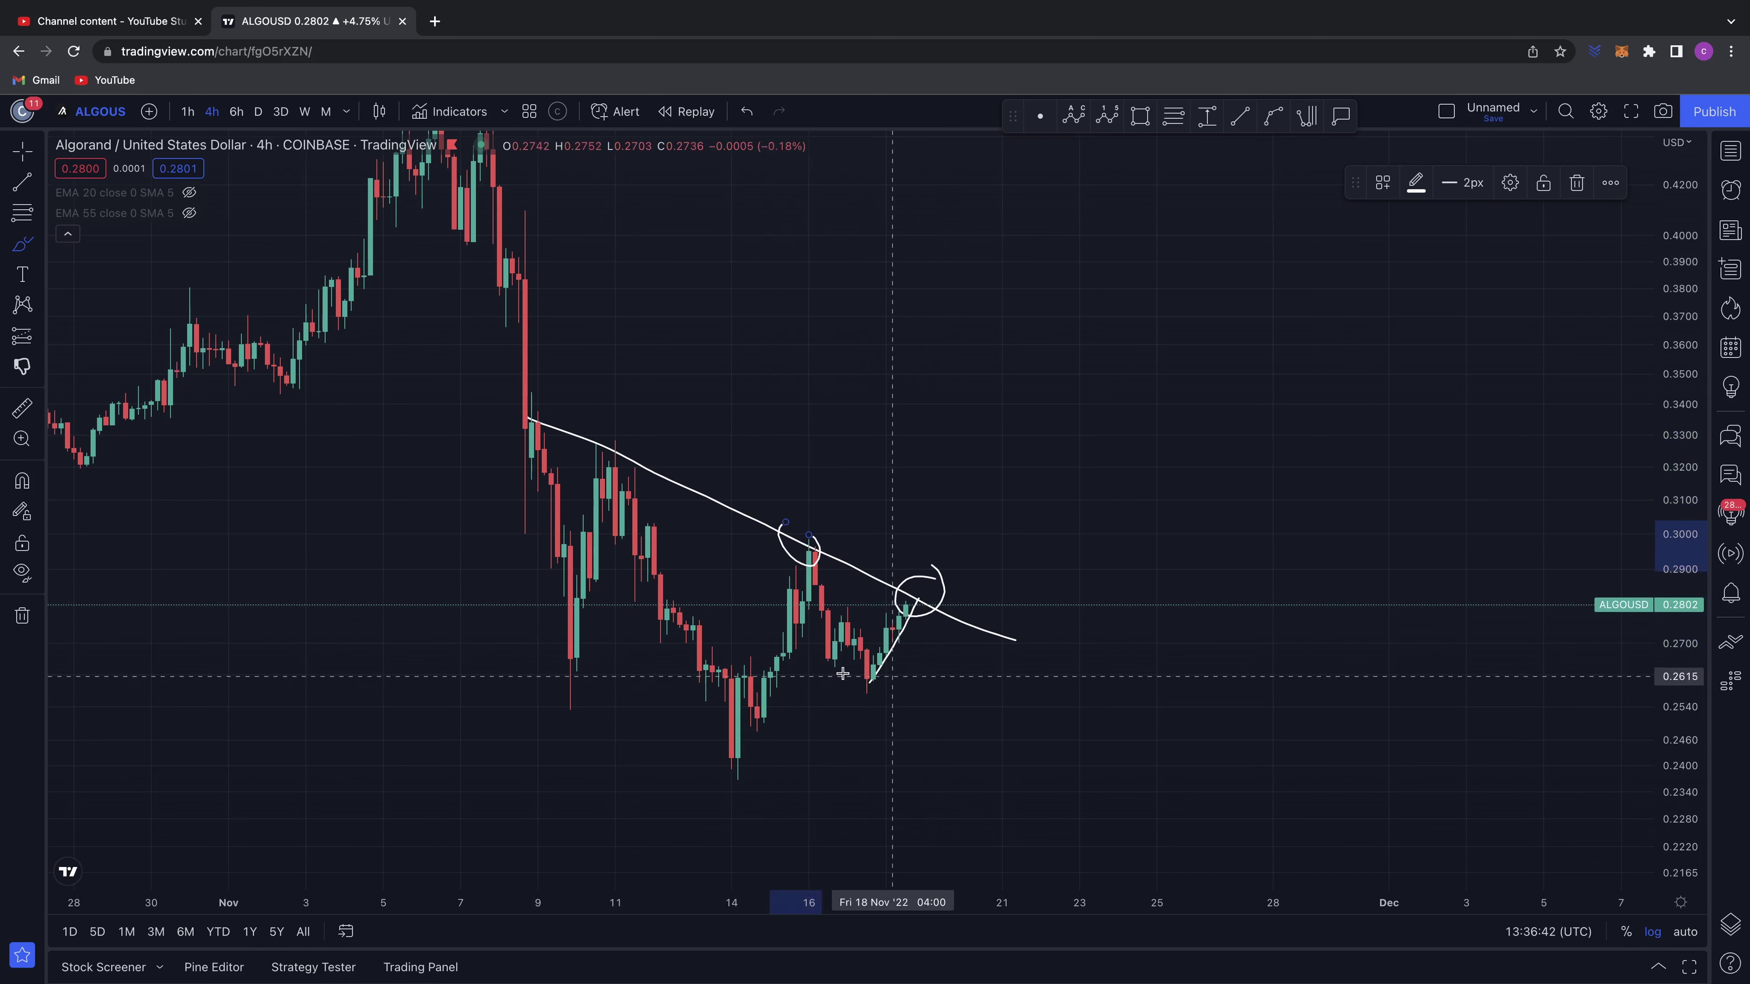
- Circle the 17 Nov low and brush a horizontal level from the 16 Nov high, with a breakout path rising to a circle above it
drag(859, 654, 901, 679)
mouse_move(791, 553)
mouse_down()
mouse_move(865, 686)
mouse_move(923, 537)
mouse_move(1054, 549)
mouse_up()
mouse_move(925, 520)
mouse_down()
mouse_move(957, 539)
mouse_move(950, 521)
mouse_up()
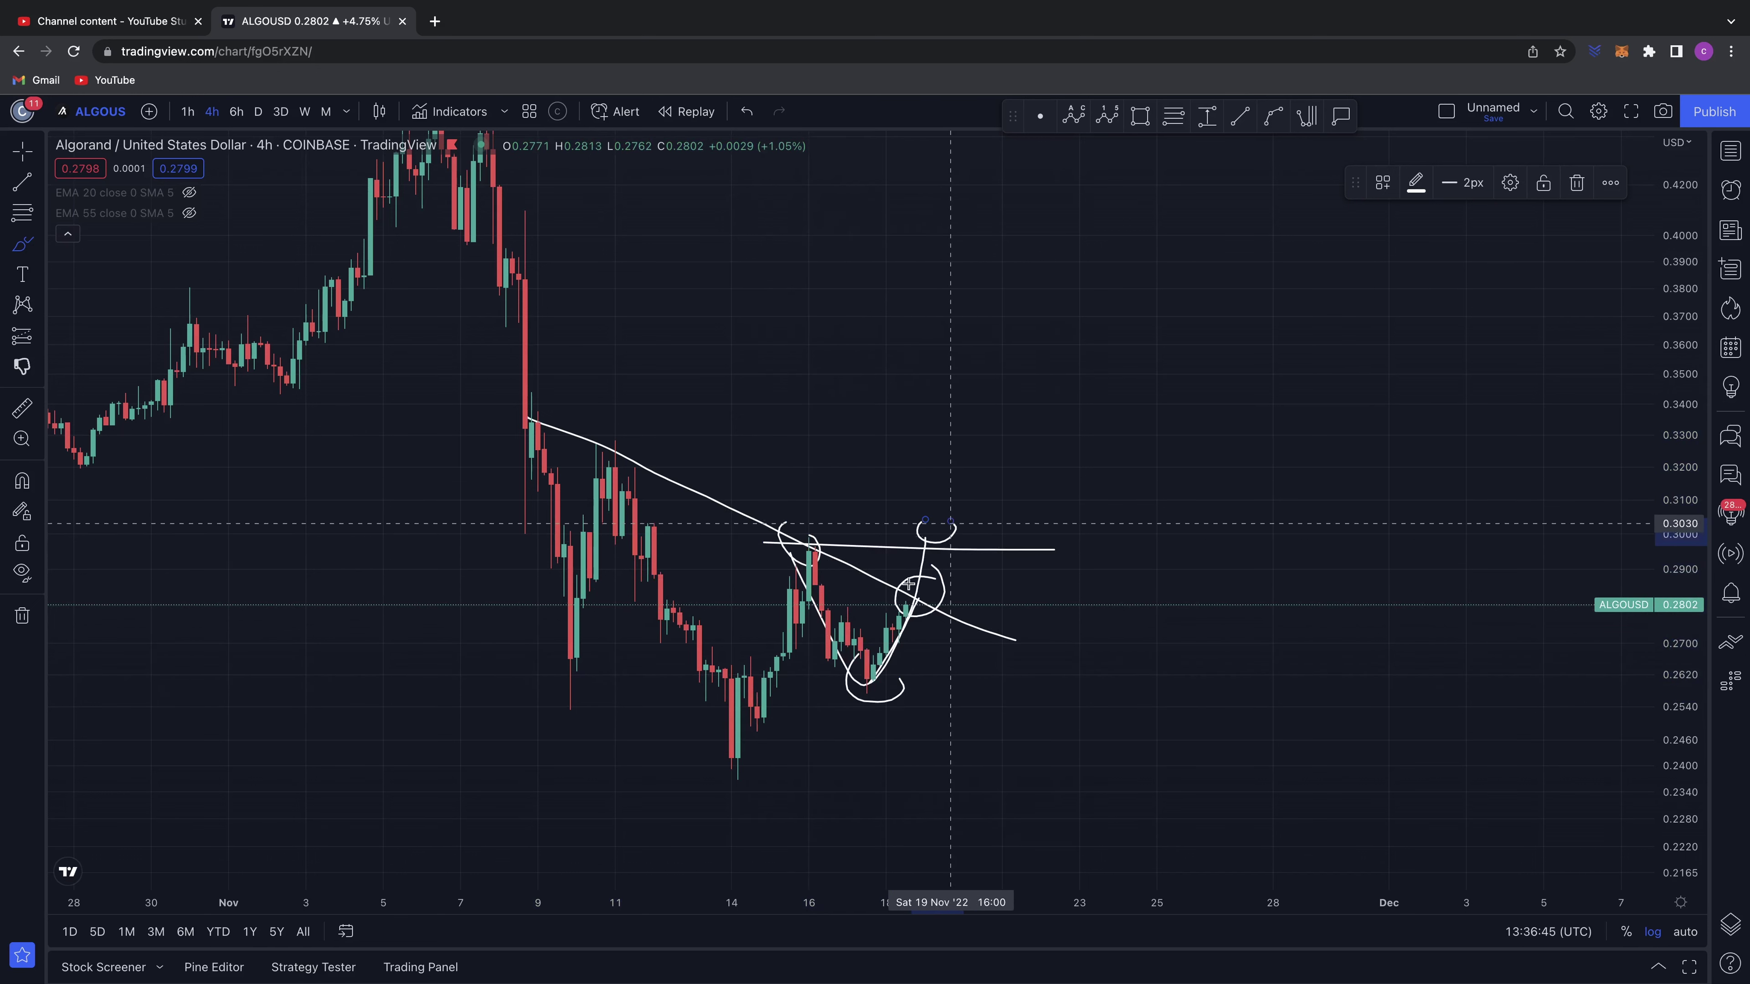
- Undo the descending line, horizontal level, circles and breakout path to clear the 4-hour chart
key(super+z)
key(super+z)
key(super+z)
key(super+z)
key(super+z)
key(super+z)
- Switch to the daily timeframe and draw a Fibonacci retracement from 5 Dec at 0.2368 to 30 Oct at 0.4555
click(258, 112)
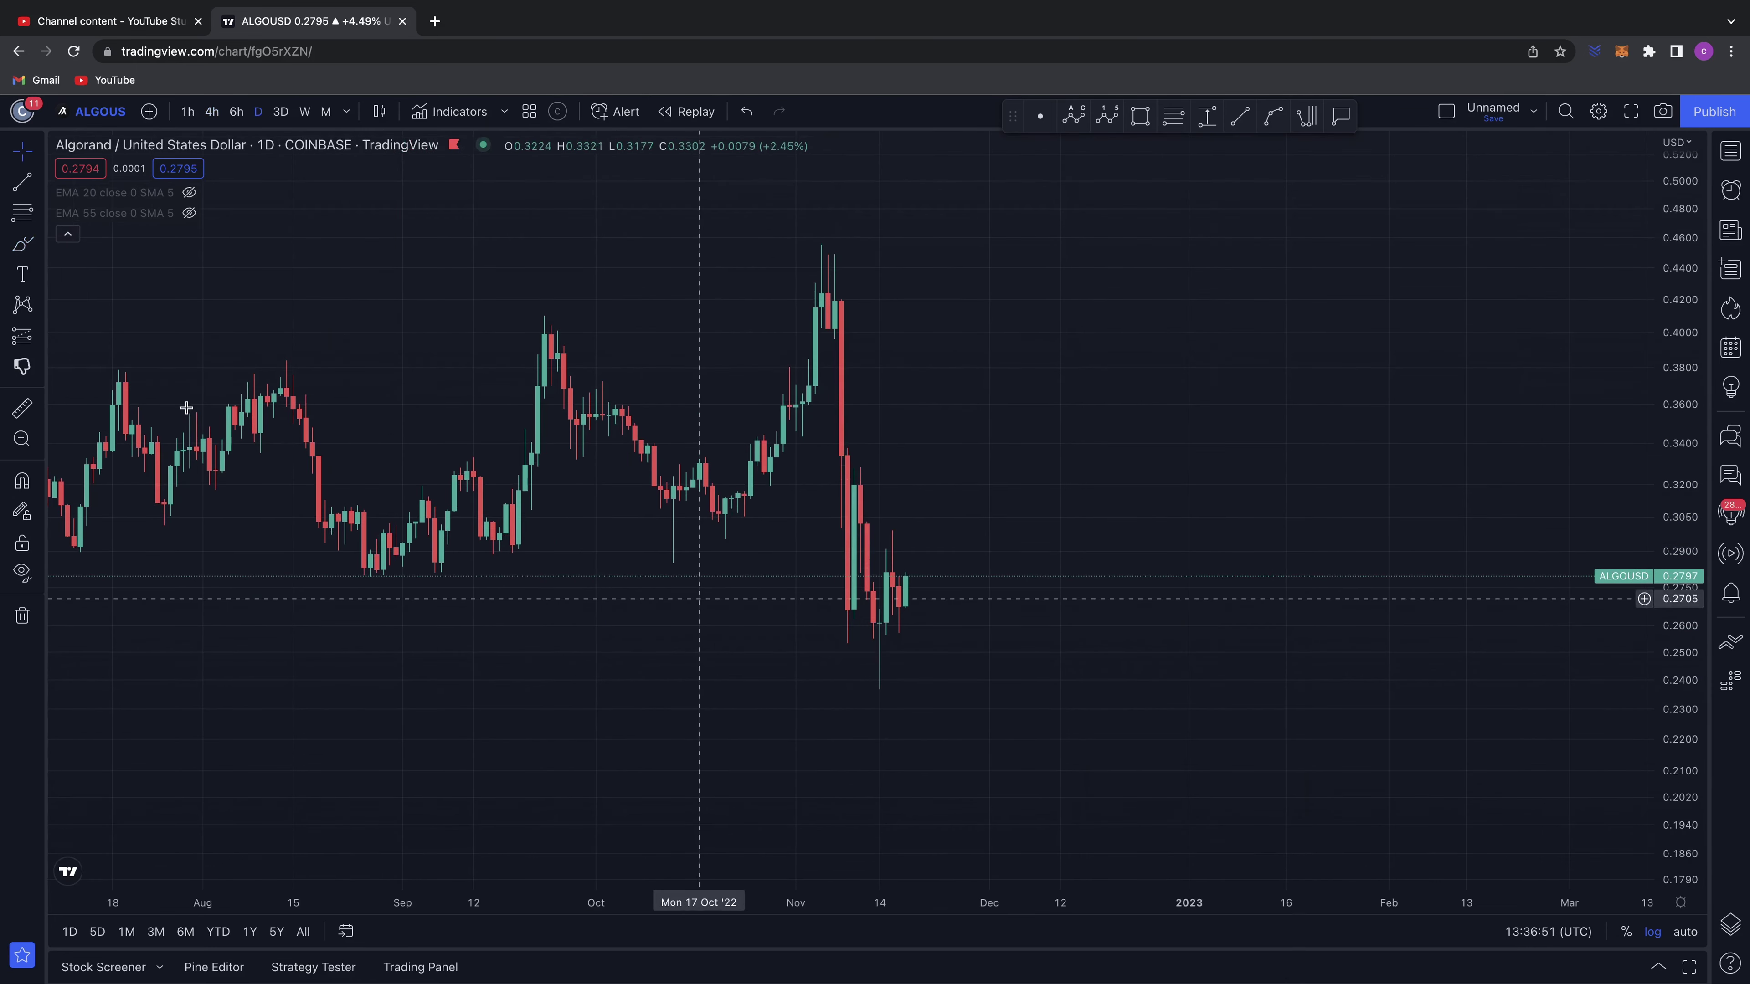
click(1173, 116)
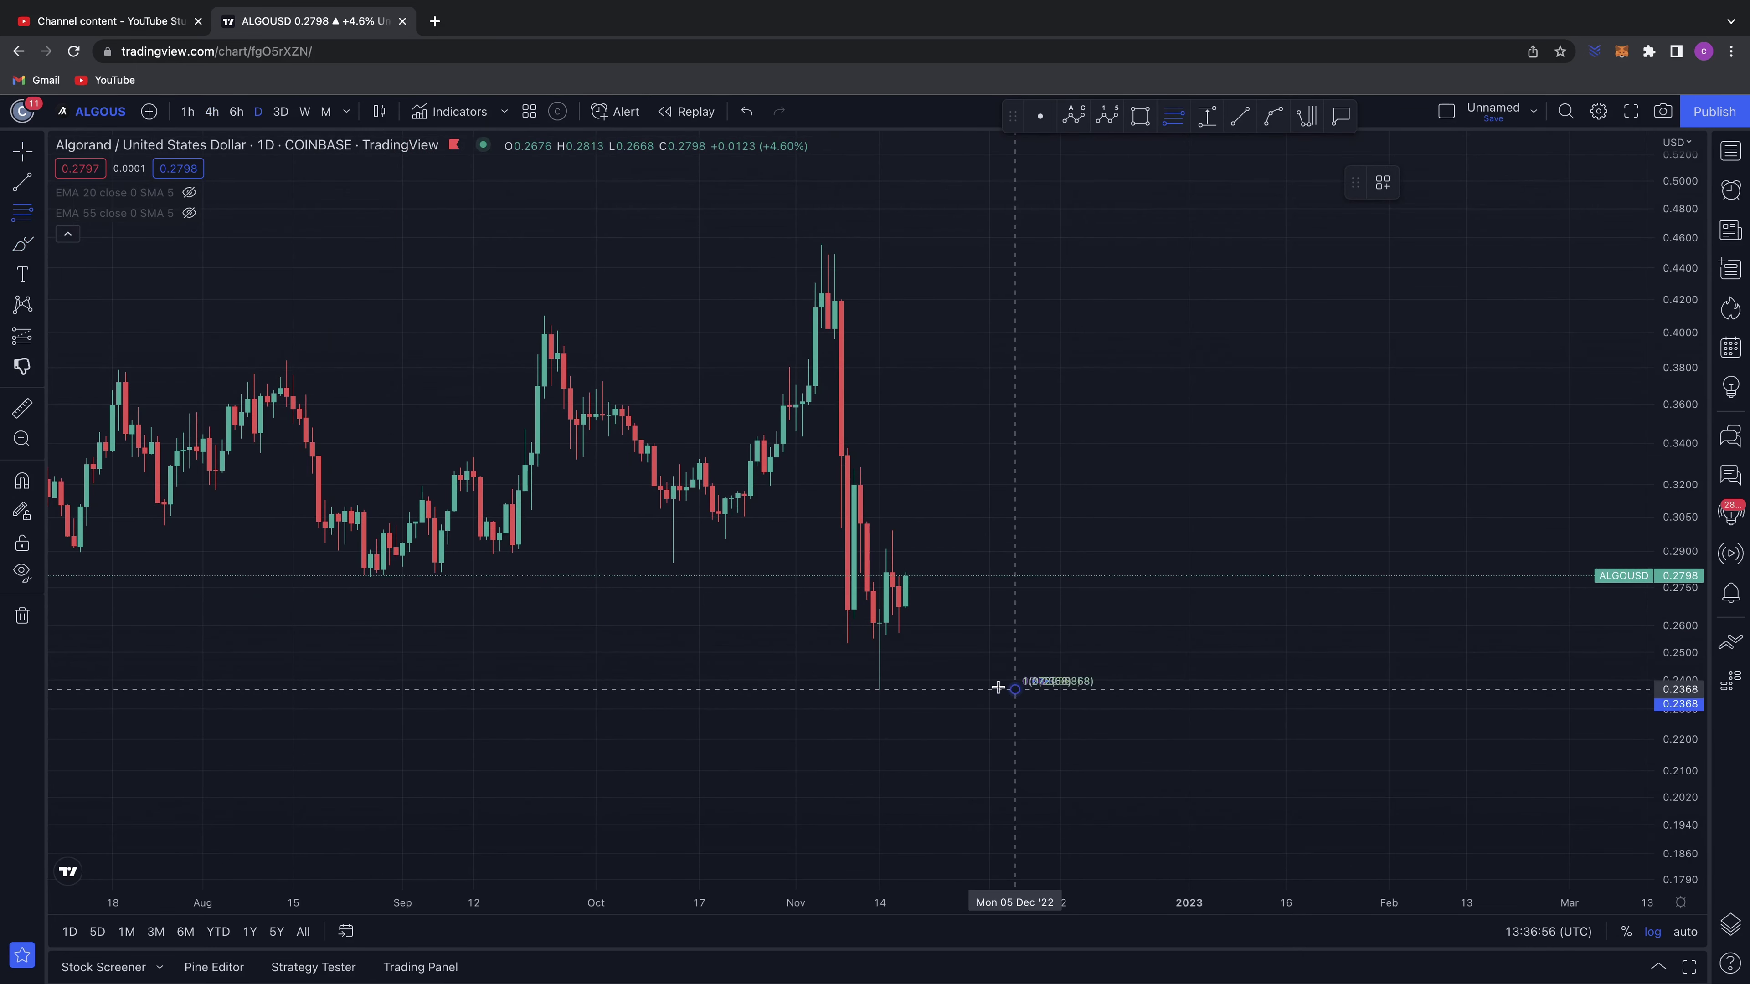
click(780, 244)
scroll(1371, 534, up, 2)
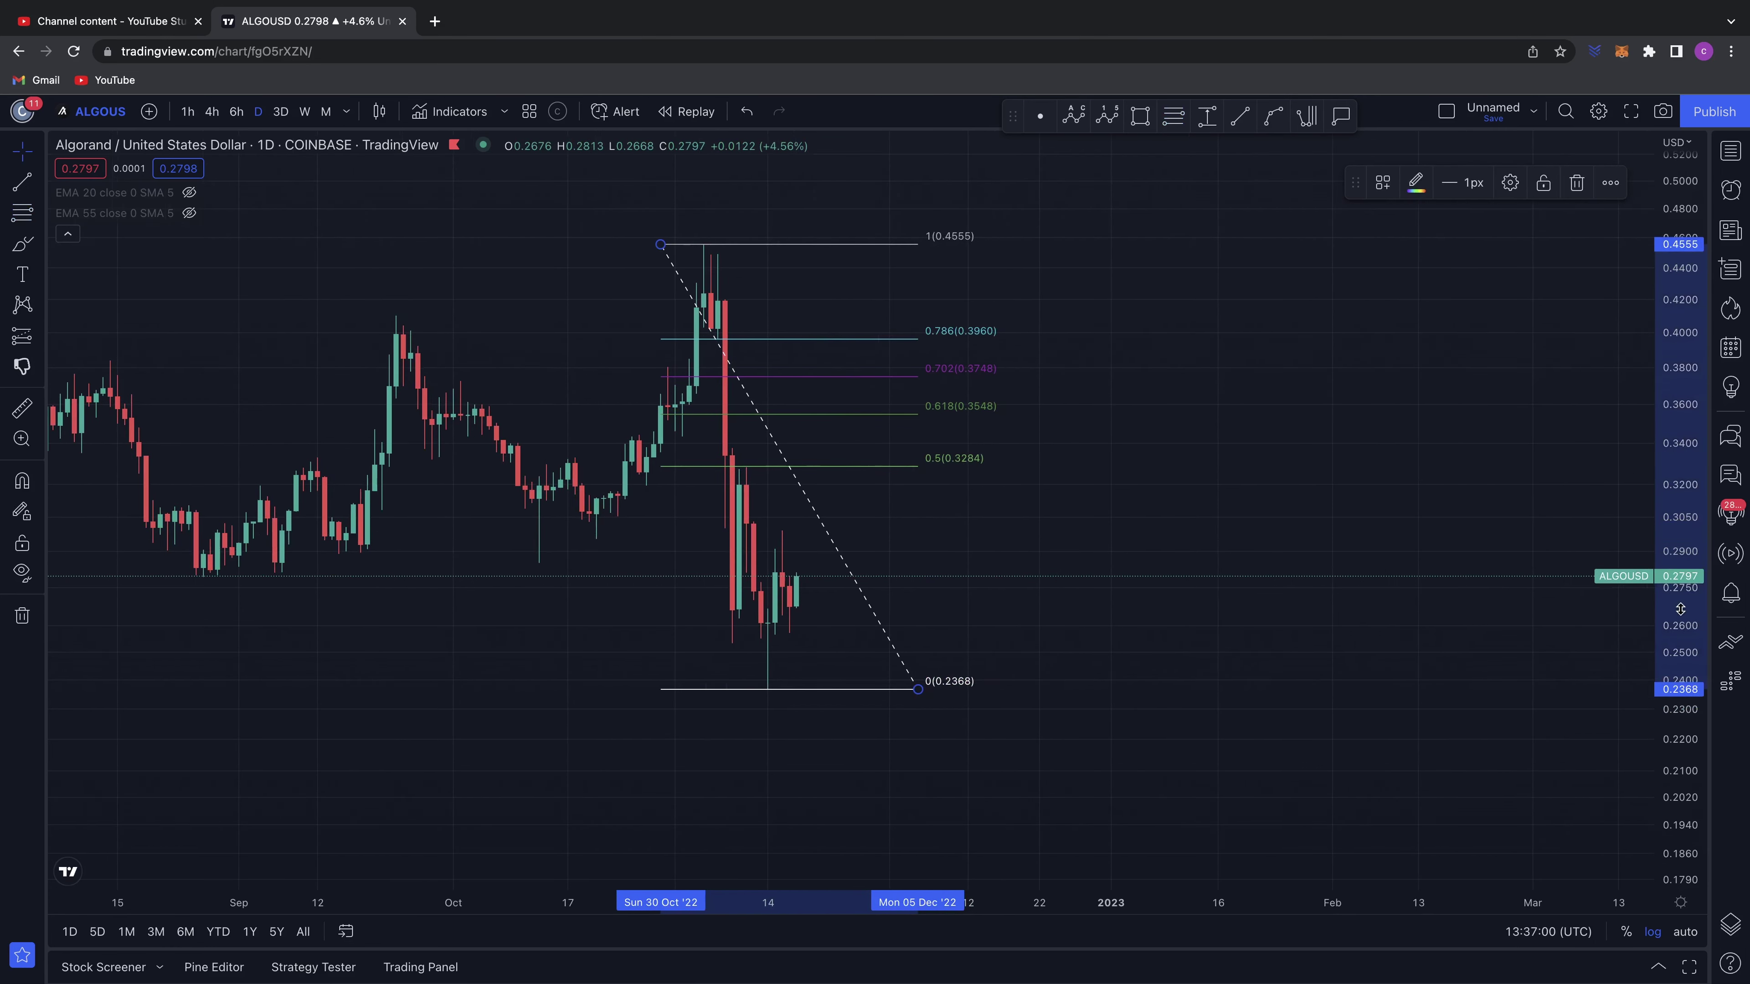
drag(1683, 565, 1682, 628)
- Draw two converging trend lines from about 11 Nov, a nearly flat one above recent candles and one rising from about 0.2544
click(11, 181)
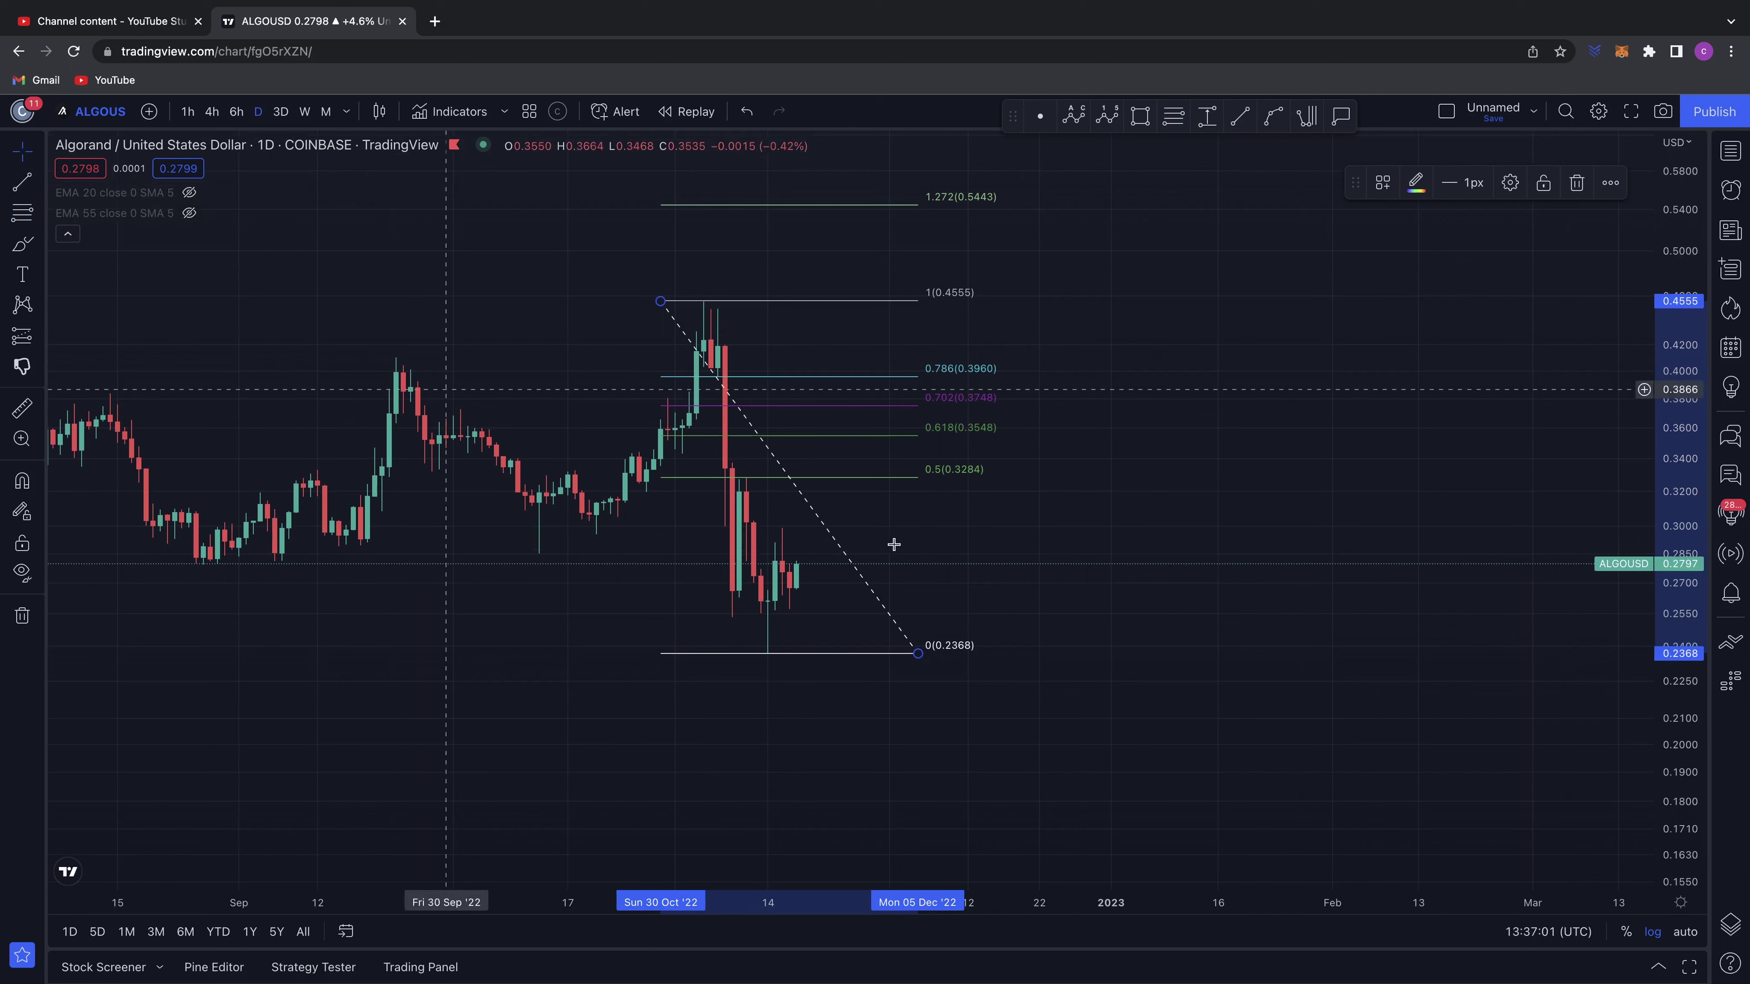
click(847, 561)
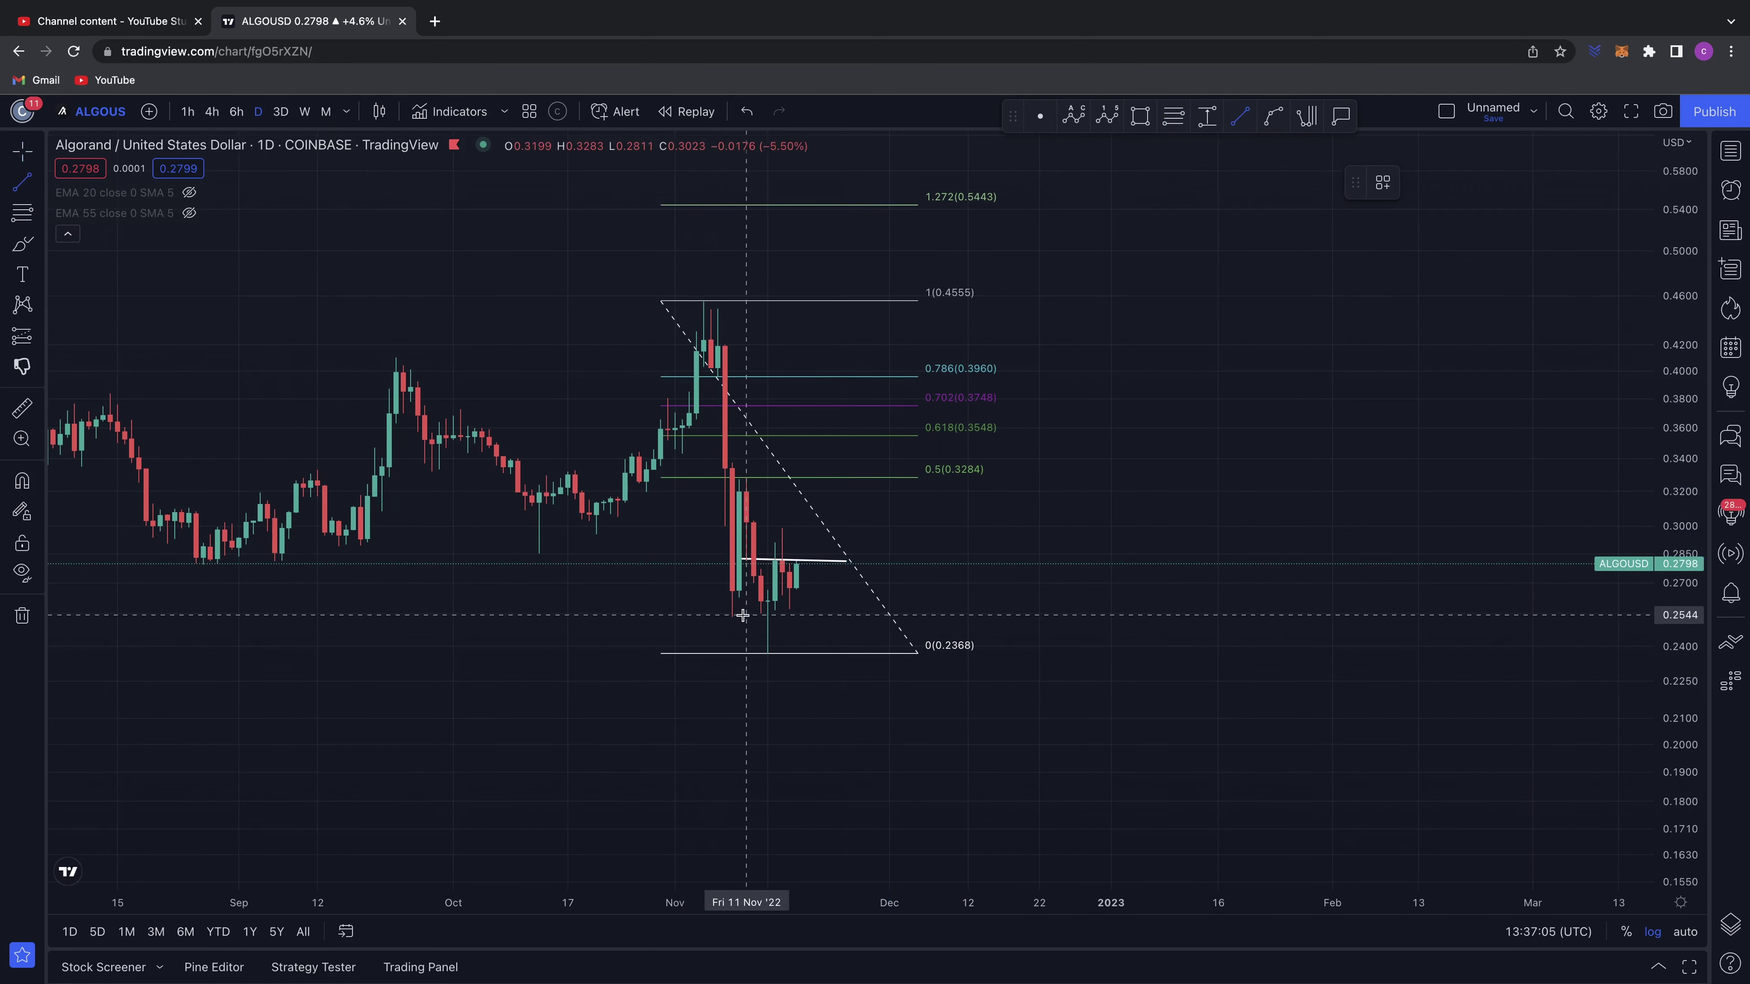
click(744, 615)
click(867, 567)
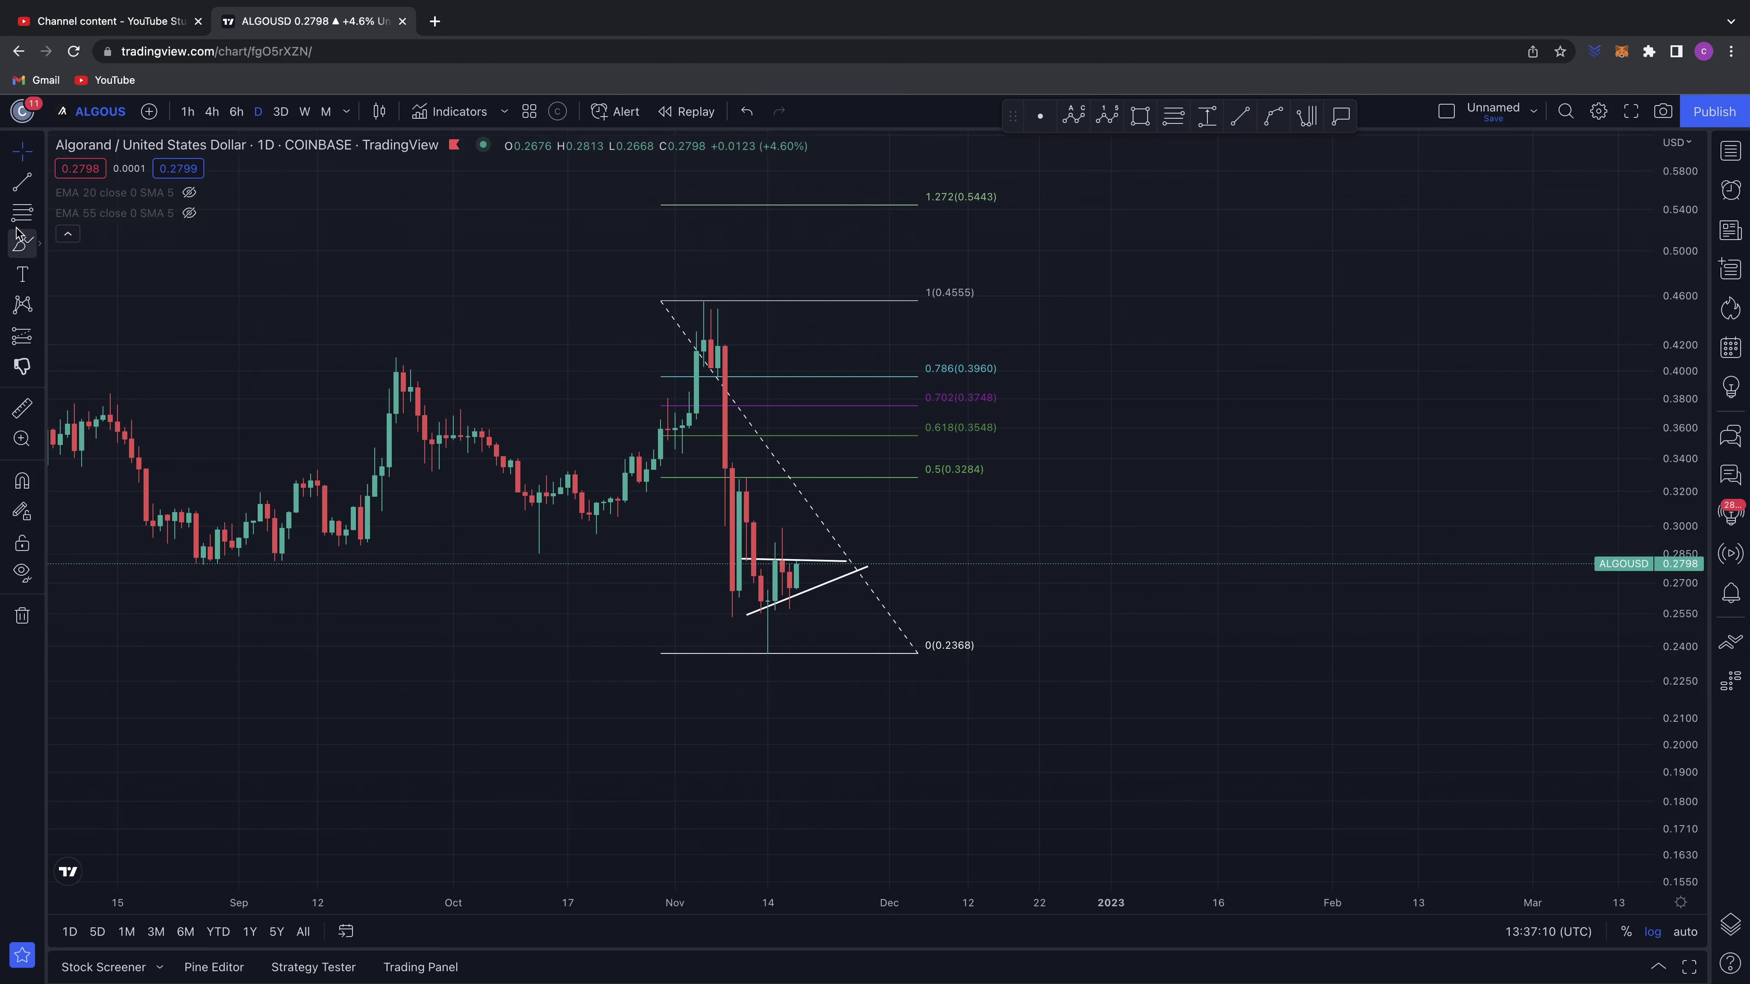
- Brush a price path from early November breaking up out of the triangle, and circle the 0.5 level's candles and its 0.5 (0.3284) label
click(20, 241)
mouse_move(740, 553)
mouse_down()
mouse_move(801, 557)
mouse_move(807, 582)
mouse_move(844, 560)
mouse_move(854, 480)
mouse_move(755, 459)
mouse_up()
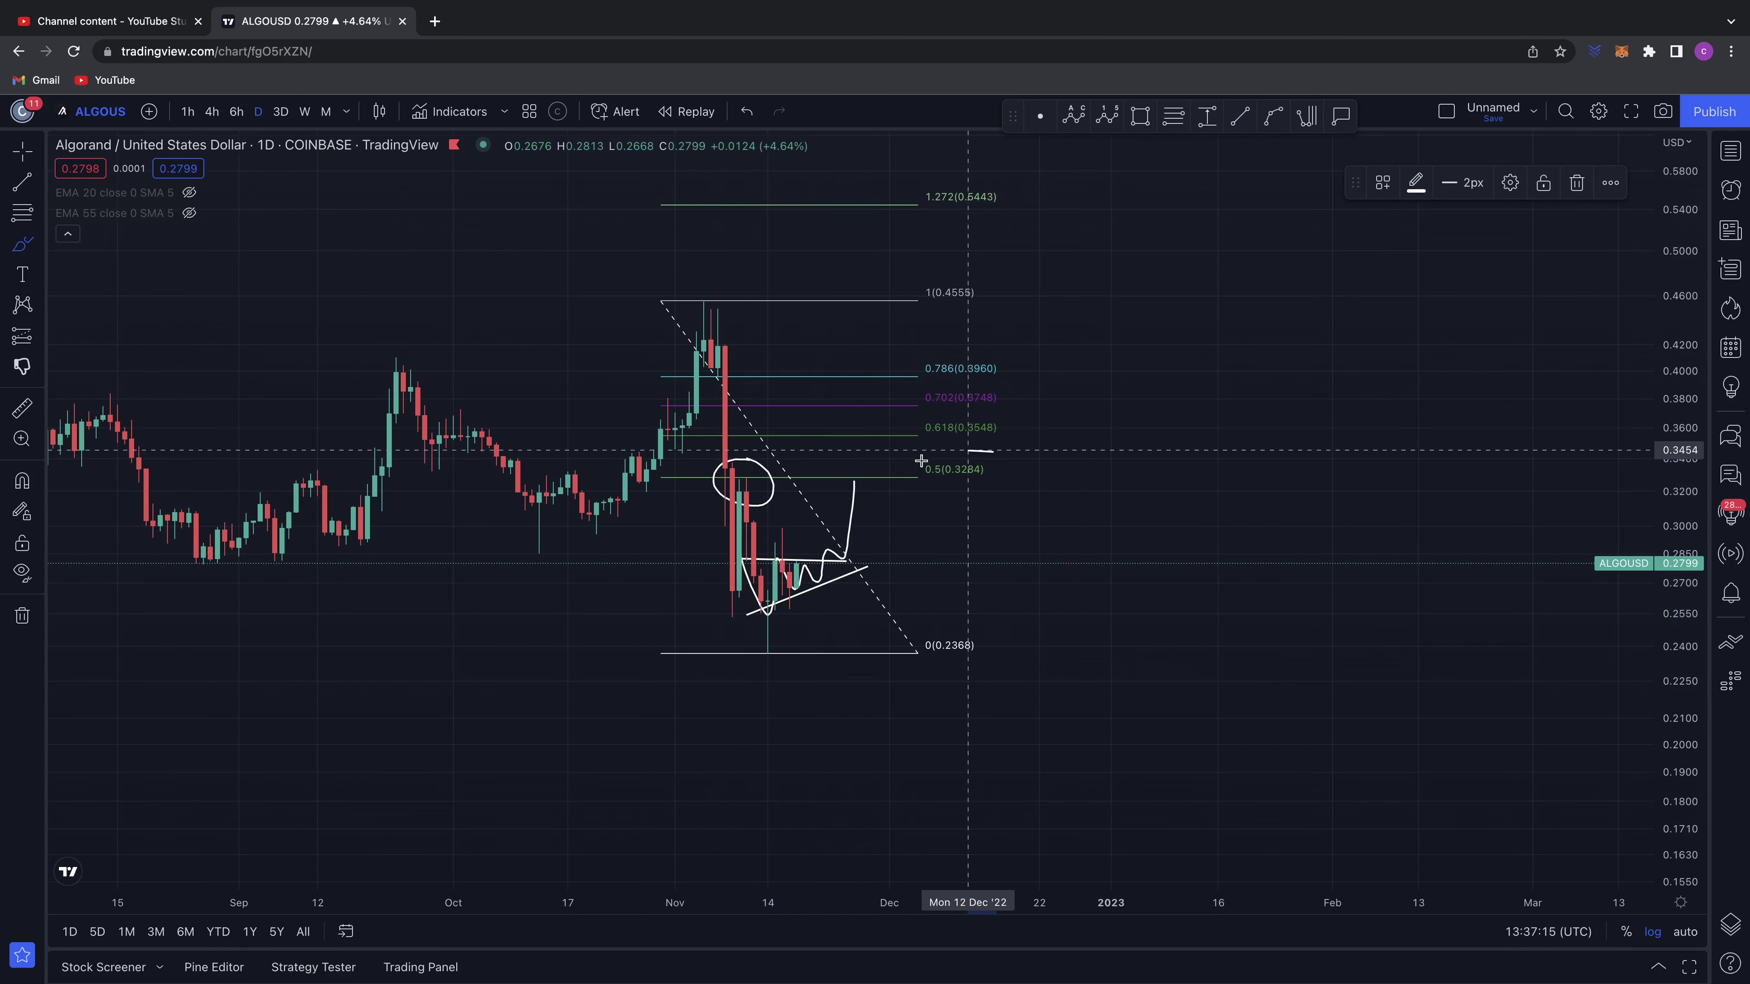
drag(921, 460, 1011, 461)
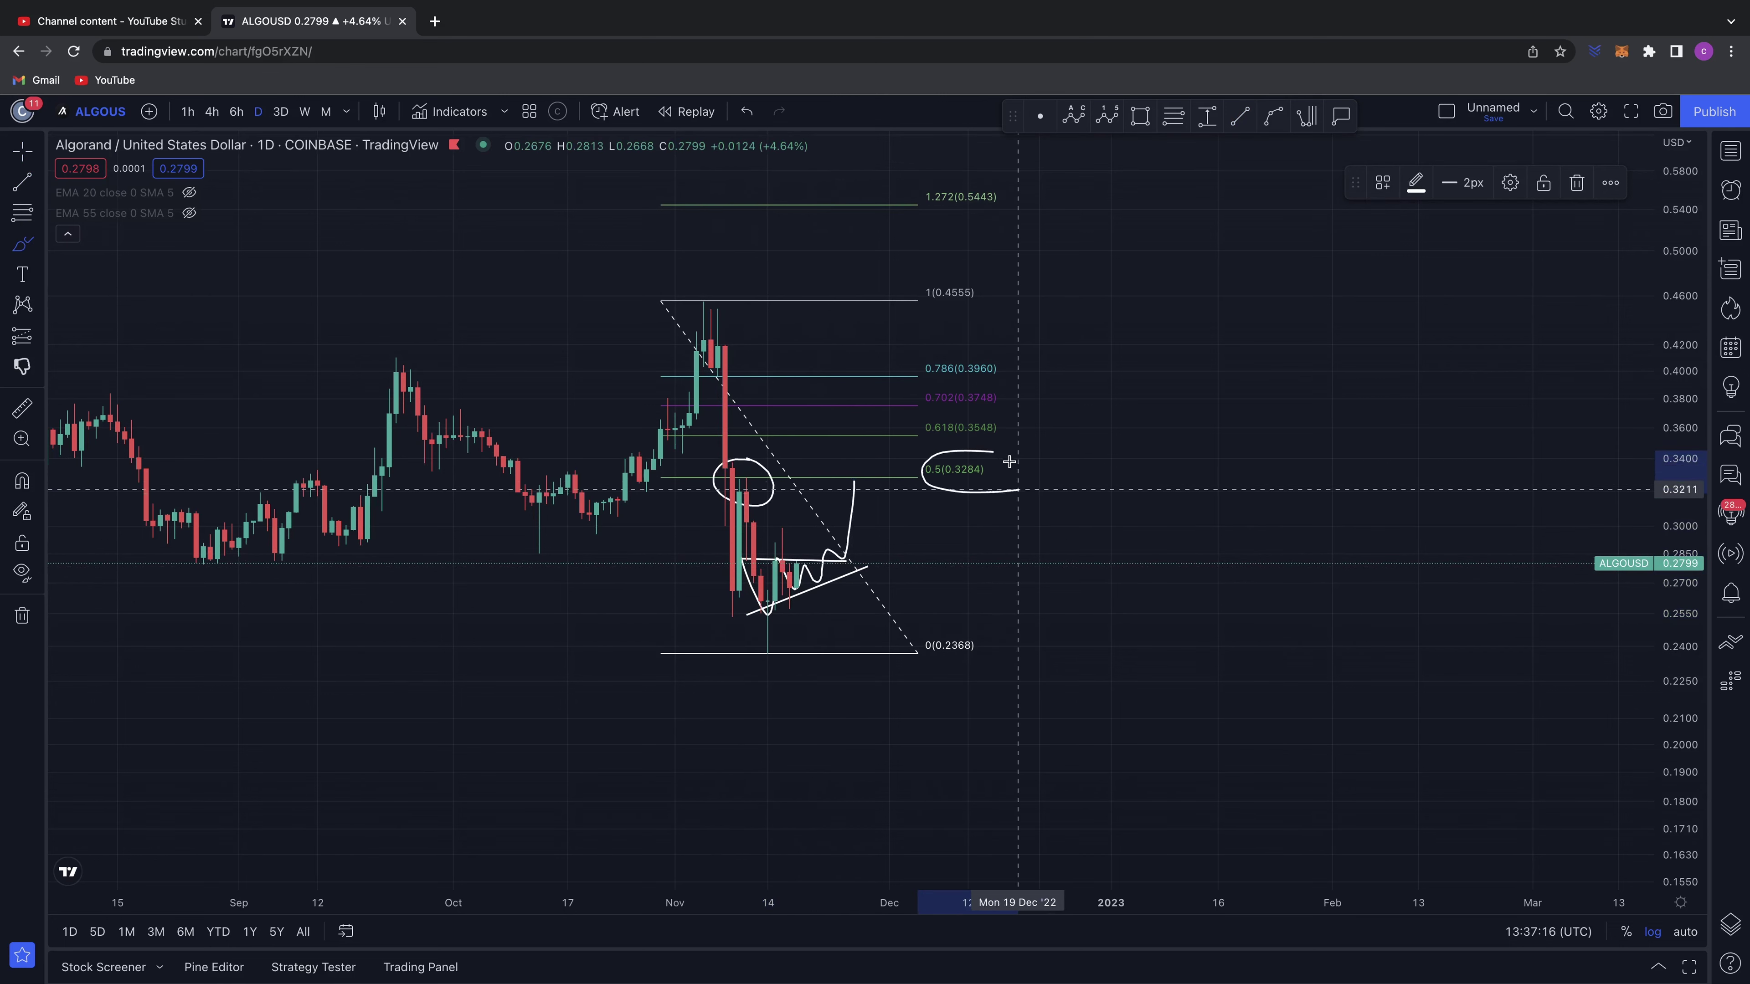
- Measure the price rise from 0.2802 up to the 0.5 Fibonacci level at 0.3283, and clear the measurement
click(31, 401)
click(930, 564)
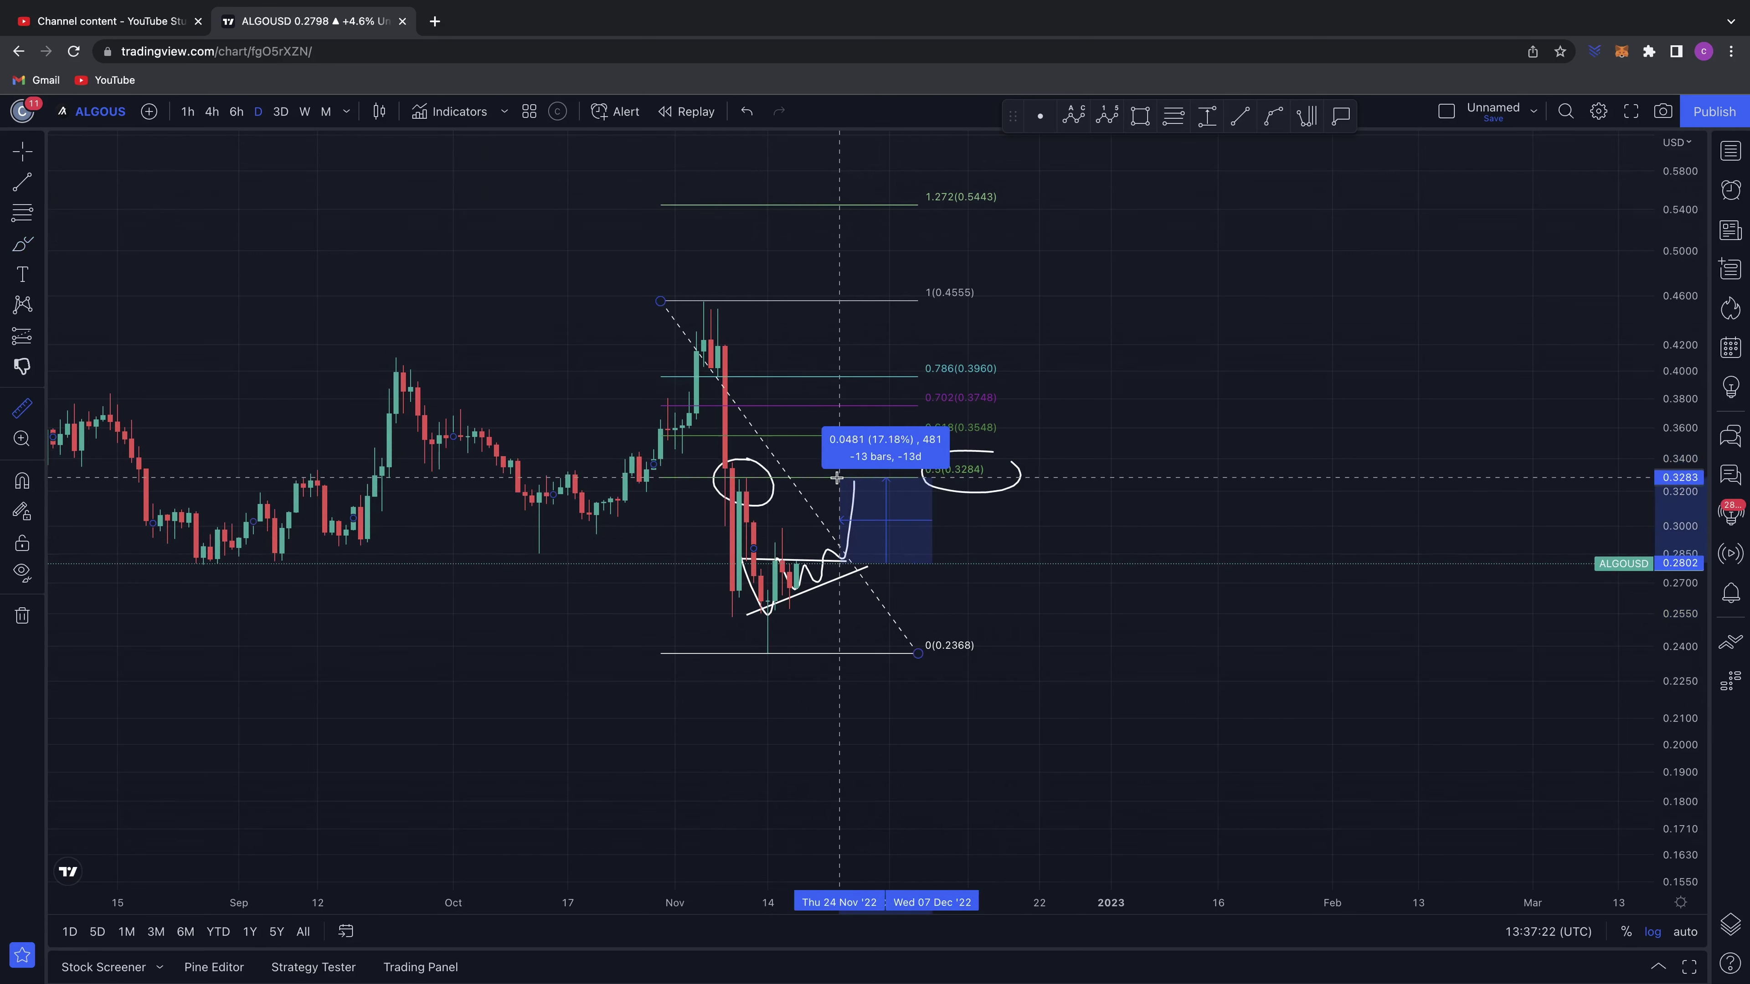
click(837, 477)
click(1008, 652)
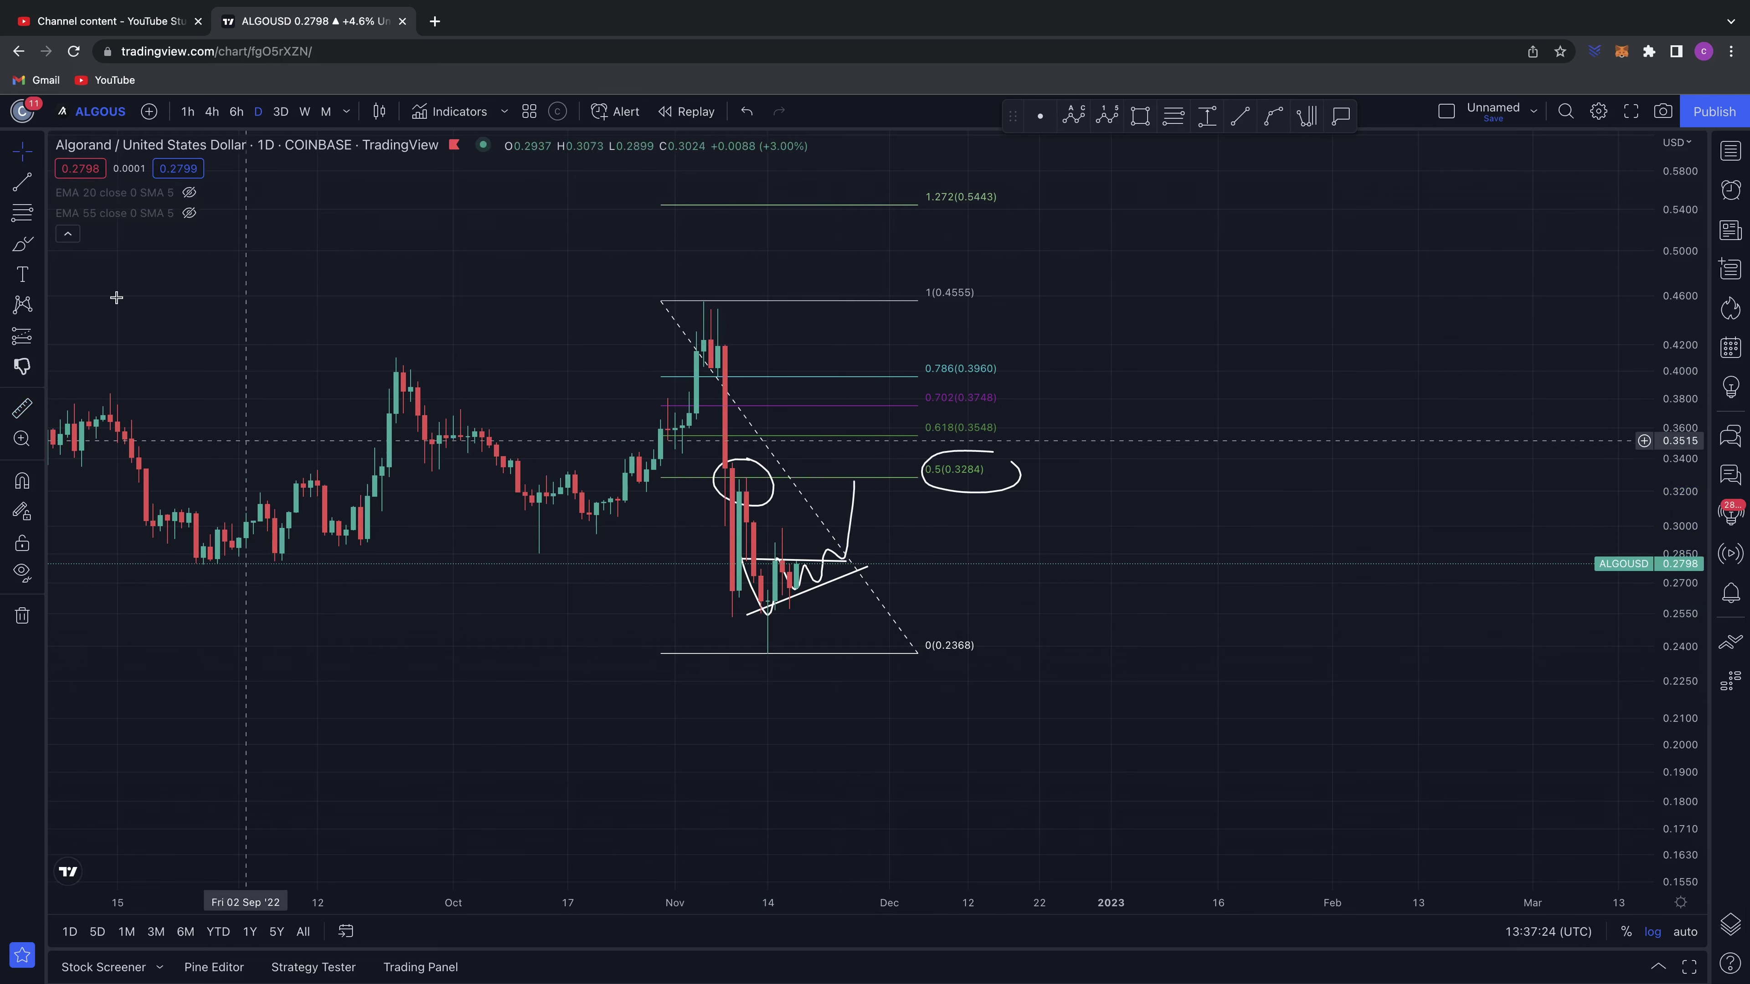
- Brush a rounded bottom from the early November high with a pullback and rise past the 0.5 label, and circle the November low
click(21, 244)
mouse_move(702, 335)
mouse_down()
mouse_move(739, 597)
mouse_move(802, 637)
mouse_move(854, 490)
mouse_move(896, 486)
mouse_move(948, 565)
mouse_move(975, 526)
mouse_up()
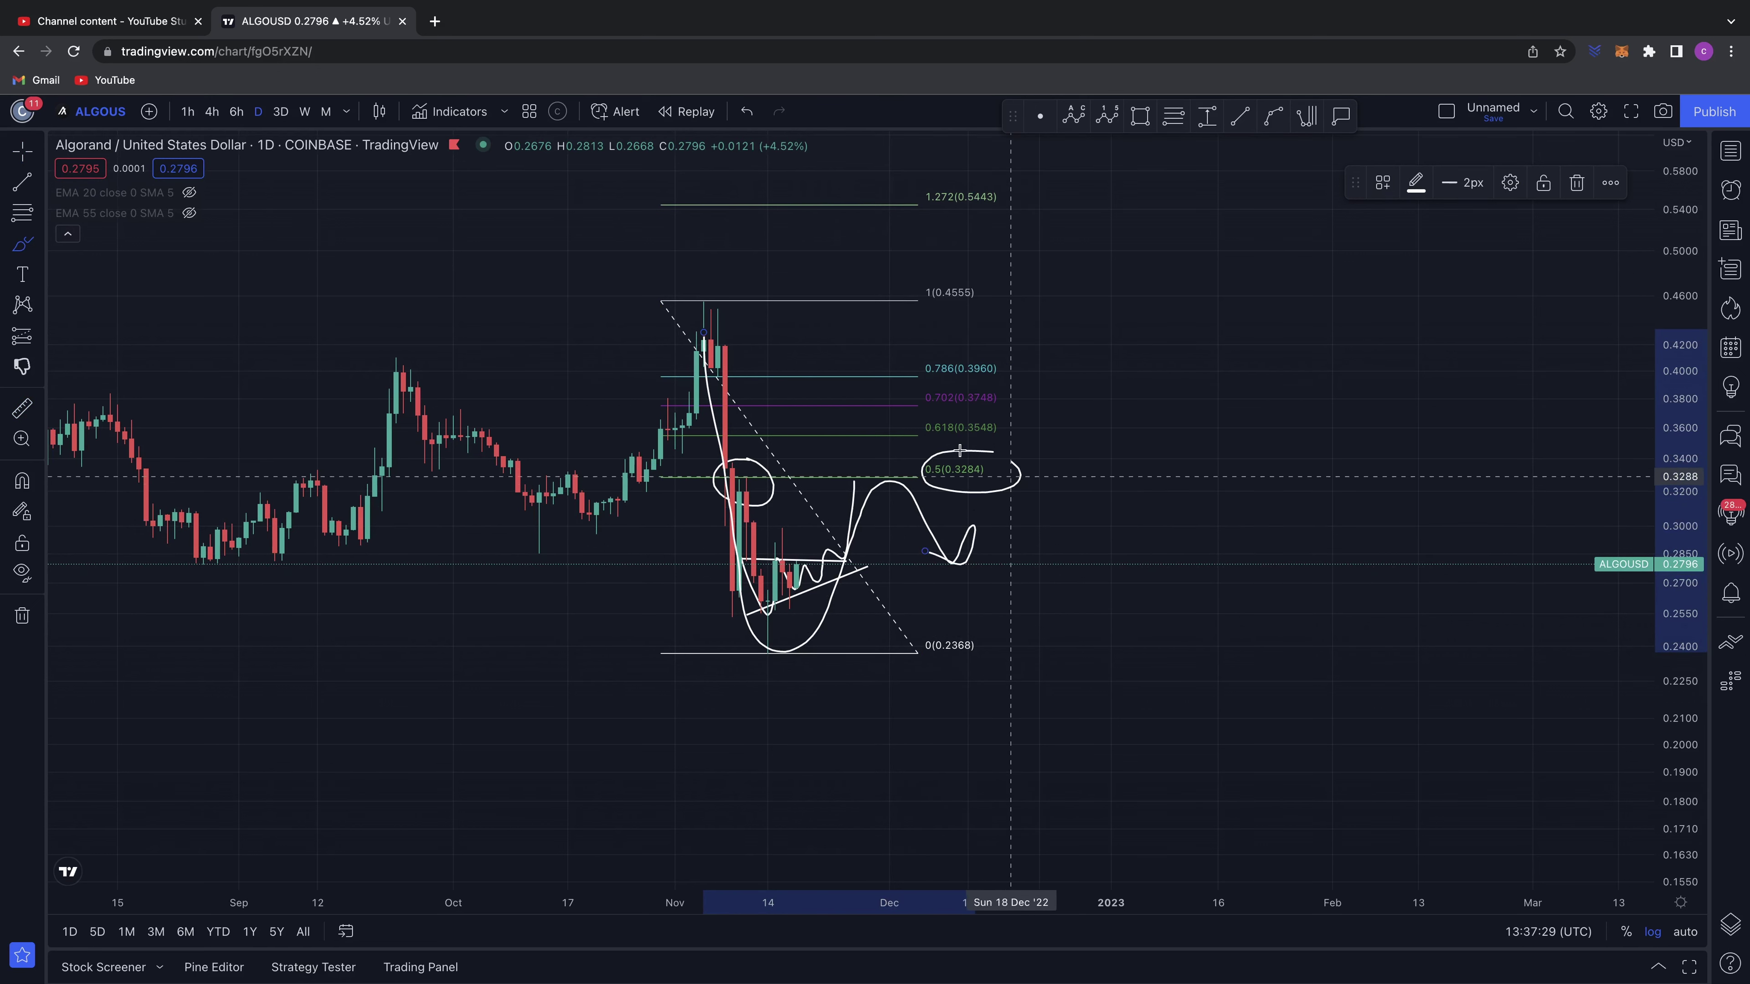
mouse_move(853, 508)
mouse_down()
mouse_move(875, 482)
mouse_move(899, 534)
mouse_move(954, 562)
mouse_move(1026, 438)
mouse_up()
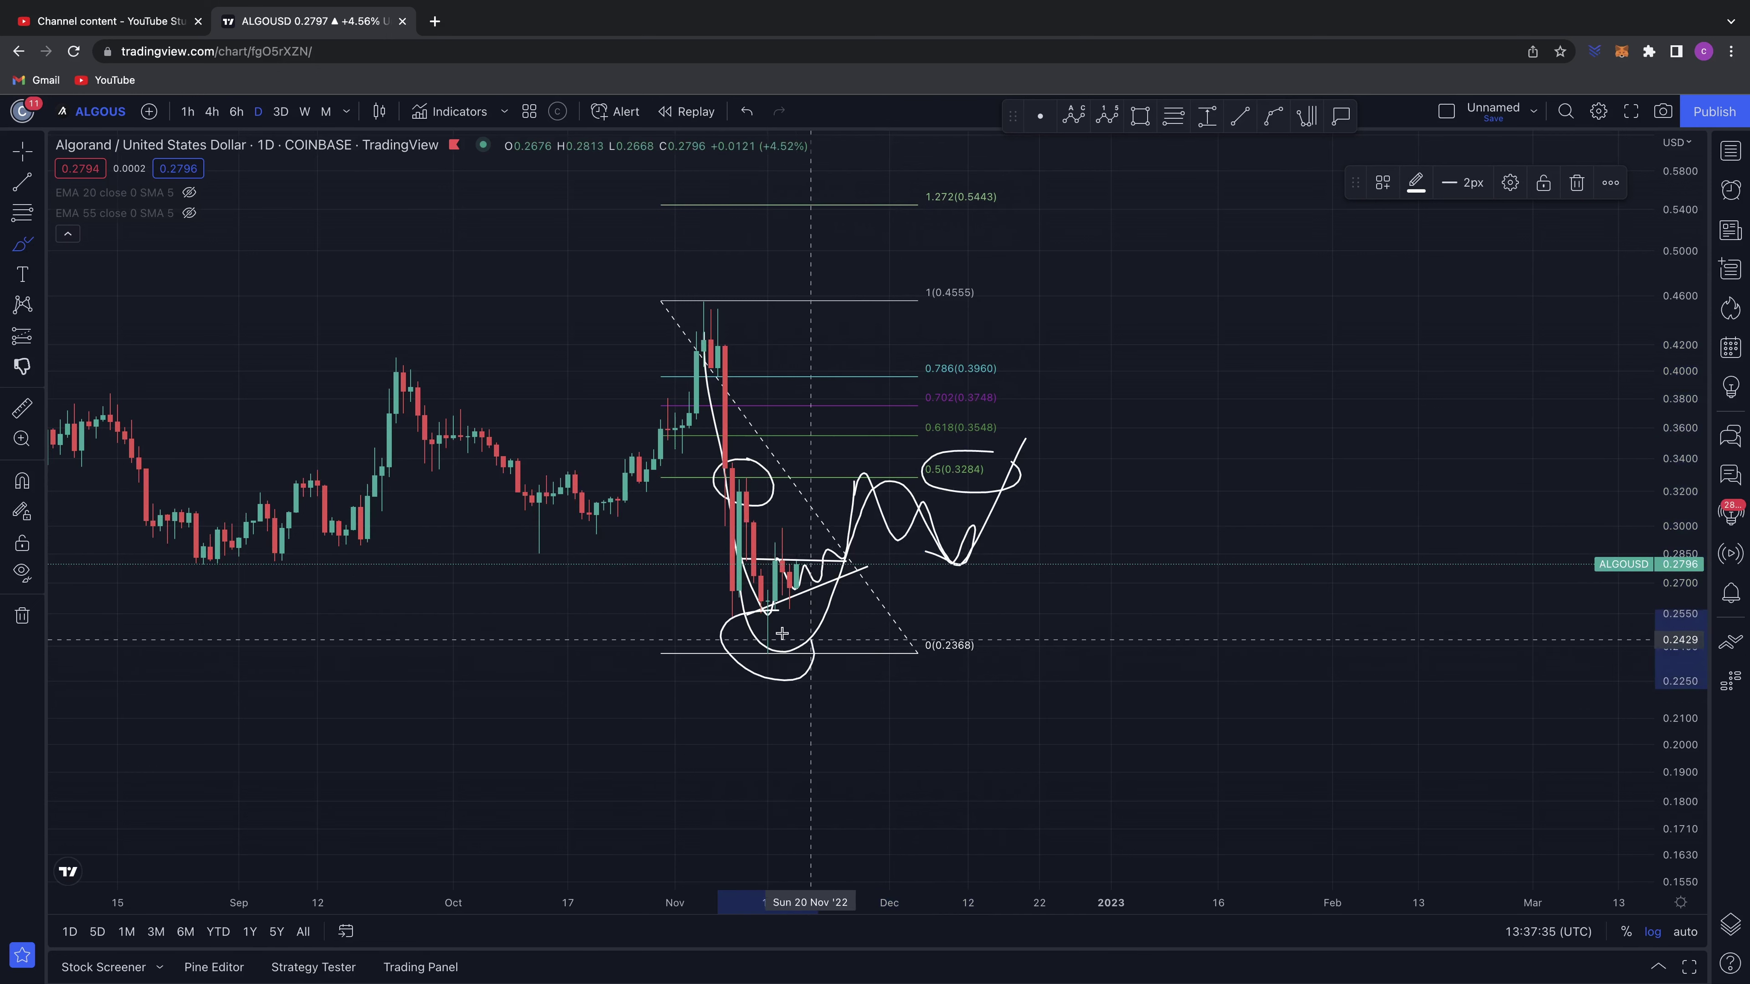
- Undo the brushed paths and circles around the triangle, and brush a stroke along the rising trend line
key(ctrl+z)
key(ctrl+z)
key(ctrl+z)
key(ctrl+z)
key(ctrl+z)
key(ctrl+z)
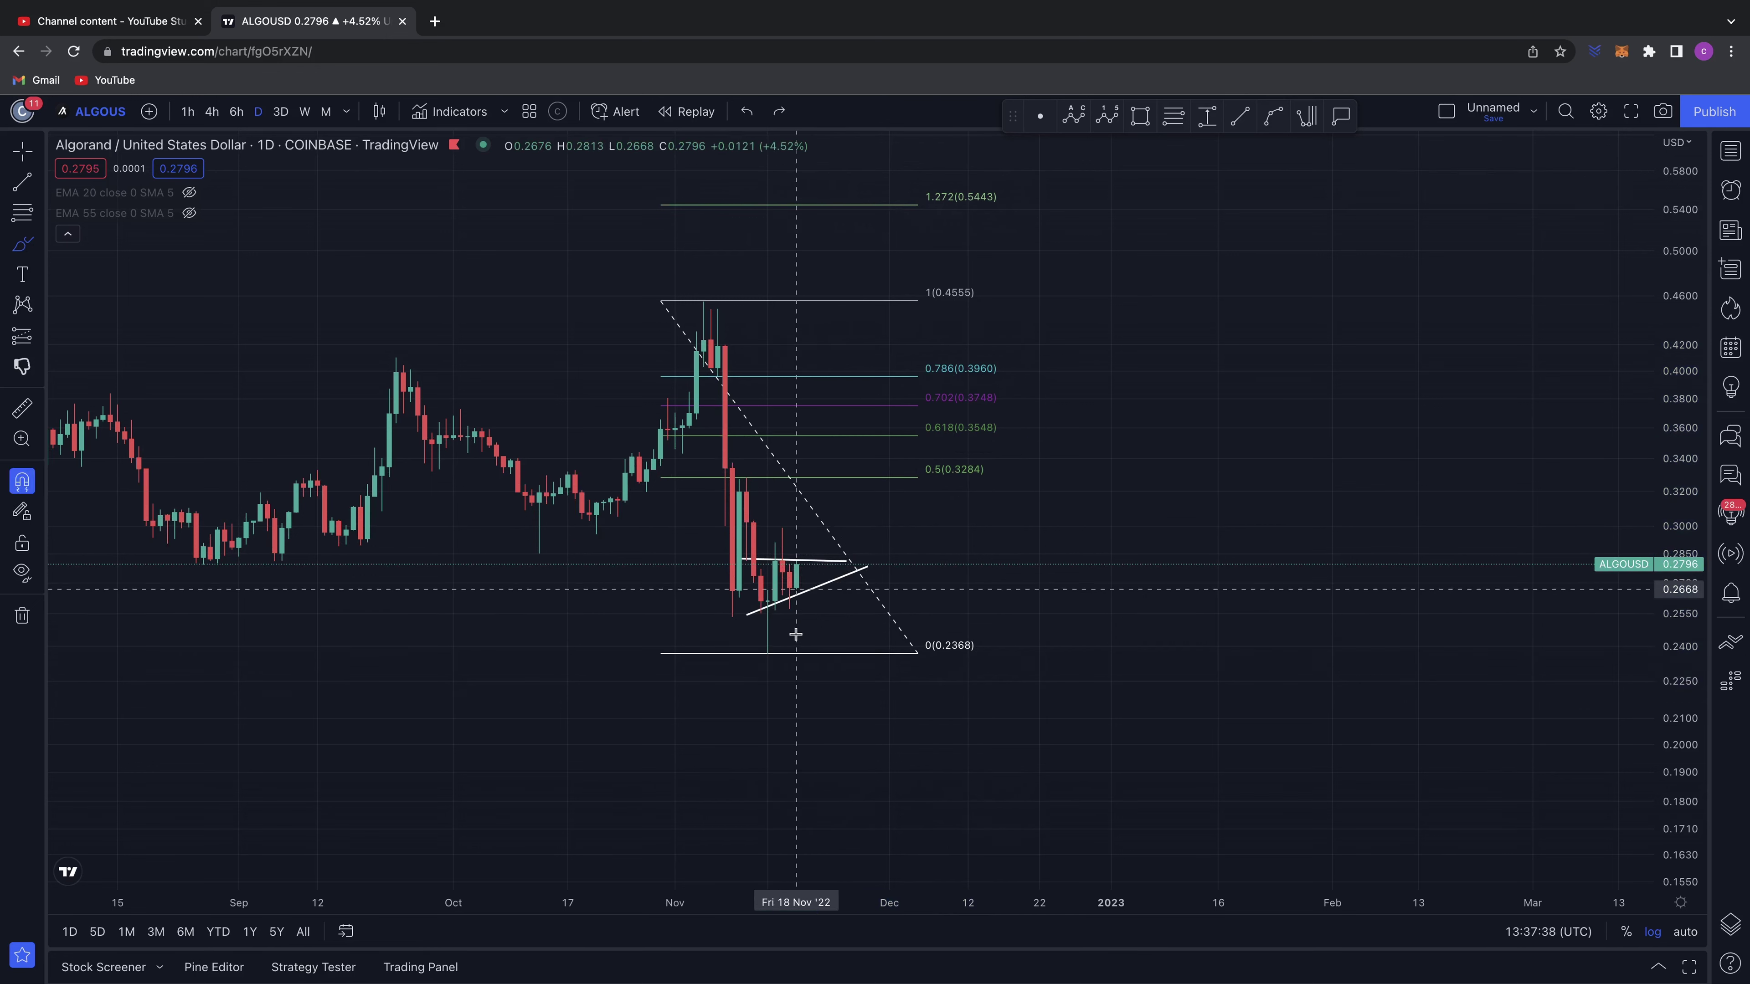
drag(728, 618, 867, 570)
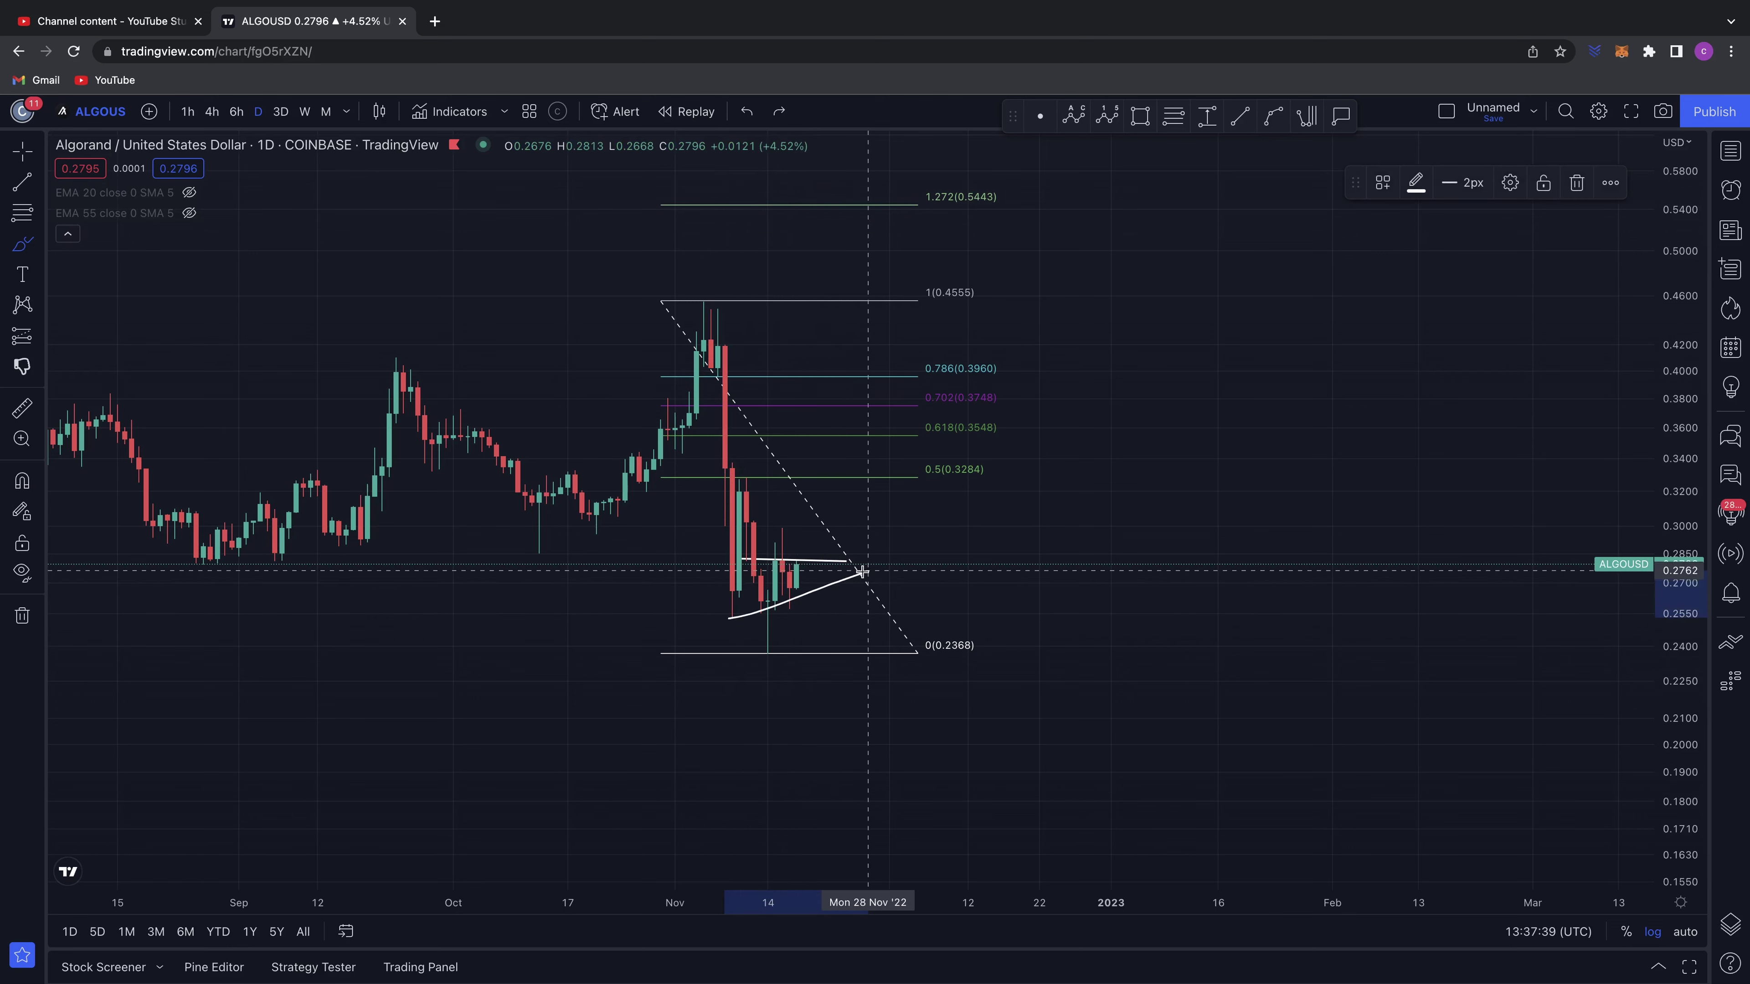
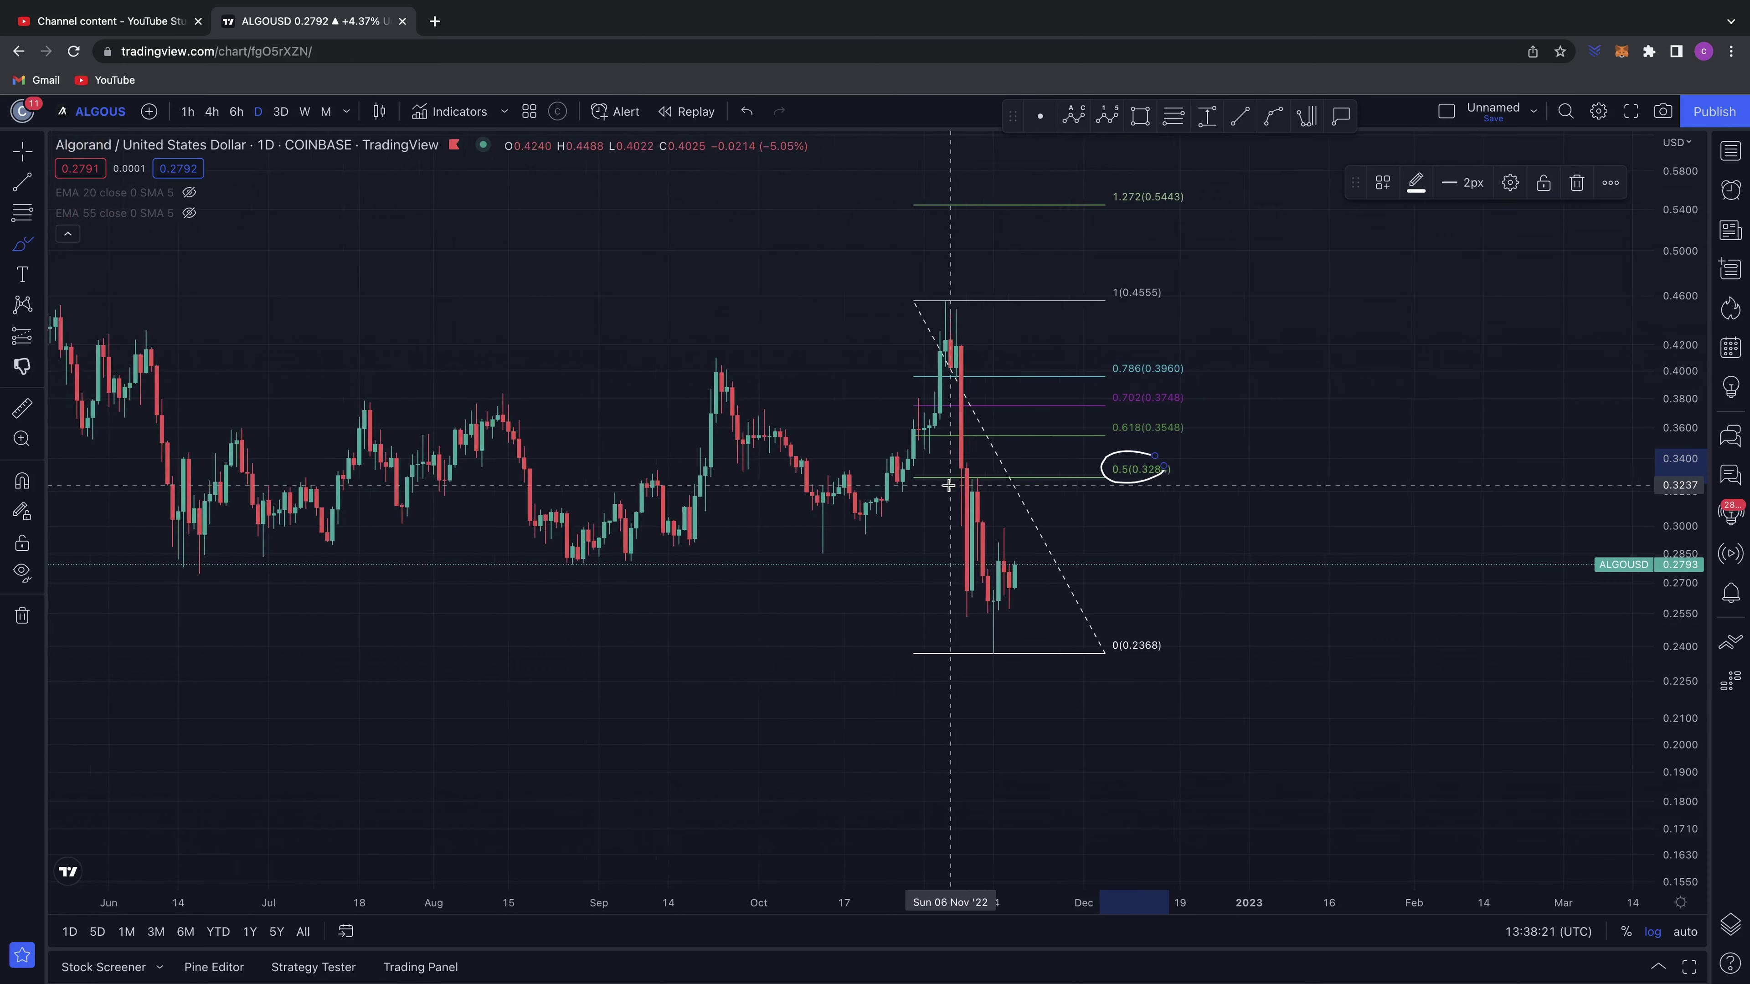
- Remove all drawings from the daily chart
right_click(1340, 694)
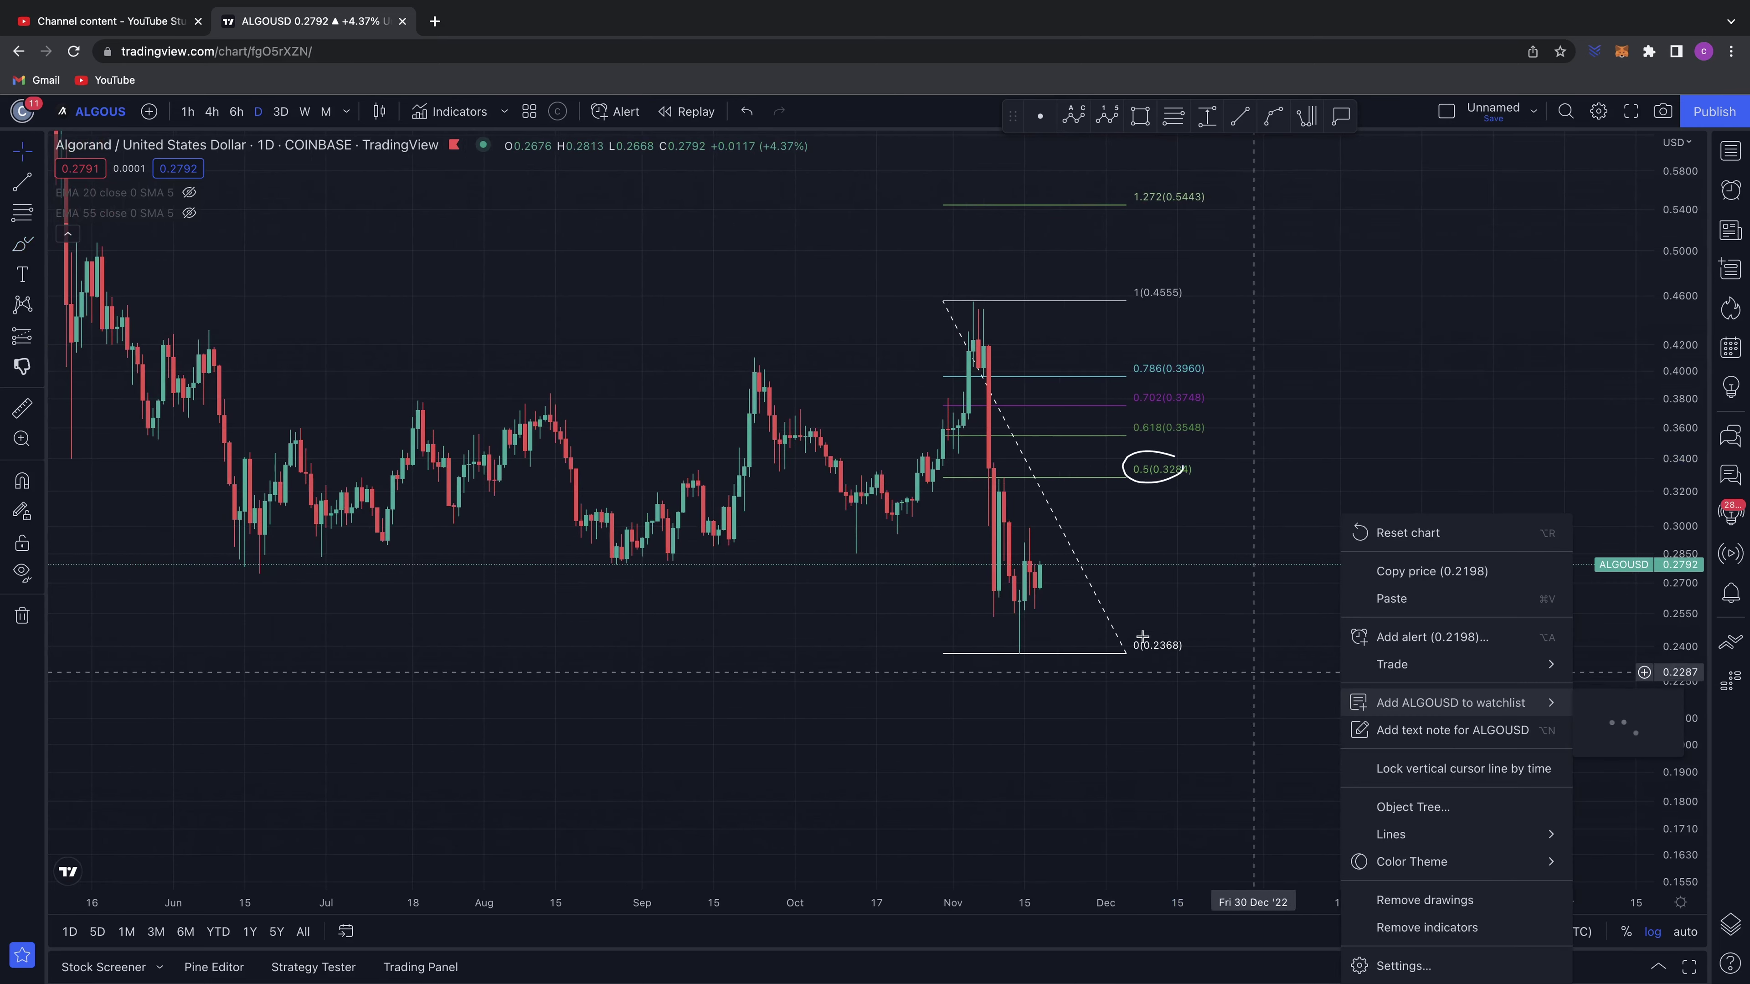
click(1140, 648)
scroll(1023, 593, up, 2)
scroll(926, 540, up, 2)
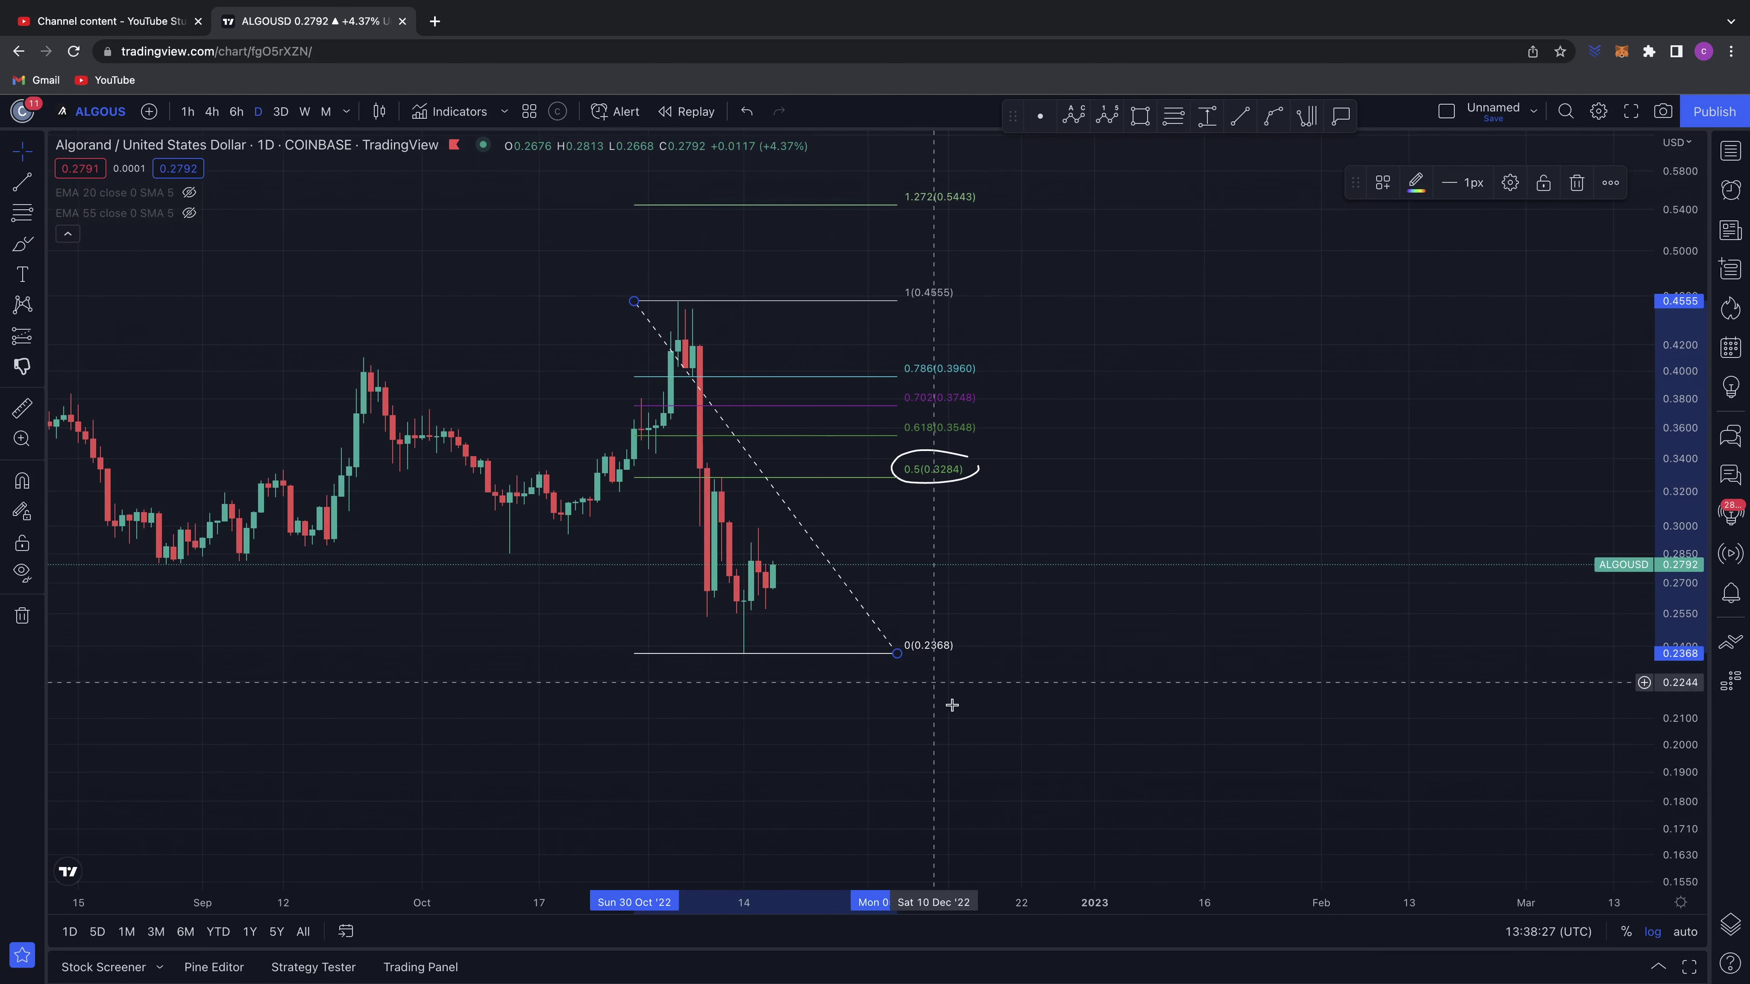
drag(960, 708, 1106, 672)
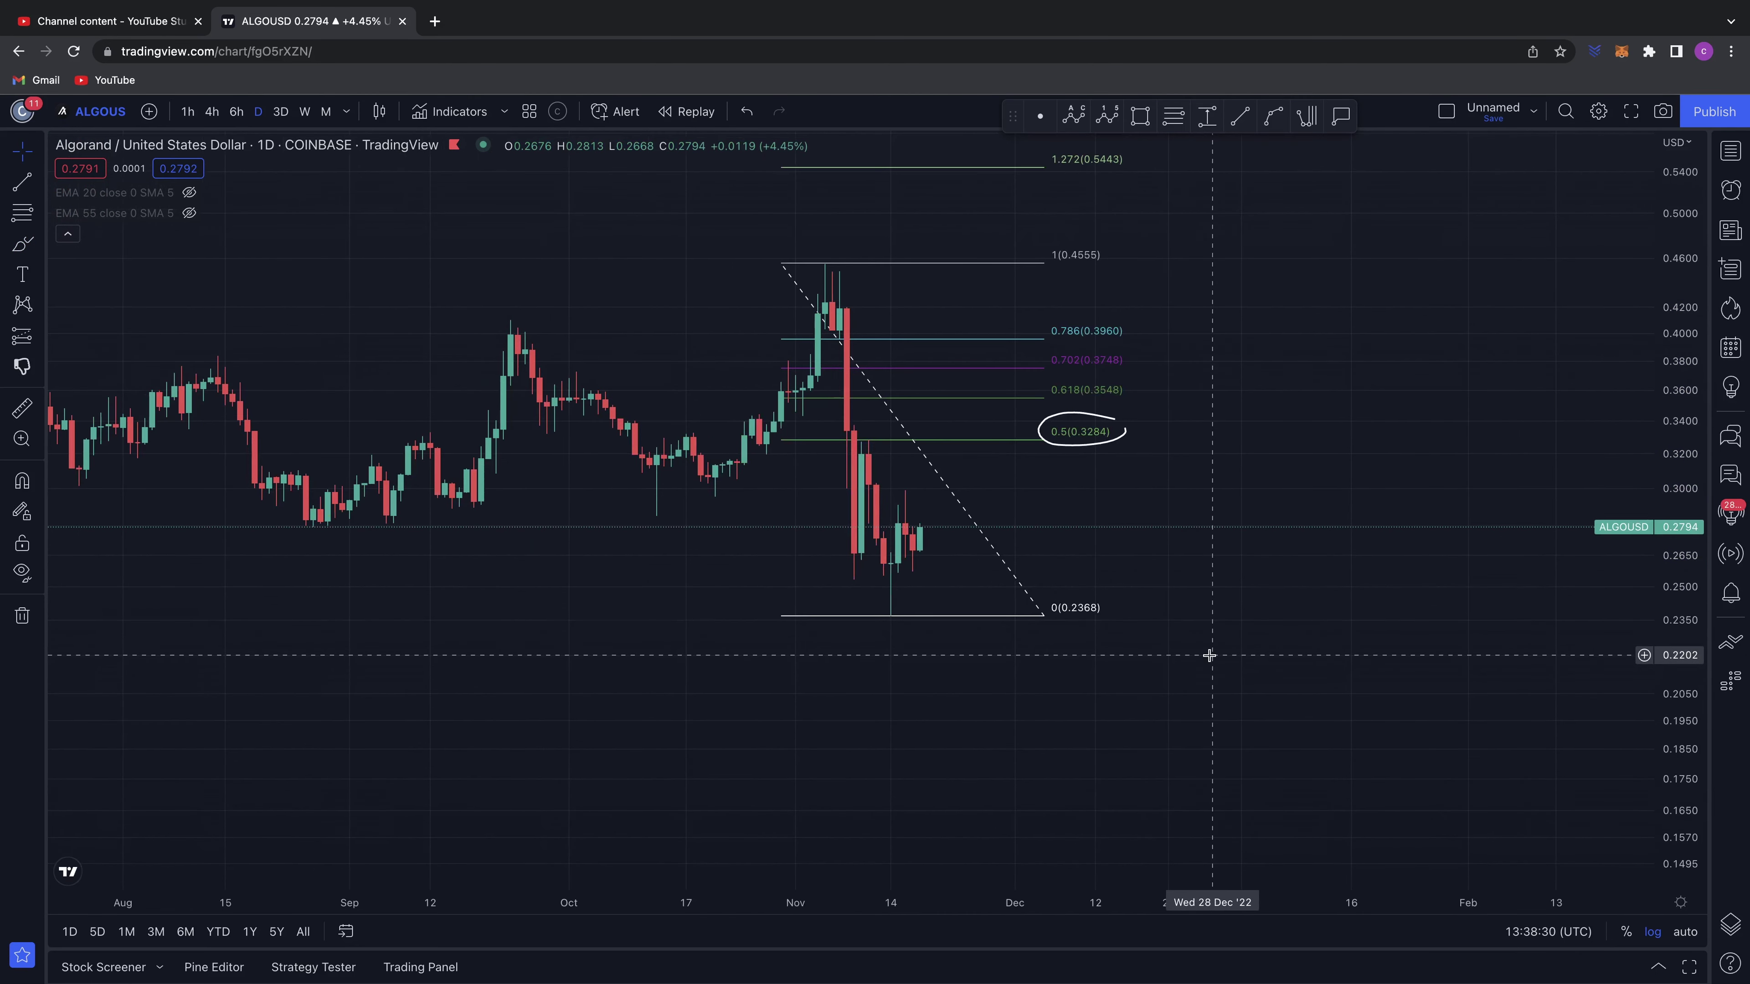
scroll(1185, 654, down, 2)
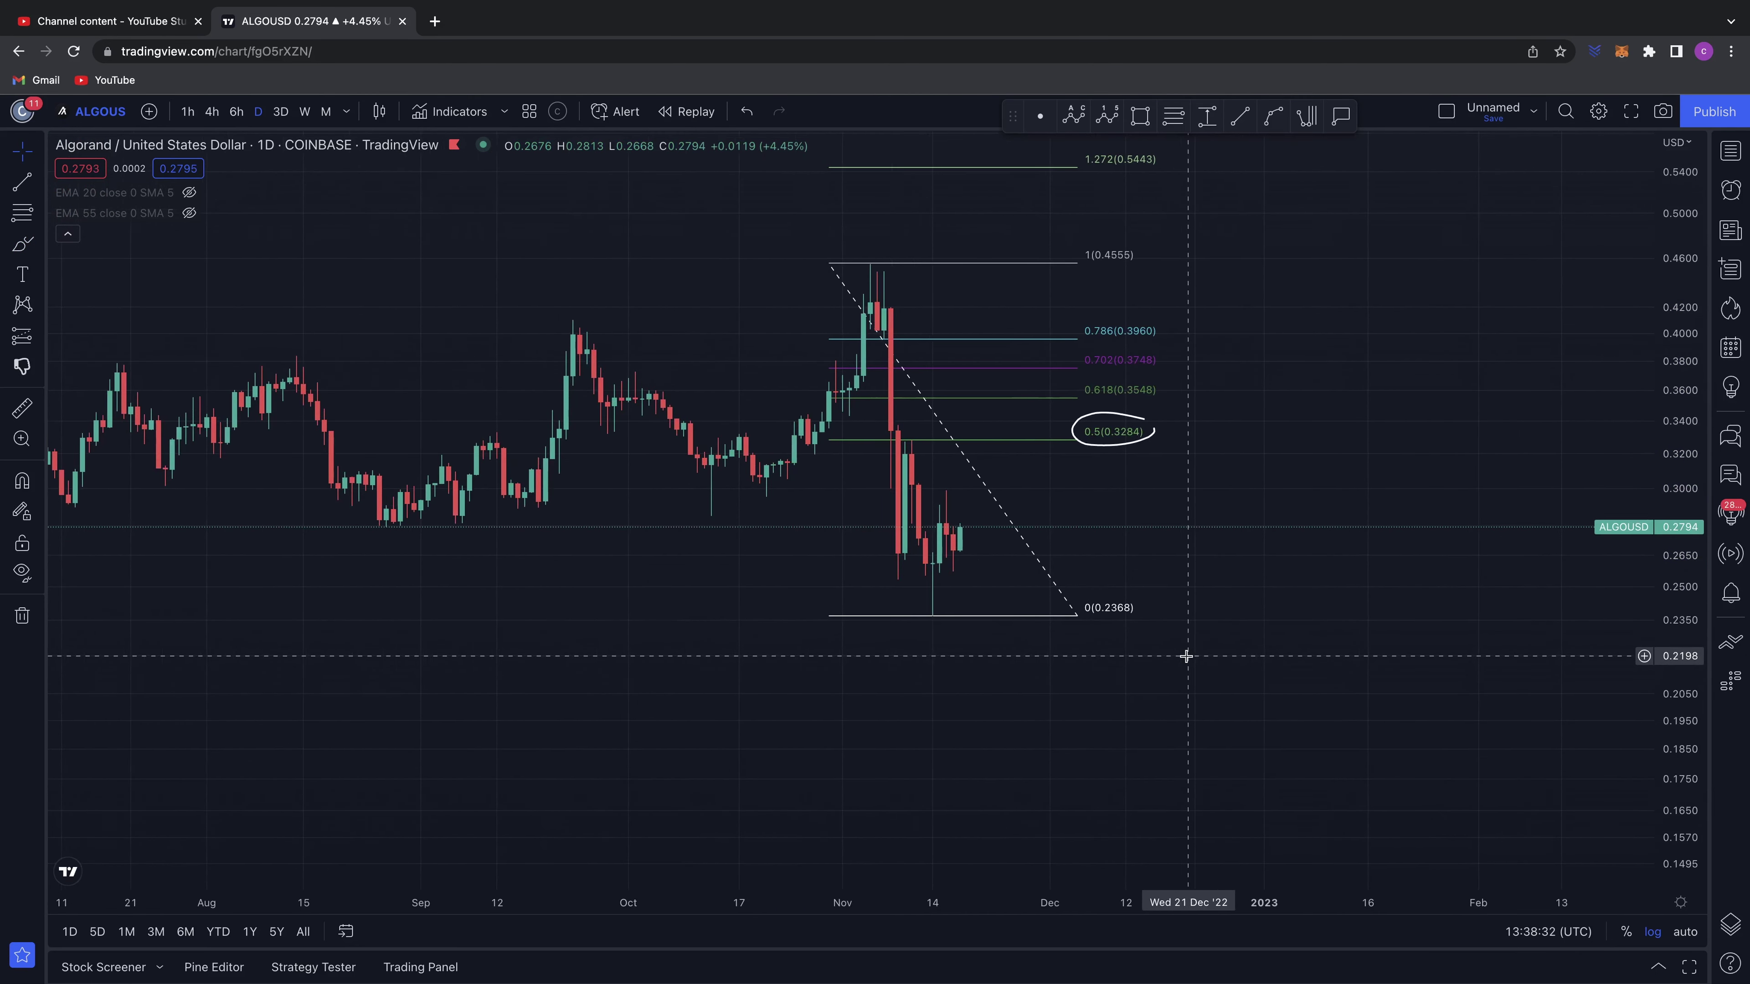
scroll(1186, 655, left, 3)
scroll(1190, 652, up, 1)
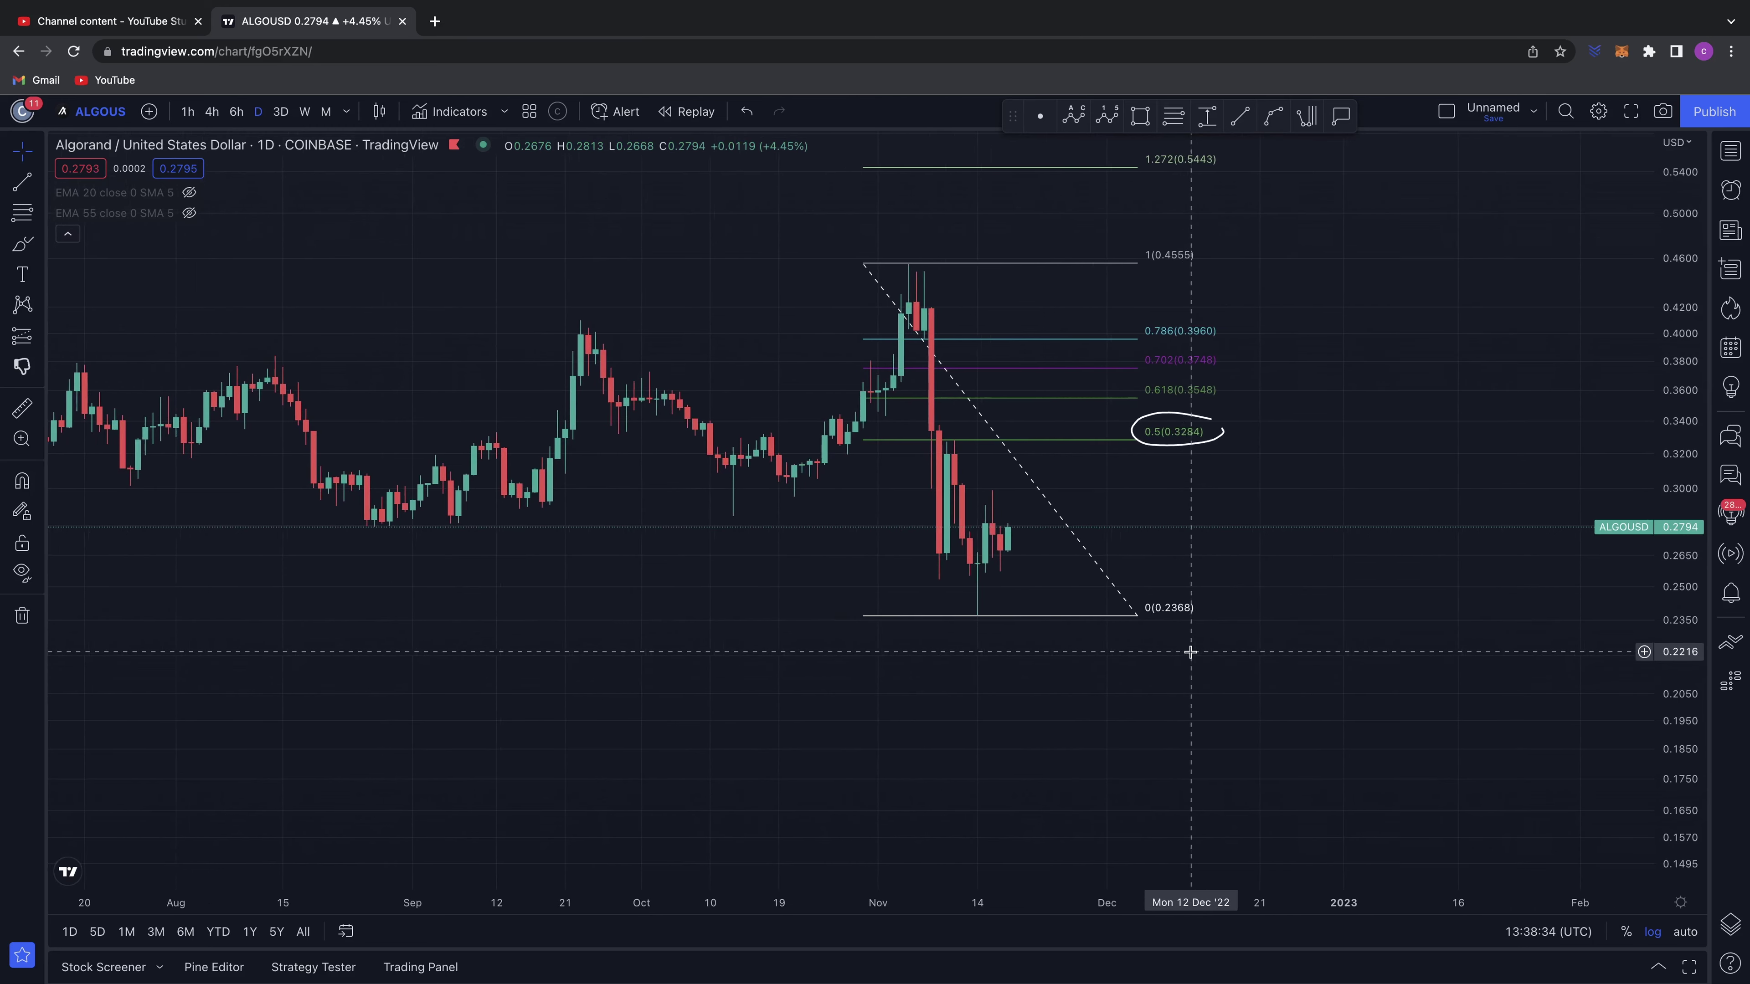
scroll(1190, 652, down, 5)
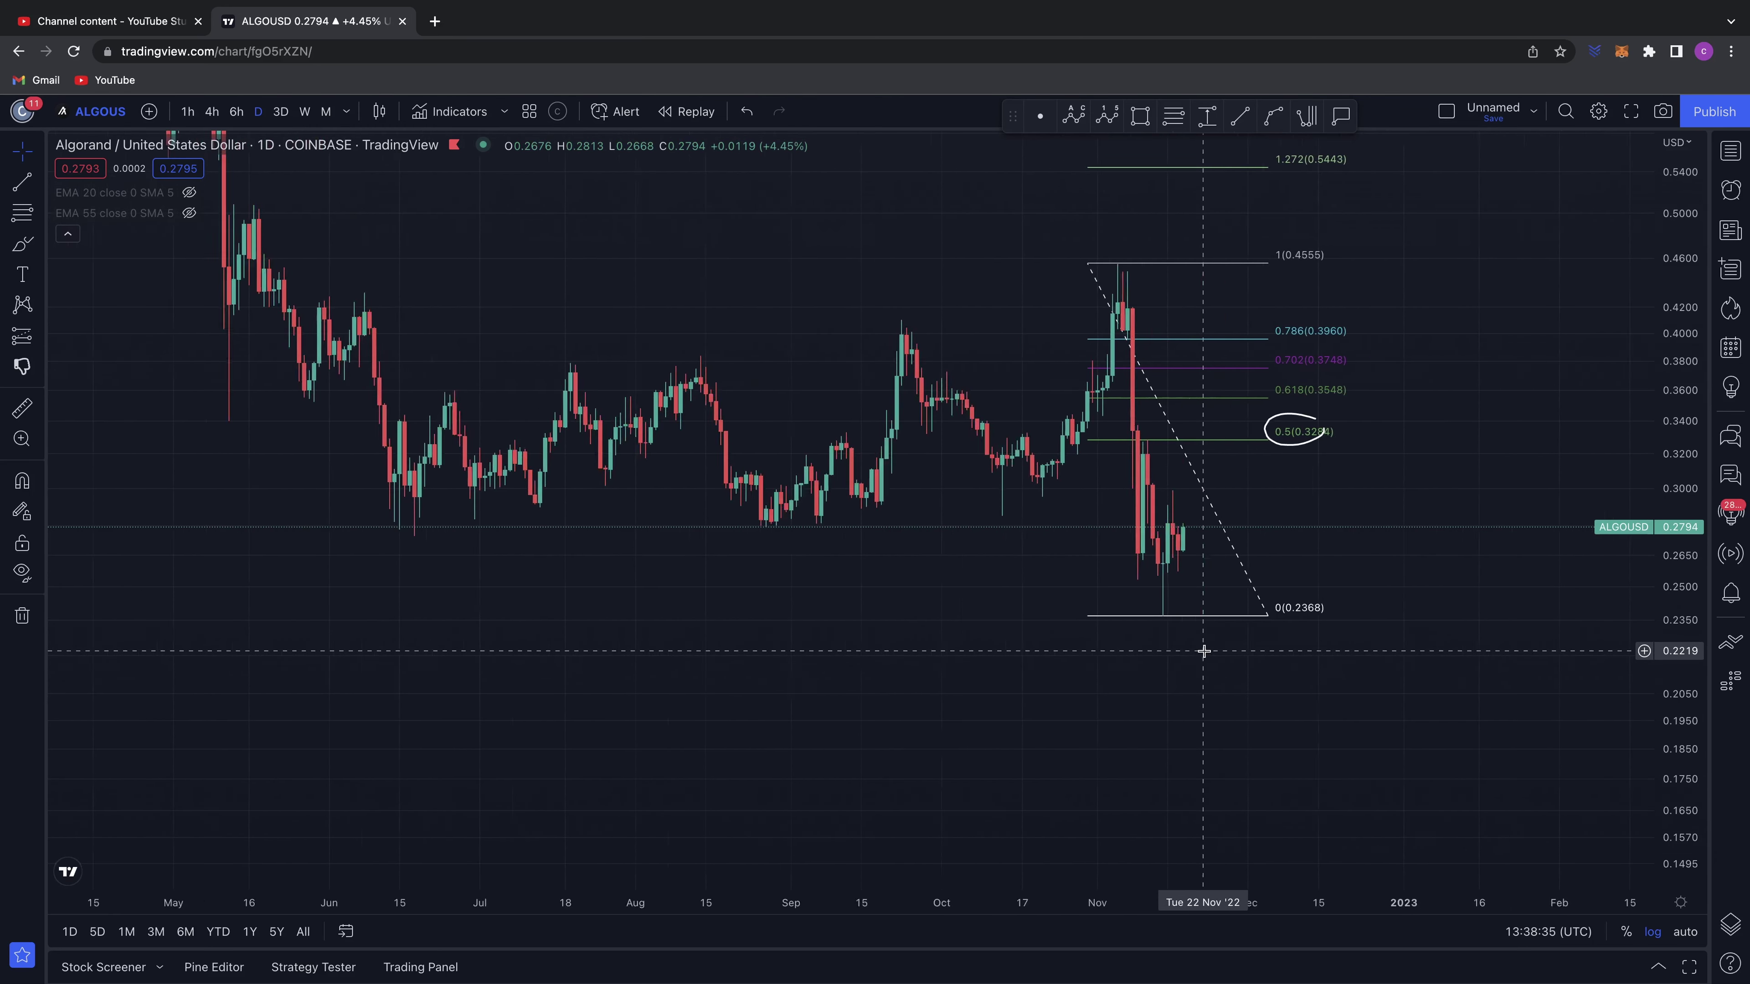
right_click(1163, 641)
click(1295, 900)
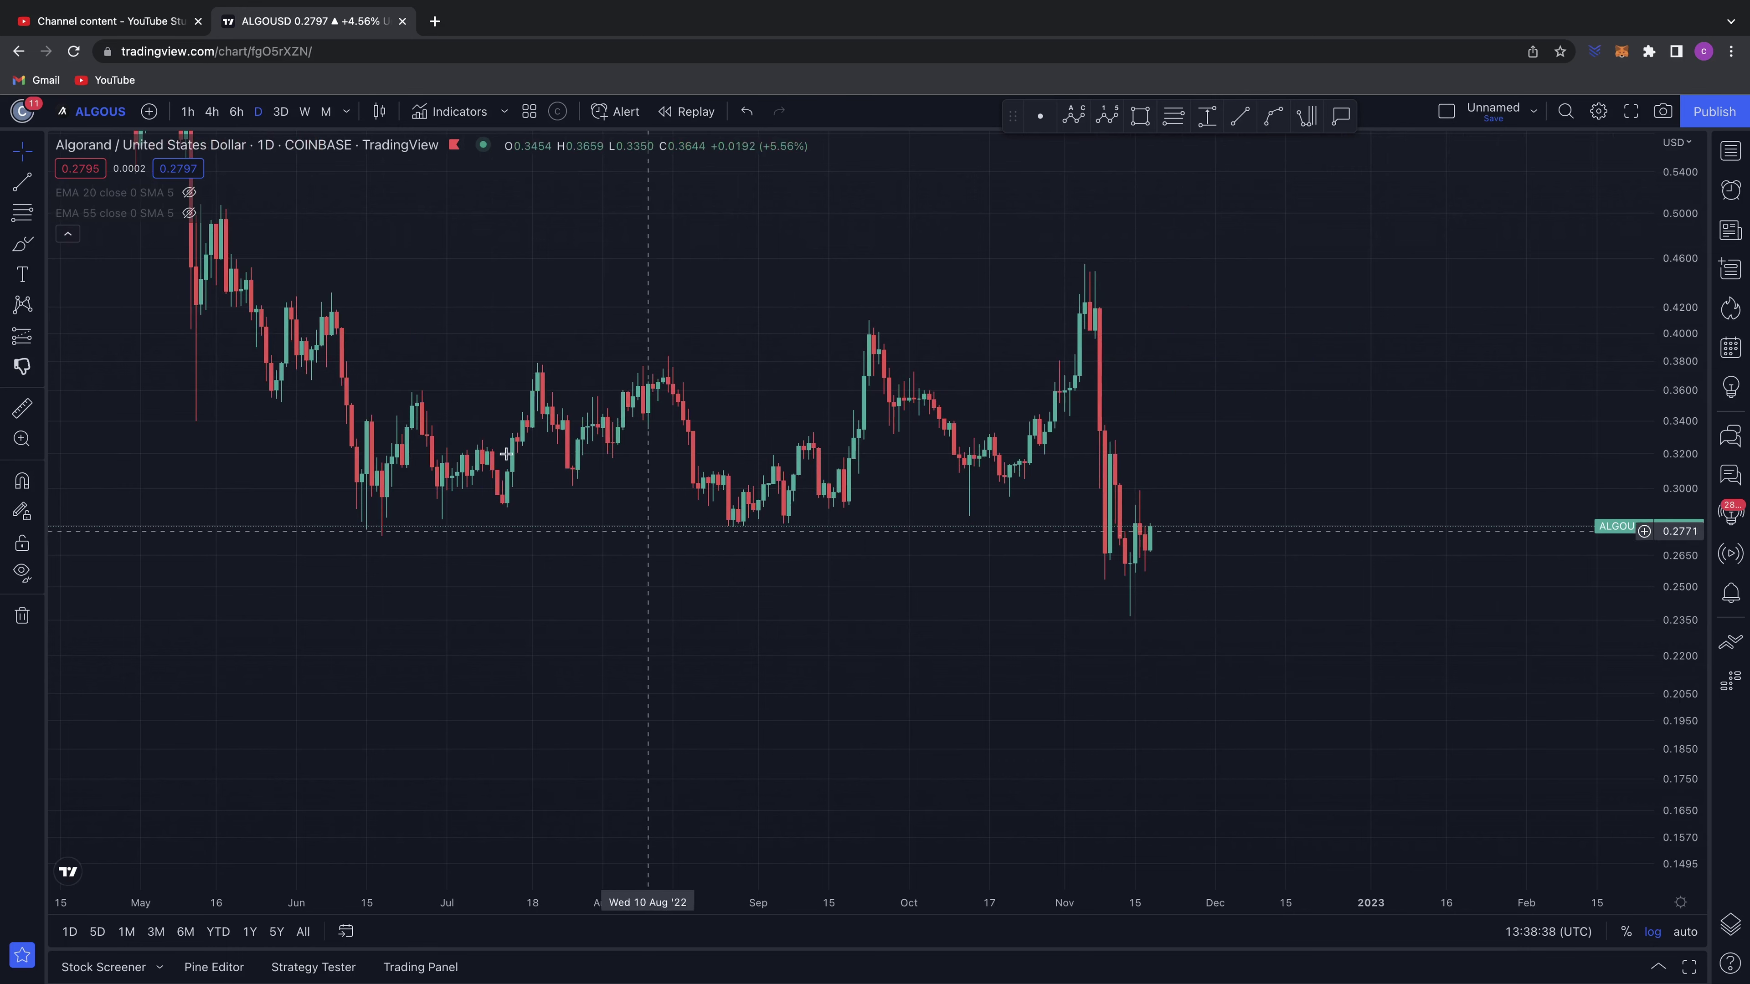
- Draw a nearly horizontal trend line from 11 Jun at 0.2811 to 16 Dec at 0.2815
key(alt+t)
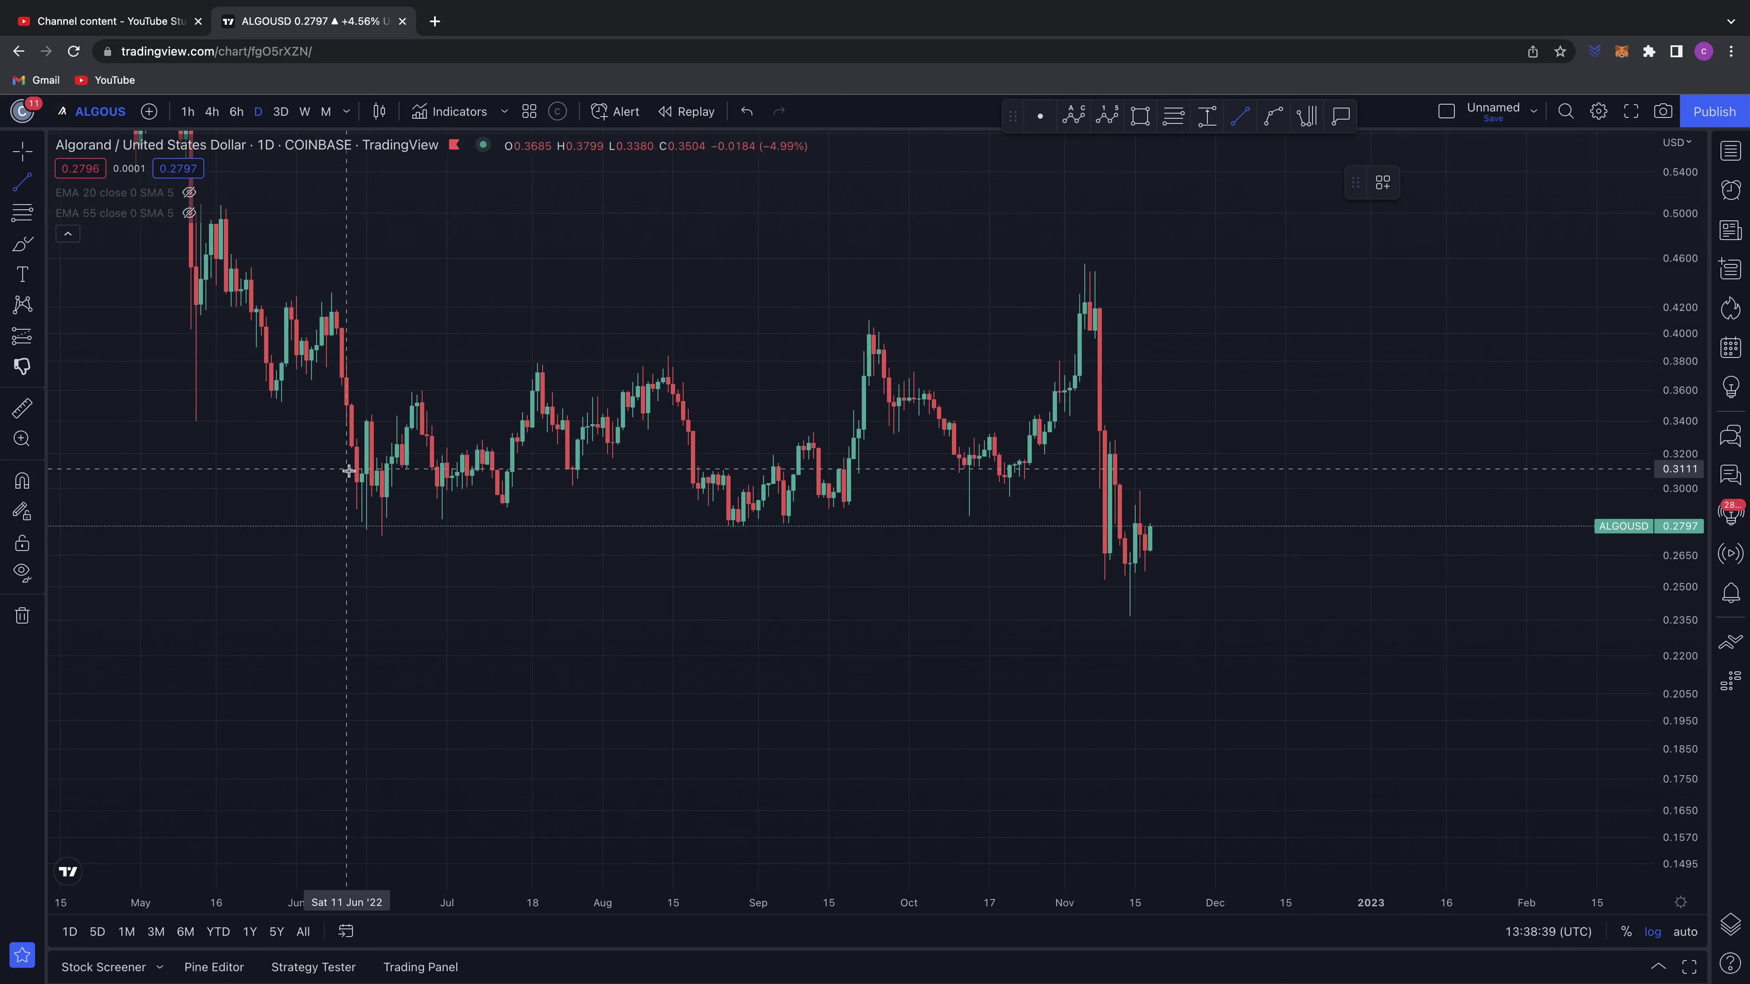
click(348, 524)
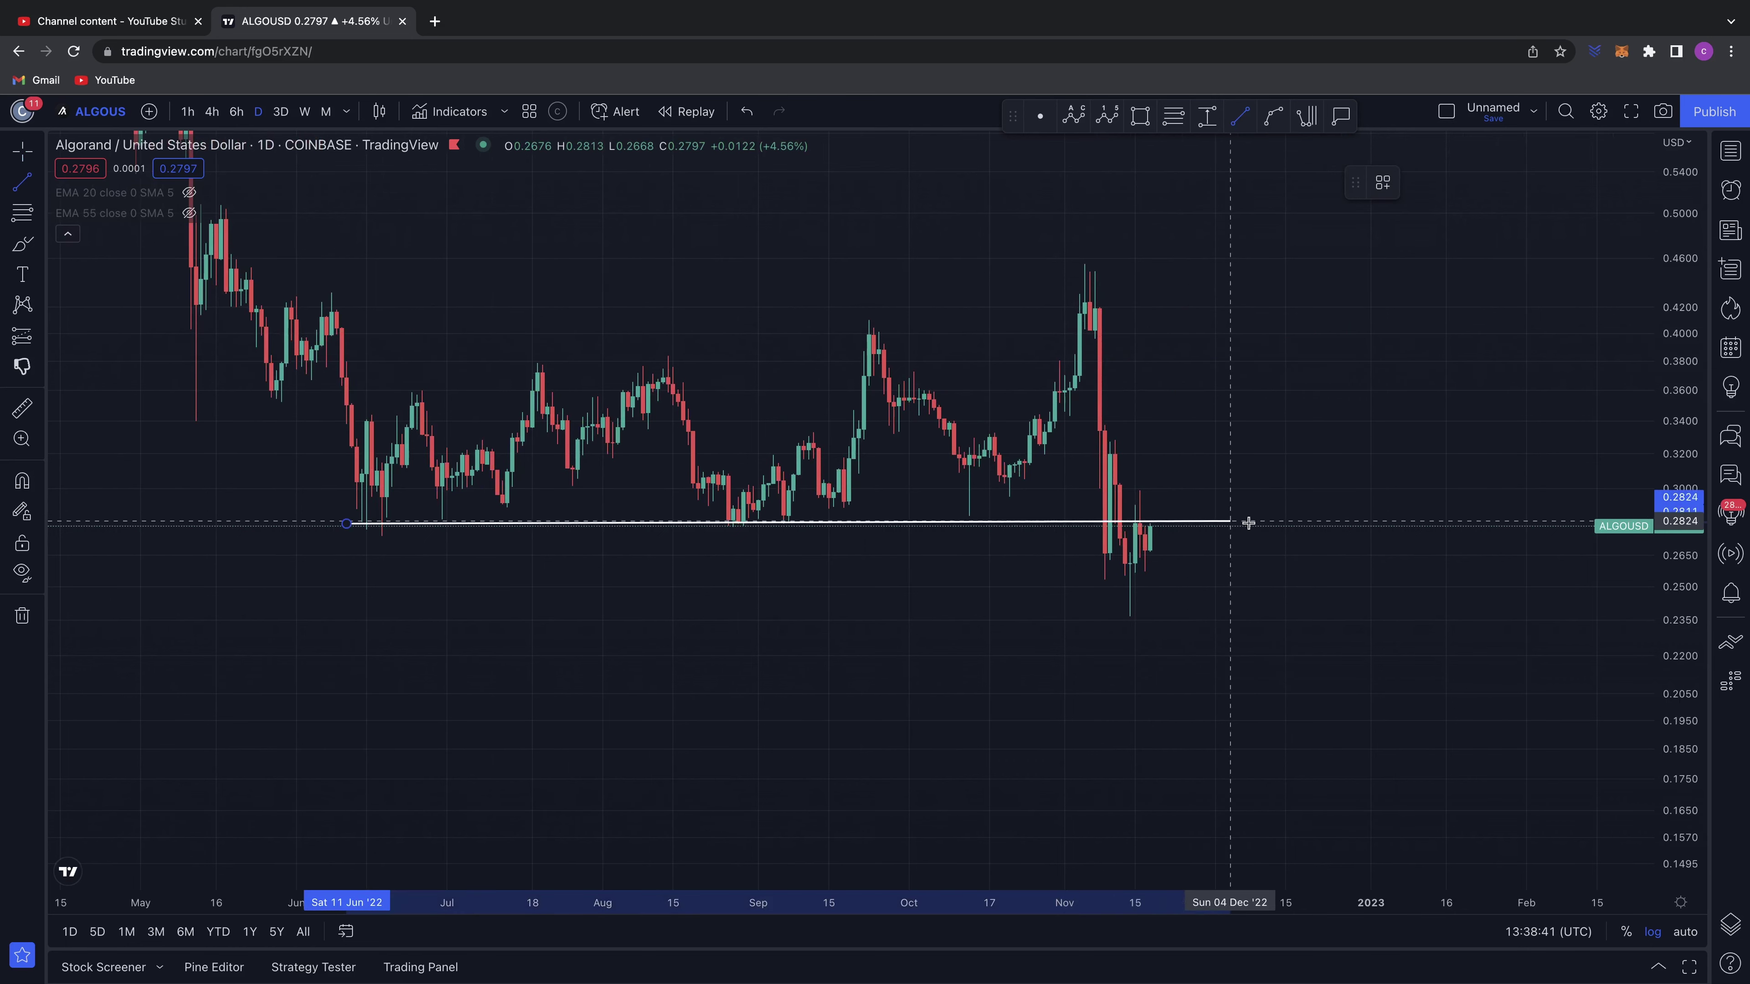
click(1289, 523)
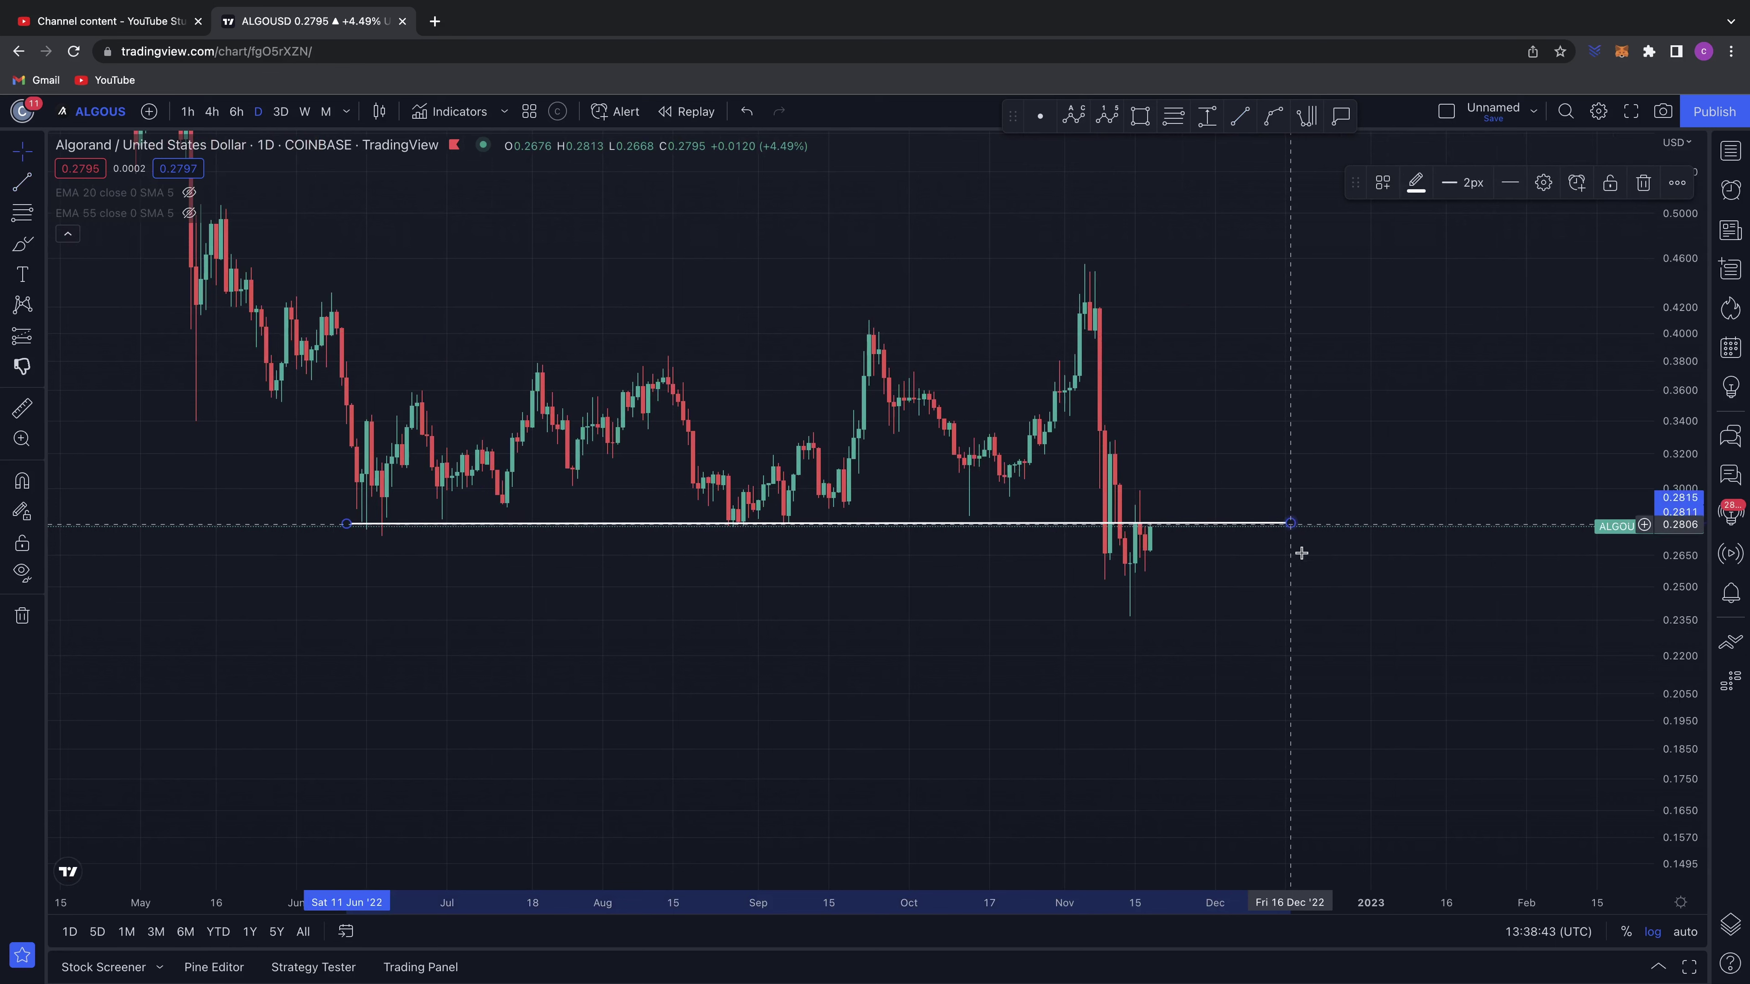
- Brush circles around the mid-June, July, late August, early September and mid-October lows along the horizontal trend line
click(22, 244)
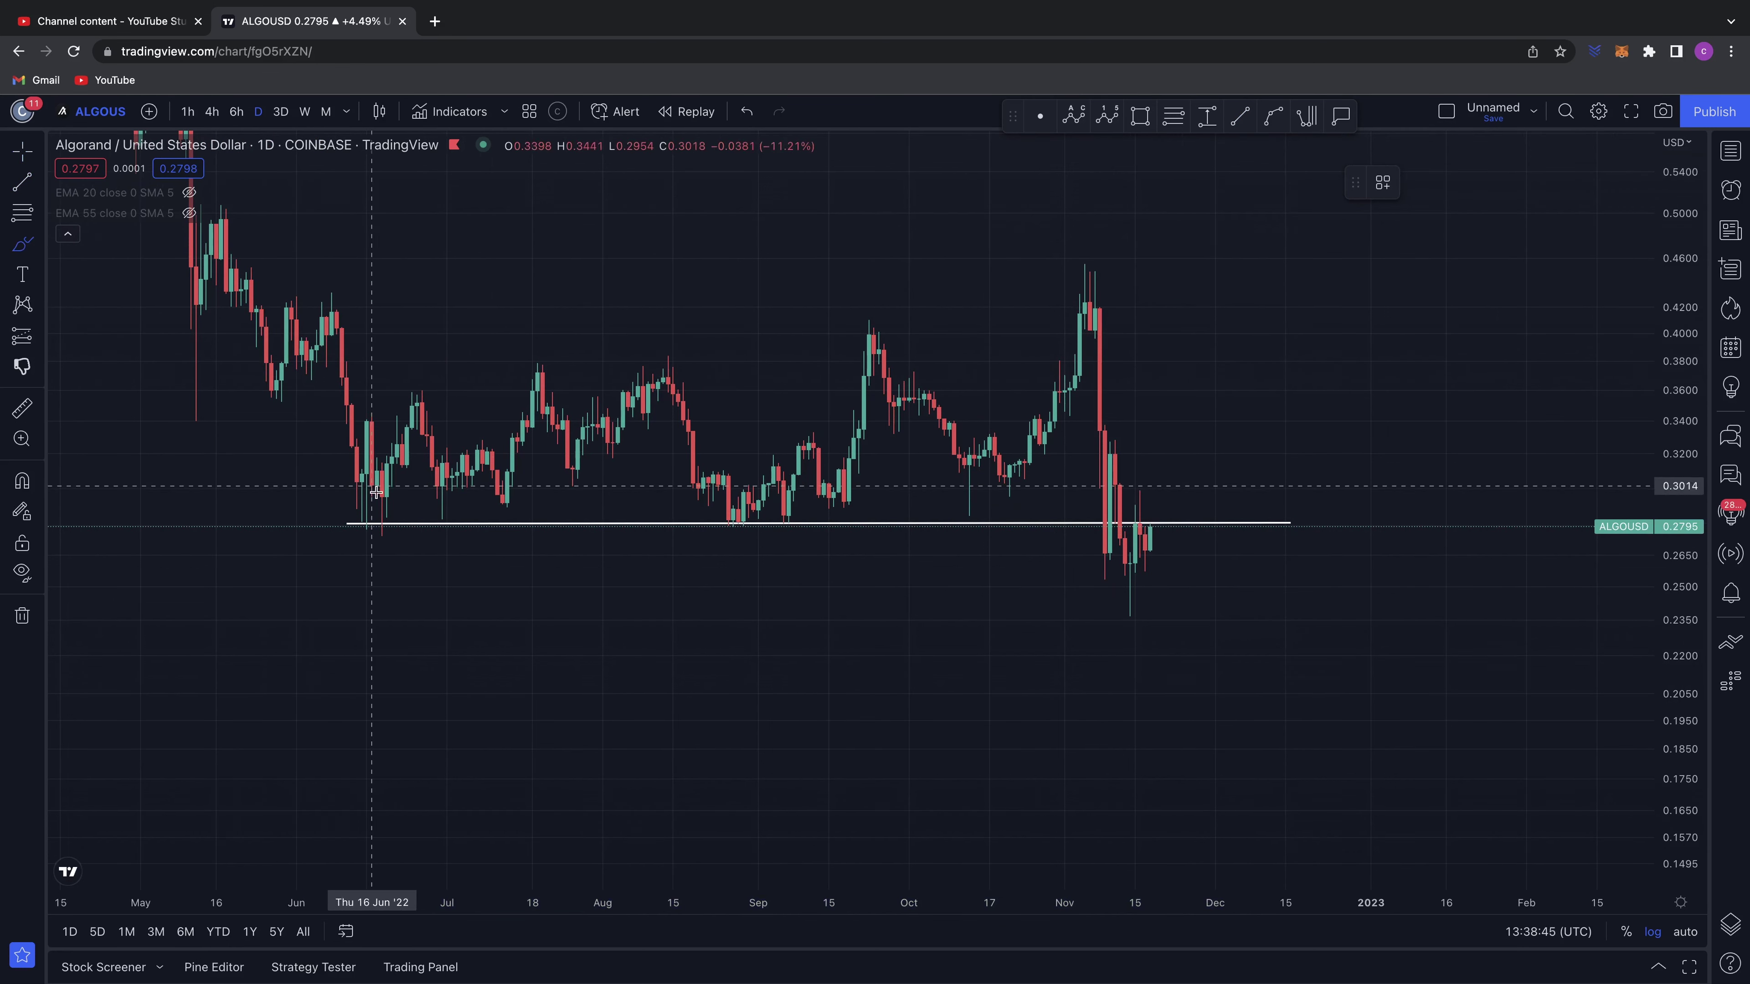
drag(356, 496, 375, 491)
mouse_move(507, 491)
mouse_down()
mouse_move(472, 514)
mouse_move(508, 489)
mouse_up()
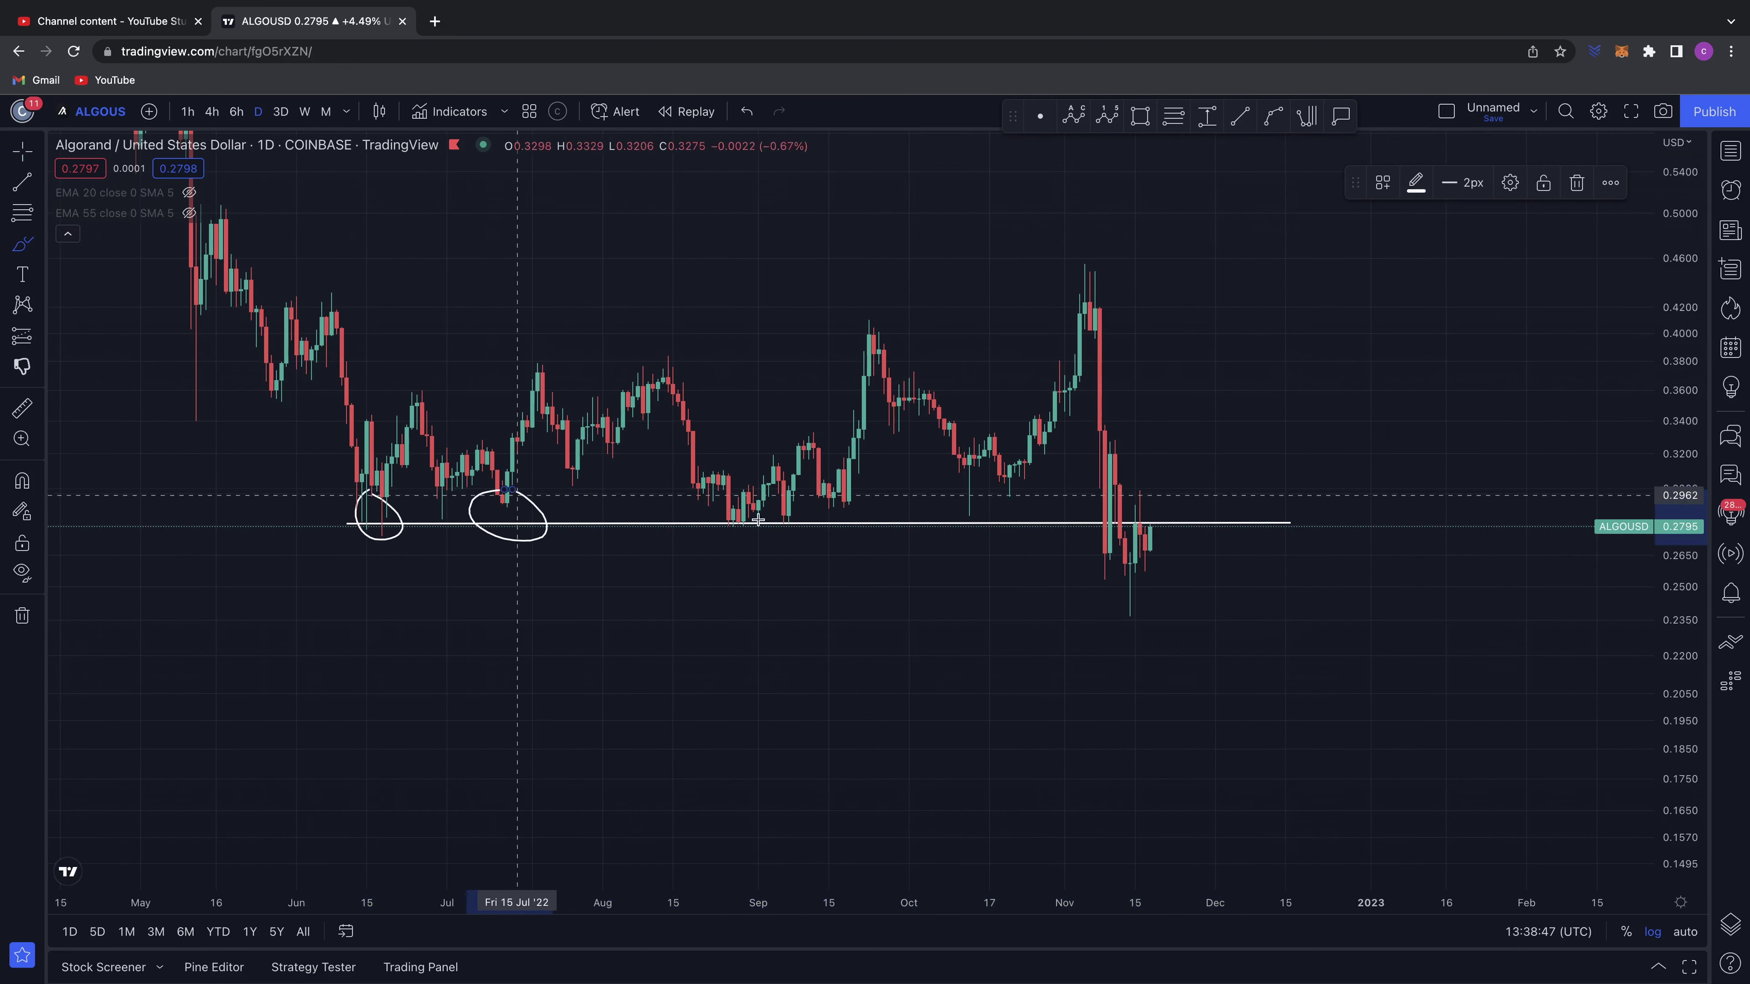
mouse_move(743, 494)
mouse_down()
mouse_move(793, 521)
mouse_move(781, 493)
mouse_up()
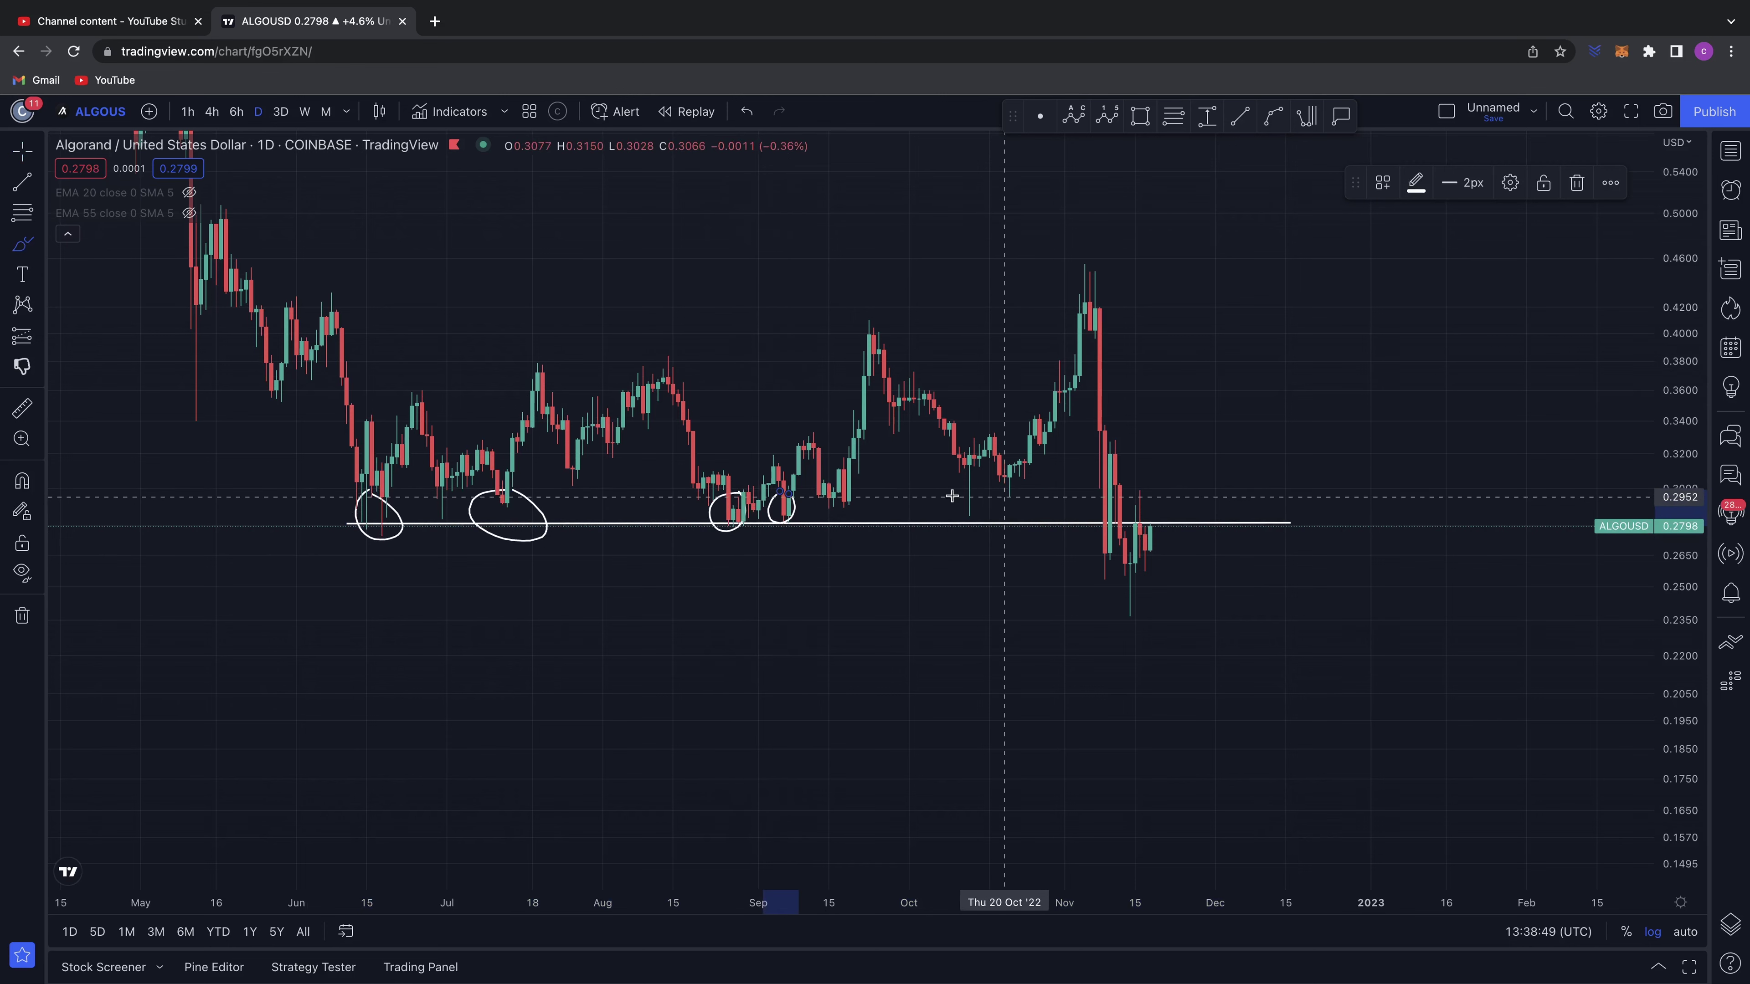
mouse_move(961, 490)
mouse_down()
mouse_move(1005, 516)
mouse_move(961, 491)
mouse_up()
- Brush a rejection path and an oval around the trend line's November–December part, and undo both together with the October circle
mouse_move(1096, 517)
mouse_down()
mouse_move(1120, 585)
mouse_move(1135, 530)
mouse_up()
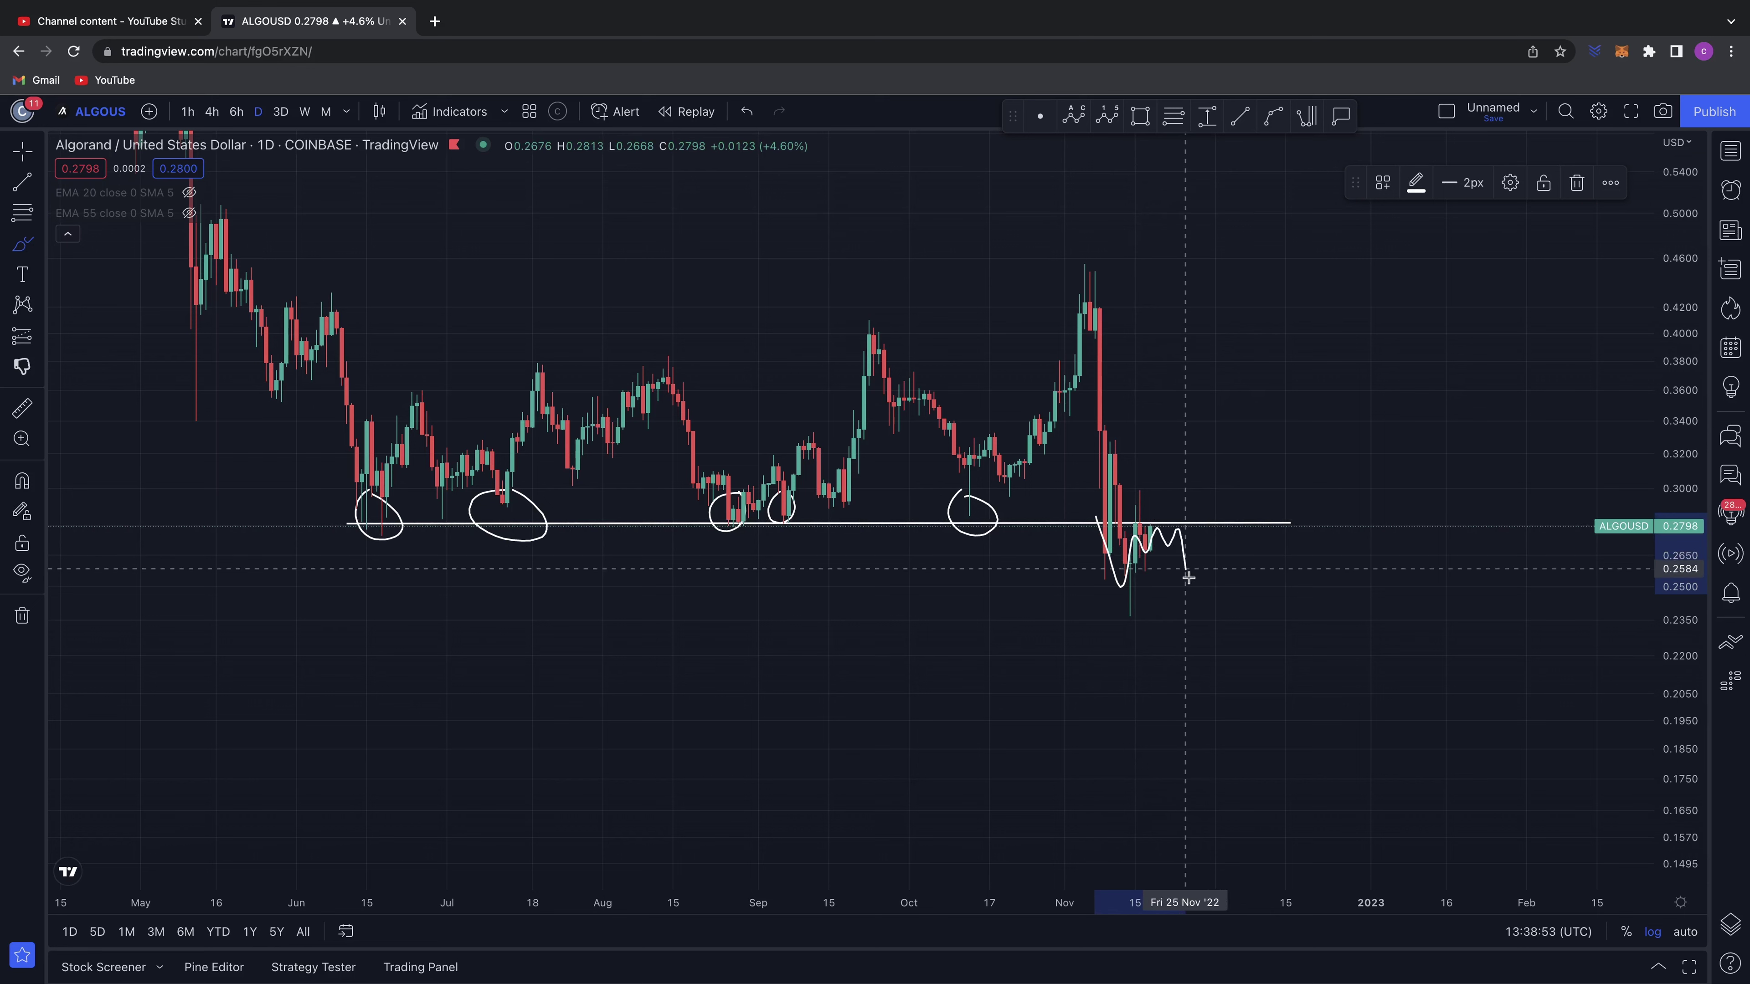
mouse_move(1294, 510)
mouse_down()
mouse_move(1103, 511)
mouse_move(1246, 530)
mouse_move(1294, 507)
mouse_up()
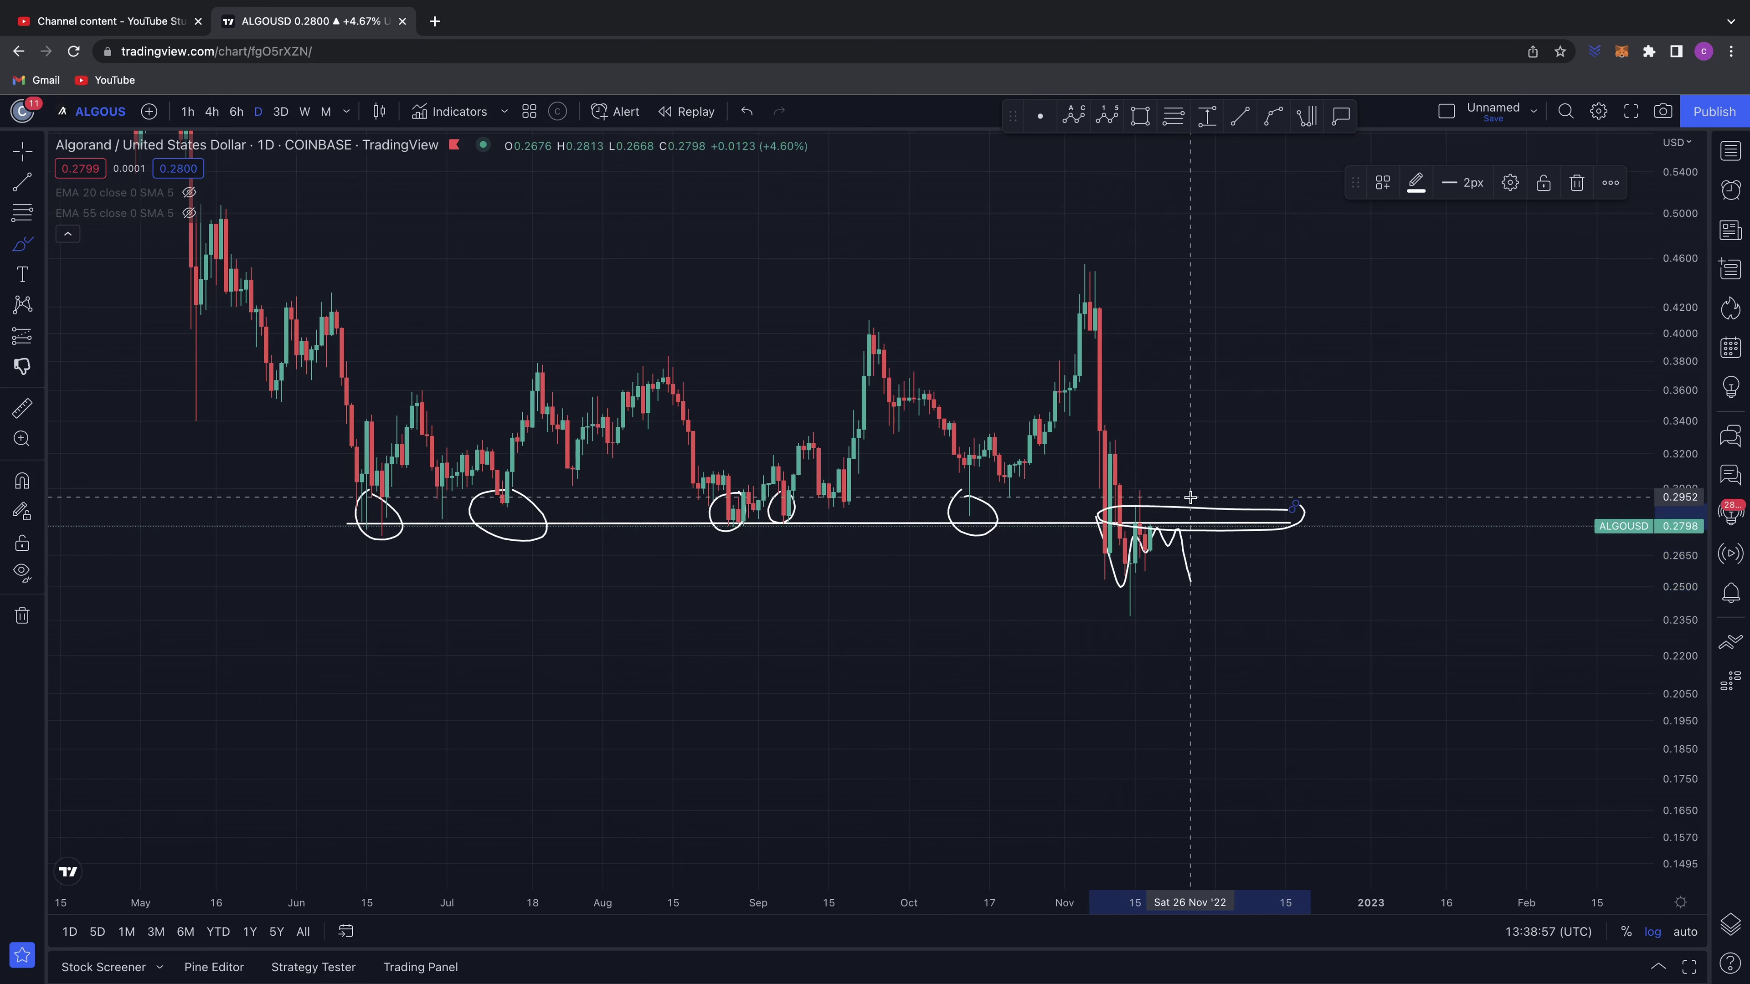
key(super+z)
key(super+z)
key(super+z)
key(super+z)
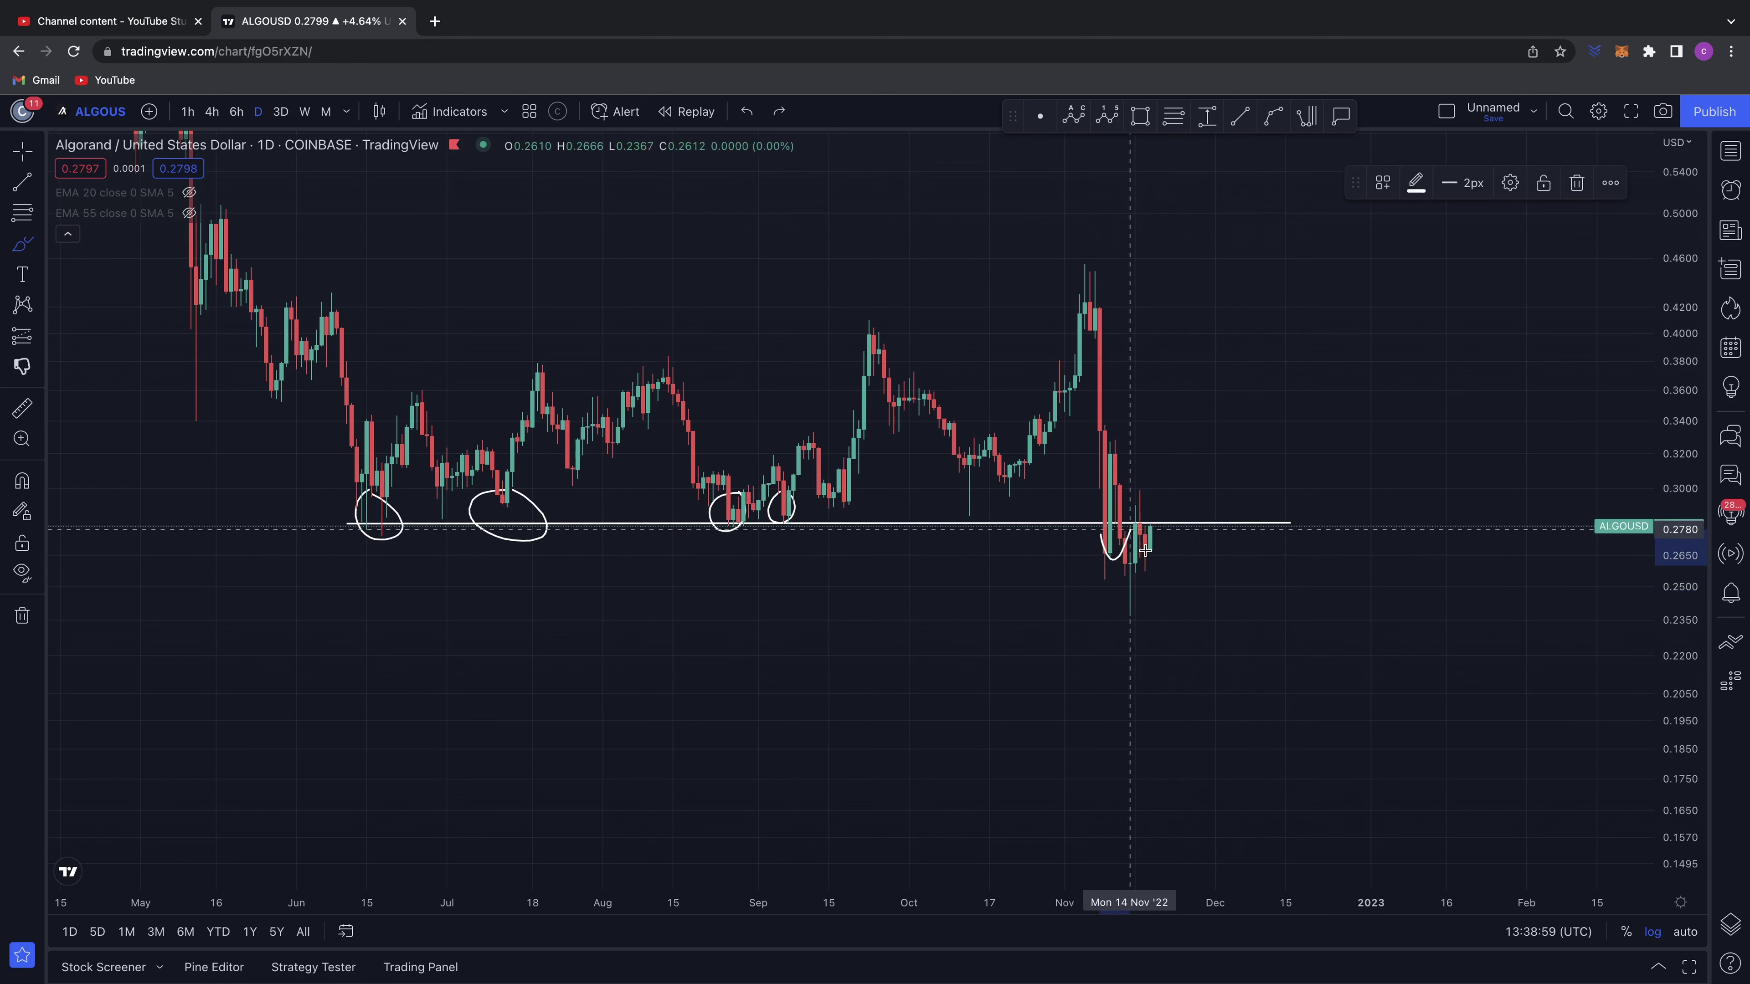
- Brush a rejection path from early November falling to about 0.22, and undo it with the remaining circles along the trend line
drag(1209, 612, 1218, 659)
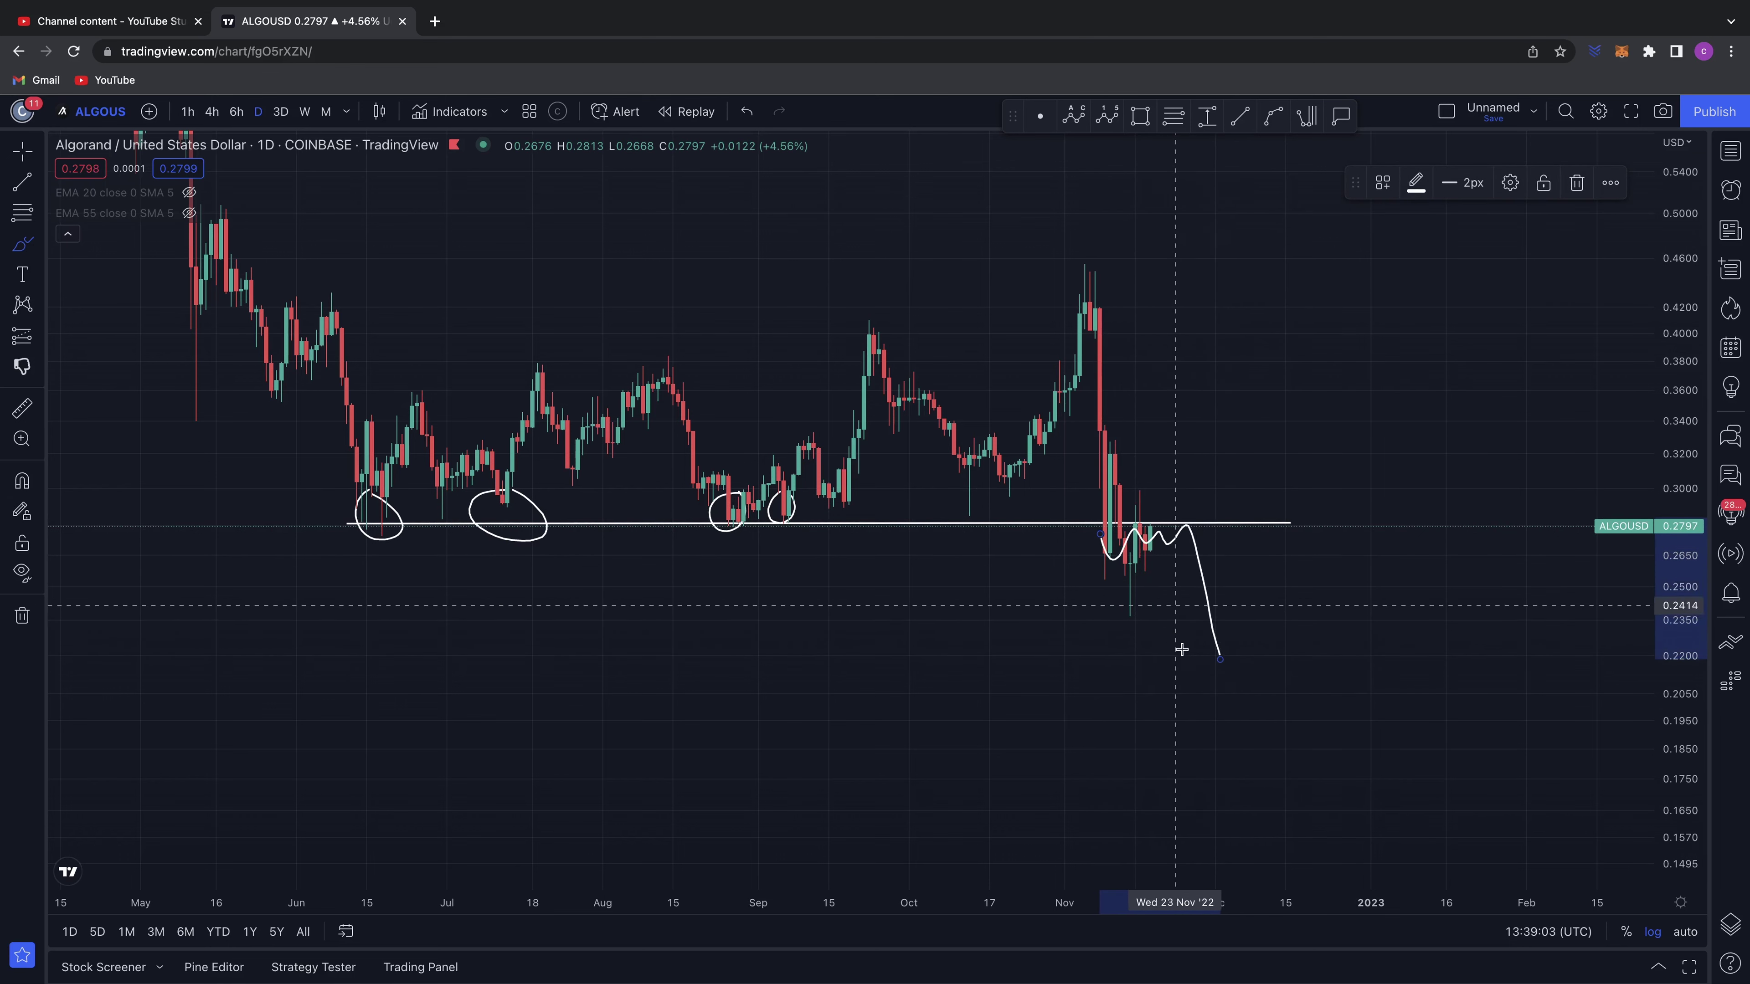
key(super+z)
key(super+z)
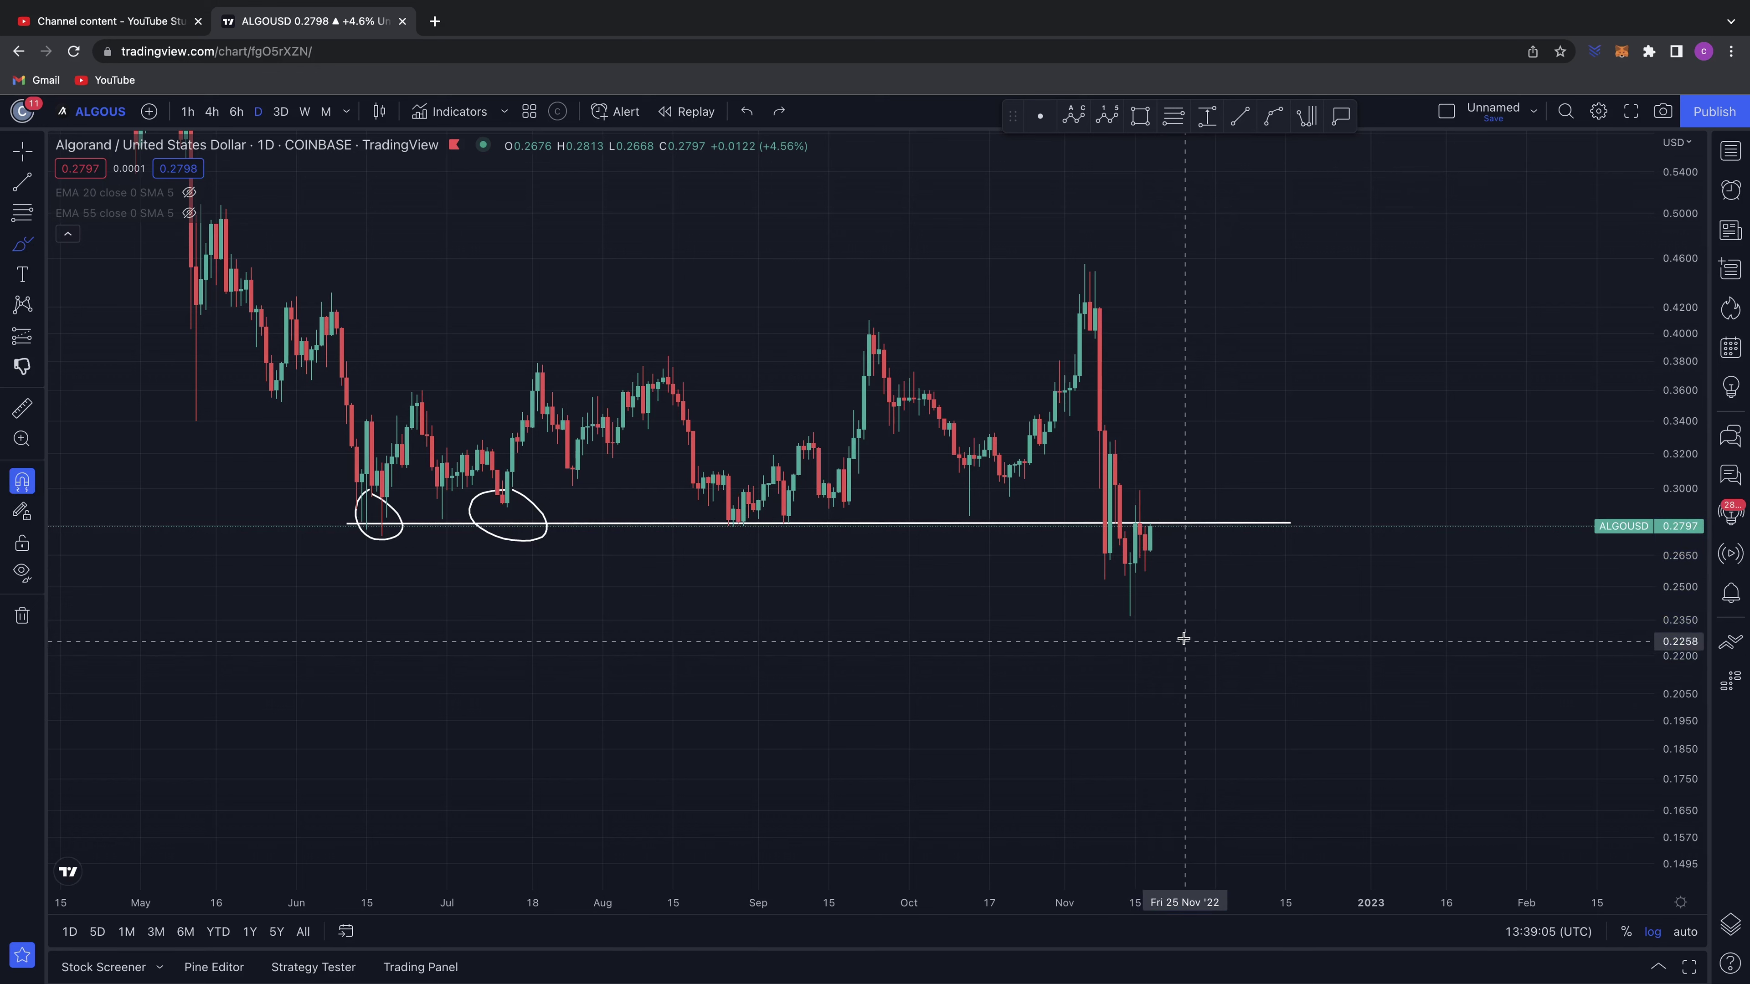
key(super+z)
key(super+z)
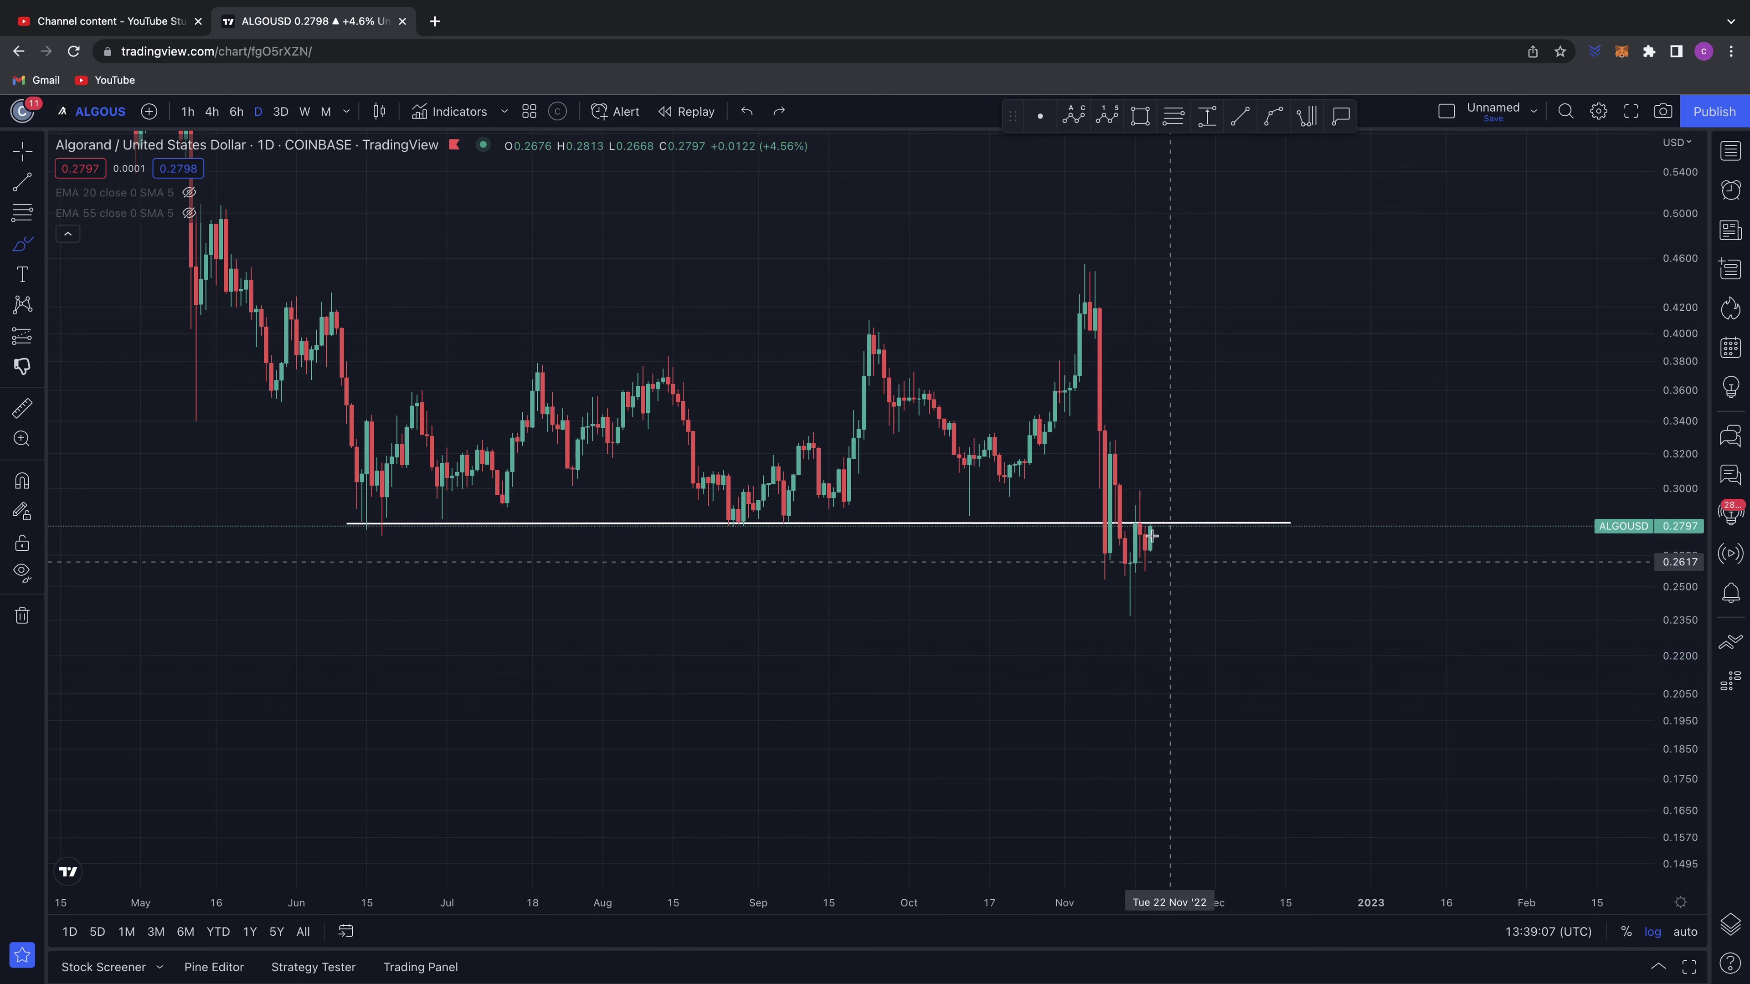
- Circle the November low, brush a breakout path above the trend line to a level at about 0.3268, and undo all of it including the line
mouse_move(1137, 534)
mouse_down()
mouse_move(1152, 566)
mouse_move(1133, 555)
mouse_move(1214, 413)
mouse_up()
drag(1095, 440, 1240, 442)
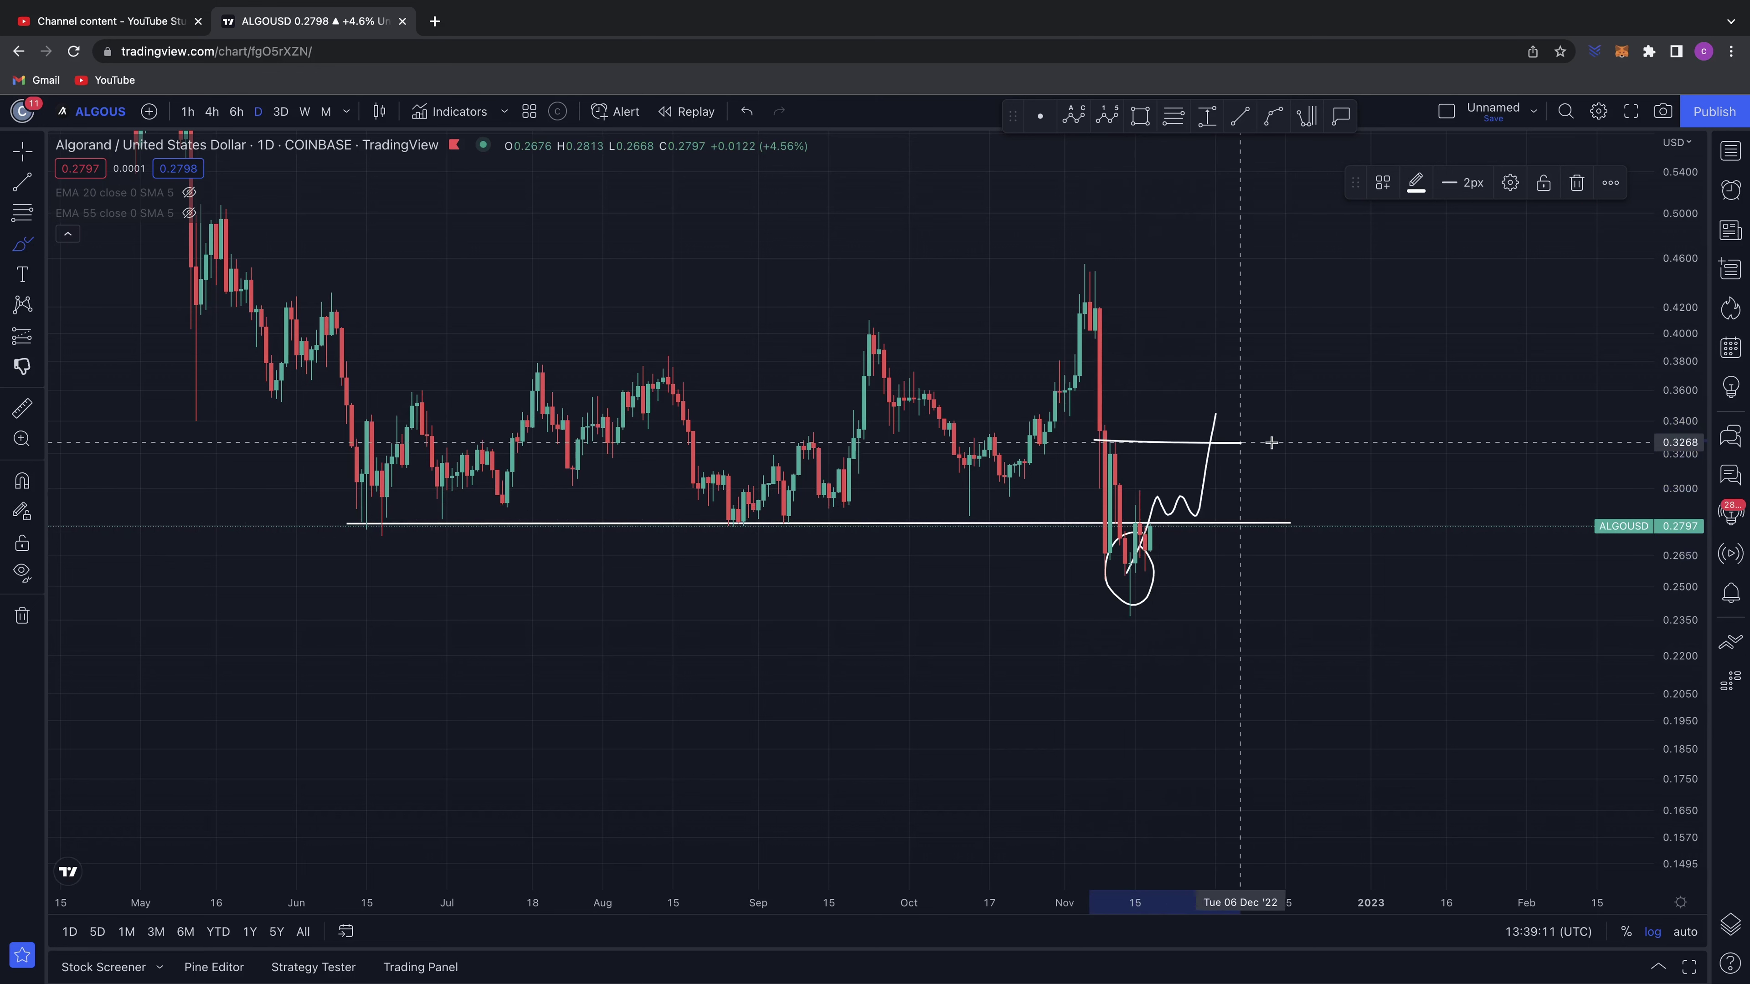
key(super+z)
key(super+z)
key(super+z)
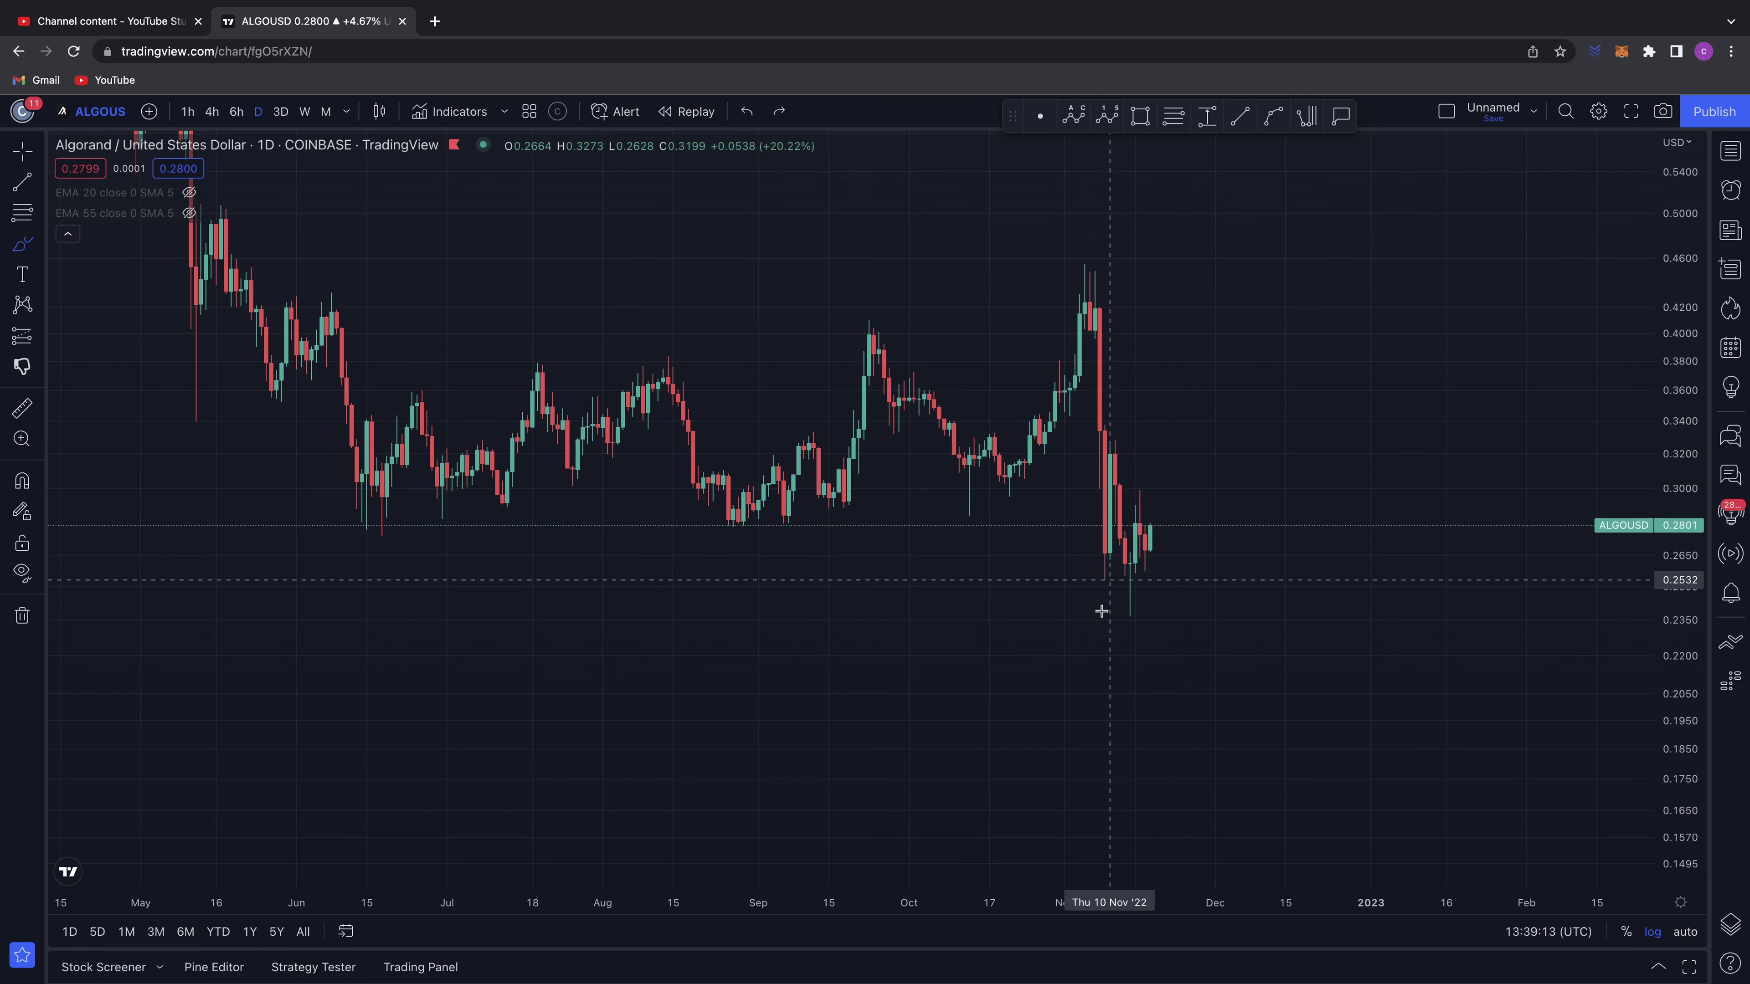
- Brush a level at about 0.2784 with a rejection path falling to a lower level at the November low, and circle the target there
drag(1064, 529, 1210, 527)
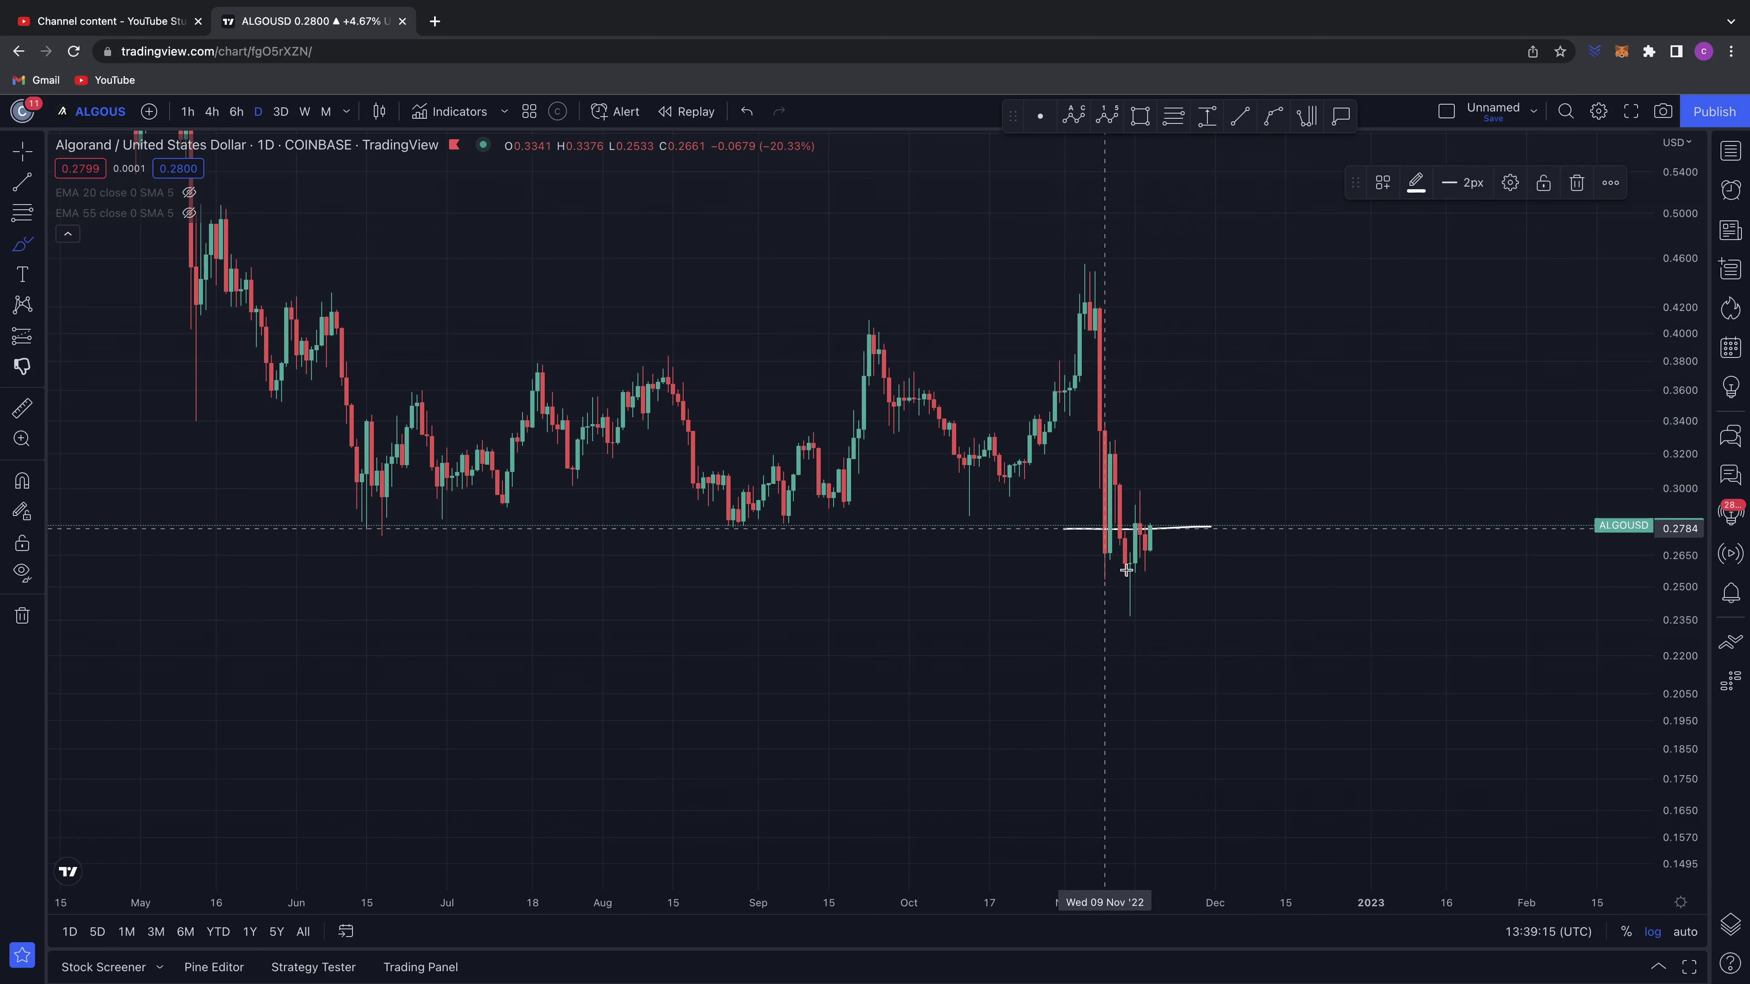
drag(1106, 532, 1211, 608)
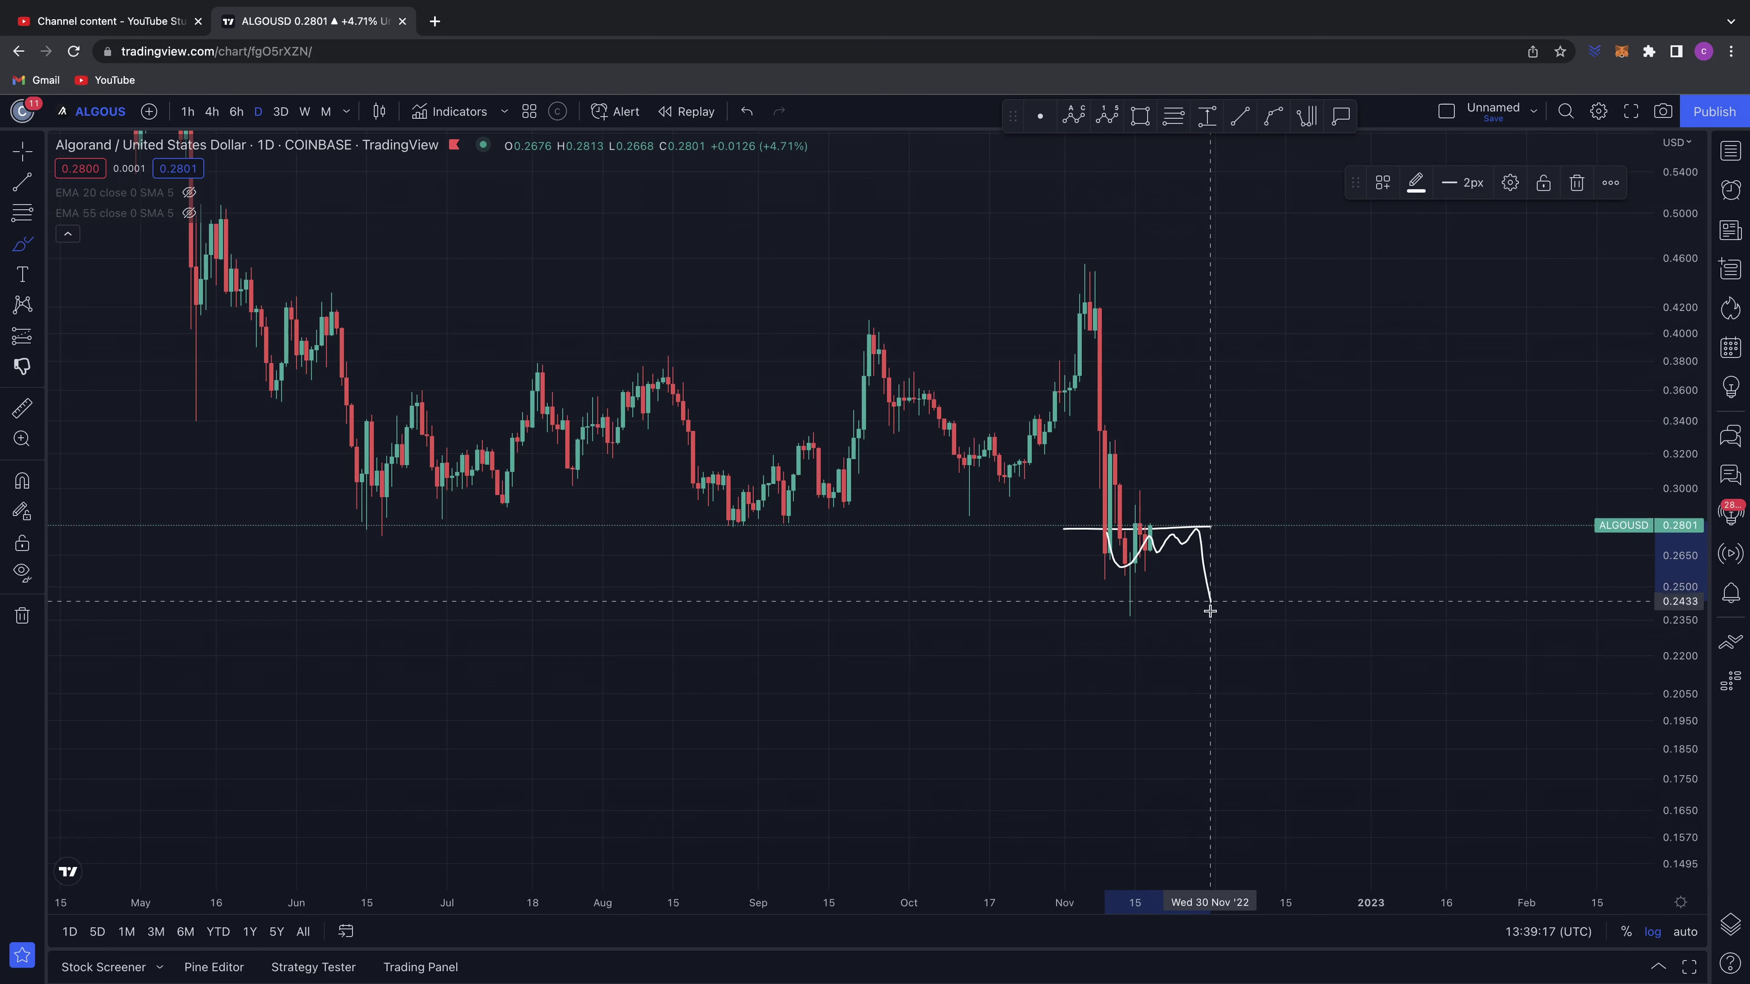
mouse_move(1094, 615)
mouse_down()
mouse_move(1245, 608)
mouse_move(1200, 607)
mouse_up()
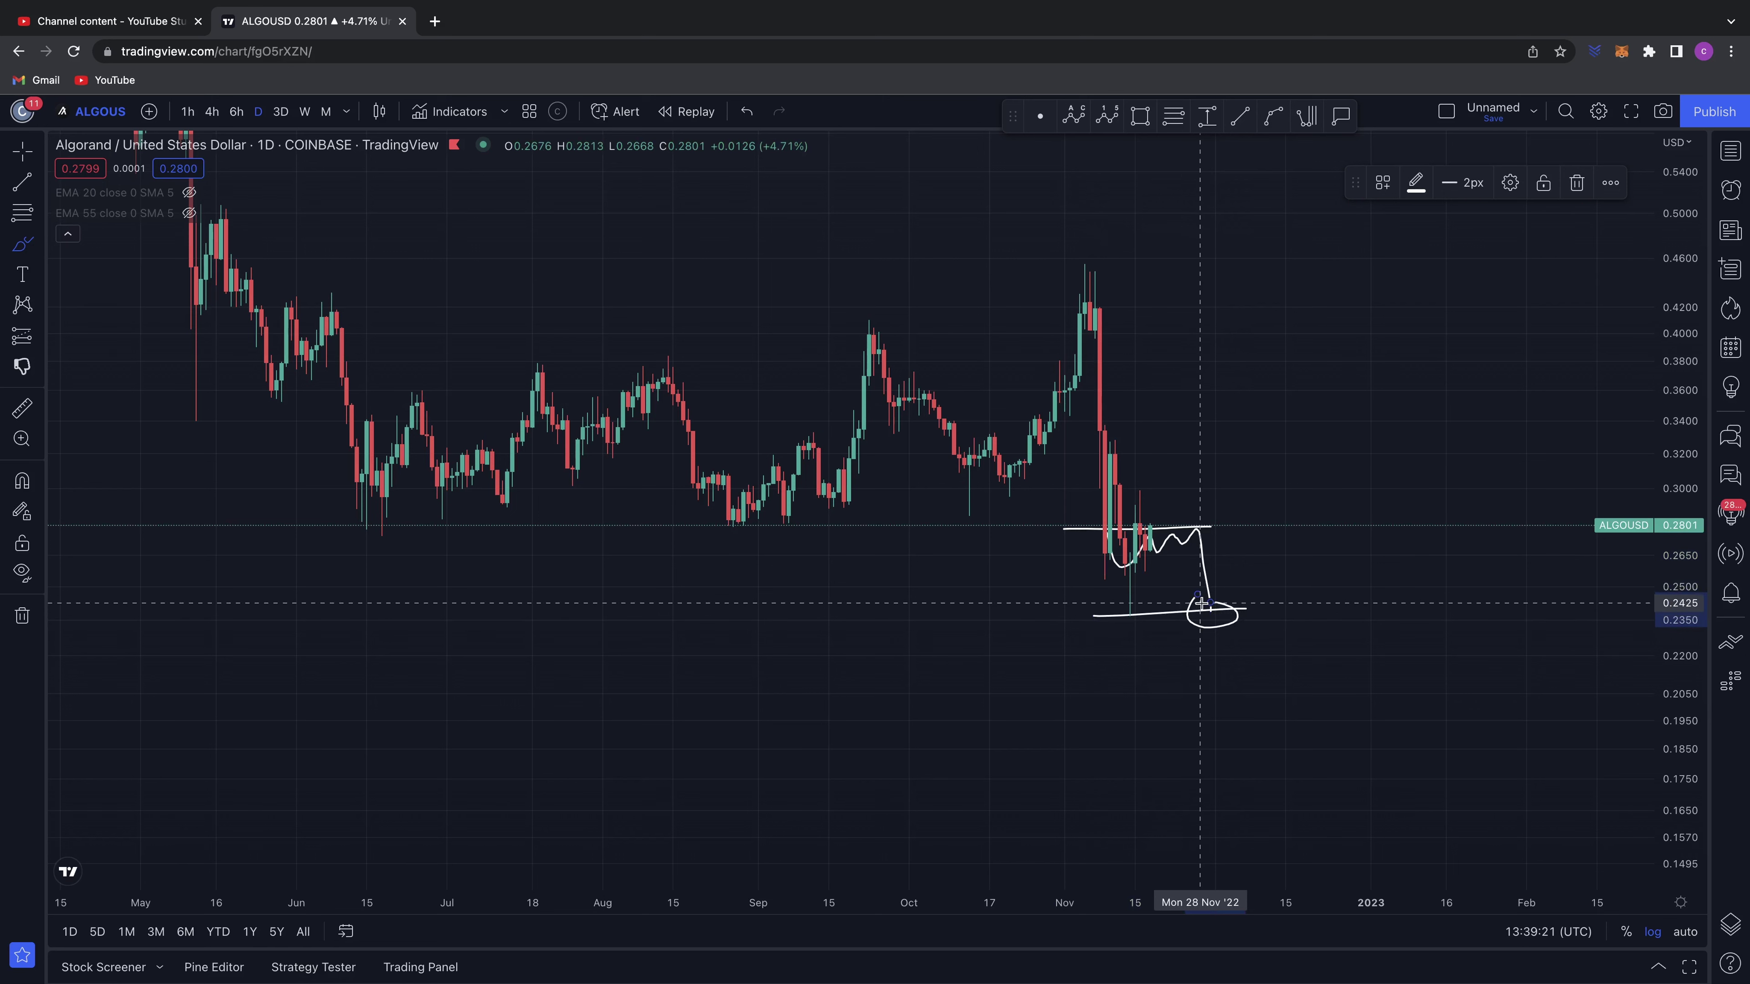
- Undo the brushed levels, path and circle and the drawing removal to restore the Fibonacci retracement and circled 0.5 label
key(super+z)
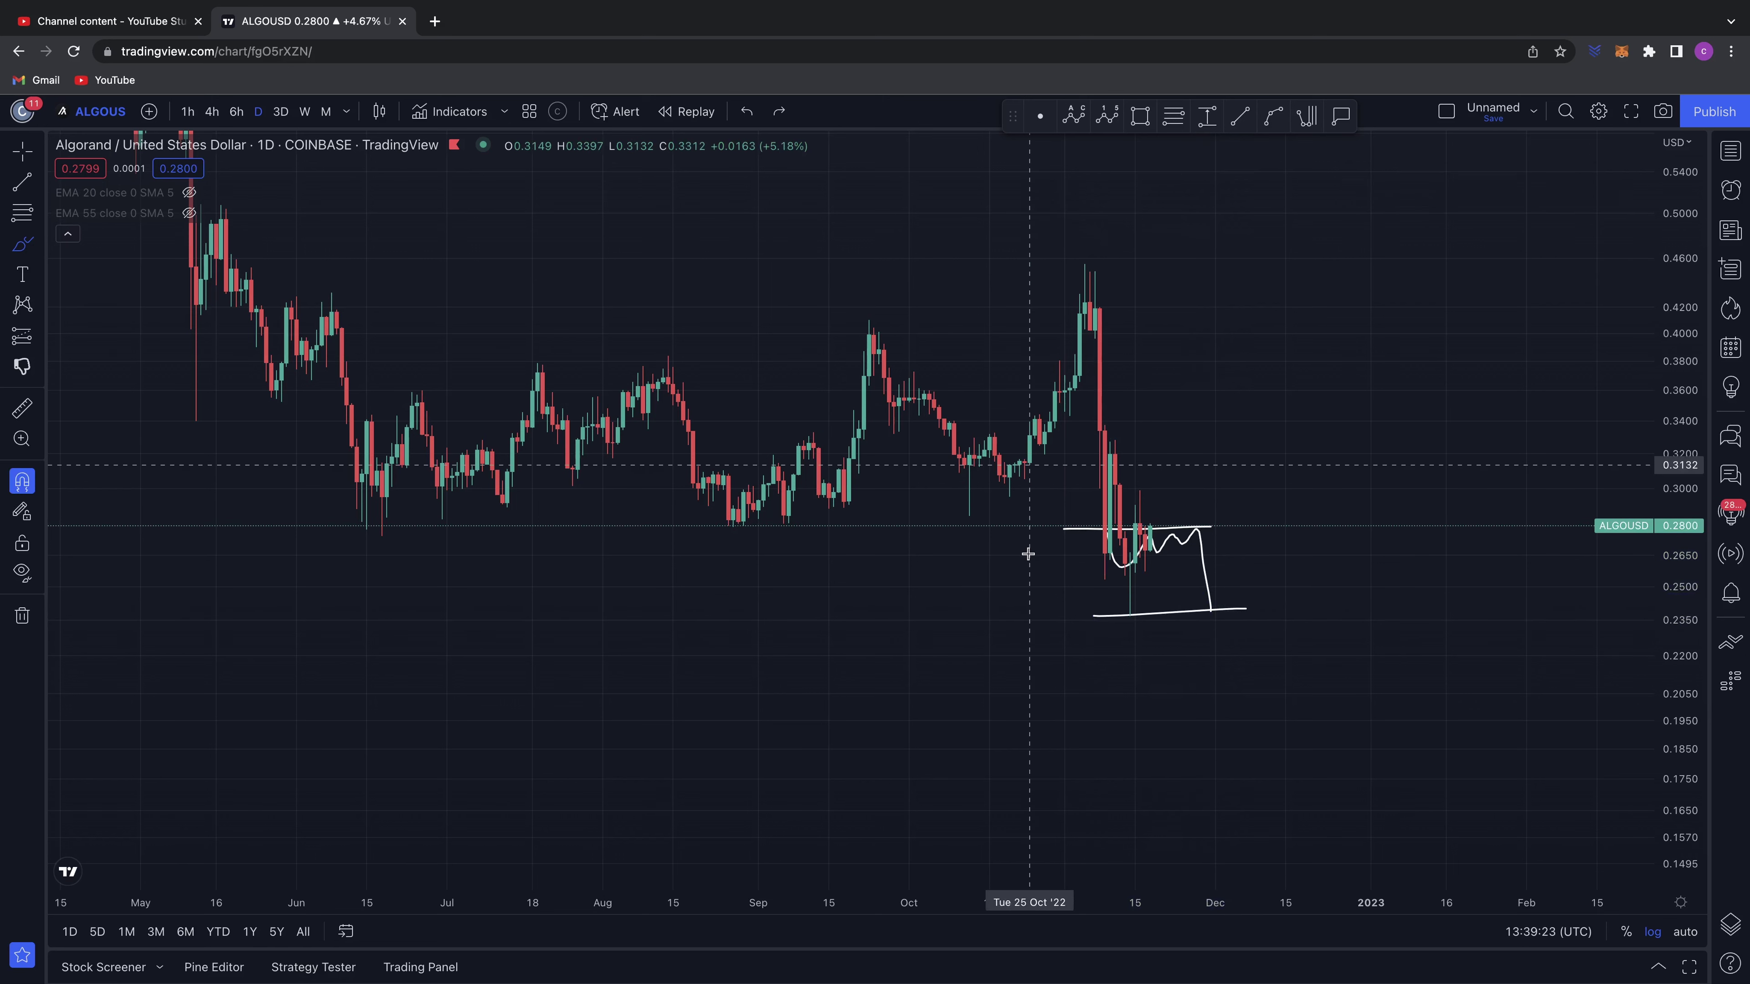
key(super+z)
key(super+z)
key(super+z)
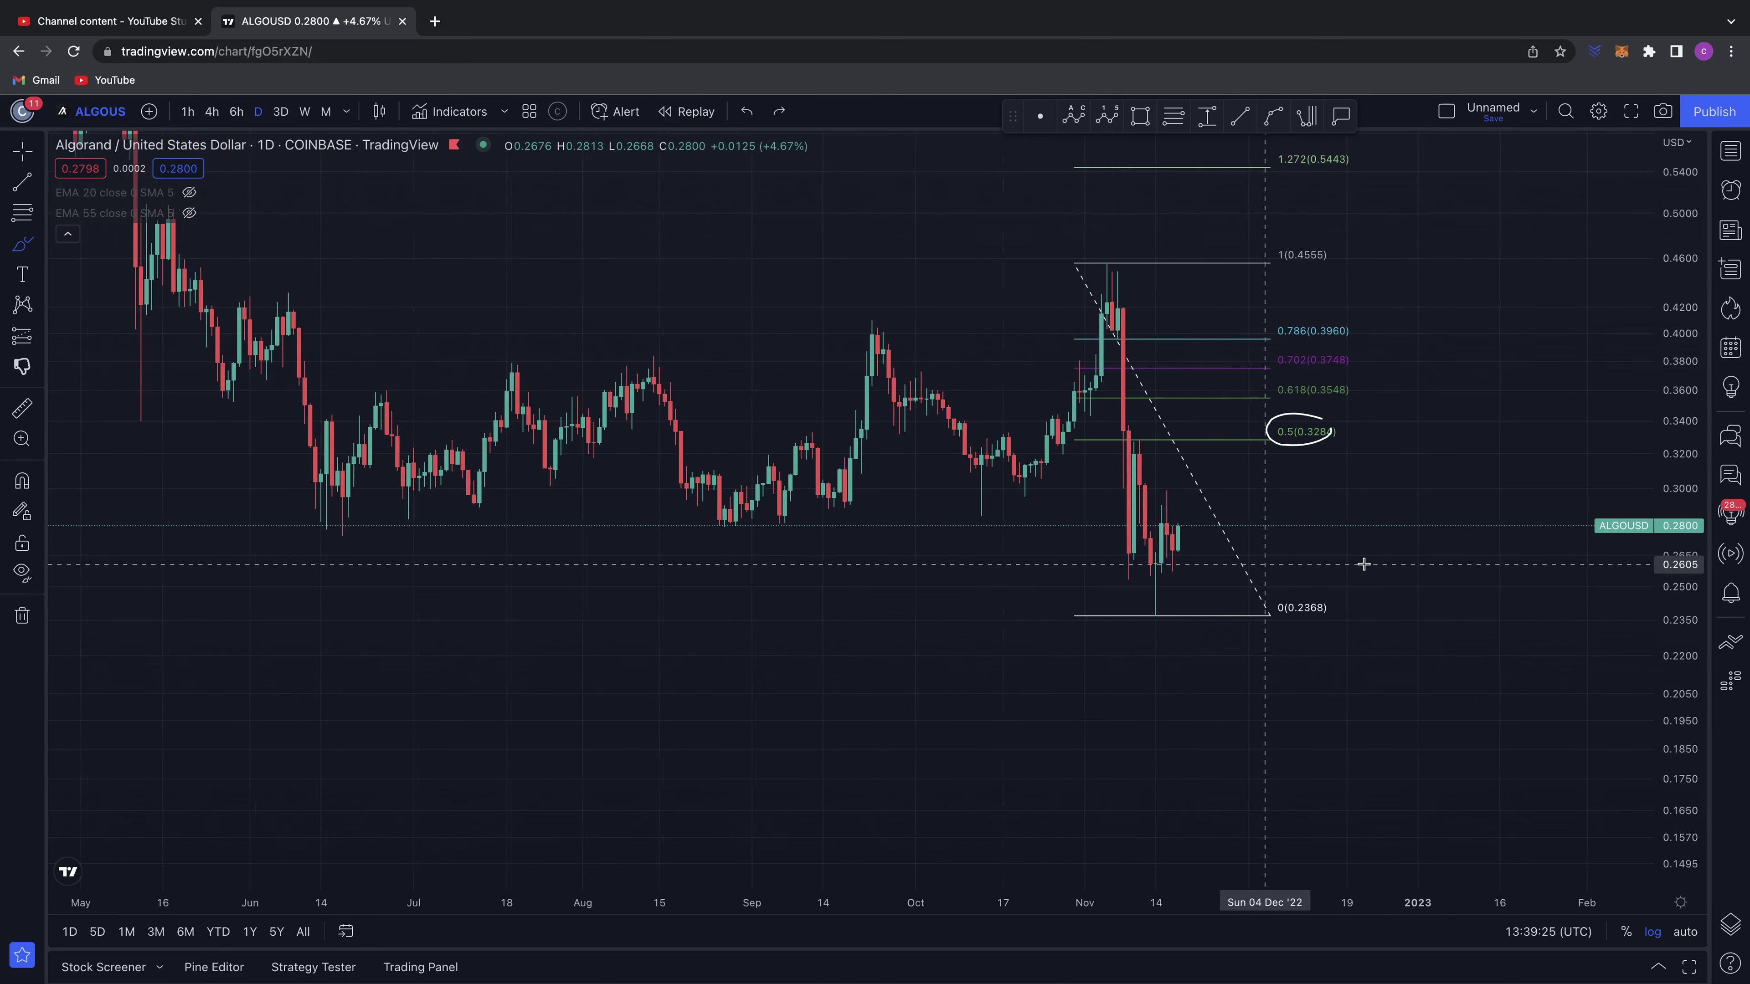
- Draw a near-horizontal trend line at about 0.2820 from 10 November to 29 November 2022
right_click(1366, 564)
click(1180, 698)
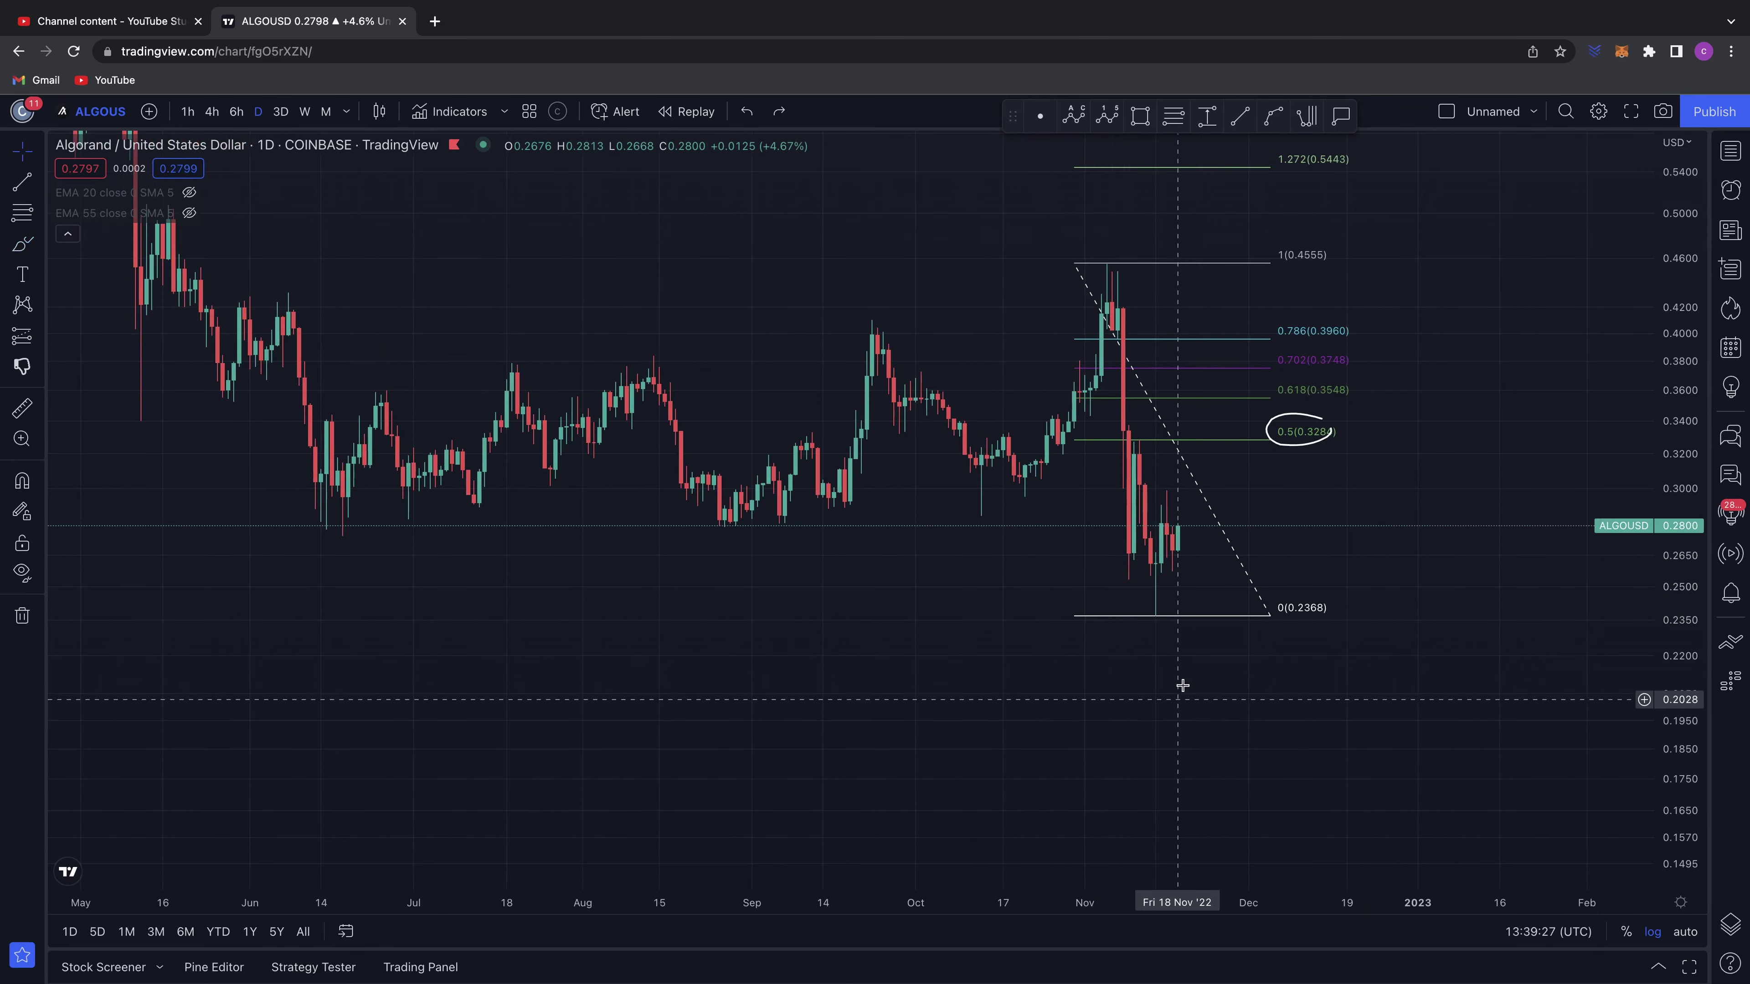
scroll(1193, 675, up, 1)
scroll(1194, 675, up, 1)
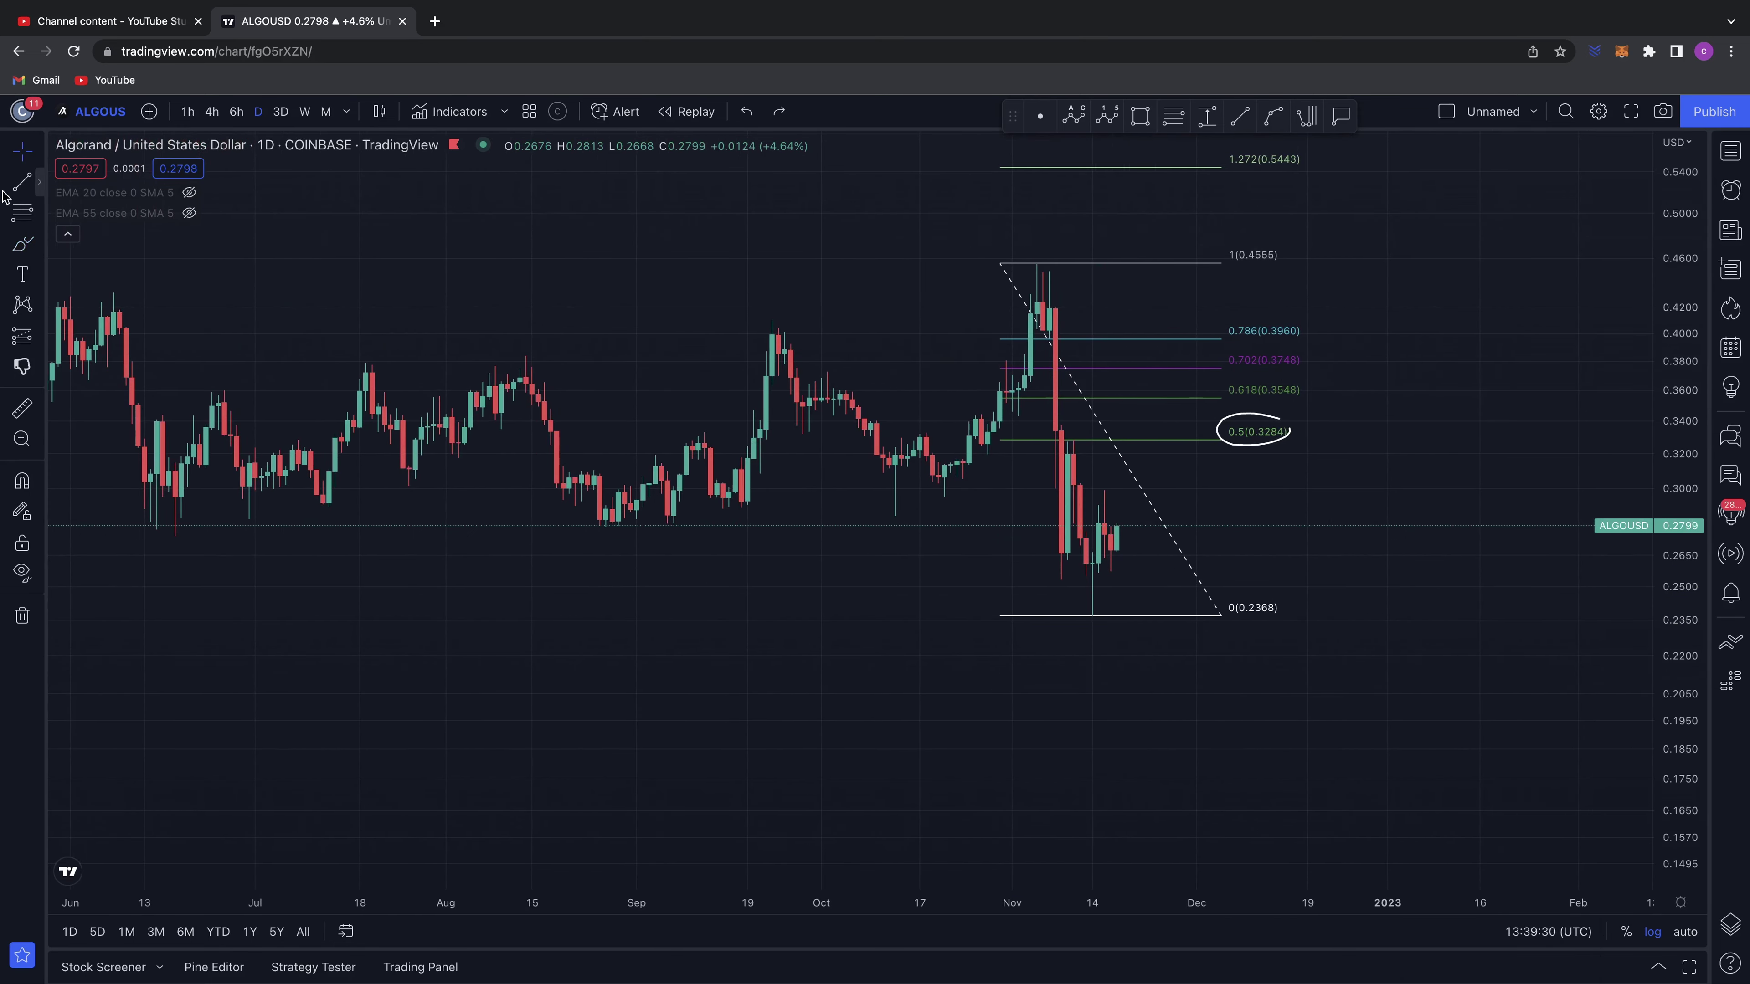
key(alt+t)
click(1065, 523)
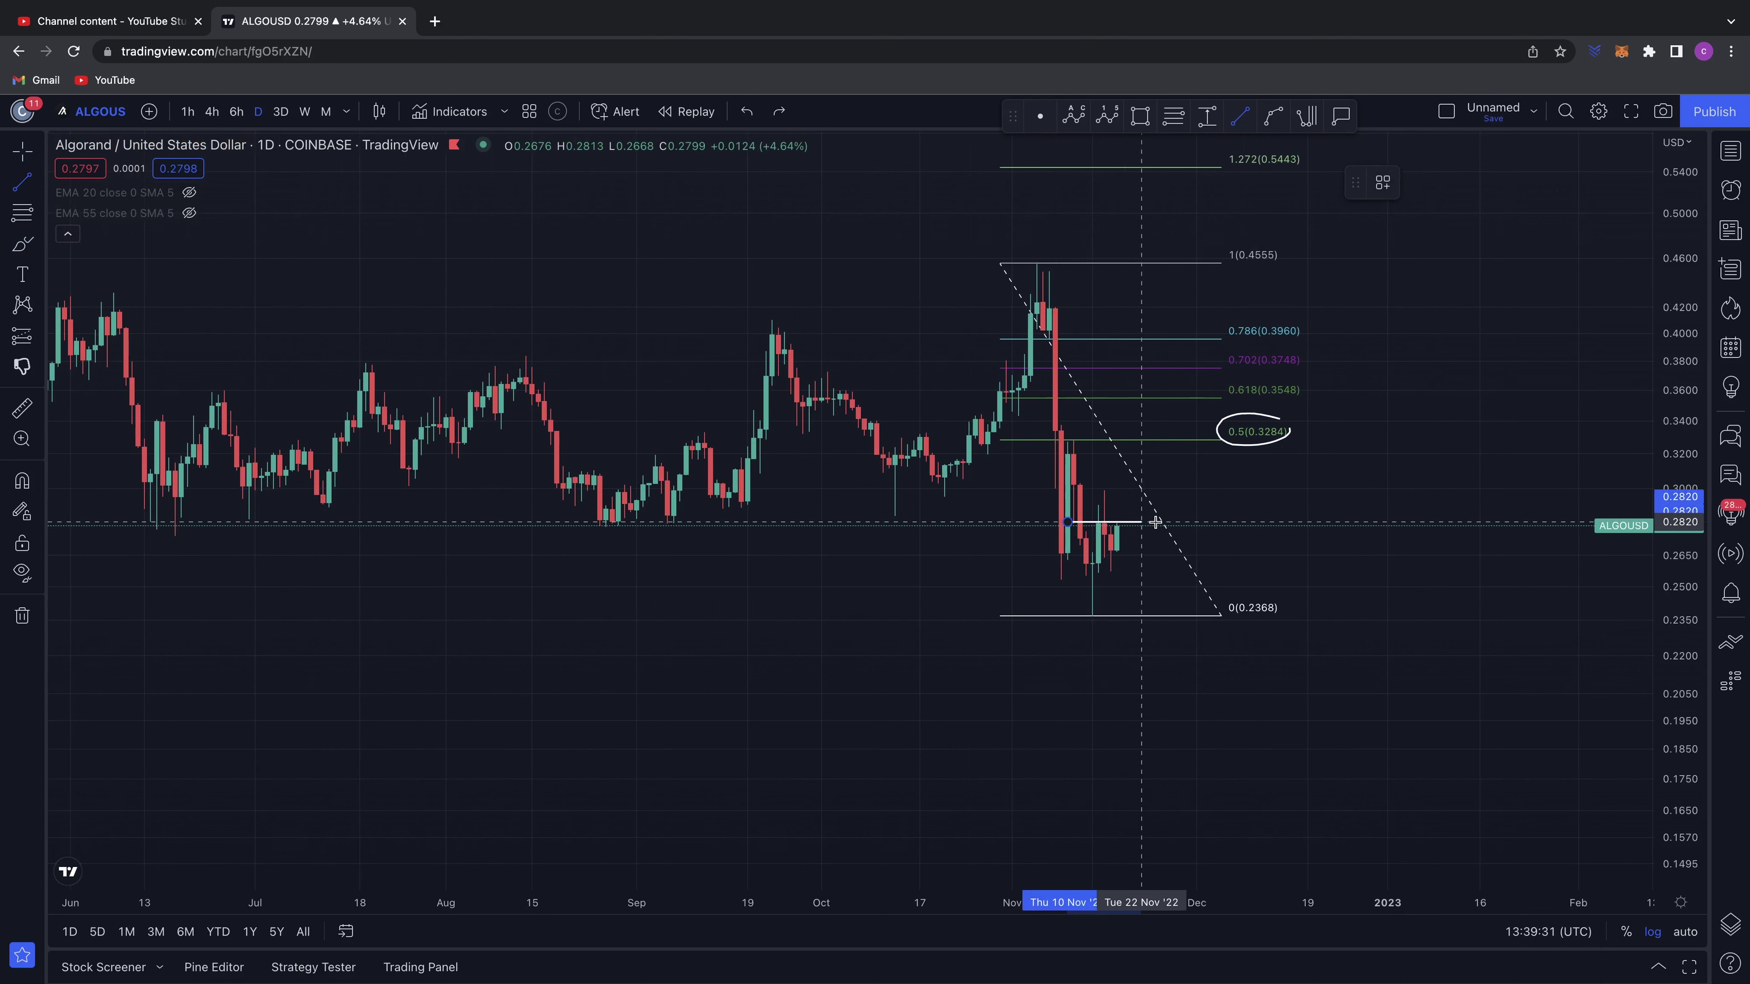
click(1185, 524)
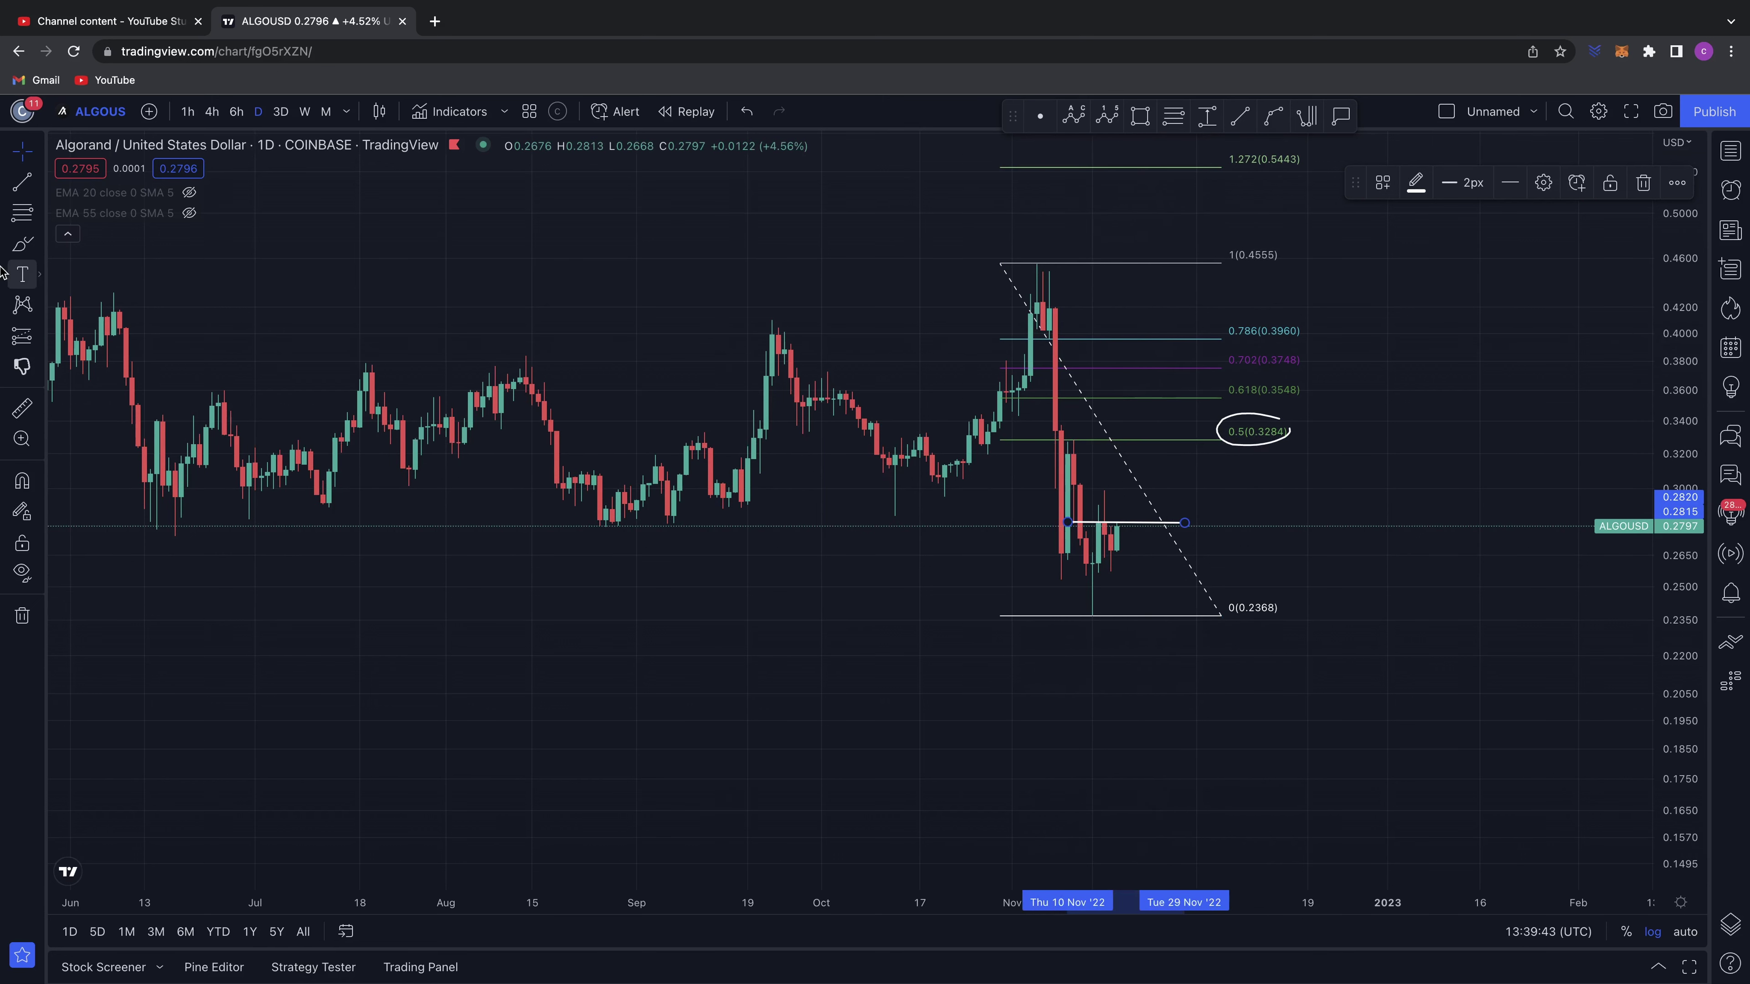
- Brush a rally and retest of the trend line, with a breakout path past the circled 0.5 level and a rejection arrow towards 0.2368
click(22, 243)
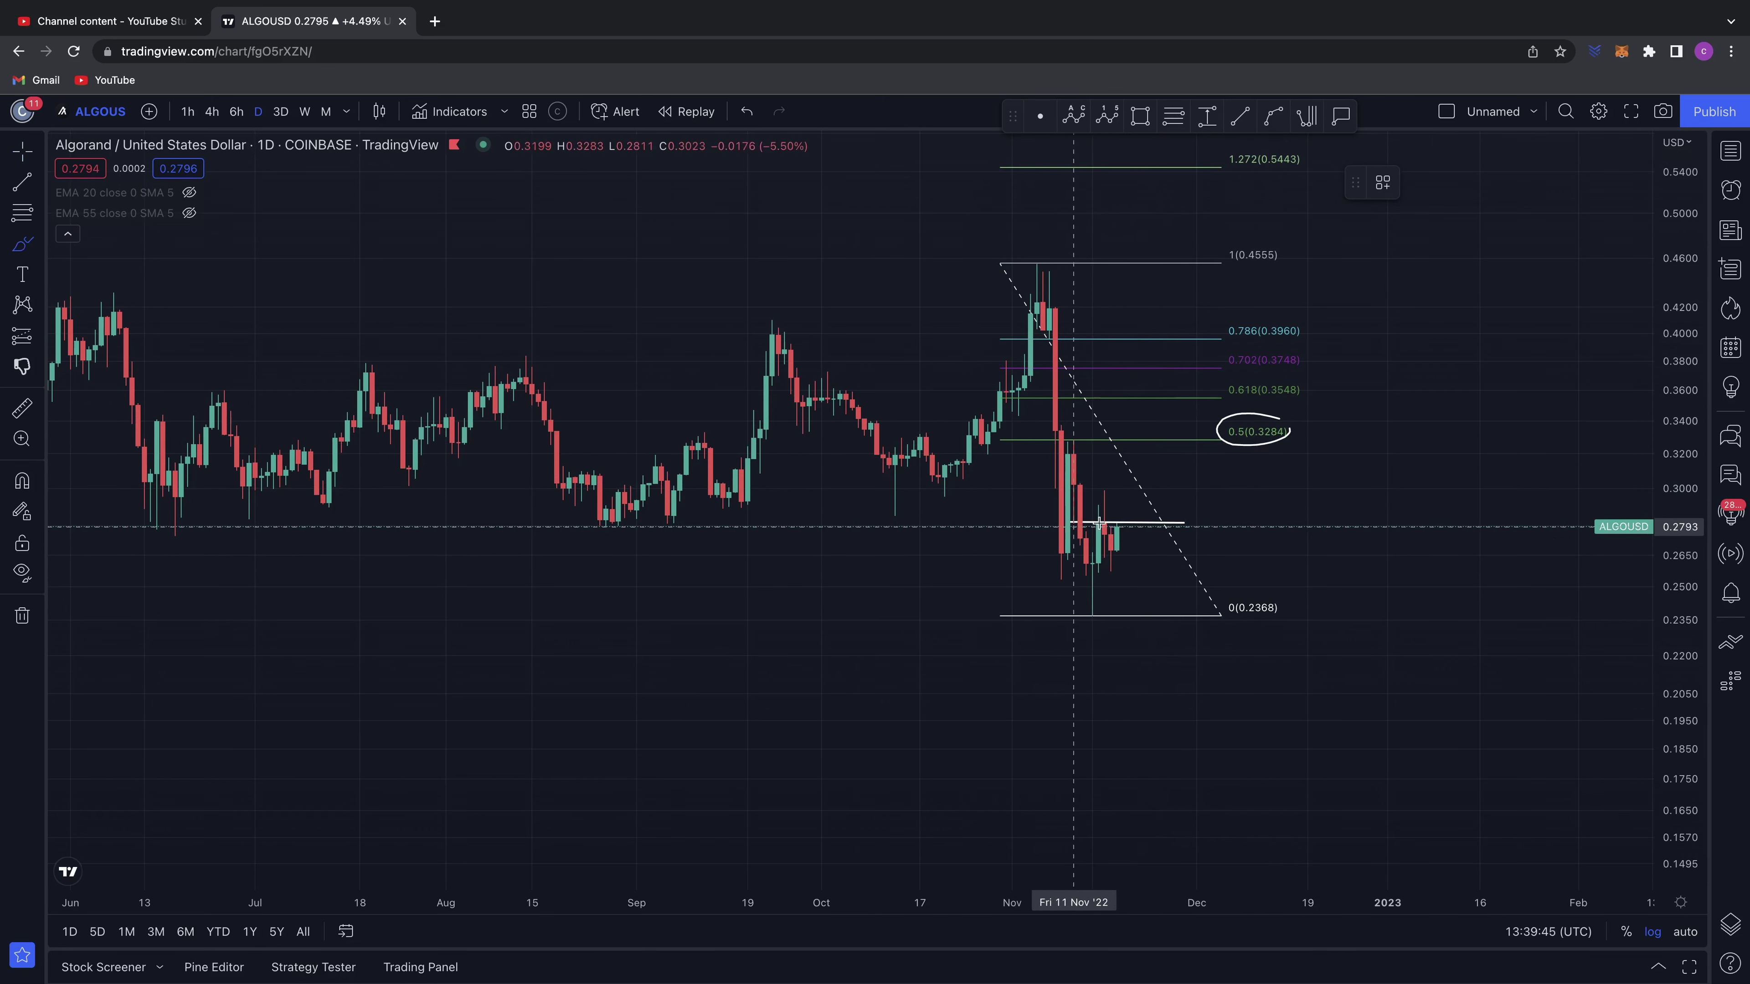
mouse_move(1092, 575)
mouse_down()
mouse_move(1116, 518)
mouse_move(1190, 516)
mouse_up()
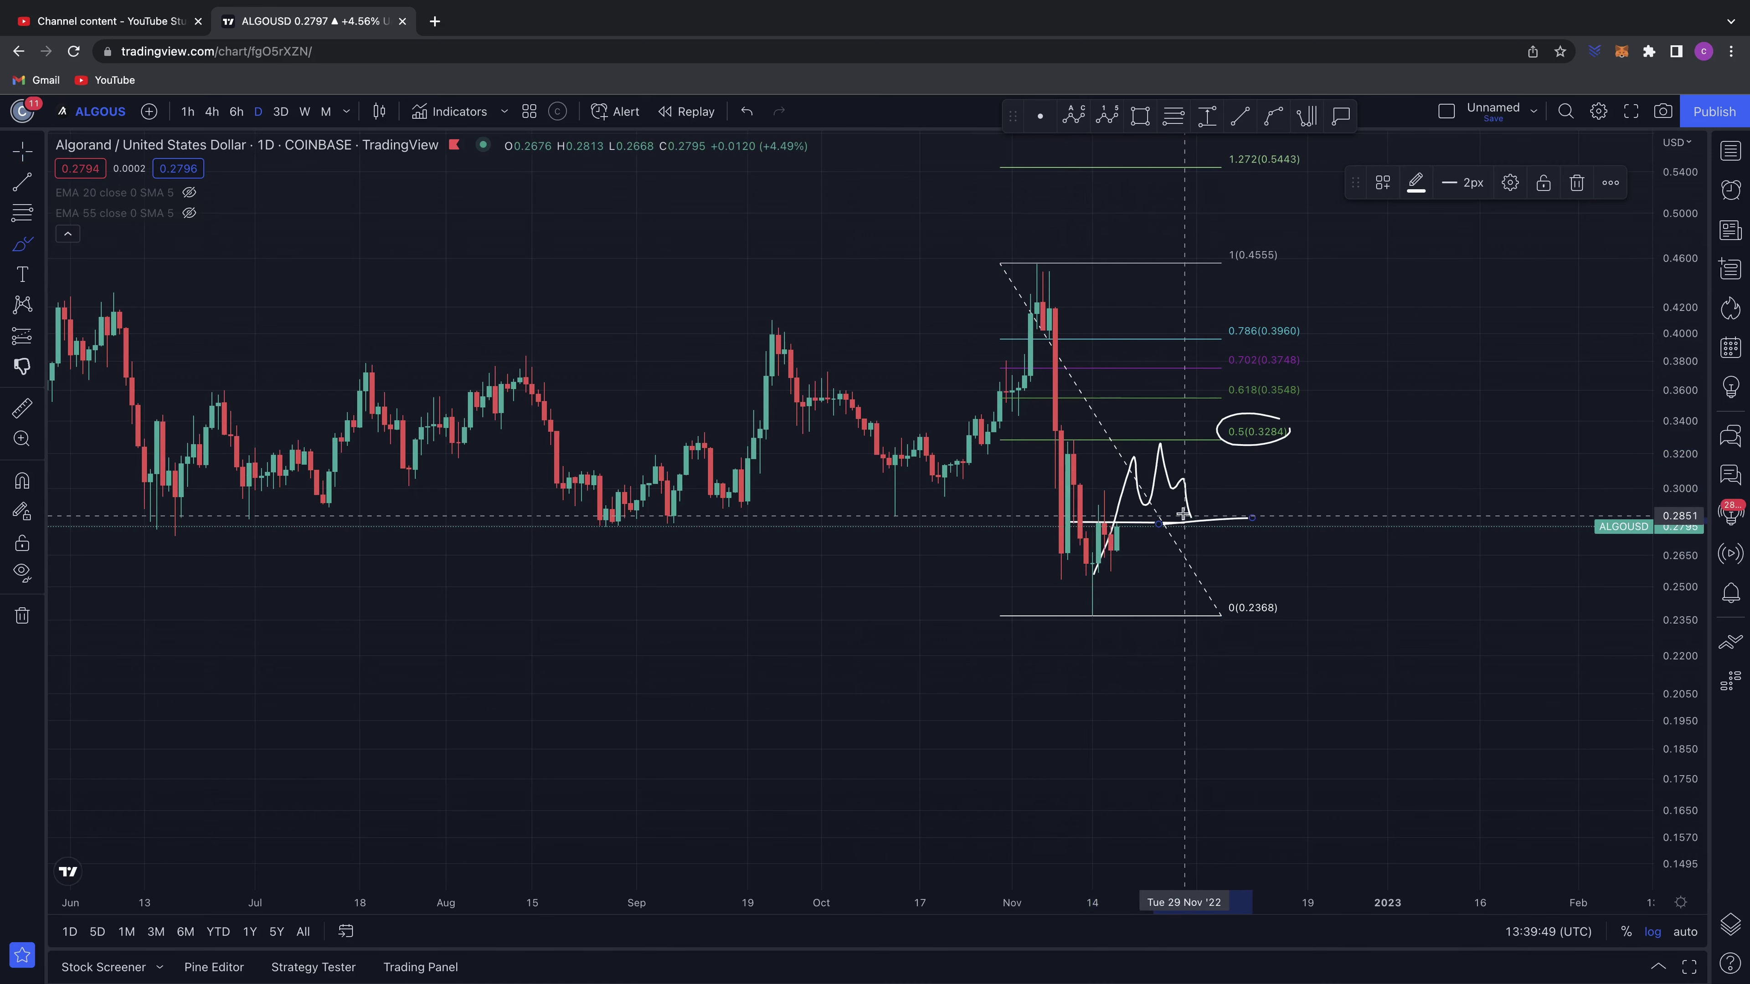
mouse_move(1260, 405)
mouse_down()
mouse_move(1192, 513)
mouse_move(1256, 603)
mouse_move(1222, 580)
mouse_up()
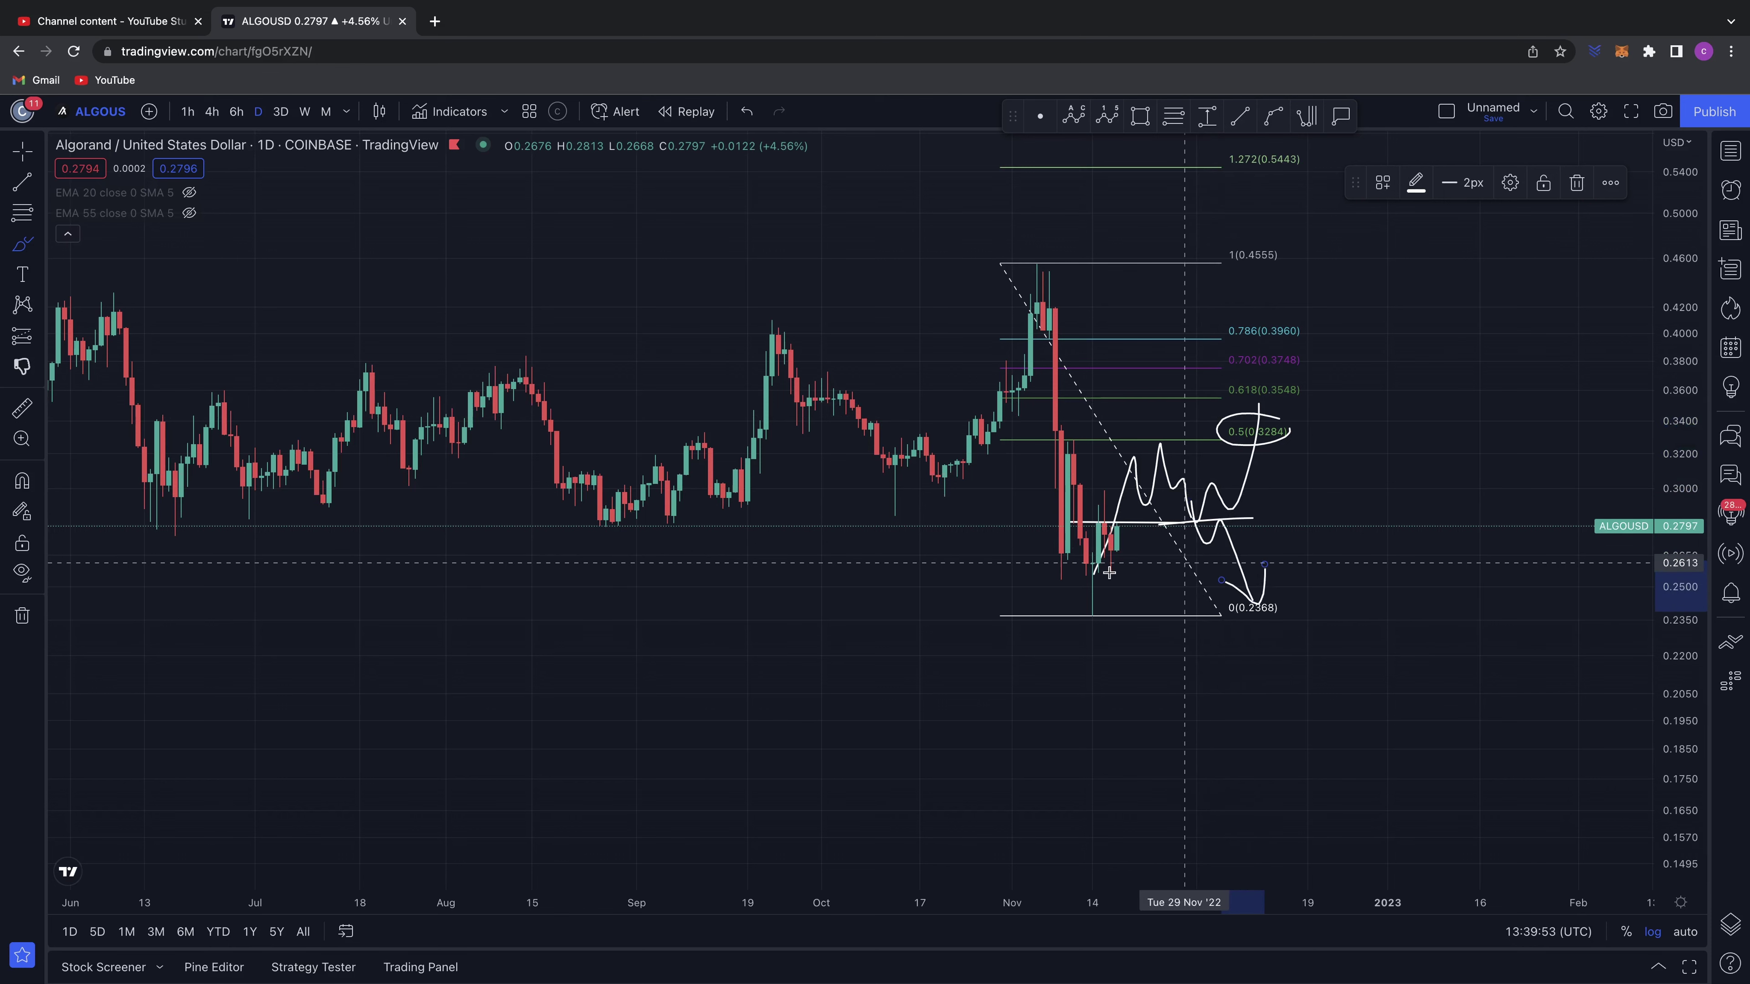
mouse_move(1051, 617)
mouse_down()
mouse_move(1130, 469)
mouse_move(1220, 476)
mouse_move(1309, 676)
mouse_move(1202, 609)
mouse_up()
mouse_move(1216, 509)
mouse_down()
mouse_move(1306, 454)
mouse_move(1332, 373)
mouse_up()
- Undo the brushed scenario paths together with the trend line at about 0.2820
key(ctrl+z)
key(ctrl+z)
key(ctrl+z)
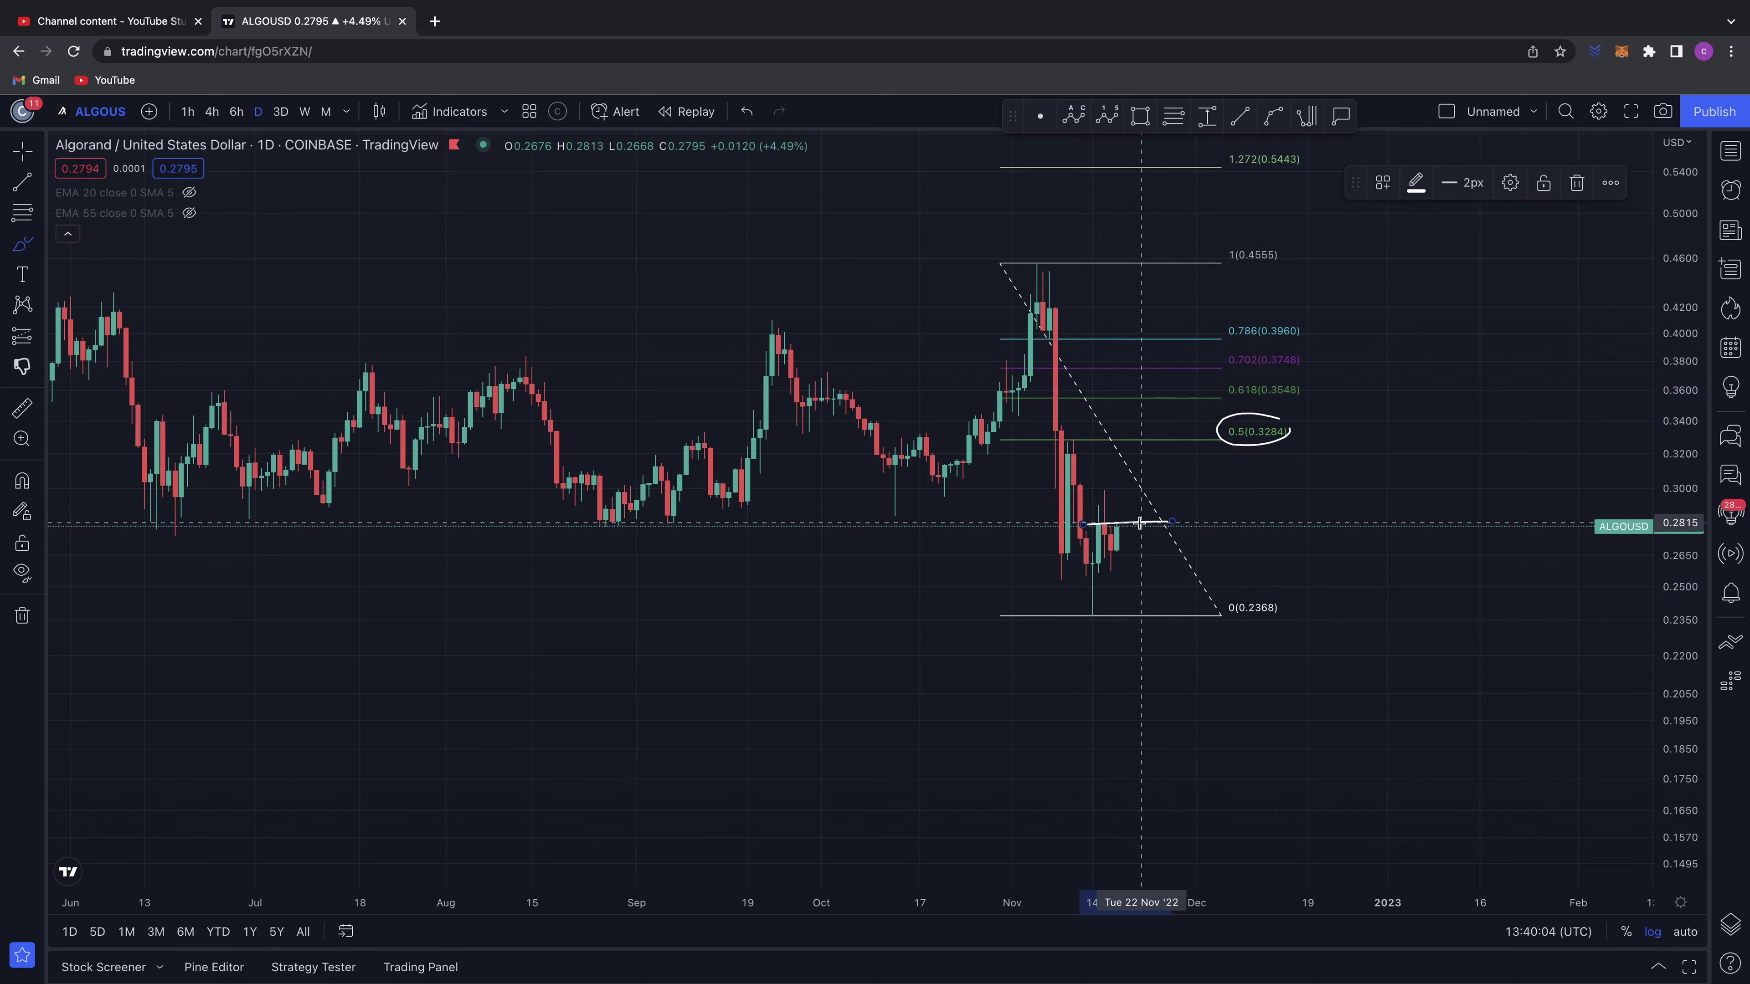
- Brush a level at about 0.2815 with a rising support line from about 0.25 converging on it, and undo both
drag(1053, 597, 1173, 525)
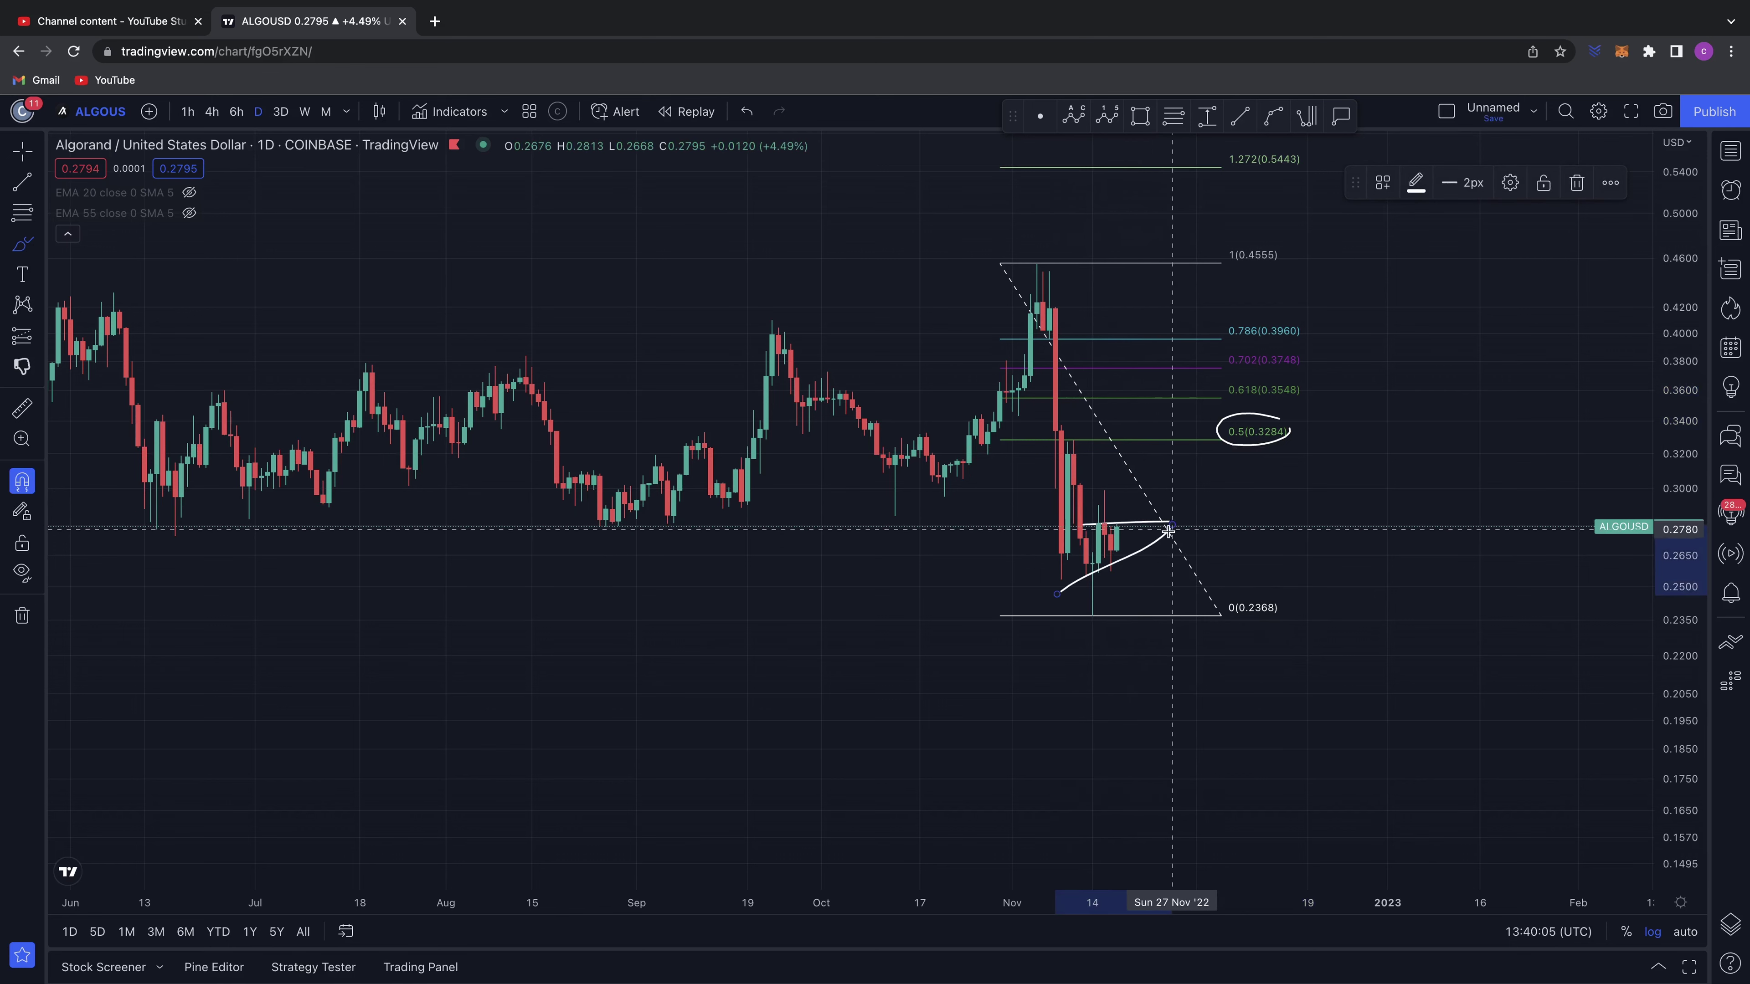
key(ctrl+z)
scroll(1165, 530, left, 5)
scroll(1152, 508, right, 5)
- Brush a falling resistance line from about 0.3284 with a zigzag price path and a curve around it, and undo all of them
drag(1035, 439, 1127, 548)
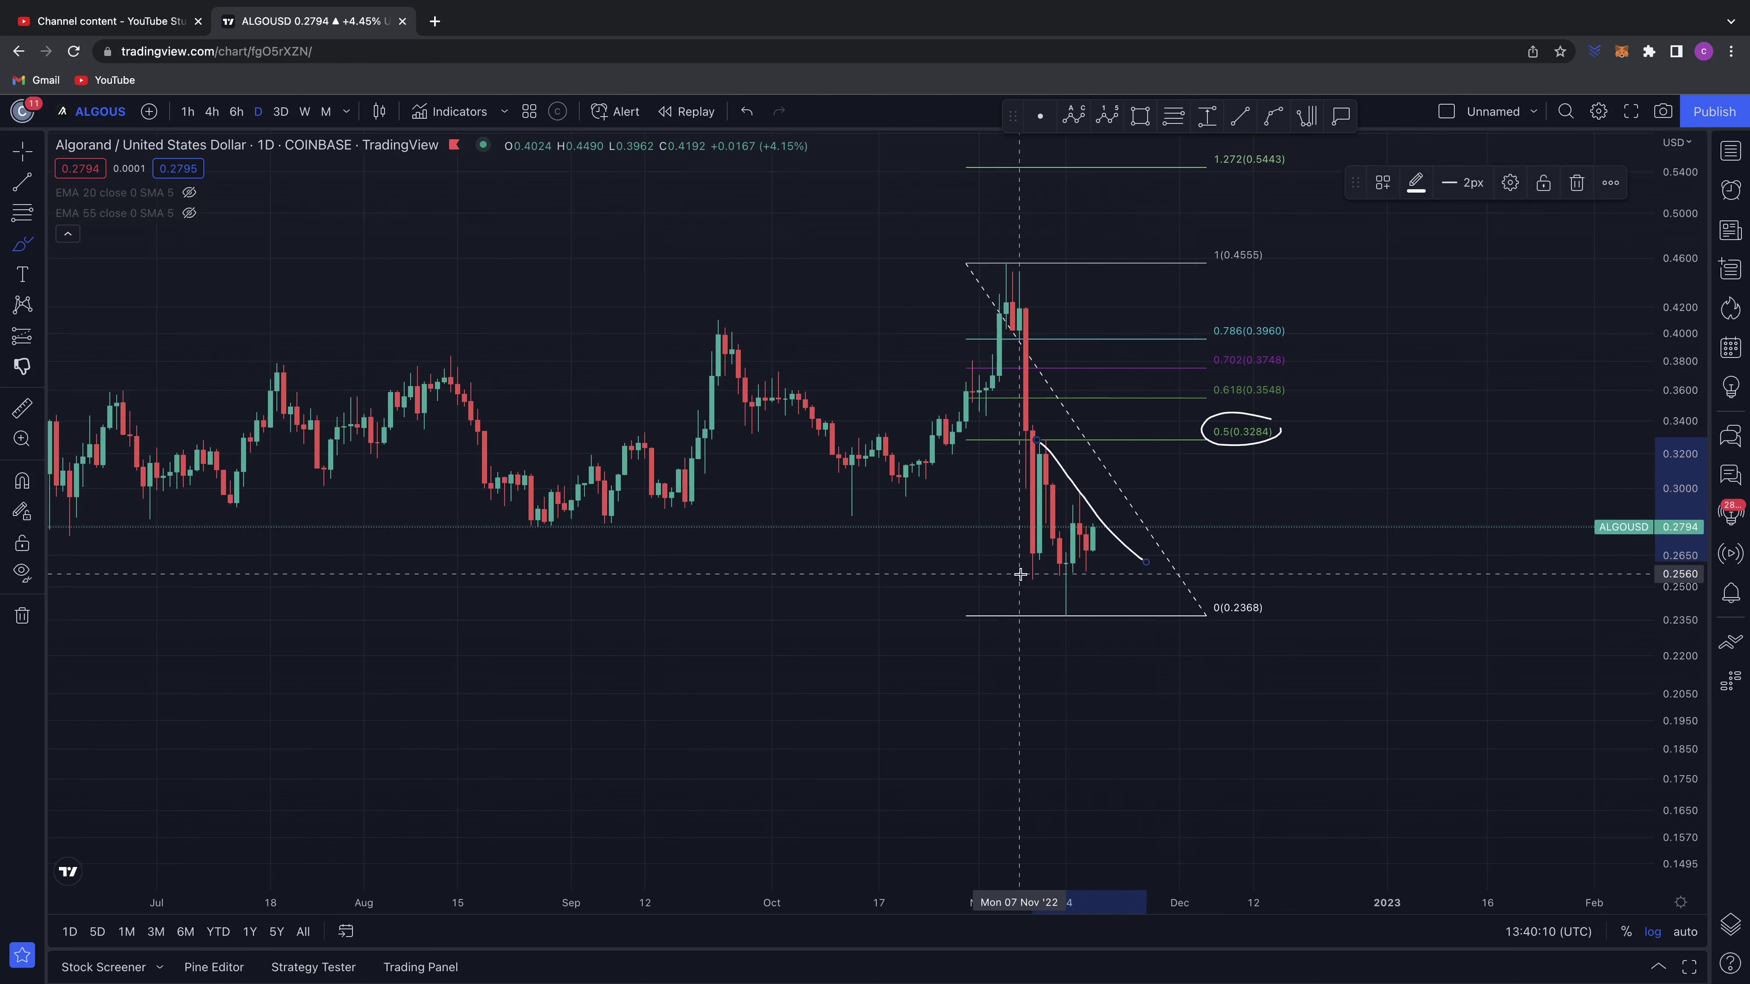
mouse_move(1033, 442)
mouse_down()
mouse_move(1037, 517)
mouse_move(1074, 554)
mouse_up()
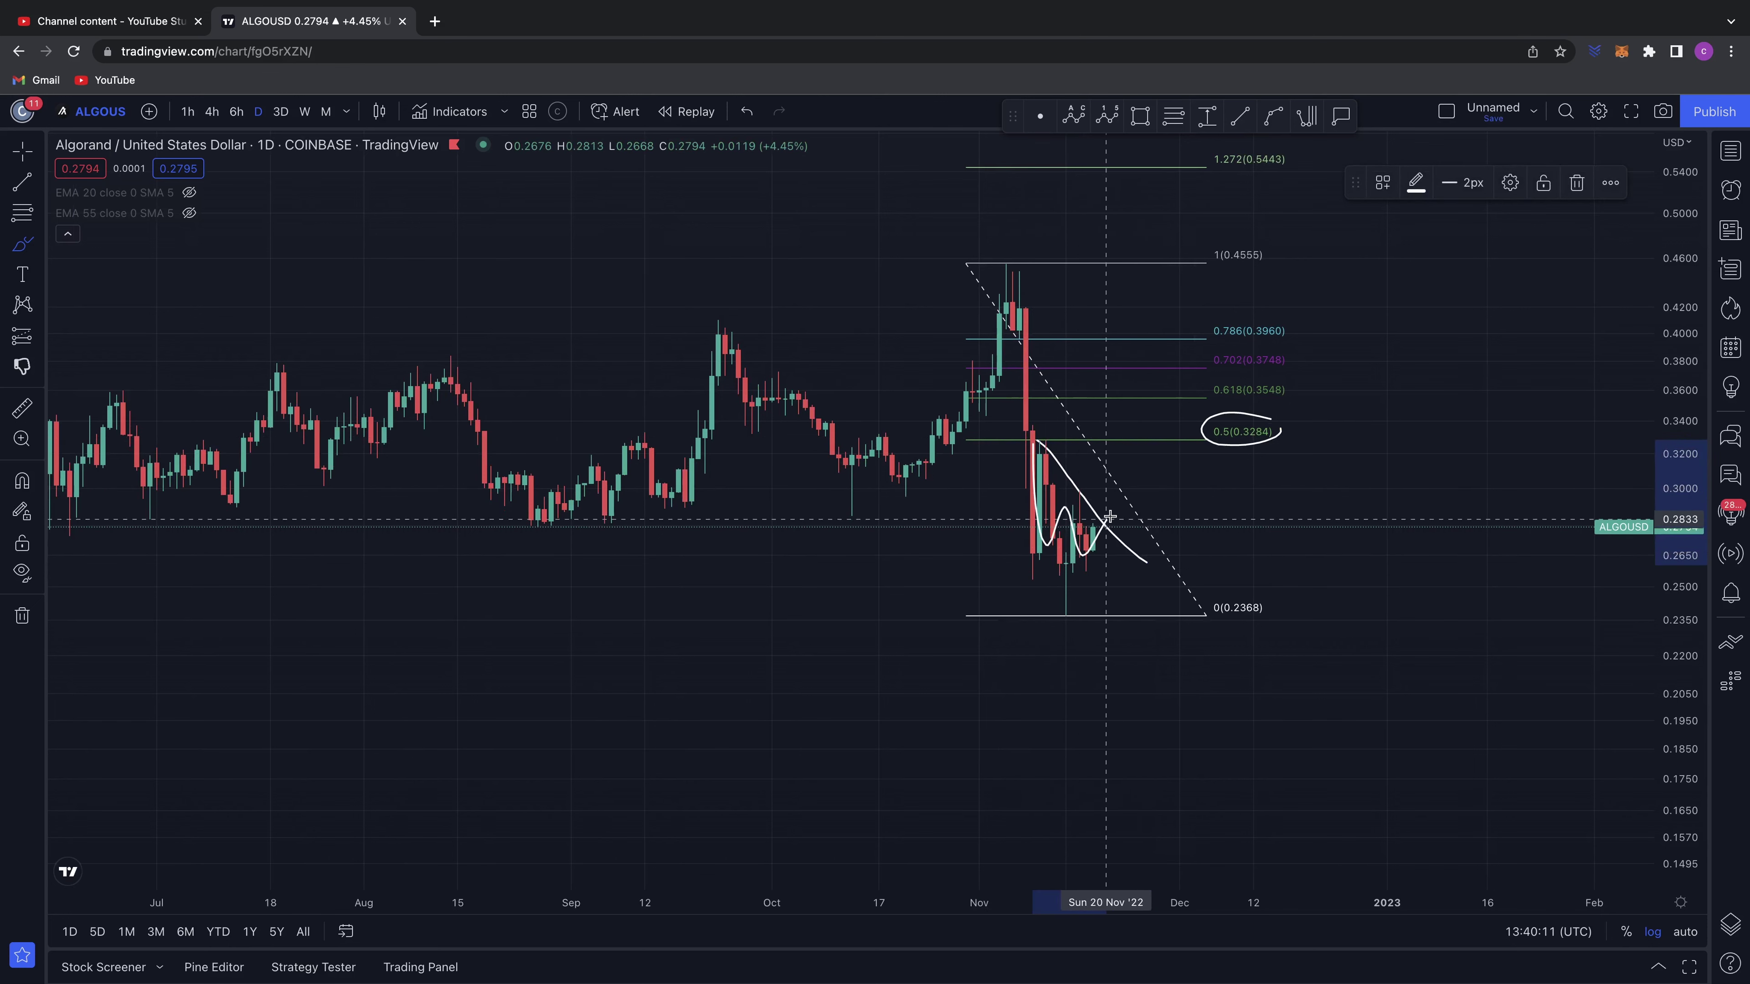
drag(1069, 460, 1131, 565)
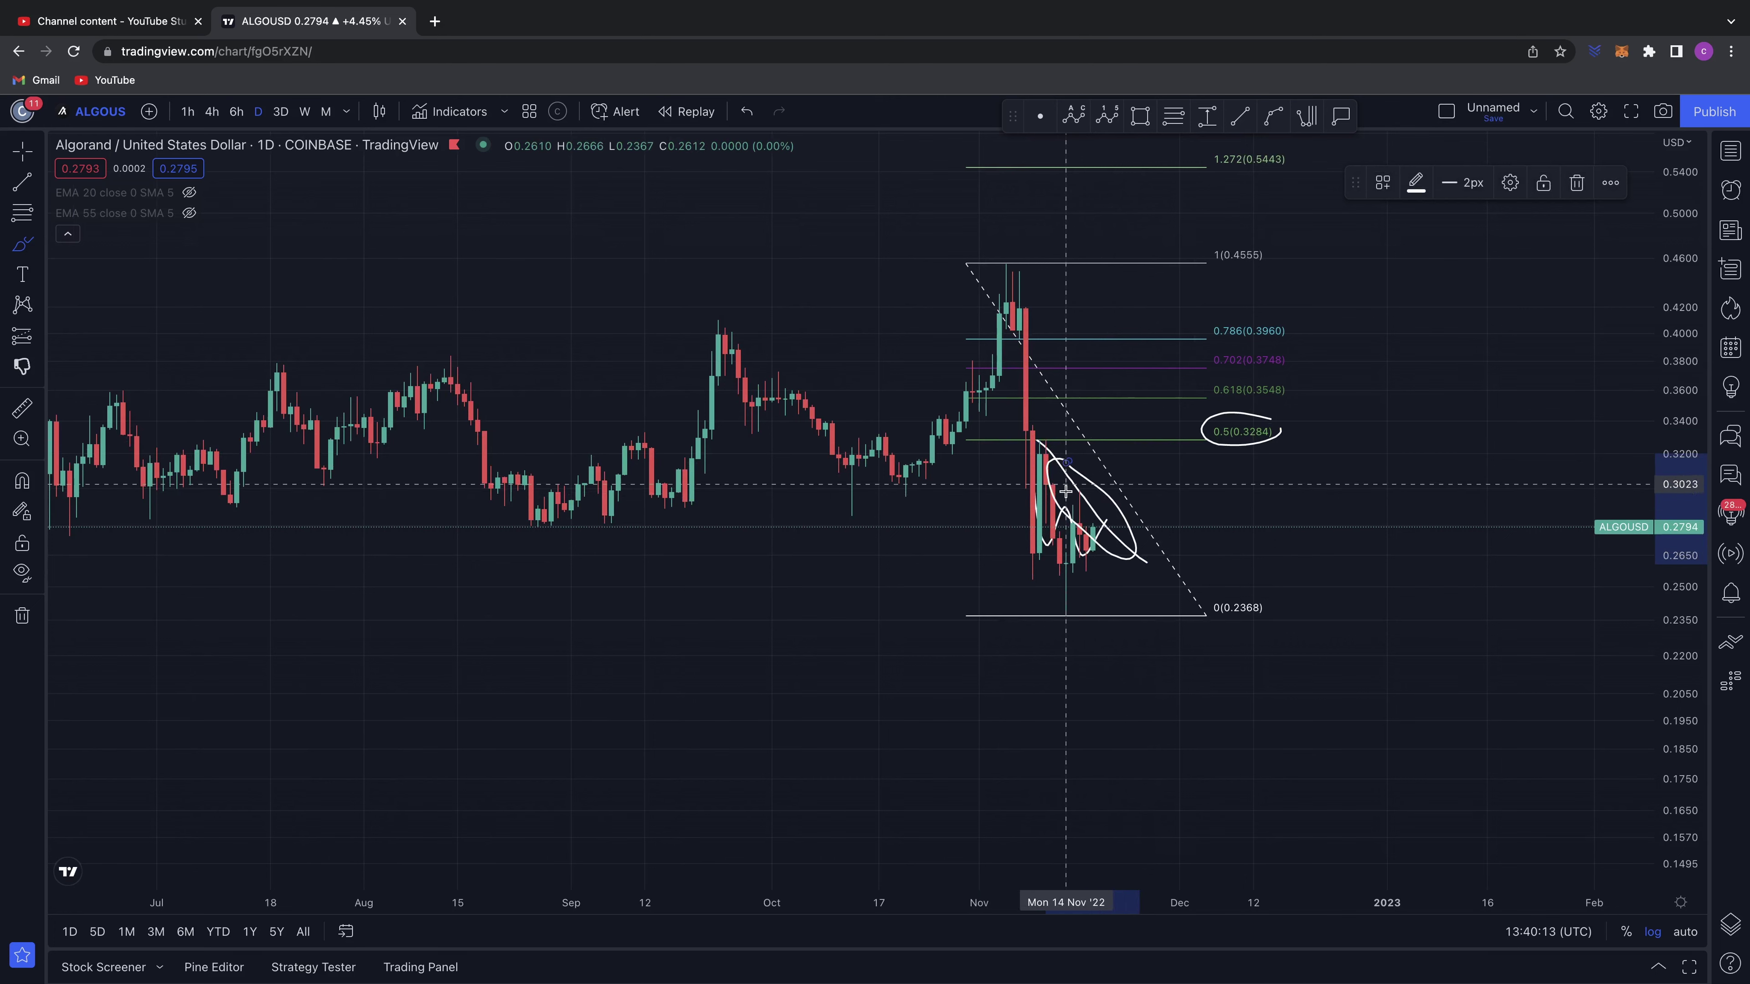
scroll(1191, 499, right, 5)
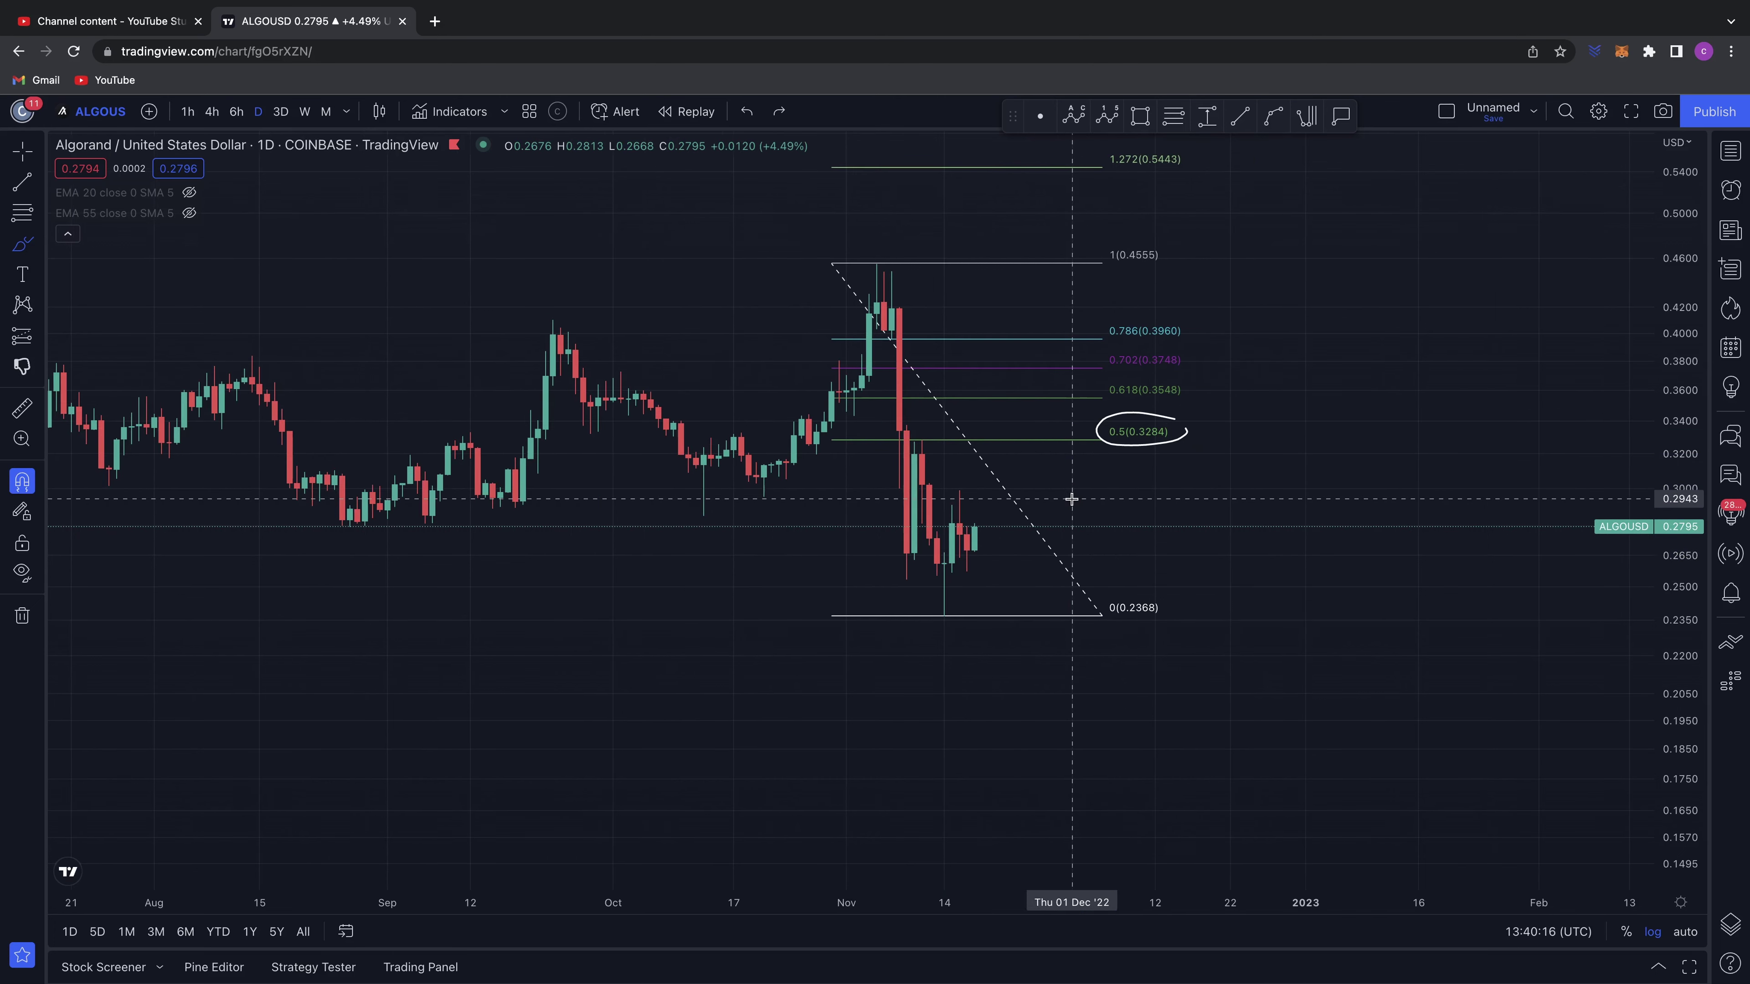
text(z)
click(1204, 278)
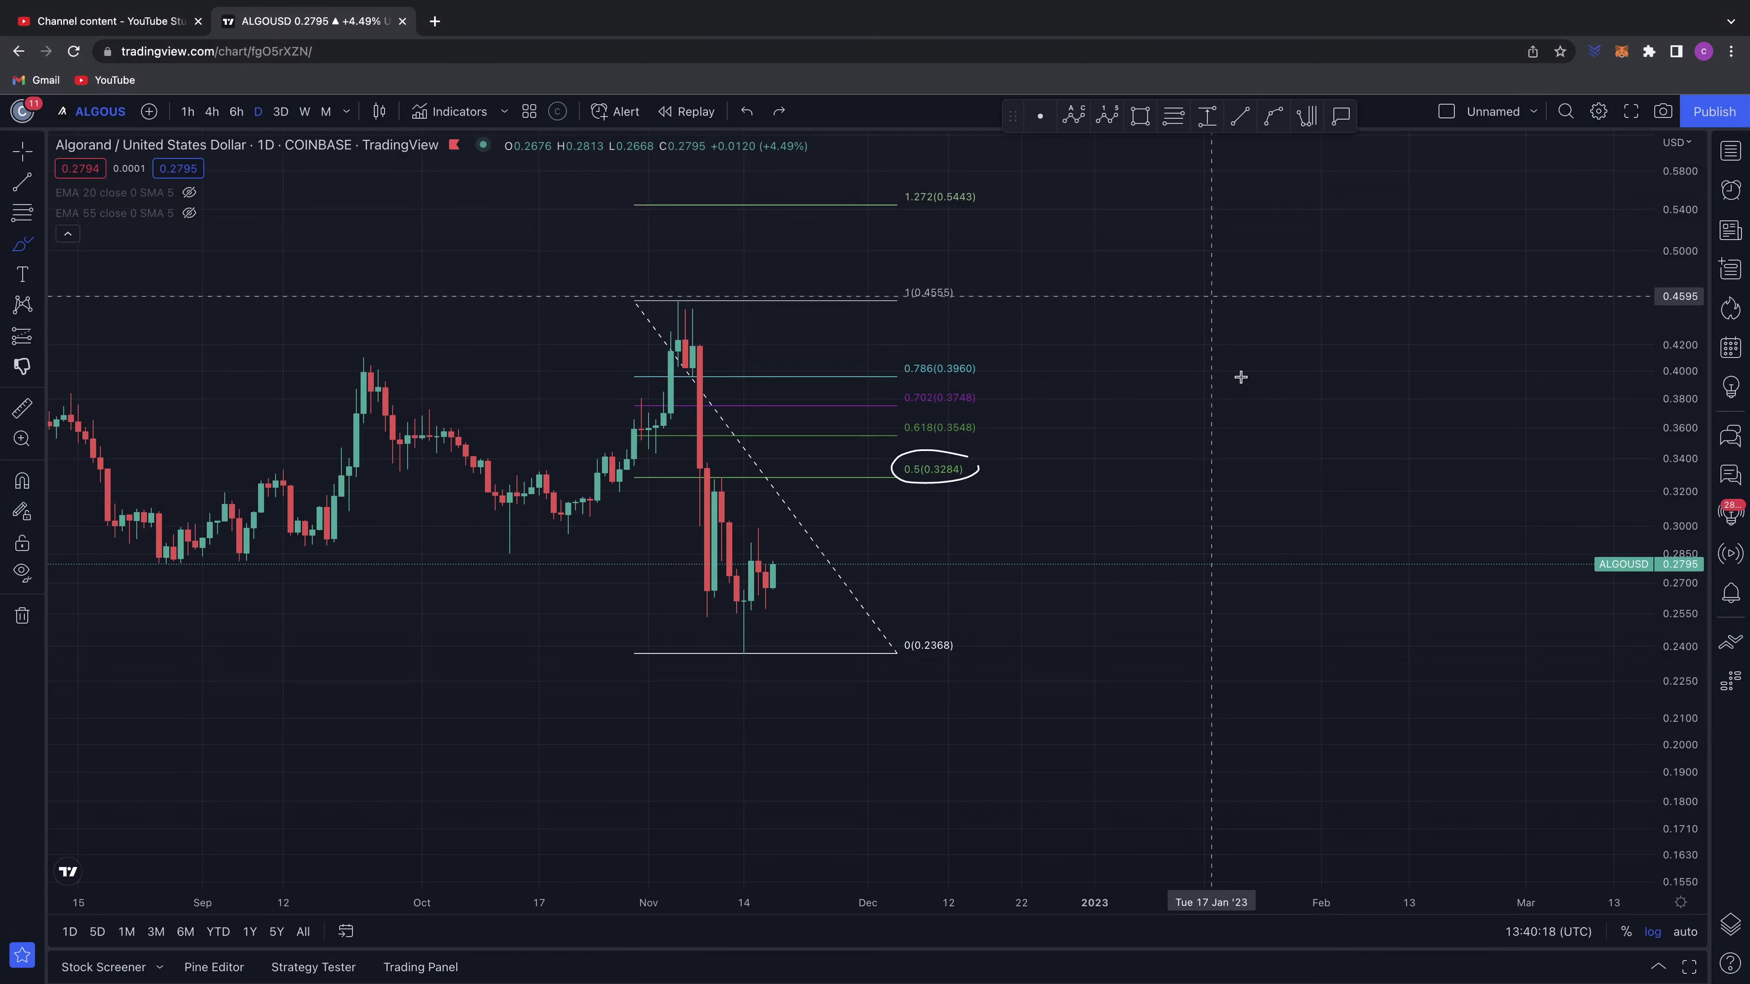
scroll(1244, 390, down, 4)
scroll(1238, 407, up, 1)
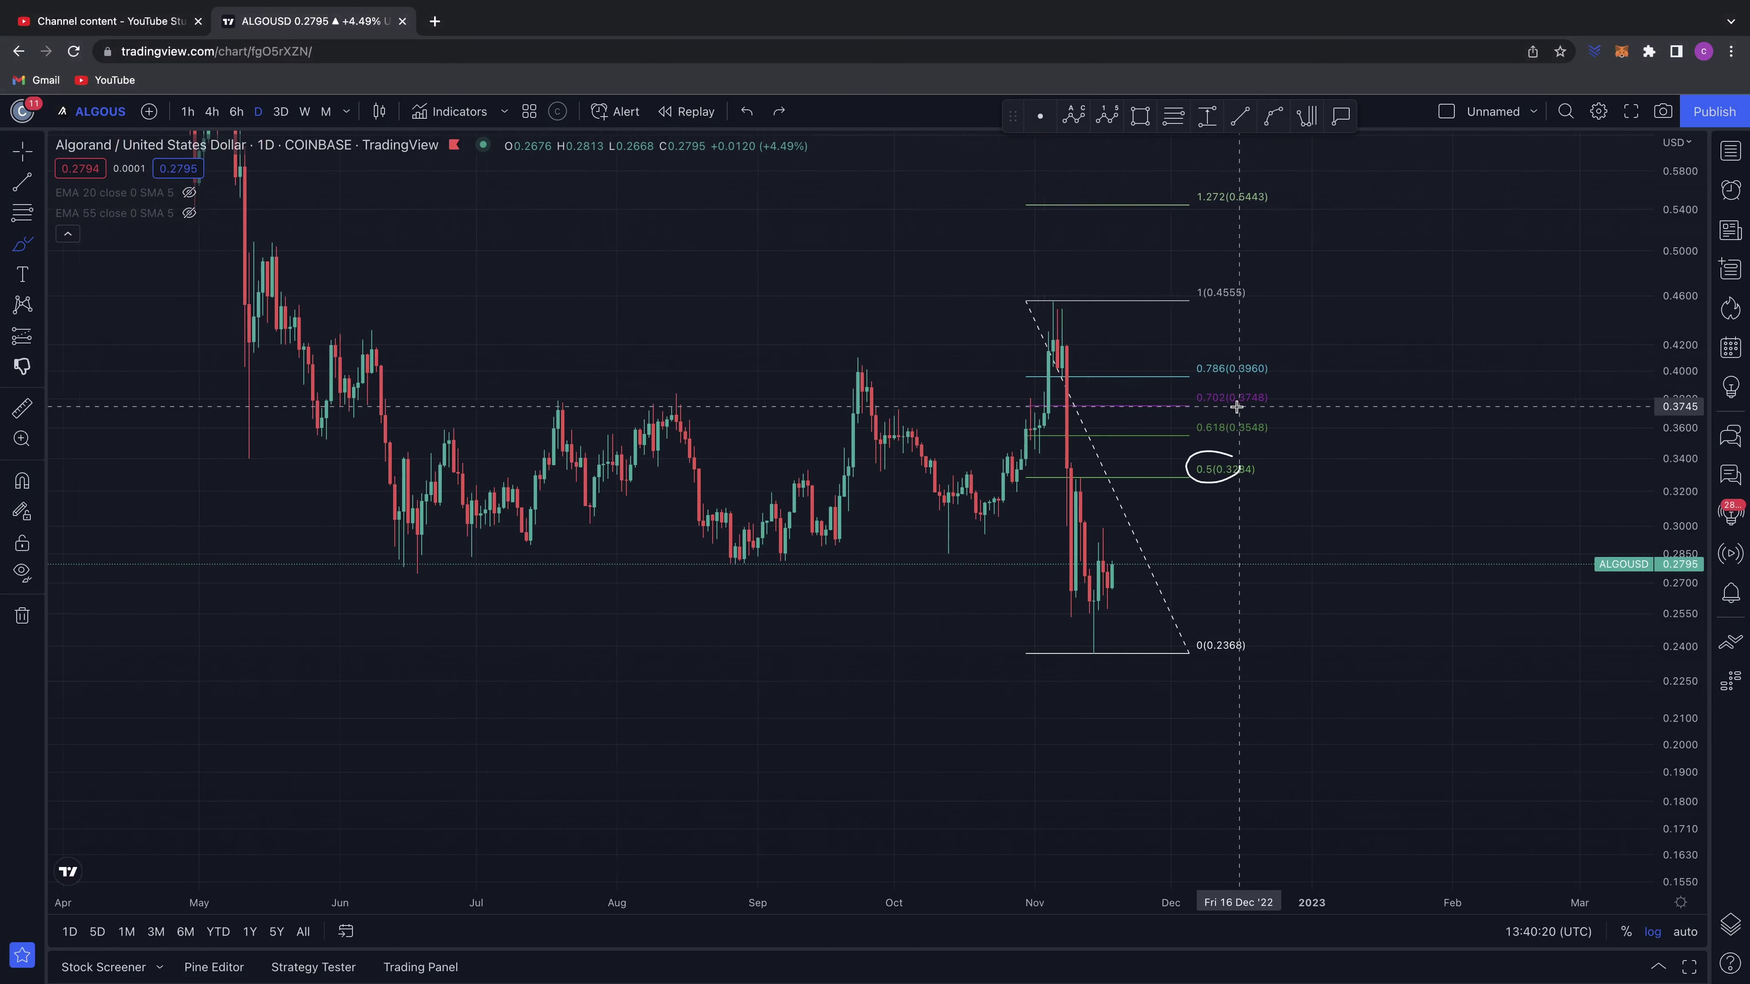
scroll(980, 551, up, 2)
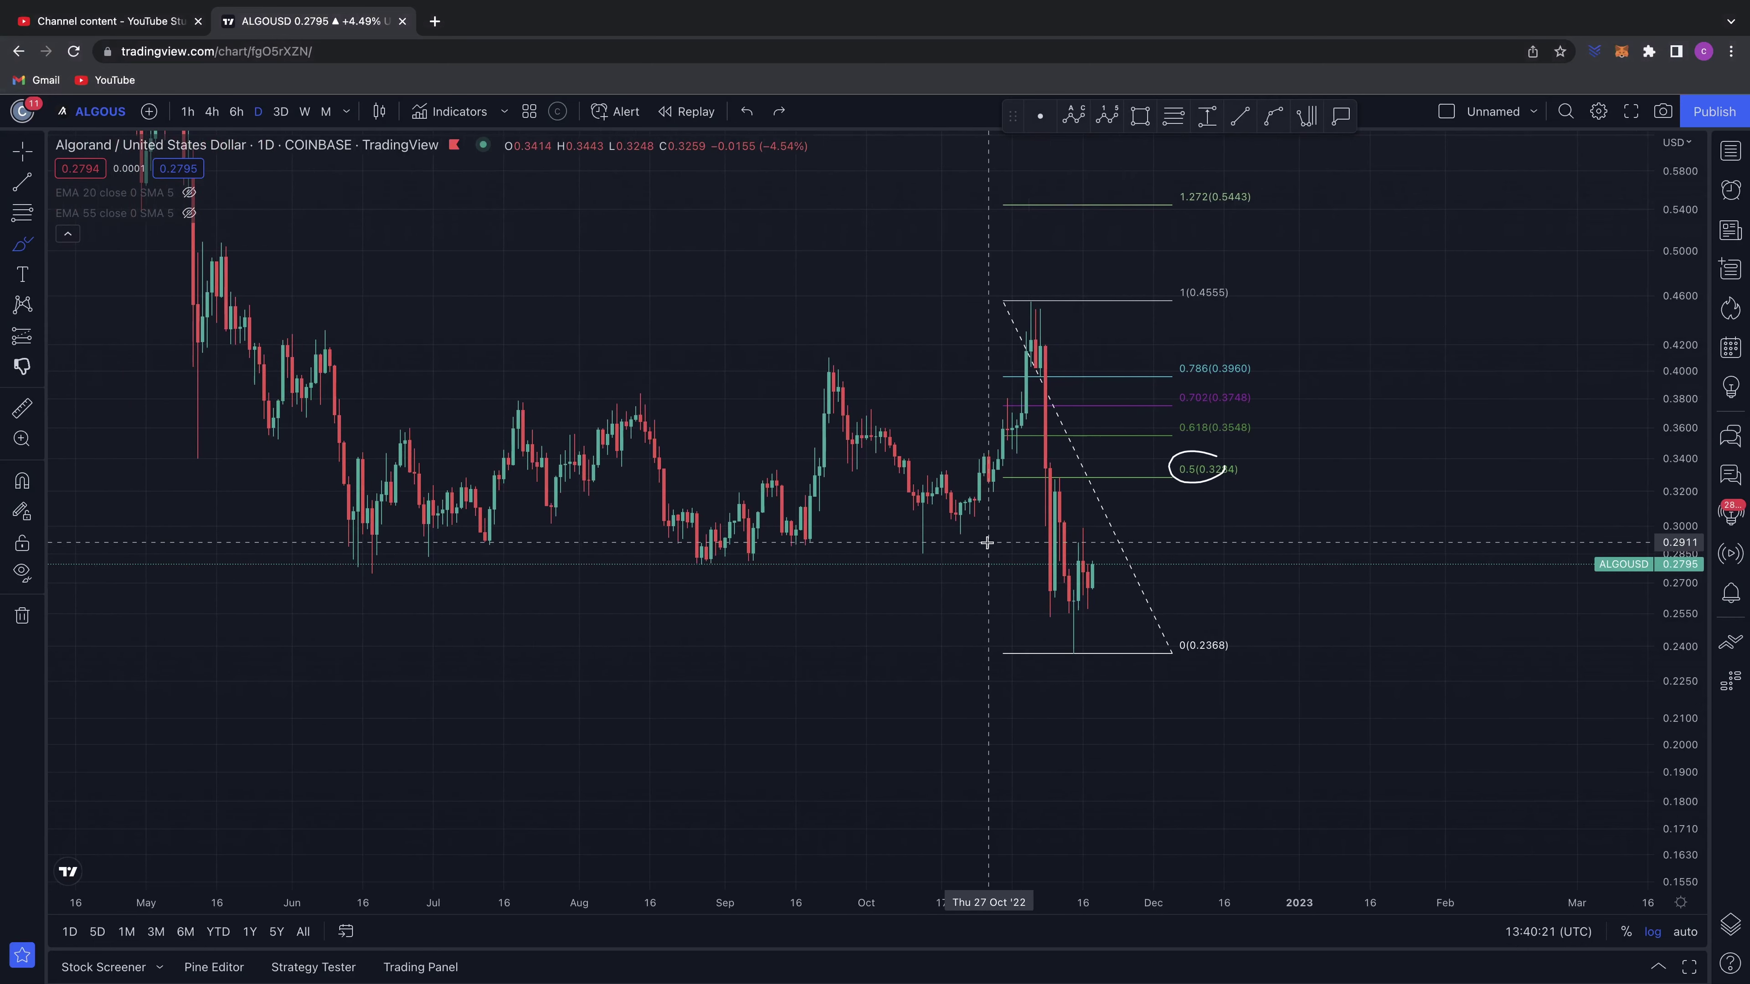
scroll(986, 544, up, 2)
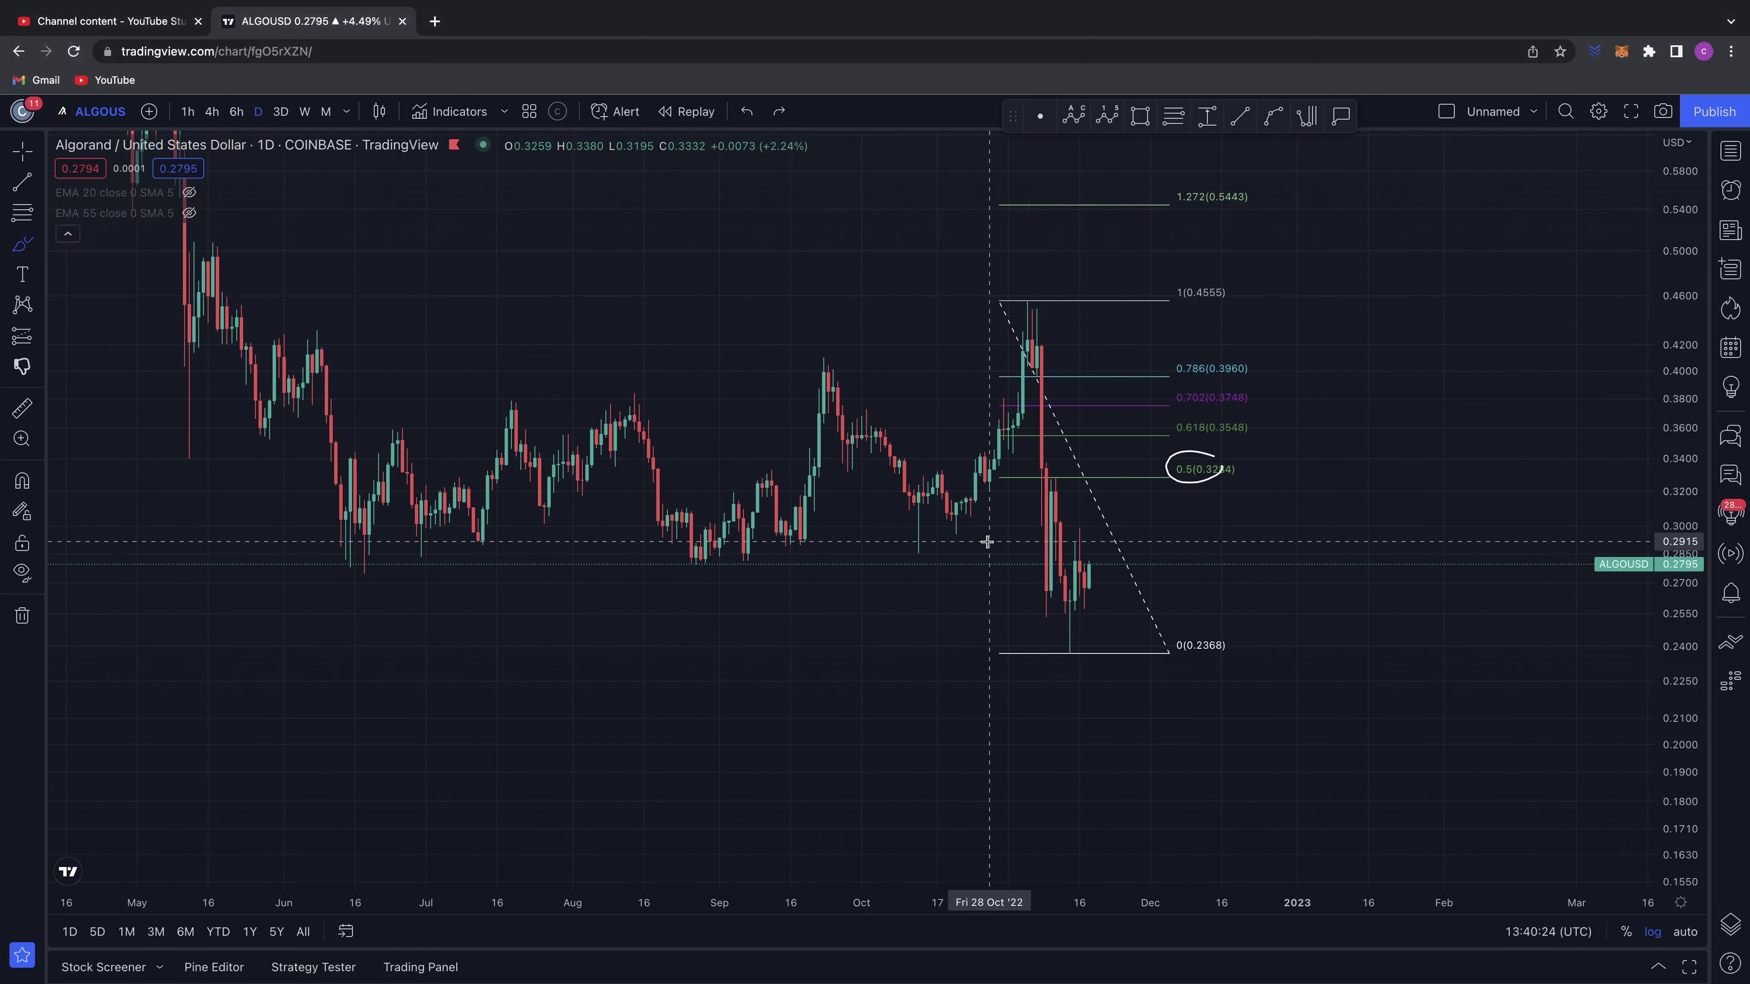